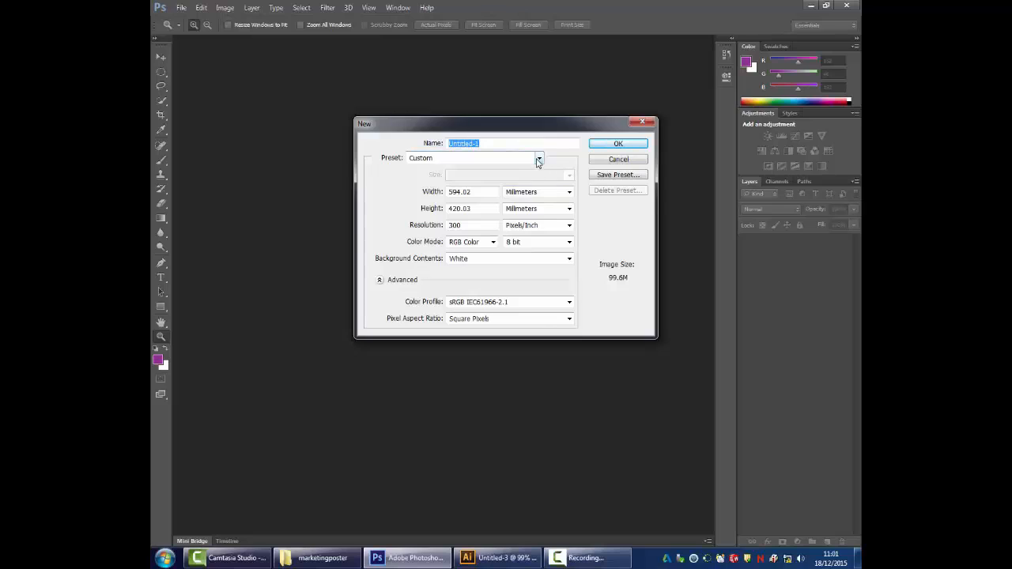
# - Create a document from the International Paper A3 preset with the width set to 594 mm, height 420 mm and 300 pixels/inch
pyautogui.click(538, 158)
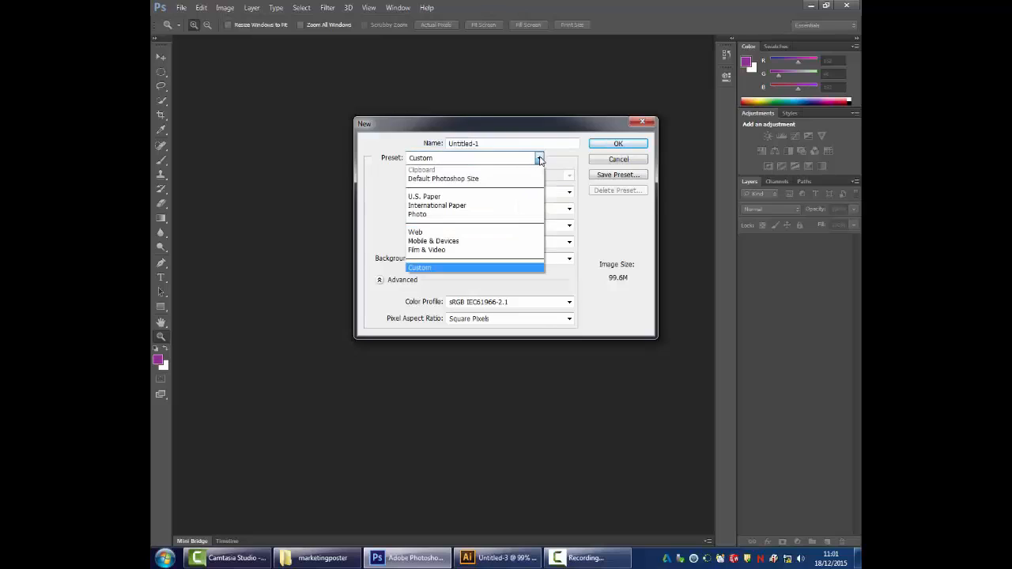
pyautogui.click(456, 207)
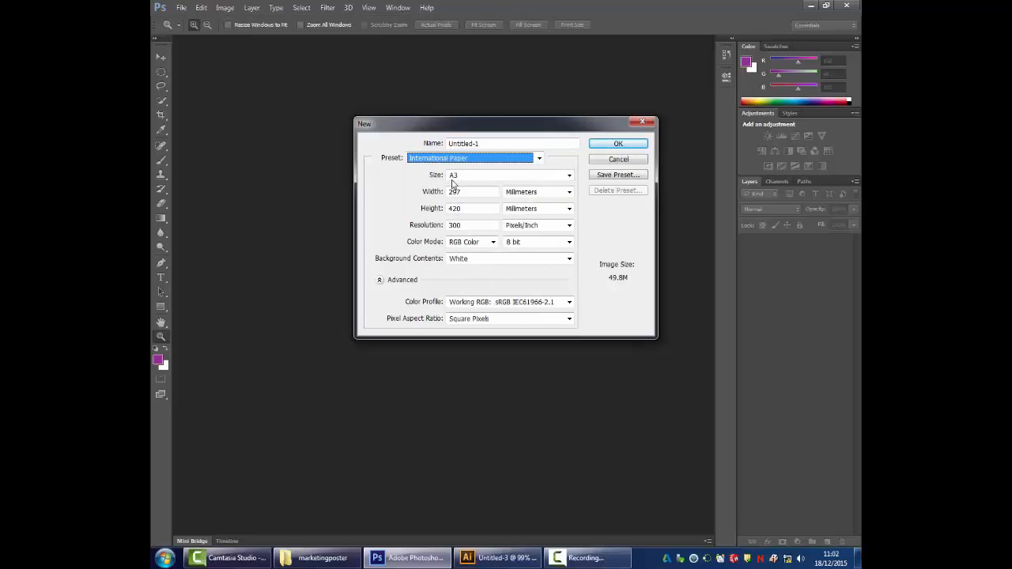
pyautogui.click(570, 175)
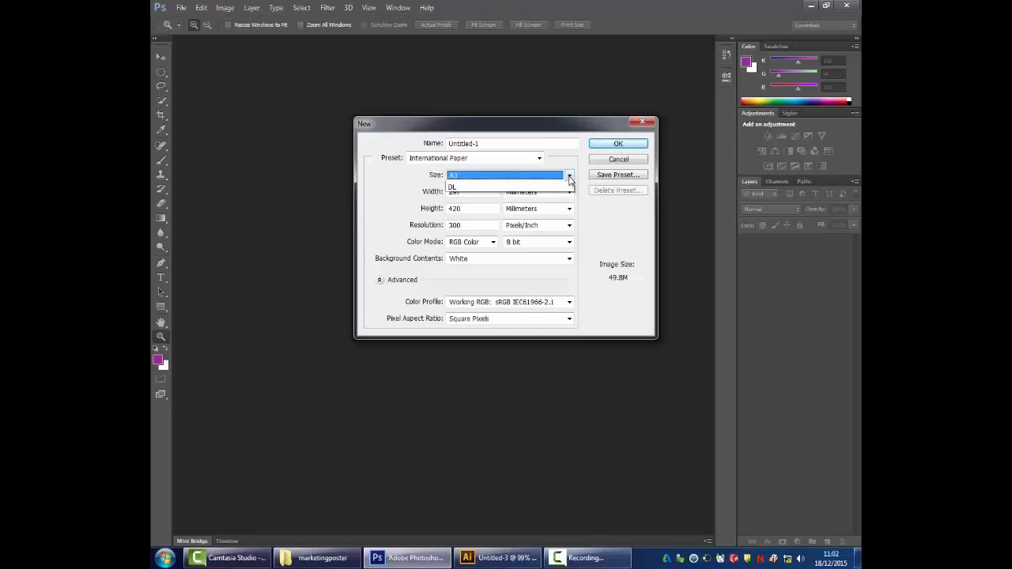
pyautogui.click(567, 178)
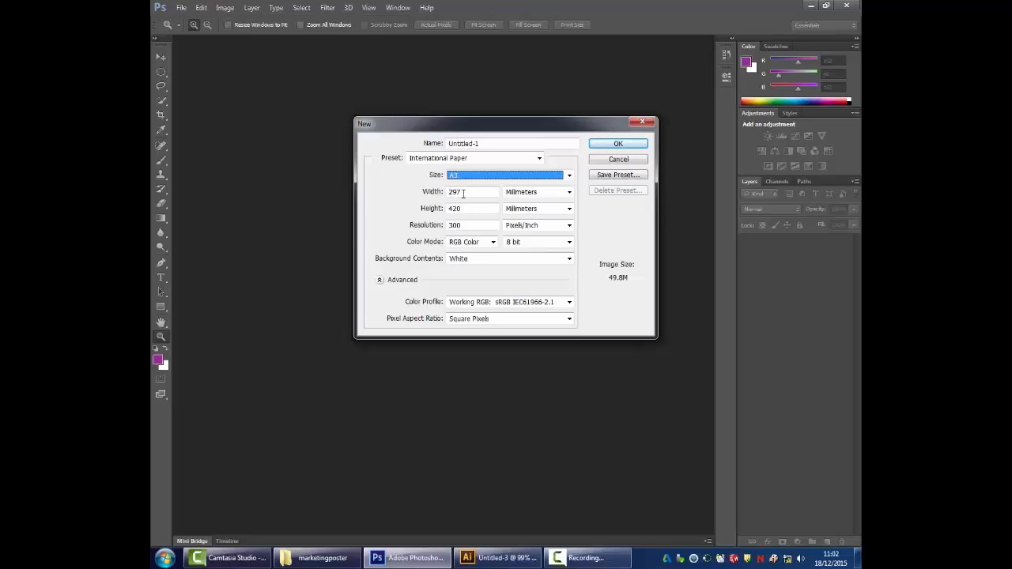
pyautogui.doubleClick(464, 193)
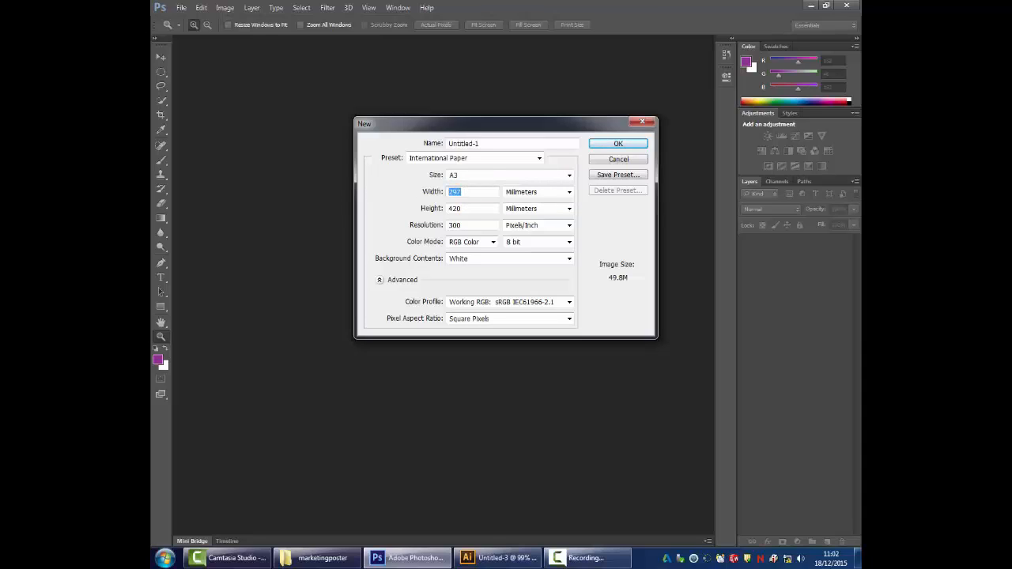
pyautogui.write('594')
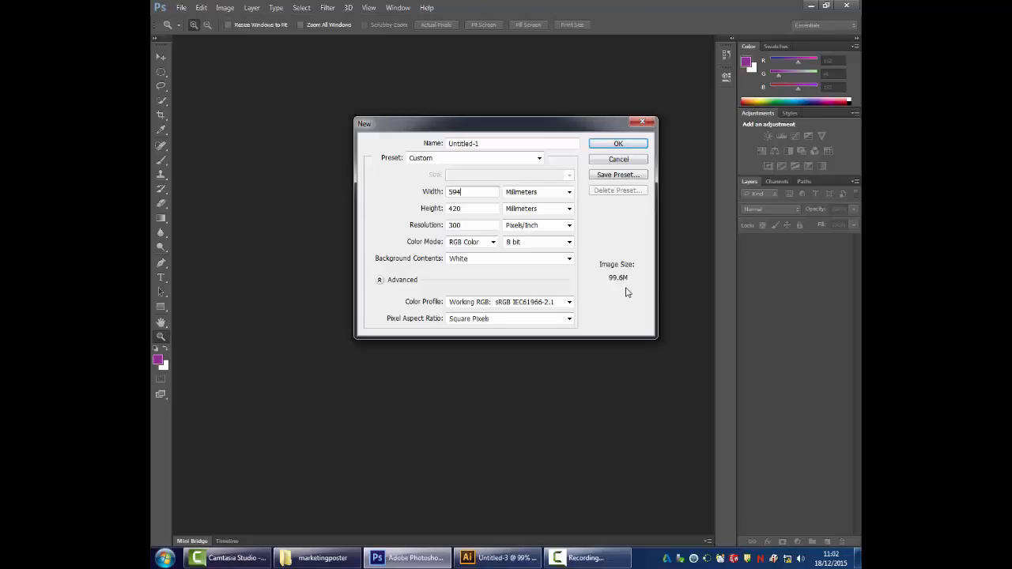
pyautogui.click(613, 144)
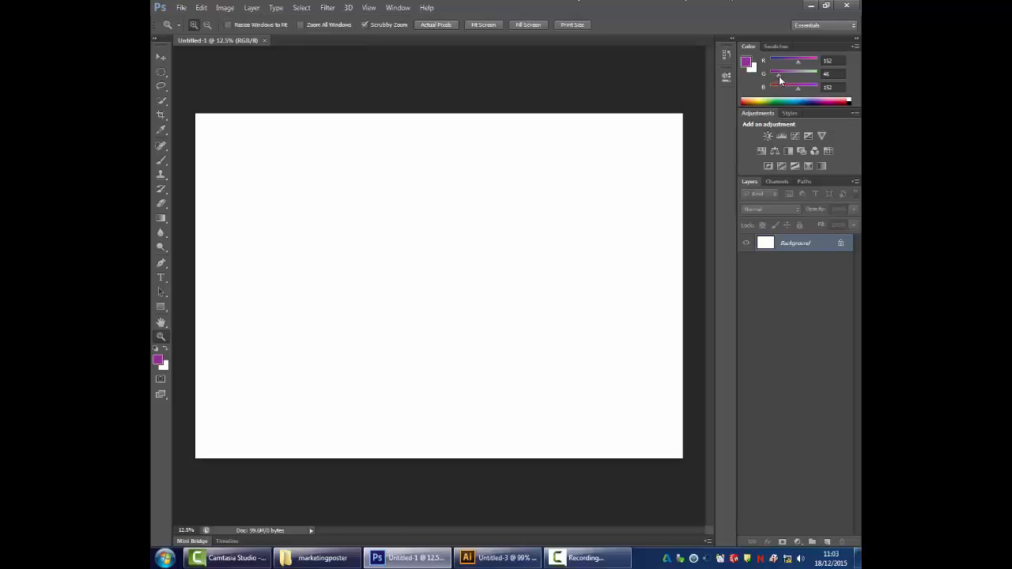
# - Set the foreground colour to white with RGB values 255, 255, 255
pyautogui.moveTo(779, 76); pyautogui.dragTo(819, 60)
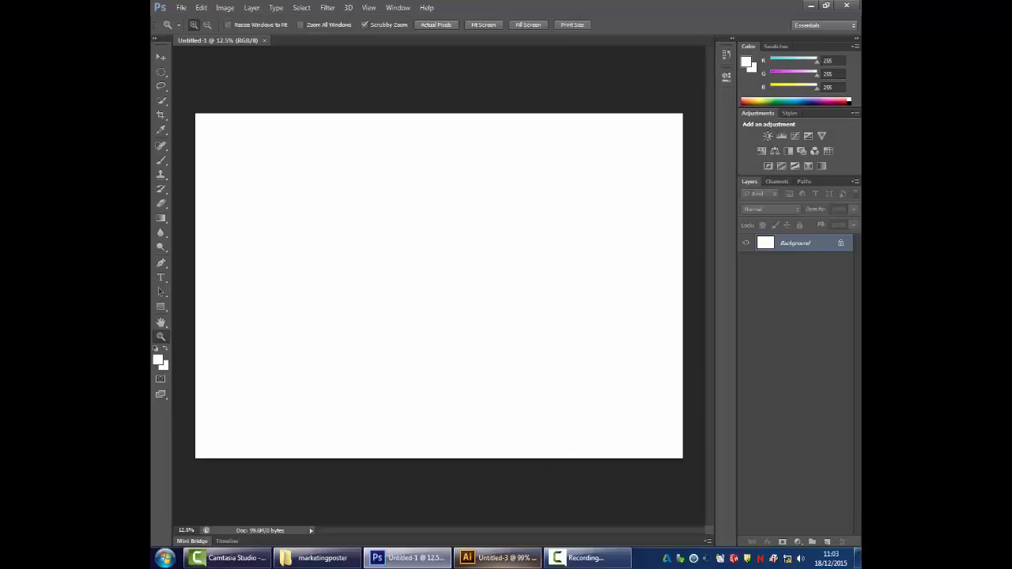
# - Switch to Illustrator to view its workspace with the blank document, and return to Photoshop
pyautogui.click(512, 560)
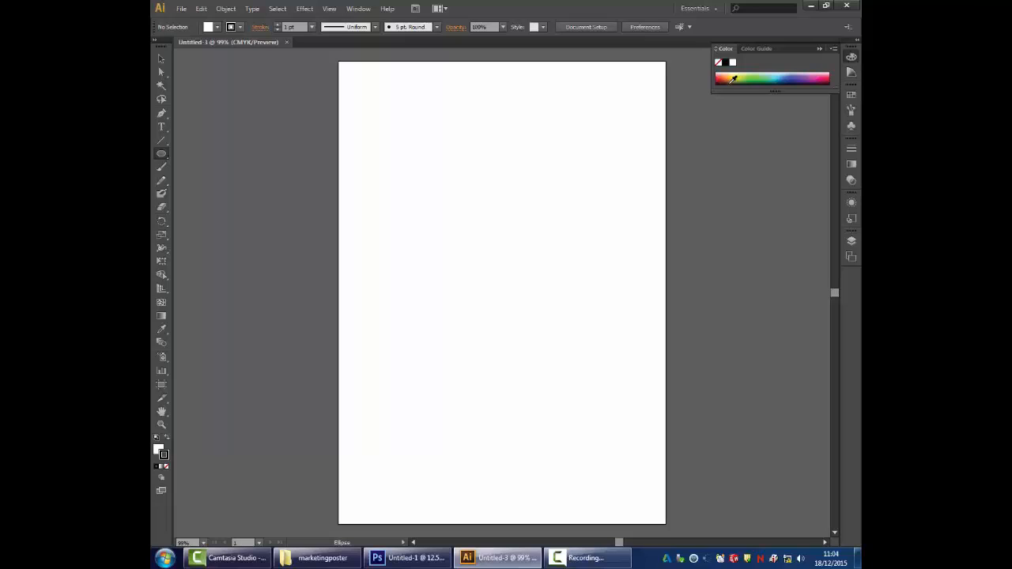
pyautogui.click(810, 6)
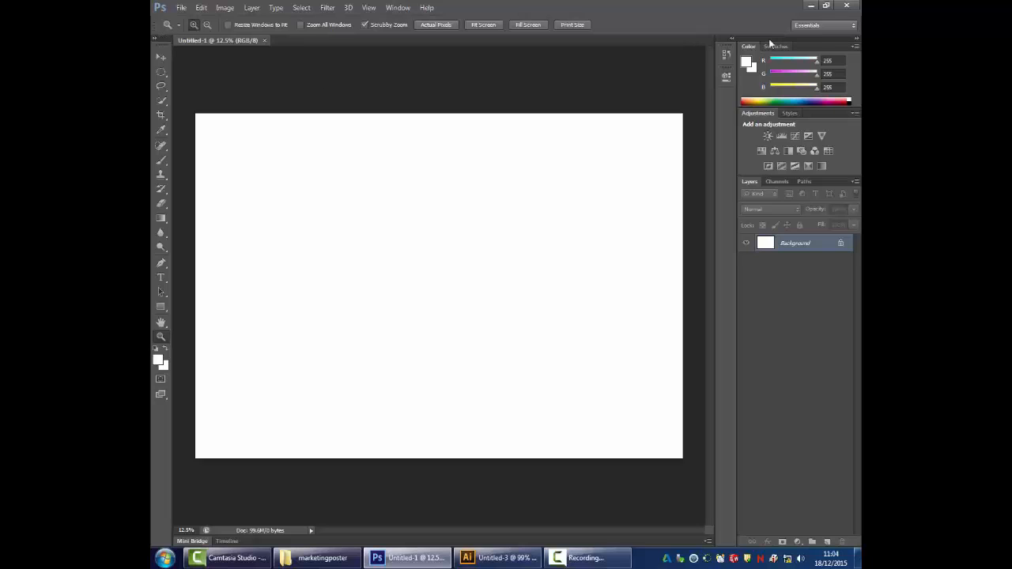
# - Undock the panel group, separate the Adjustments panel from it, and close all of these floating panels
pyautogui.moveTo(772, 35)
pyautogui.mouseDown()
pyautogui.moveTo(506, 134)
pyautogui.moveTo(560, 100)
pyautogui.moveTo(780, 56)
pyautogui.moveTo(764, 38)
pyautogui.moveTo(770, 33)
pyautogui.mouseUp()
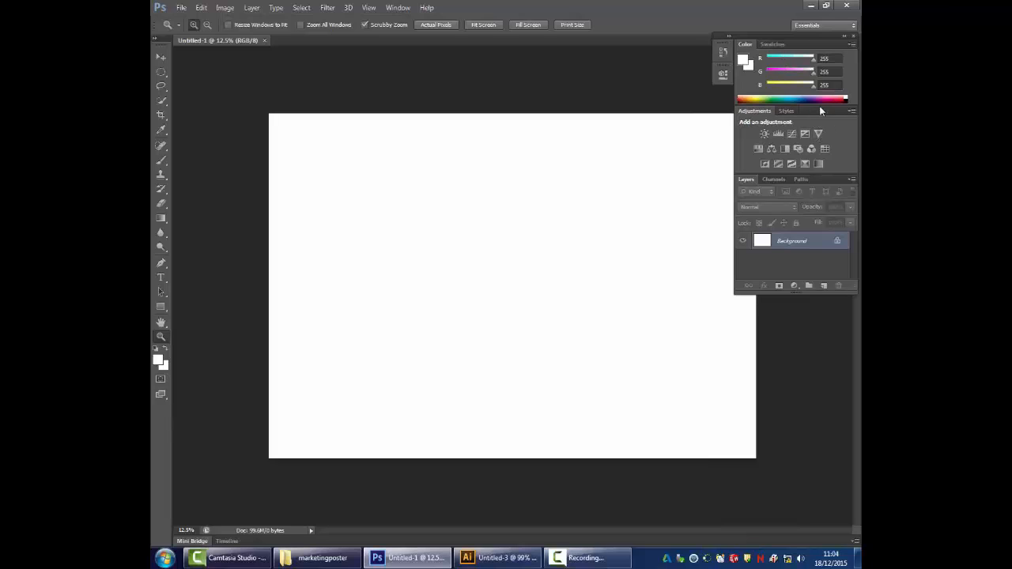
pyautogui.moveTo(821, 110); pyautogui.dragTo(494, 141)
pyautogui.moveTo(808, 155); pyautogui.dragTo(811, 103)
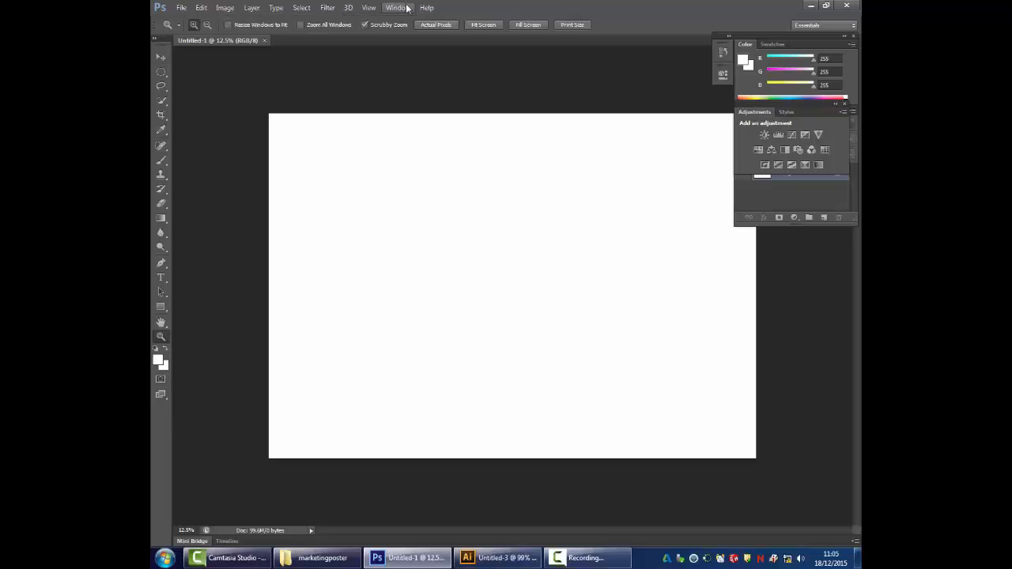
pyautogui.click(852, 36)
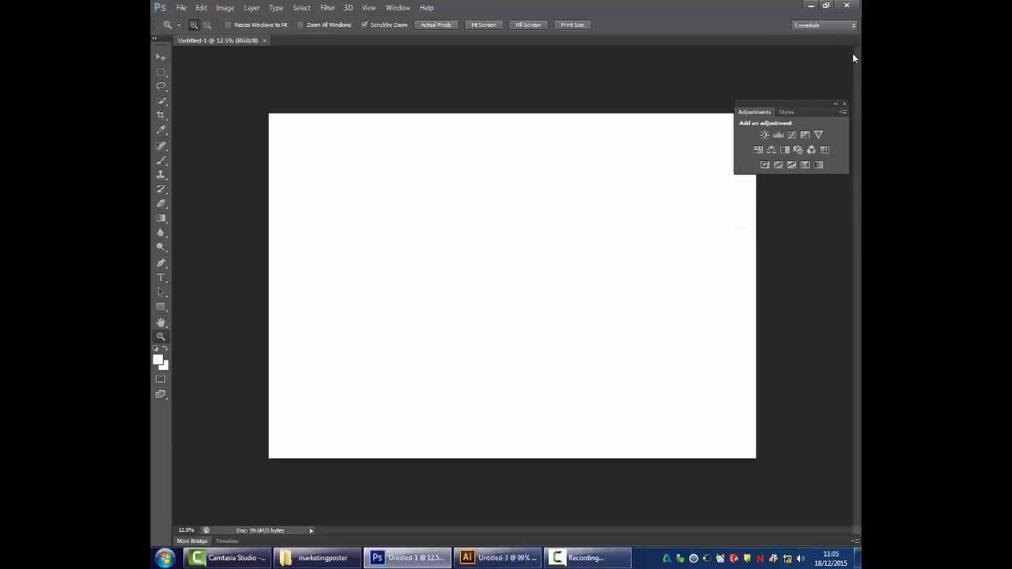
pyautogui.click(844, 105)
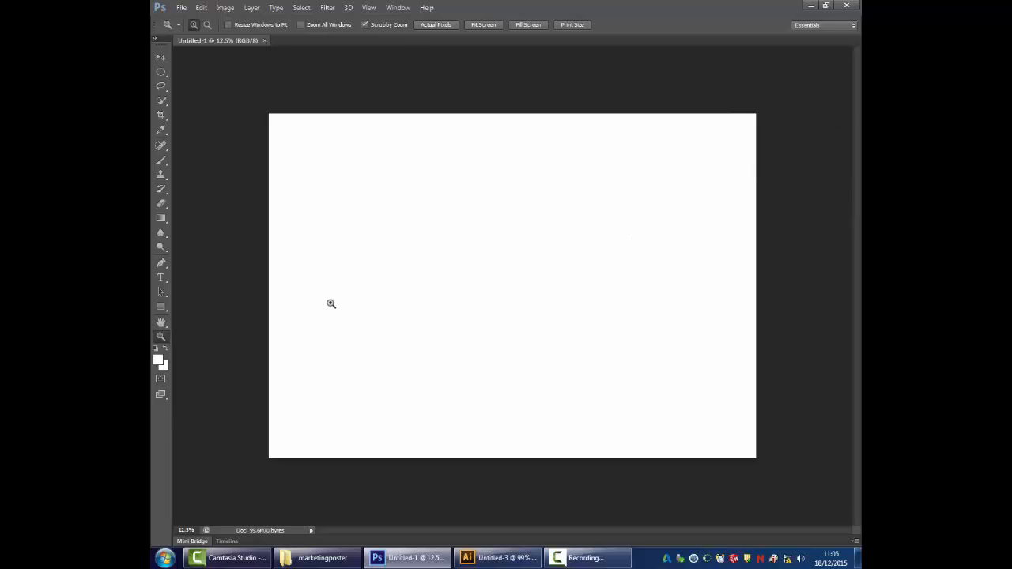
pyautogui.click(398, 8)
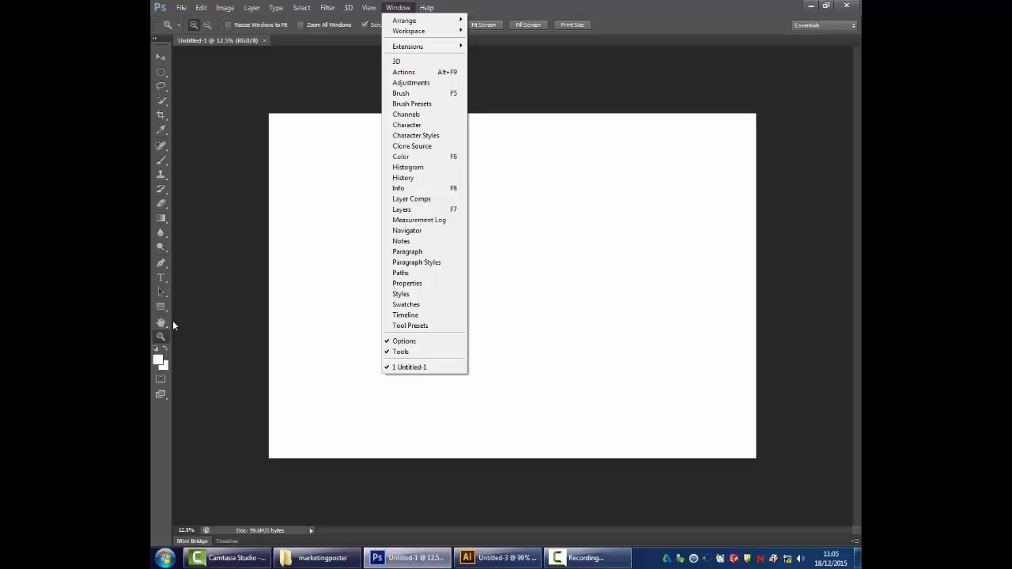
pyautogui.click(236, 87)
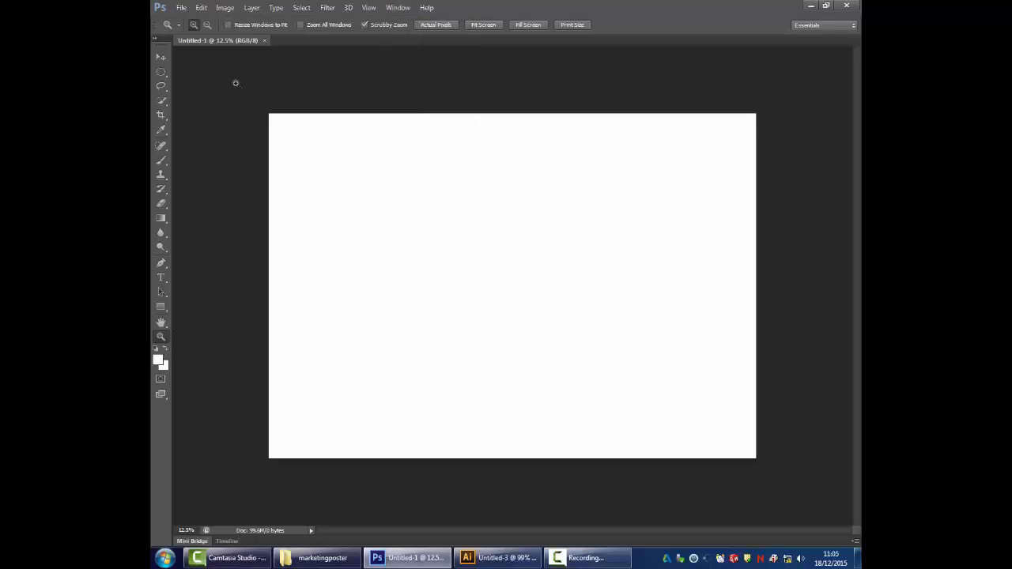
# - Open knifecutaway.JPG and preview2.JPG together from the teaching, marketingposter, tutorials folder on the home drive
pyautogui.click(181, 8)
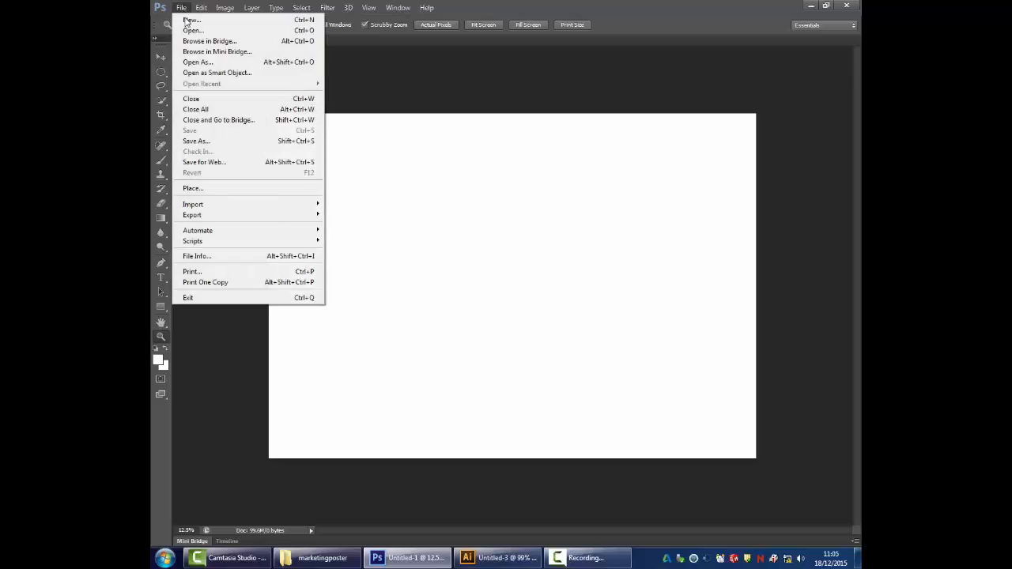
pyautogui.click(194, 30)
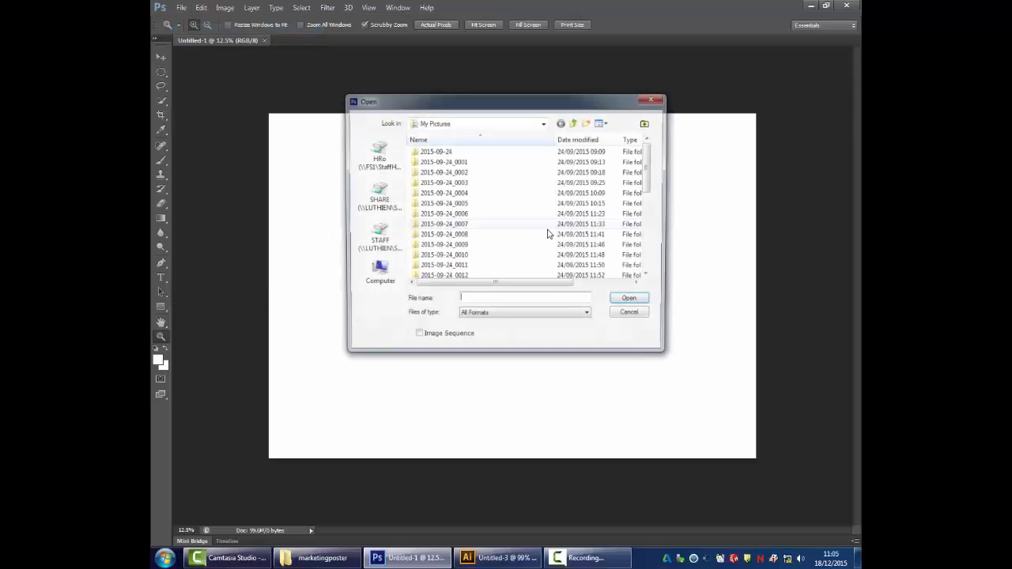
pyautogui.click(377, 156)
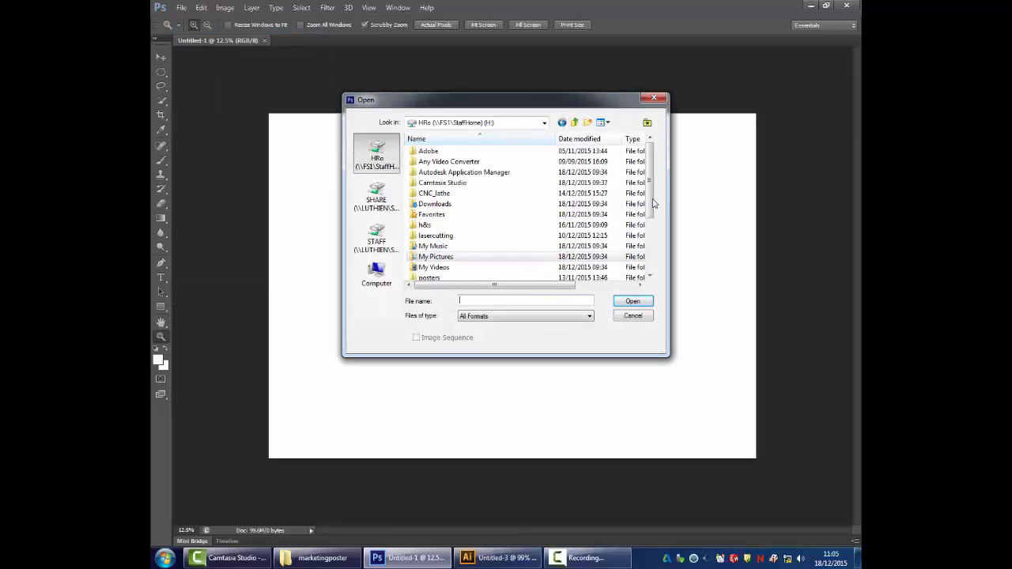
pyautogui.scroll(-3, 553, 251)
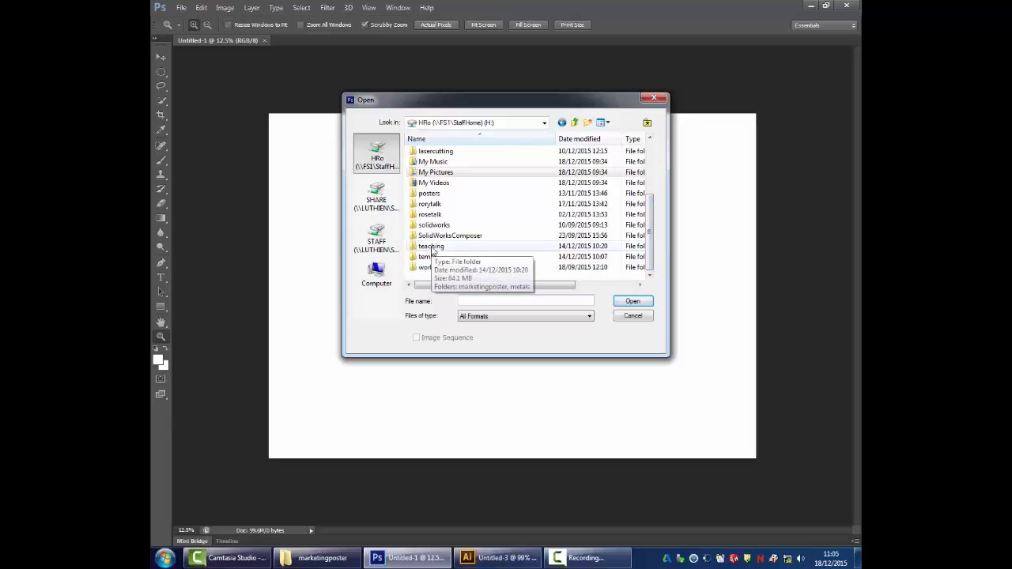
pyautogui.doubleClick(432, 251)
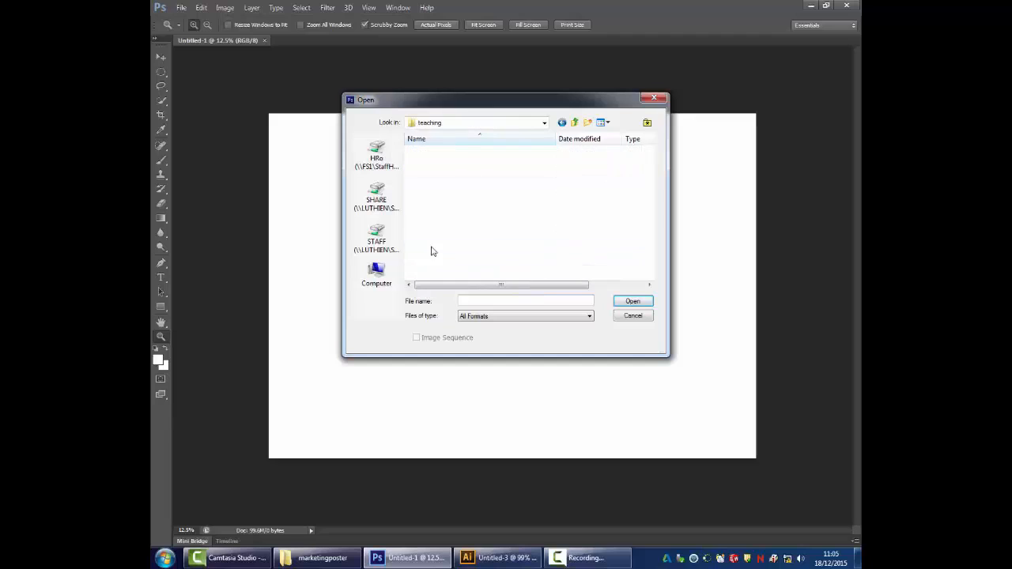
pyautogui.doubleClick(448, 151)
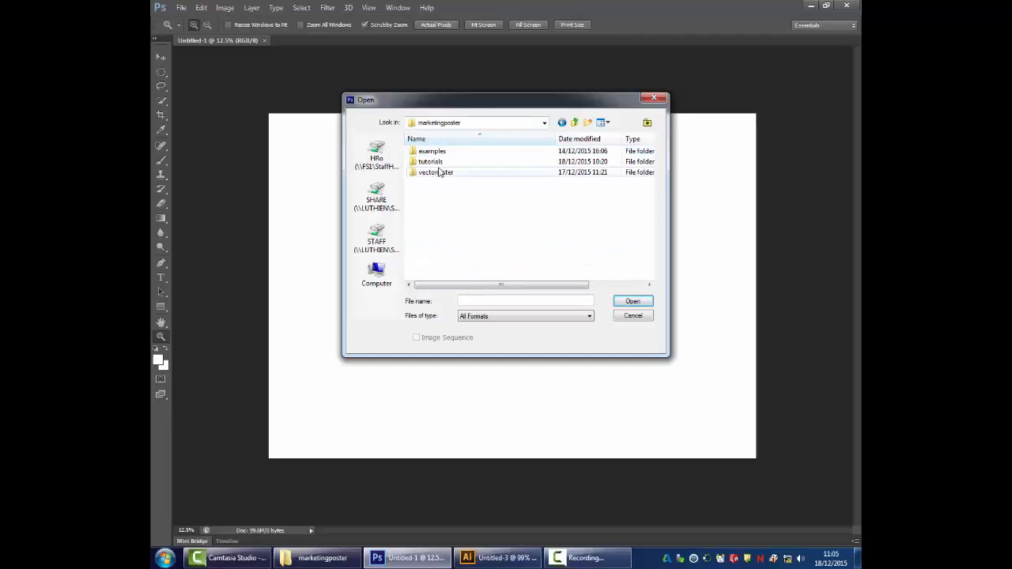
pyautogui.doubleClick(435, 163)
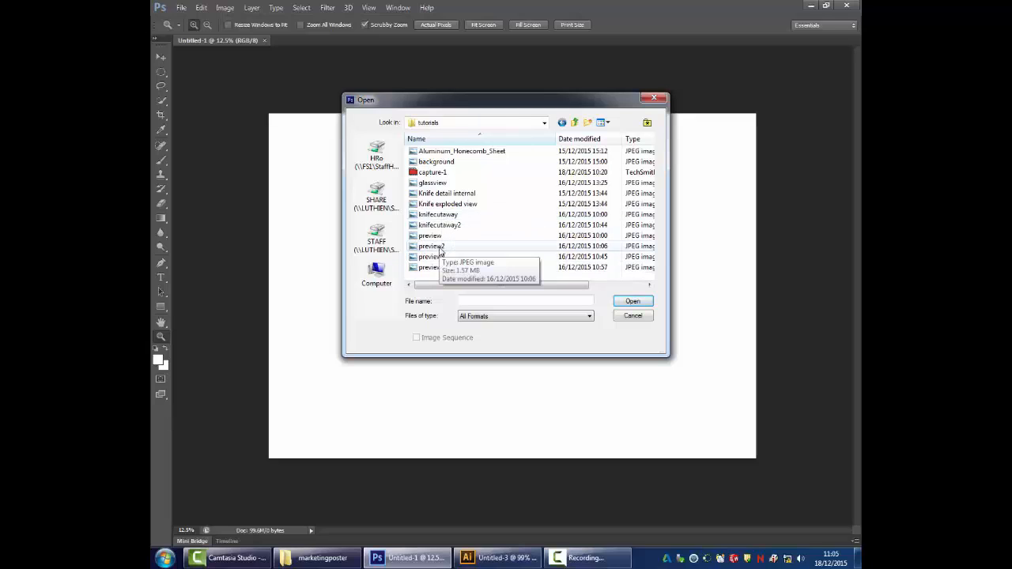
pyautogui.click(438, 214)
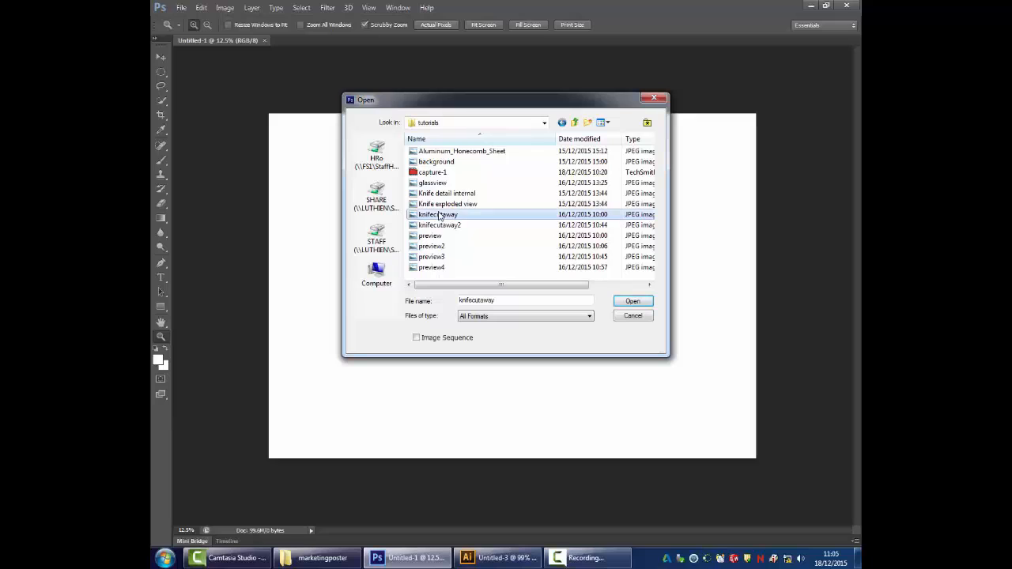
pyautogui.keyDown('ctrl'); pyautogui.click(432, 246); pyautogui.keyUp('ctrl')
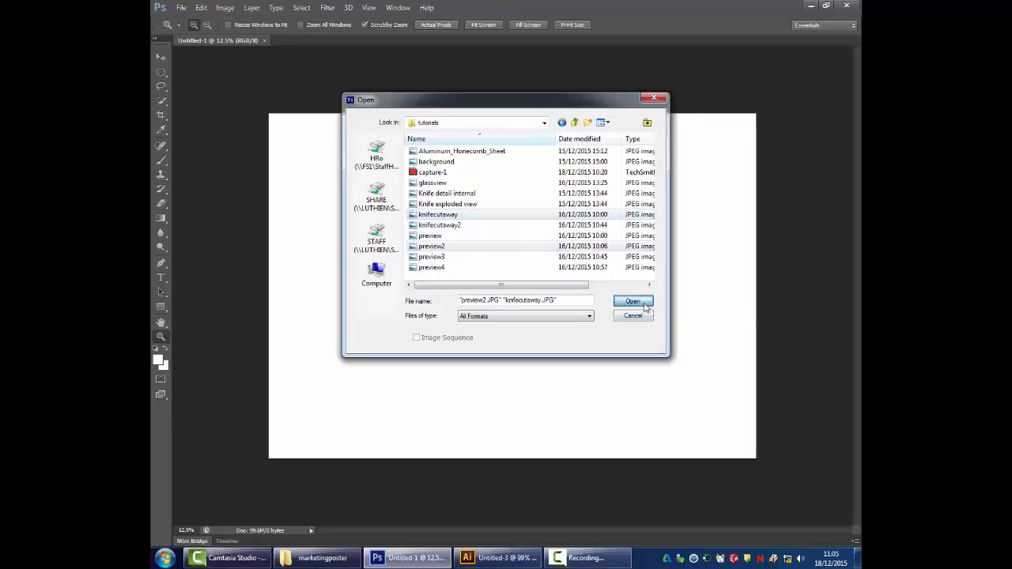
pyautogui.click(643, 304)
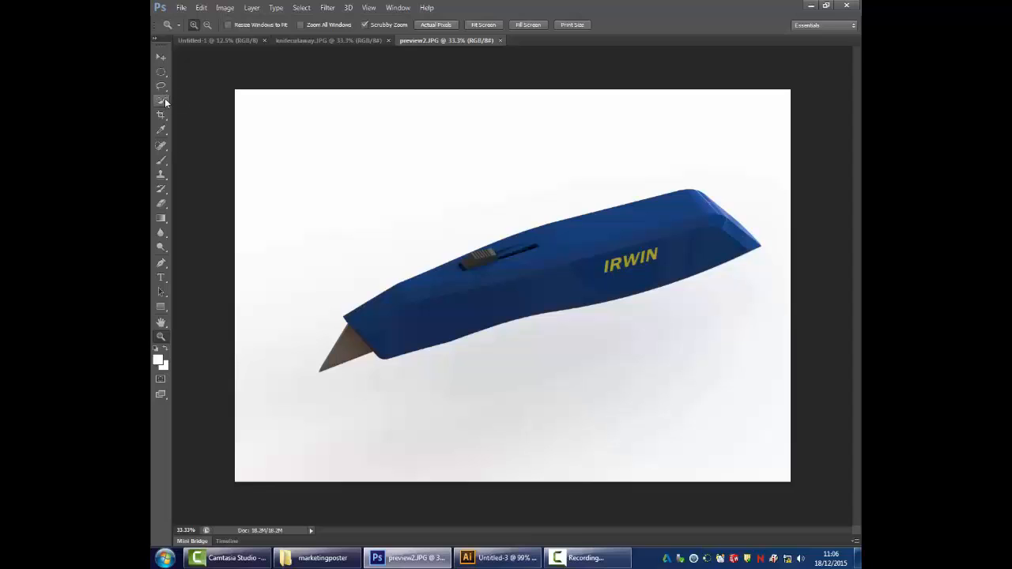
# - Select the whole utility knife in preview2.JPG with the Rectangular Marquee tool and copy it
pyautogui.click(209, 40)
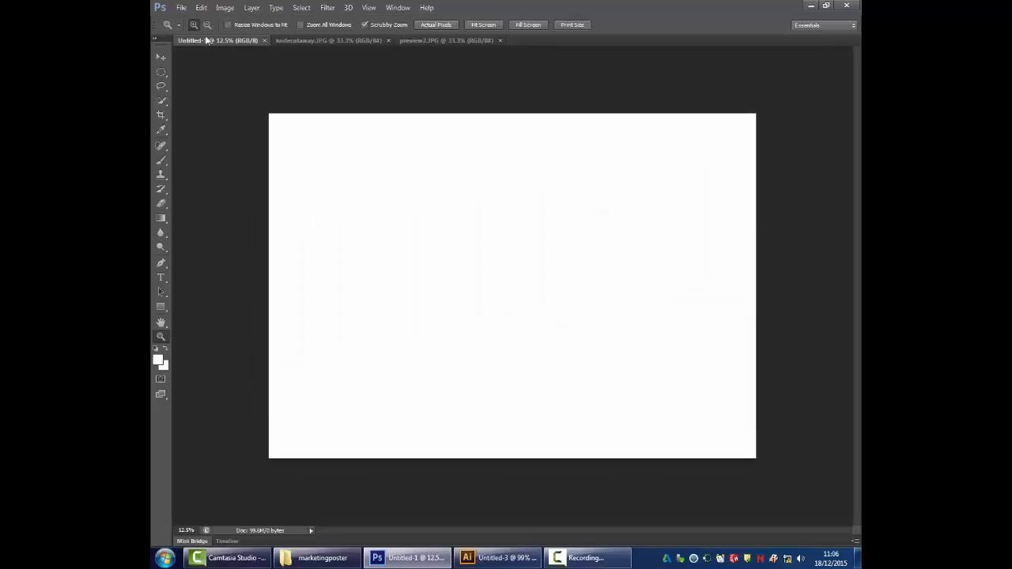
pyautogui.click(436, 44)
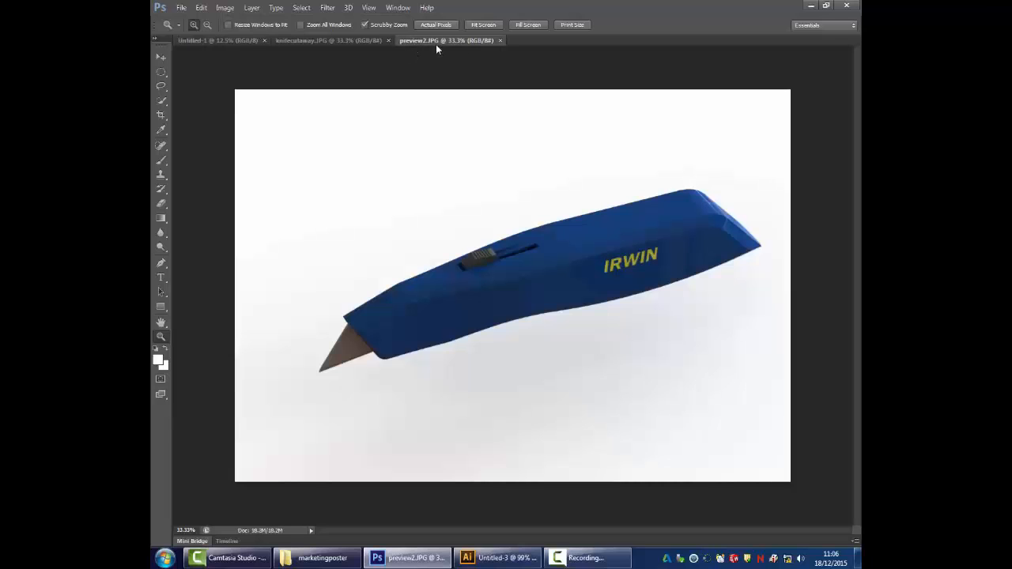
pyautogui.click(163, 73)
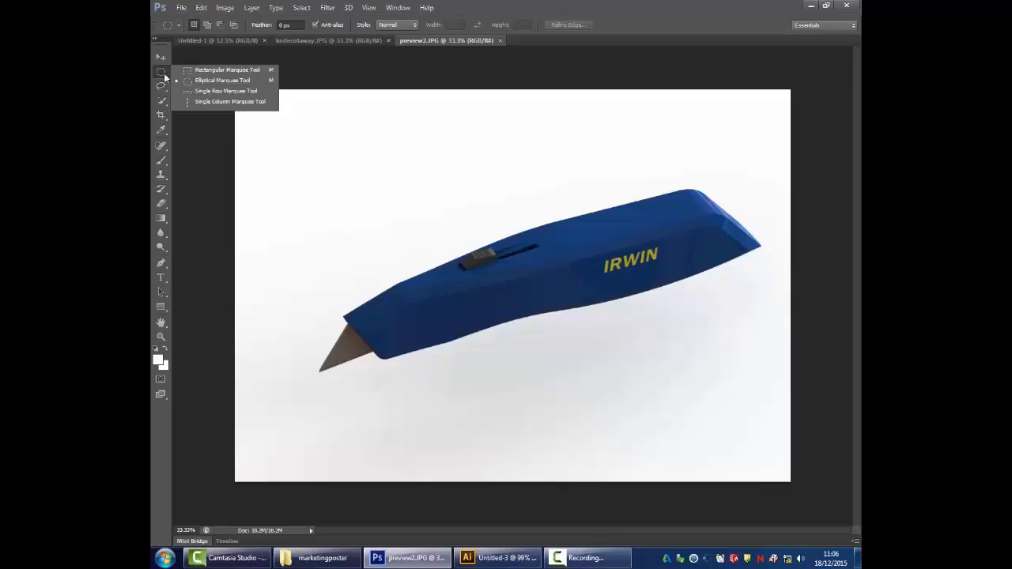
pyautogui.click(204, 71)
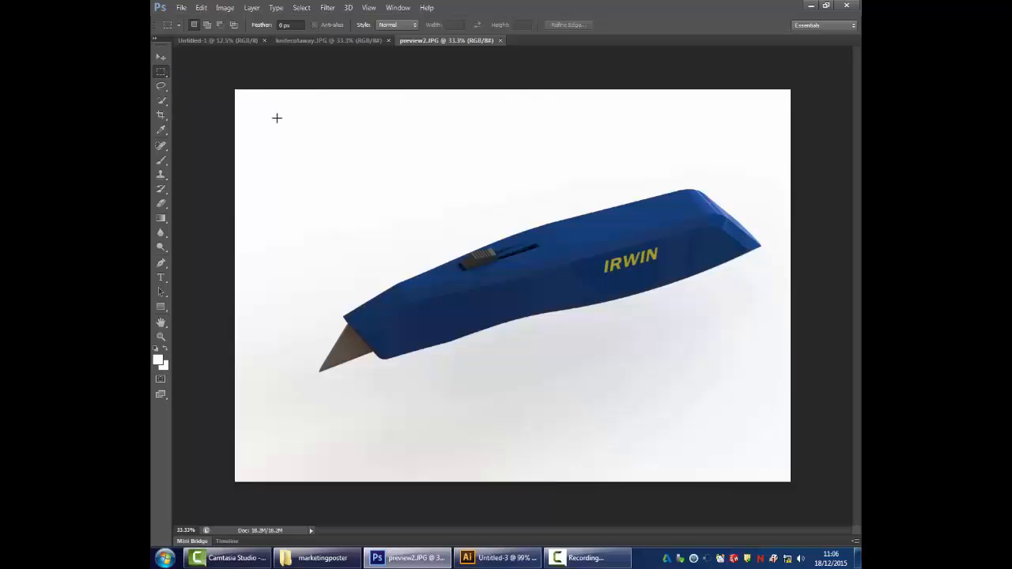
pyautogui.moveTo(277, 118); pyautogui.dragTo(777, 426)
pyautogui.click(202, 9)
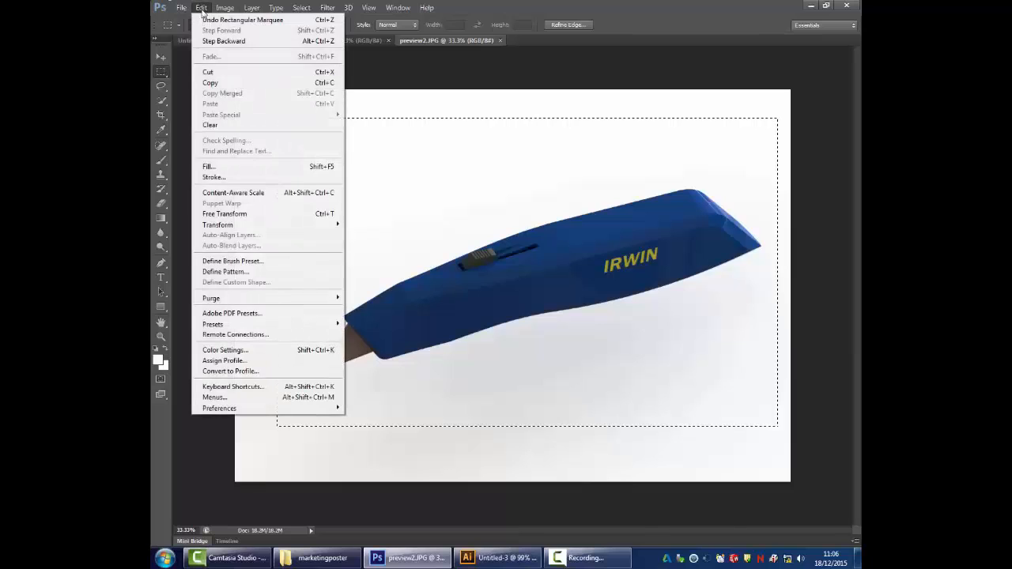
pyautogui.click(216, 83)
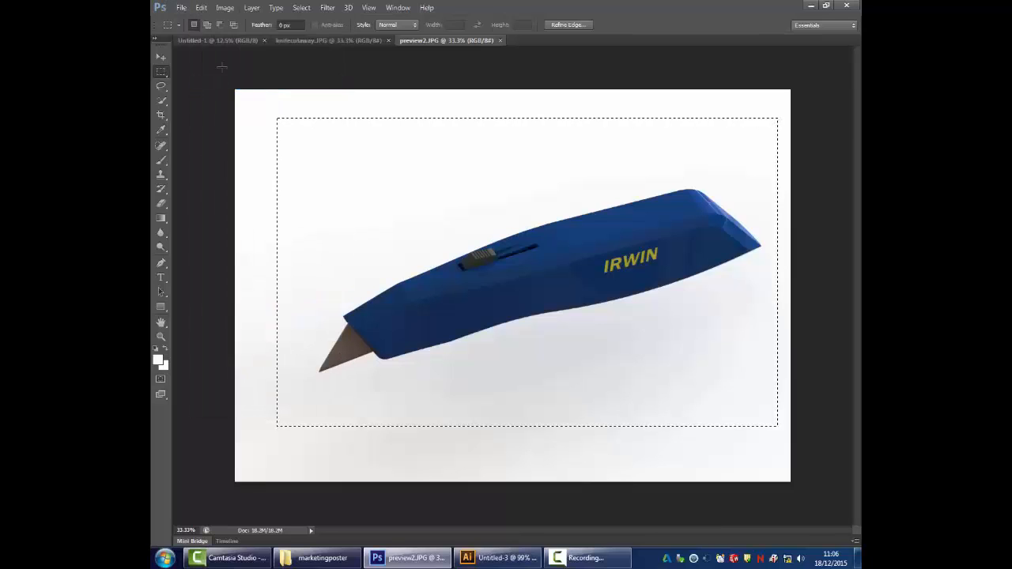
# - Paste the copied knife image into the blank Untitled-1 poster document
pyautogui.click(208, 40)
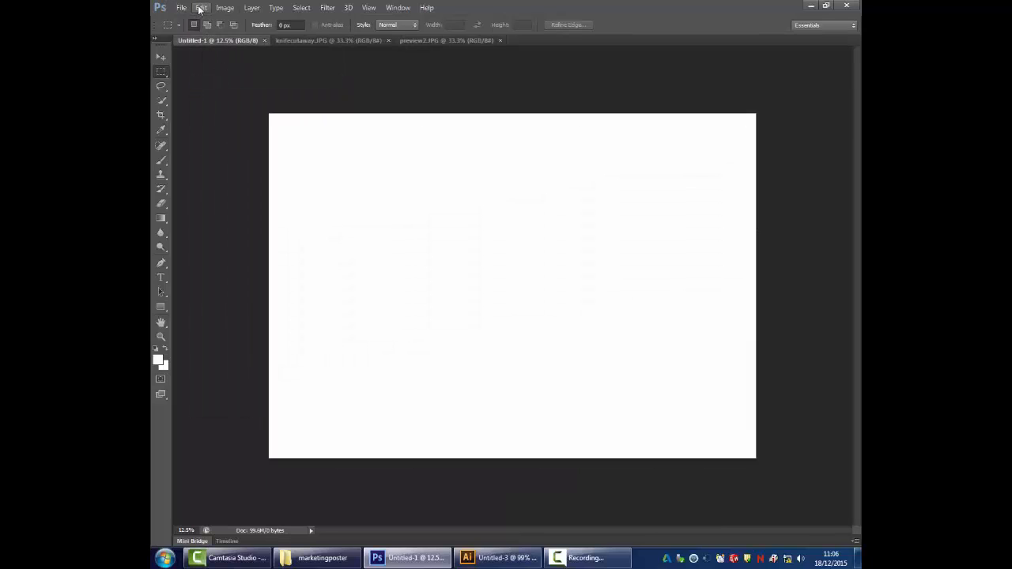
pyautogui.click(200, 8)
pyautogui.click(211, 104)
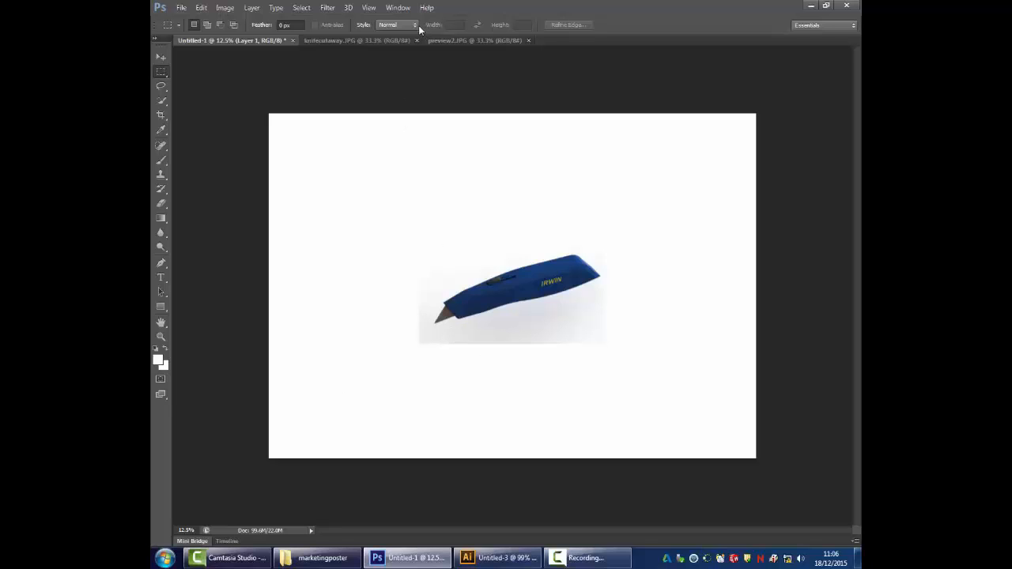
# - Show the Layers panel and hide Layer 1, which holds the pasted knife
pyautogui.click(405, 10)
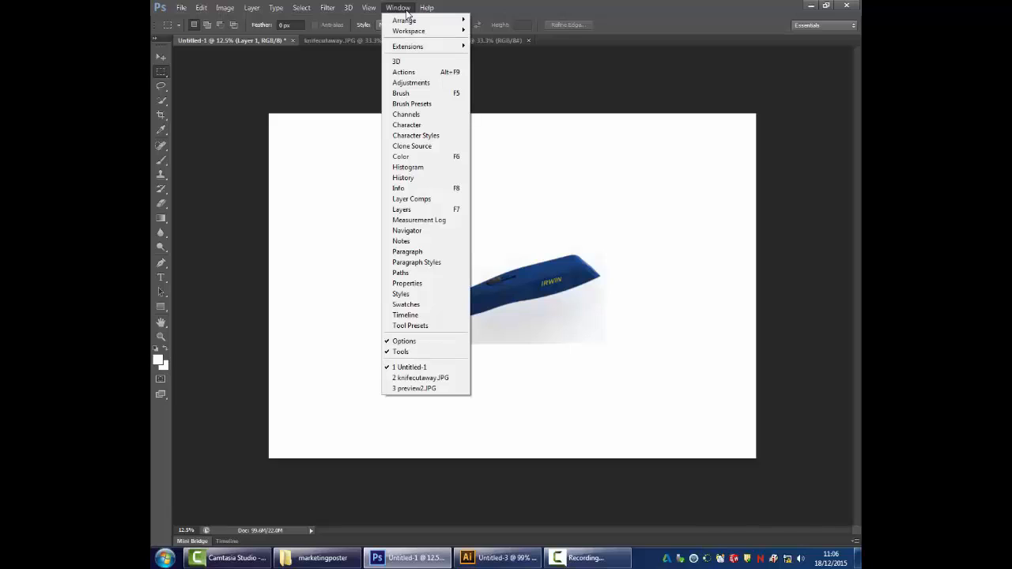
pyautogui.click(431, 212)
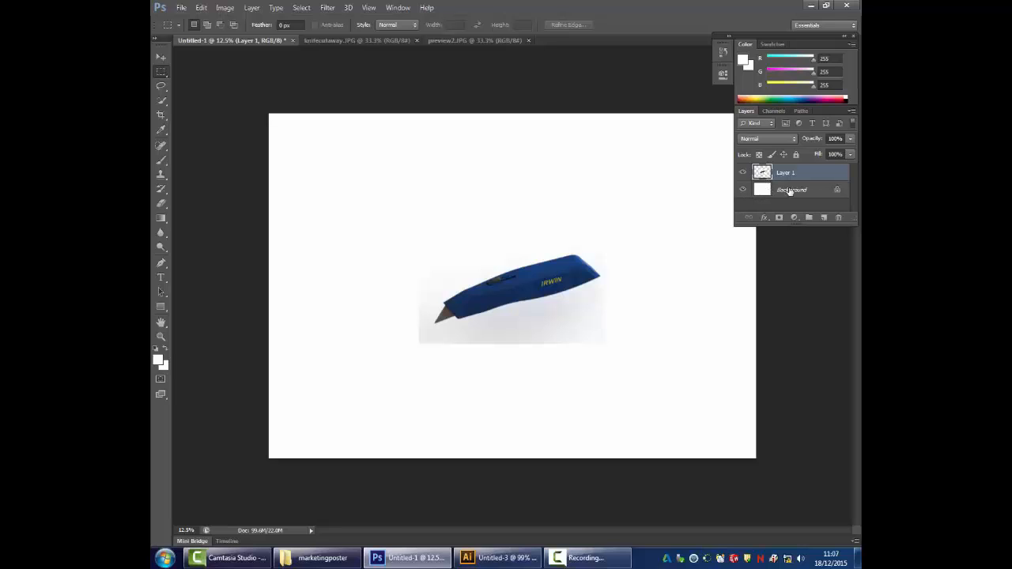
pyautogui.click(743, 174)
pyautogui.click(743, 174)
pyautogui.click(743, 174)
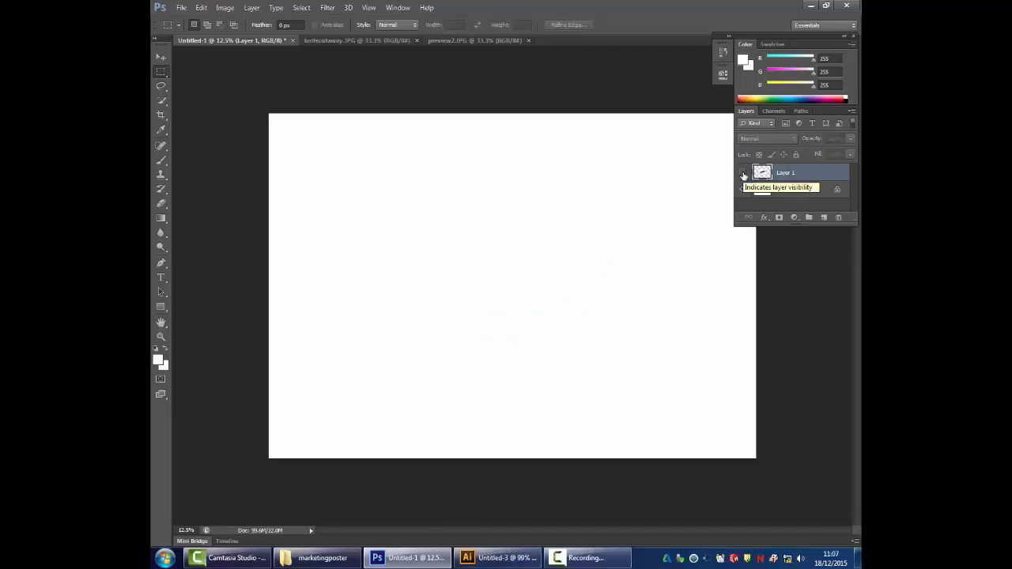
# - Paint a freehand orange (RGB 246, 134, 31) brush stroke across the Background layer and show Layer 1 again
pyautogui.click(790, 192)
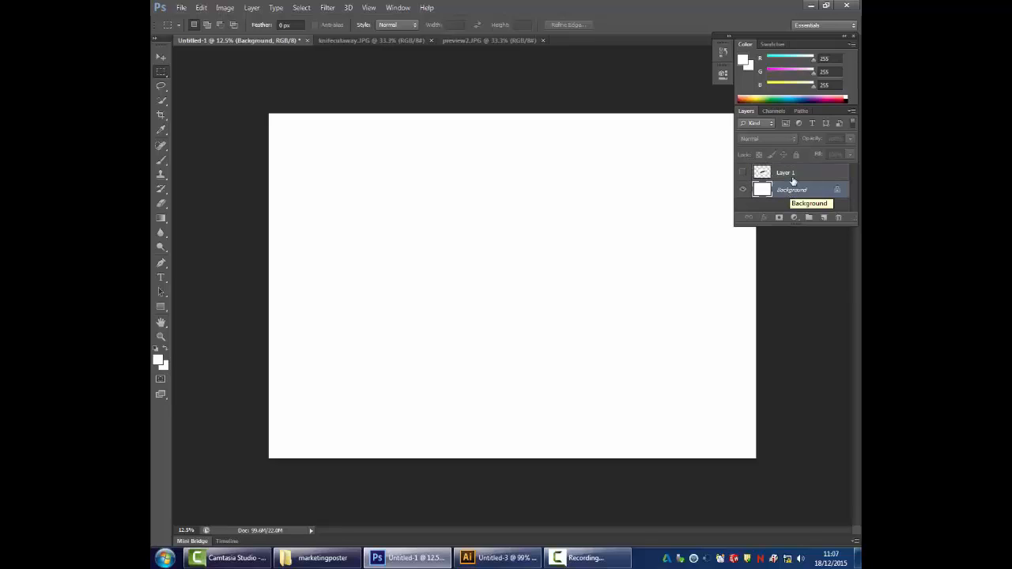
pyautogui.click(793, 175)
pyautogui.click(790, 192)
pyautogui.click(161, 162)
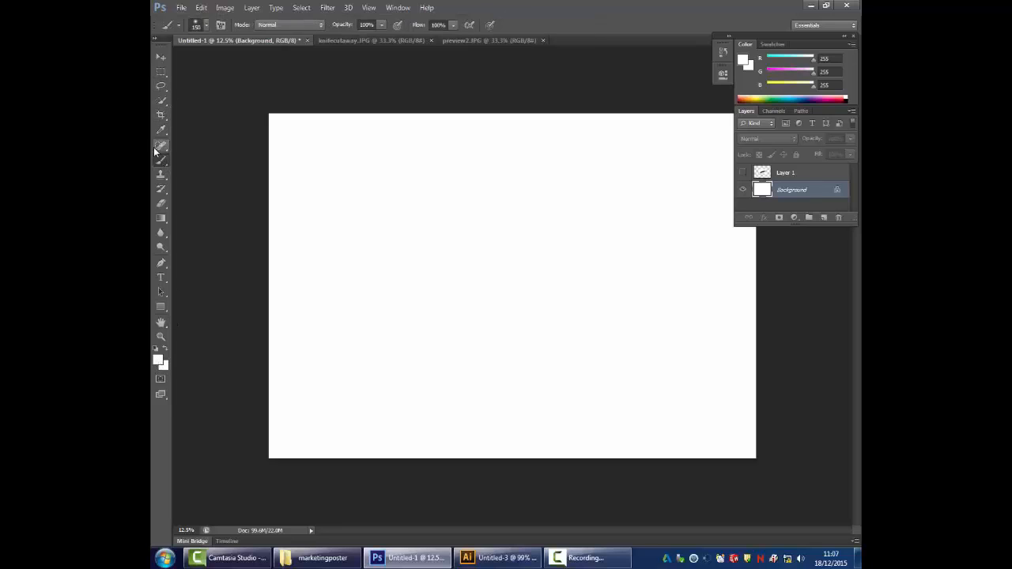
pyautogui.click(745, 99)
pyautogui.moveTo(512, 265)
pyautogui.mouseDown()
pyautogui.moveTo(566, 270)
pyautogui.moveTo(628, 359)
pyautogui.moveTo(354, 384)
pyautogui.moveTo(458, 242)
pyautogui.moveTo(409, 234)
pyautogui.mouseUp()
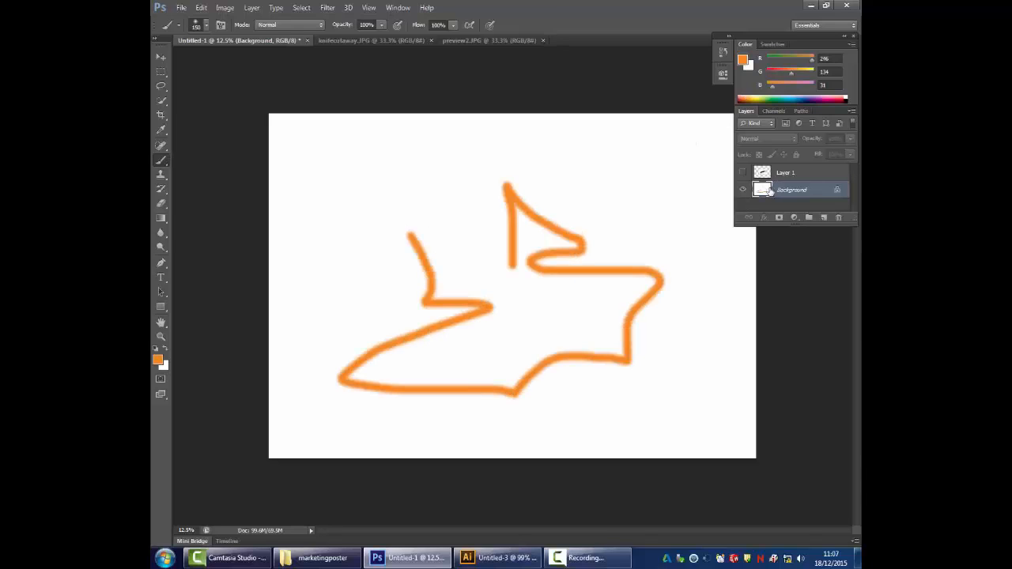
pyautogui.click(743, 172)
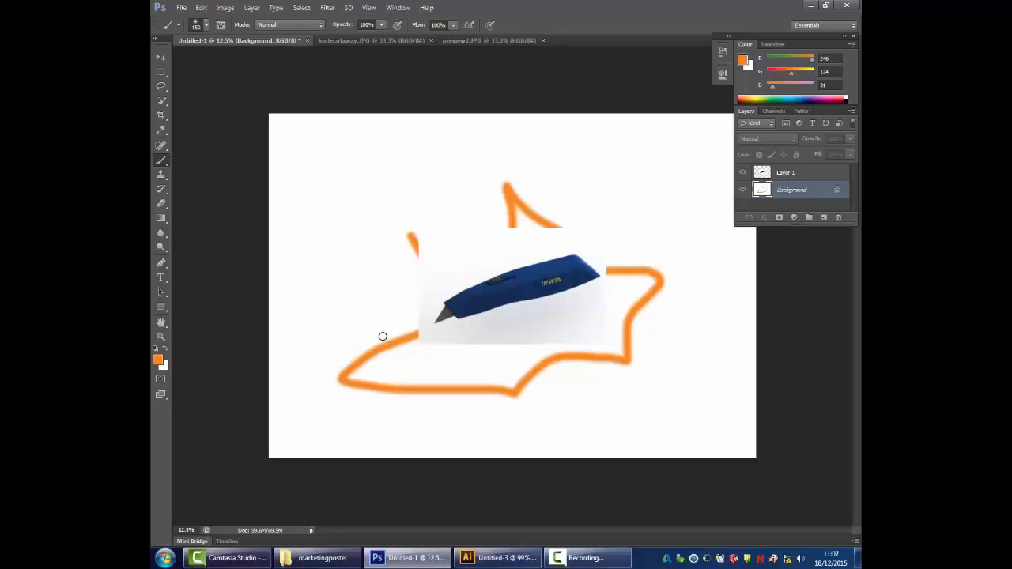
# - Try deleting the knife layer, Layer 1, directly and undo the deletion
pyautogui.click(796, 176)
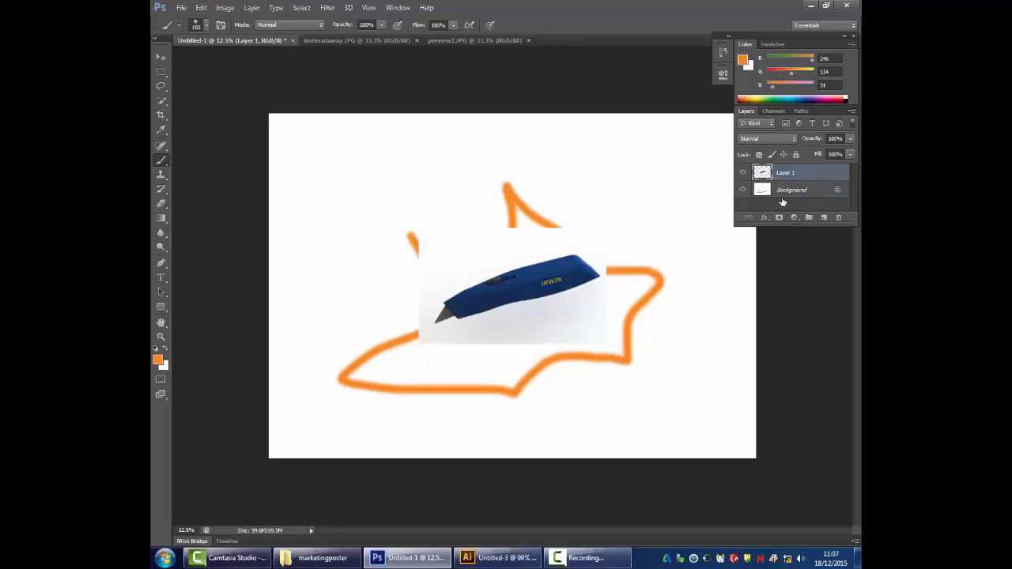
pyautogui.moveTo(797, 175); pyautogui.dragTo(839, 218)
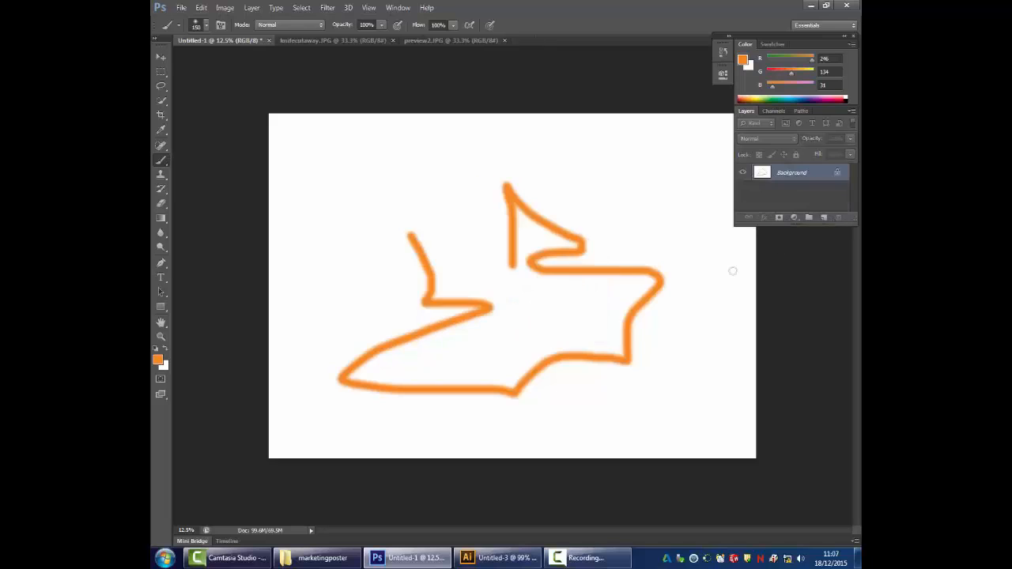
pyautogui.hotkey('ctrl', 'z')
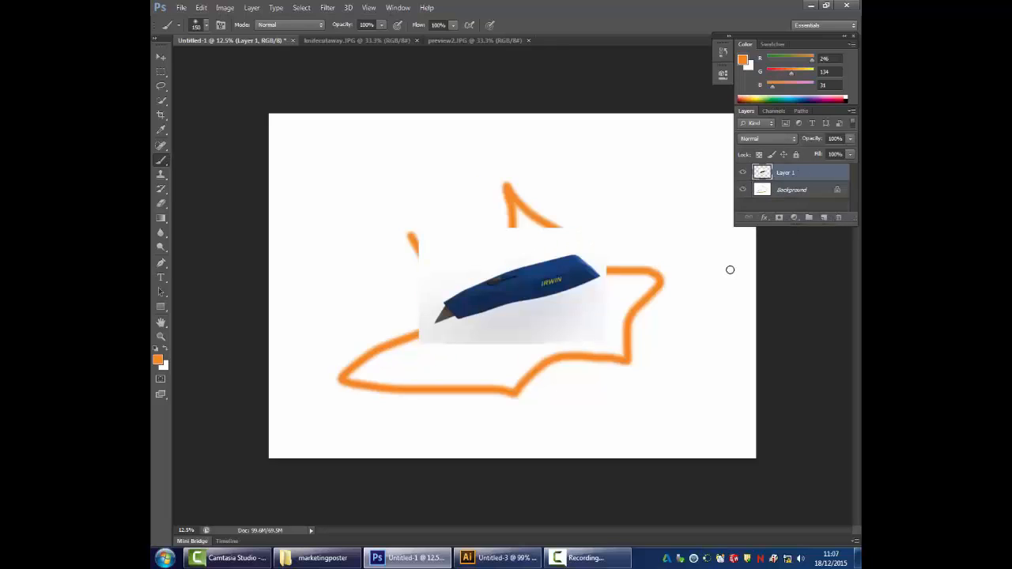
# - Remove Layer 1 with the Delete Layer command, confirm the removal, and undo it
pyautogui.rightClick(794, 172)
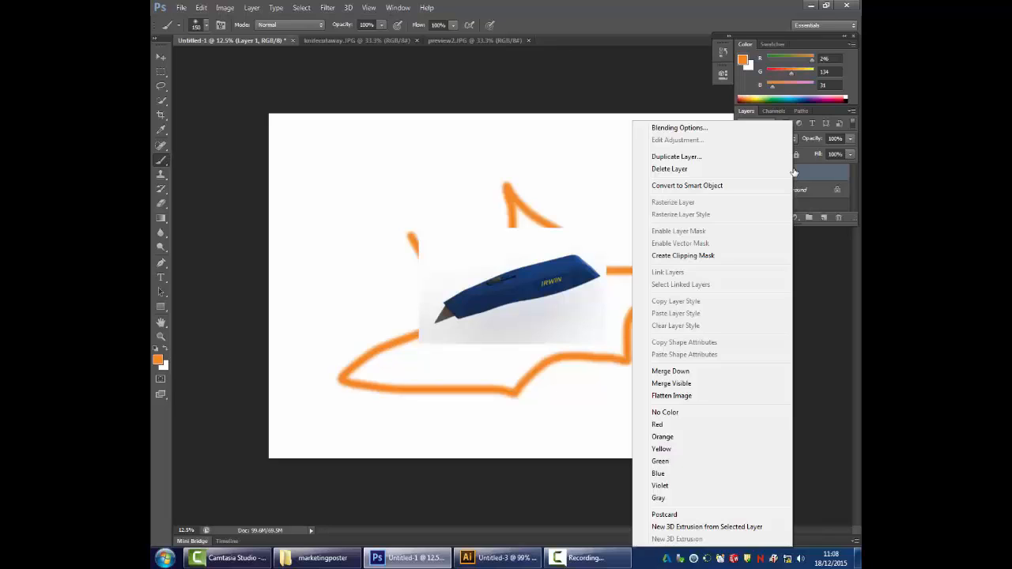
pyautogui.click(688, 168)
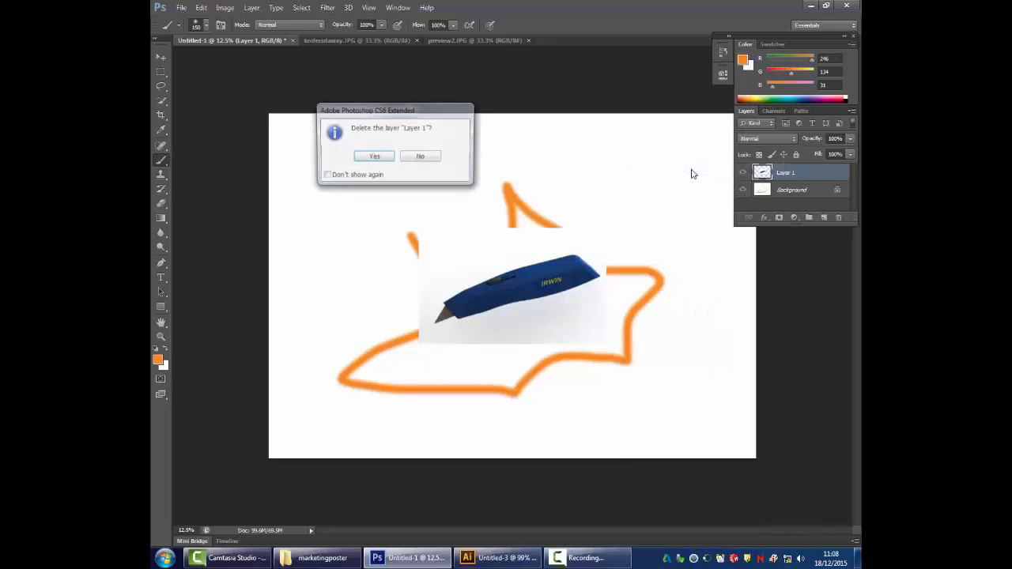
pyautogui.click(368, 158)
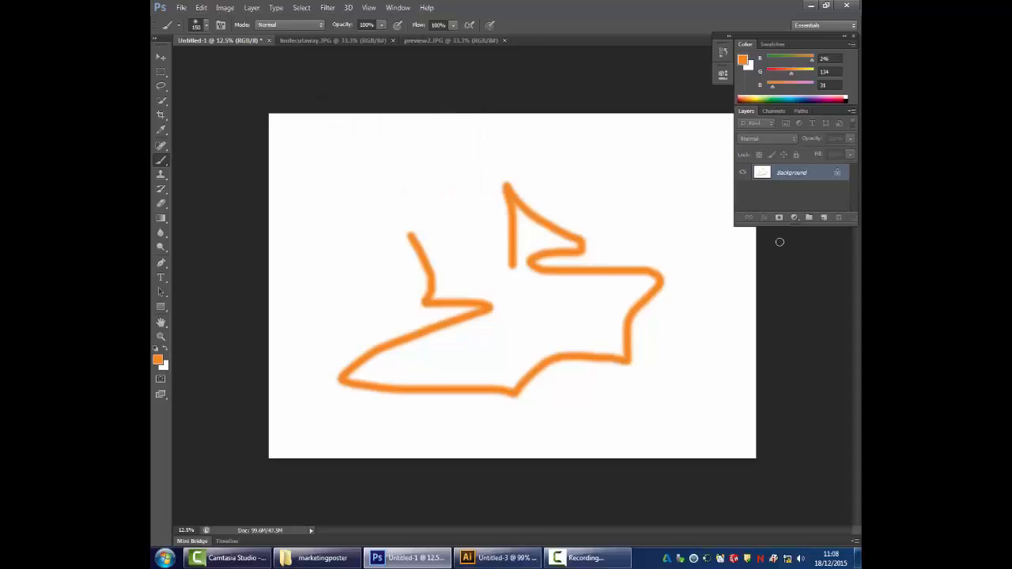
pyautogui.hotkey('ctrl', 'z')
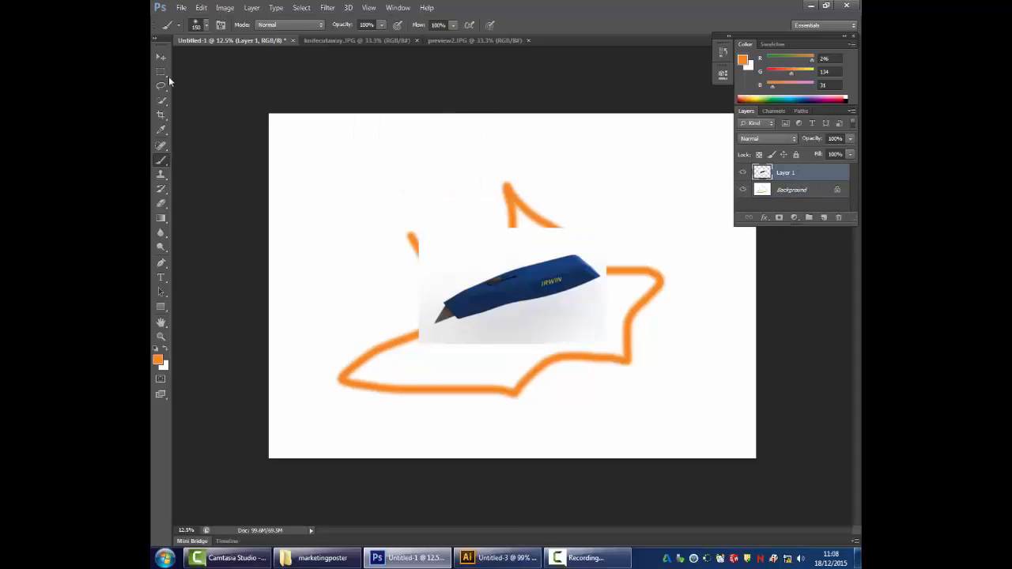
# - Select the area around the knife with the Rectangular Marquee tool, erase its contents from Layer 1, and deselect
pyautogui.click(160, 74)
pyautogui.moveTo(400, 190); pyautogui.dragTo(649, 401)
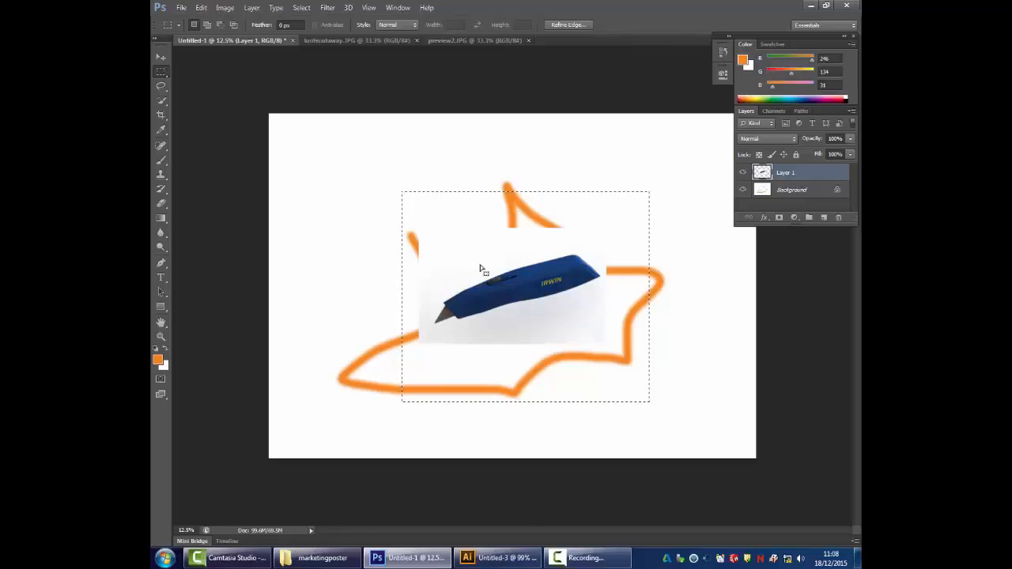
pyautogui.press('Delete')
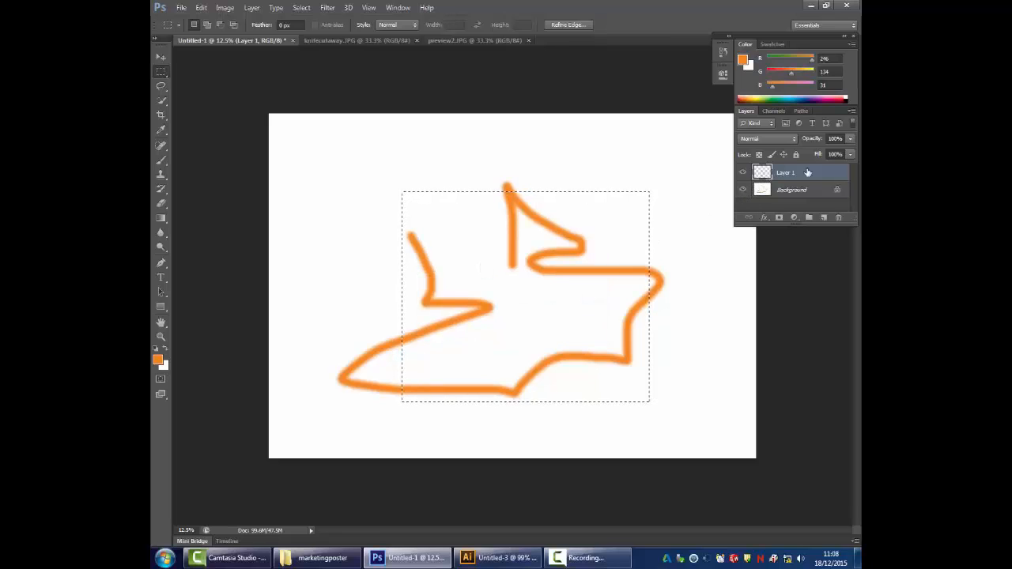
pyautogui.click(587, 277)
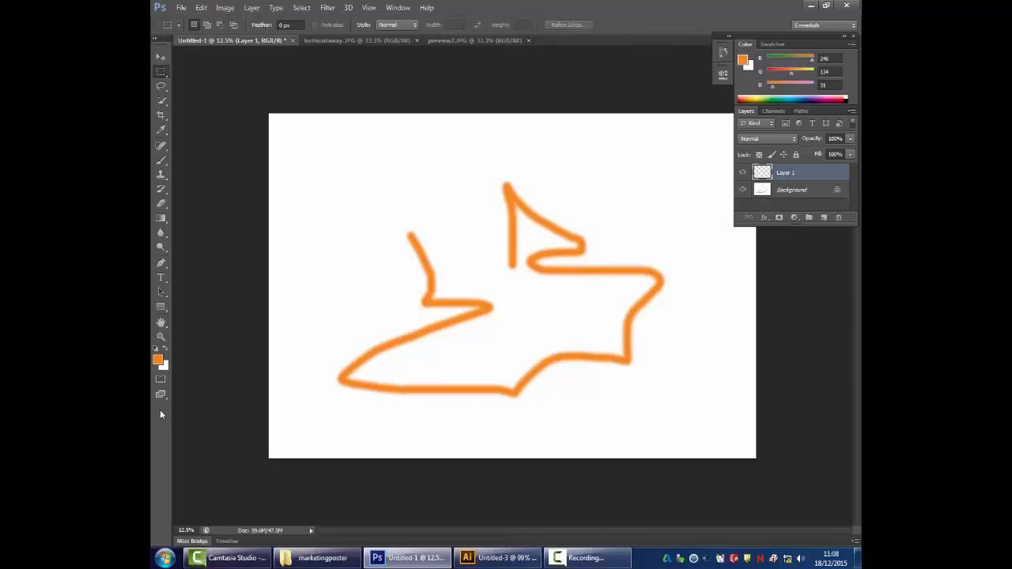
# - Set the foreground colour to brown 5d4127
pyautogui.click(159, 362)
pyautogui.click(439, 237)
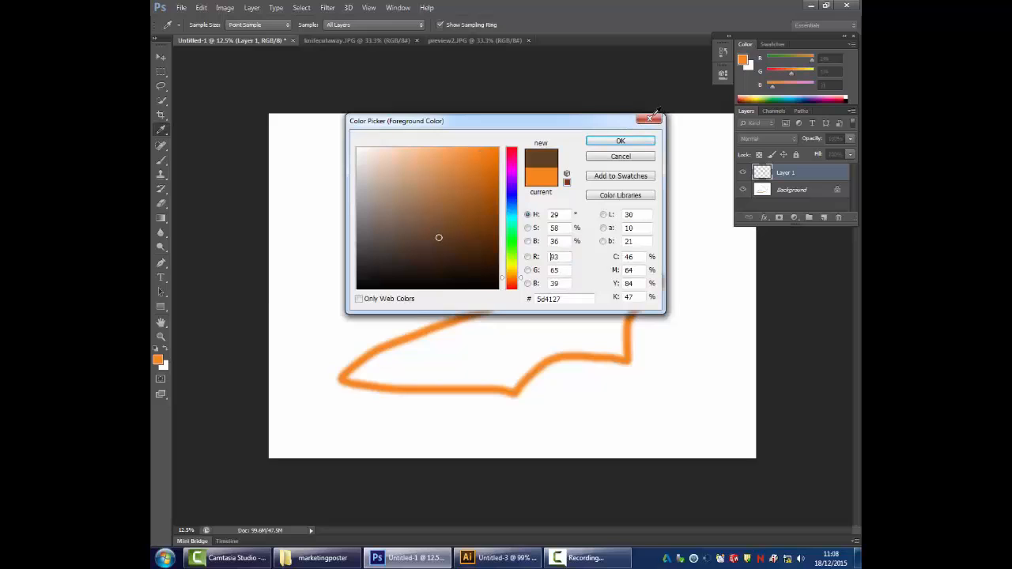
pyautogui.click(628, 143)
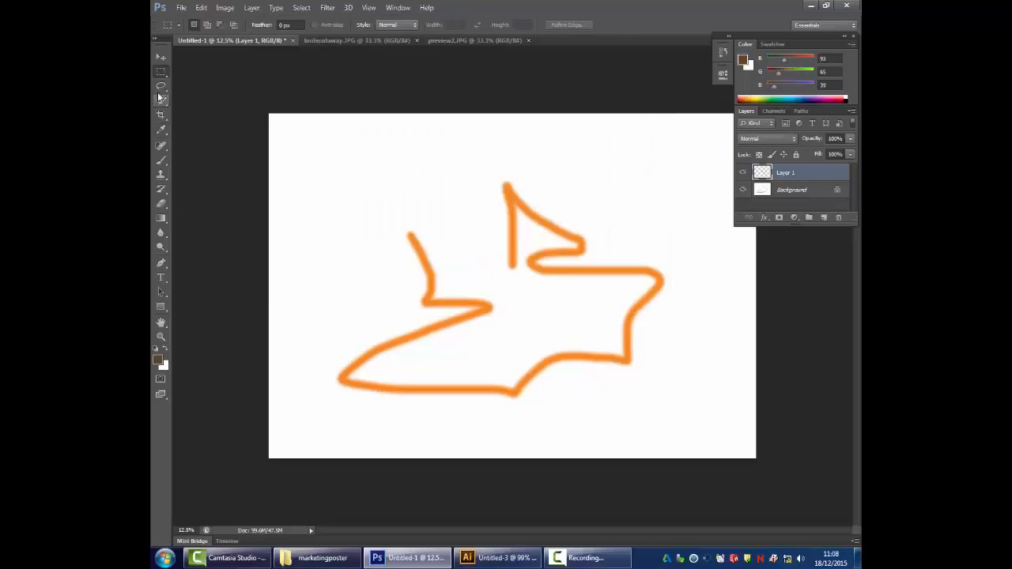
# - Paint a freehand brown brush stroke on Layer 1 and try shifting the layer with the Move tool
pyautogui.click(160, 160)
pyautogui.moveTo(597, 383)
pyautogui.mouseDown()
pyautogui.moveTo(561, 326)
pyautogui.moveTo(636, 262)
pyautogui.moveTo(586, 236)
pyautogui.moveTo(462, 324)
pyautogui.moveTo(416, 332)
pyautogui.mouseUp()
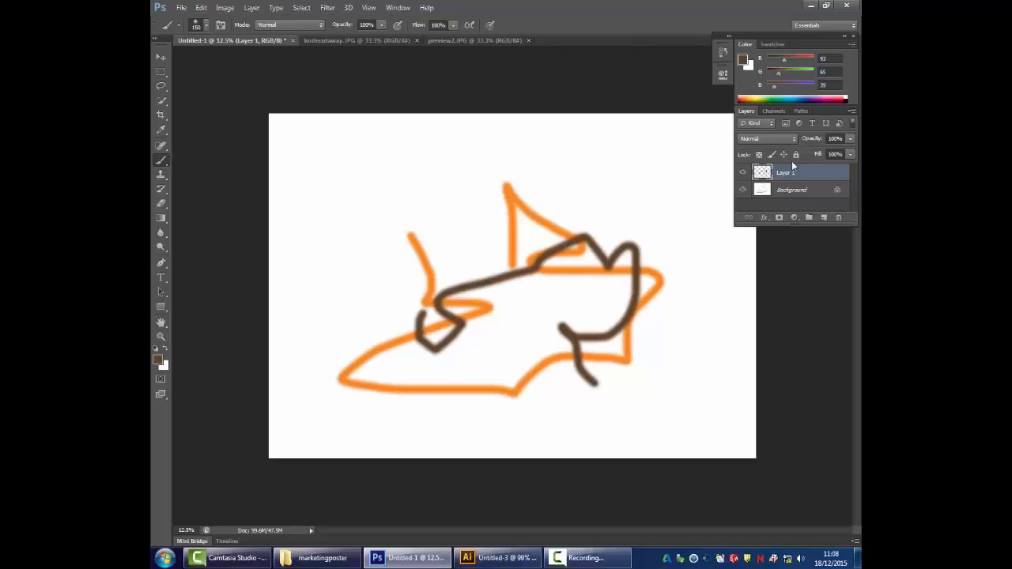
pyautogui.click(168, 54)
pyautogui.moveTo(594, 204)
pyautogui.mouseDown()
pyautogui.moveTo(577, 290)
pyautogui.moveTo(524, 330)
pyautogui.moveTo(510, 247)
pyautogui.moveTo(551, 293)
pyautogui.moveTo(506, 316)
pyautogui.moveTo(553, 282)
pyautogui.moveTo(575, 289)
pyautogui.mouseUp()
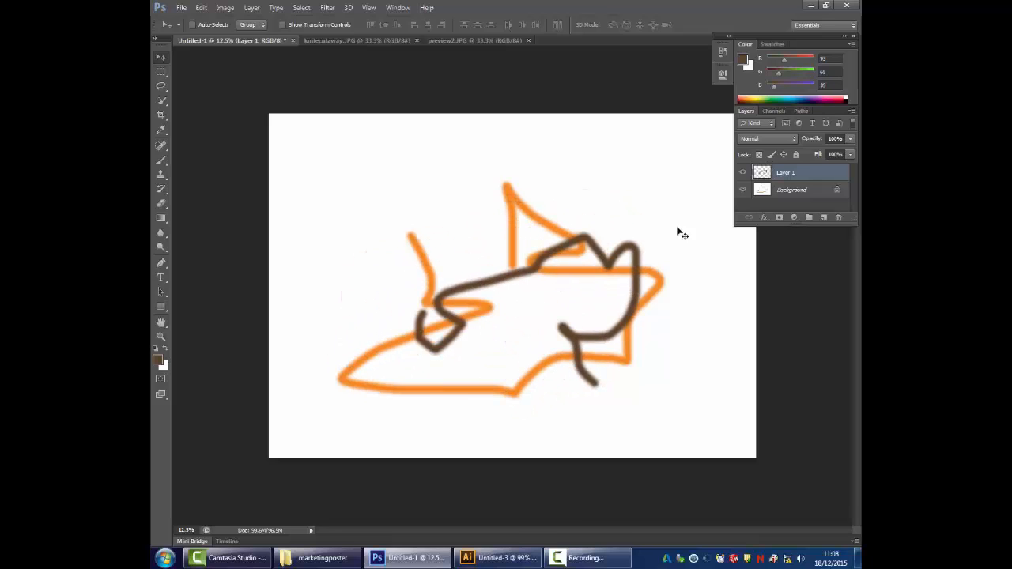
# - Hide Layer 1 and paint a freehand brown brush stroke over the orange lines on the Background layer
pyautogui.click(789, 194)
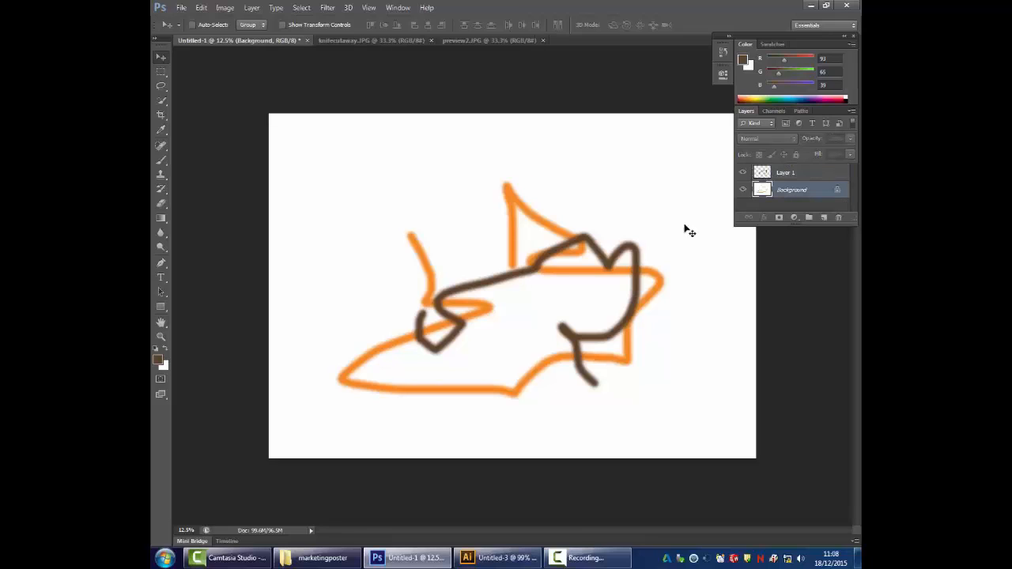
pyautogui.click(743, 173)
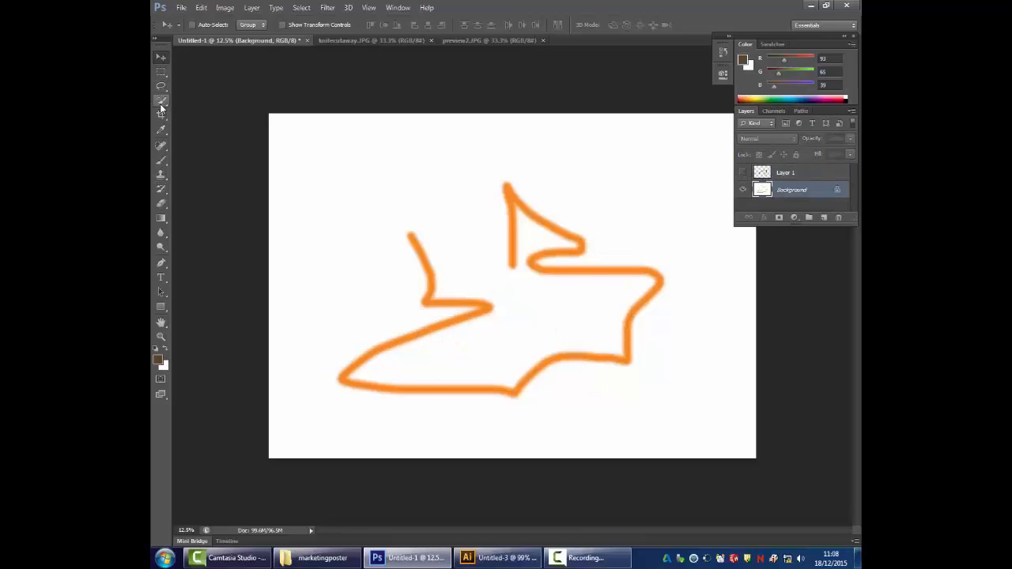
pyautogui.click(160, 159)
pyautogui.moveTo(608, 352)
pyautogui.mouseDown()
pyautogui.moveTo(579, 301)
pyautogui.moveTo(646, 213)
pyautogui.moveTo(579, 207)
pyautogui.moveTo(465, 272)
pyautogui.moveTo(420, 313)
pyautogui.mouseUp()
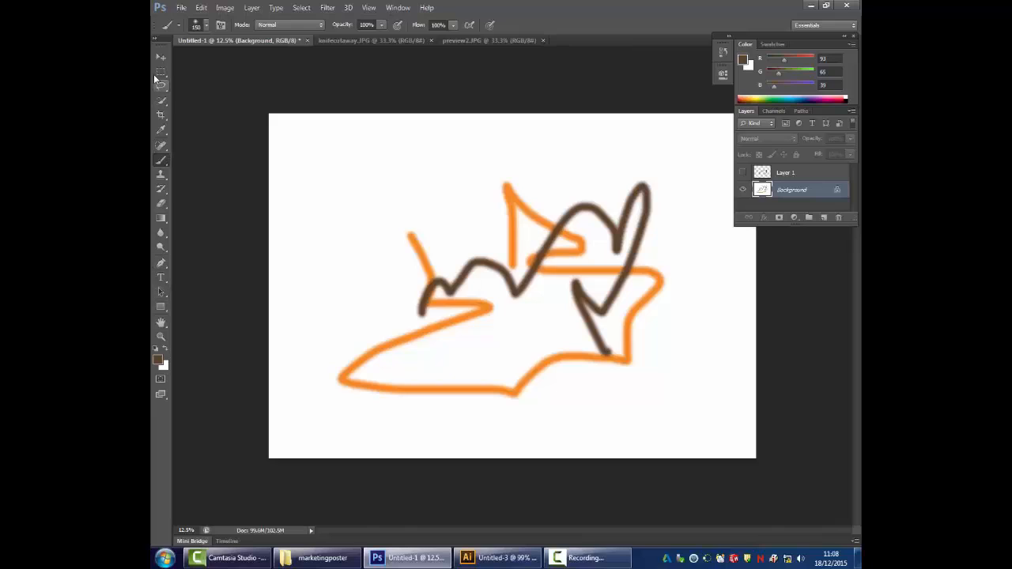
# - Smudge the crossing of the brown and orange strokes on the Background layer using an enlarged Smudge tool brush
pyautogui.click(161, 235)
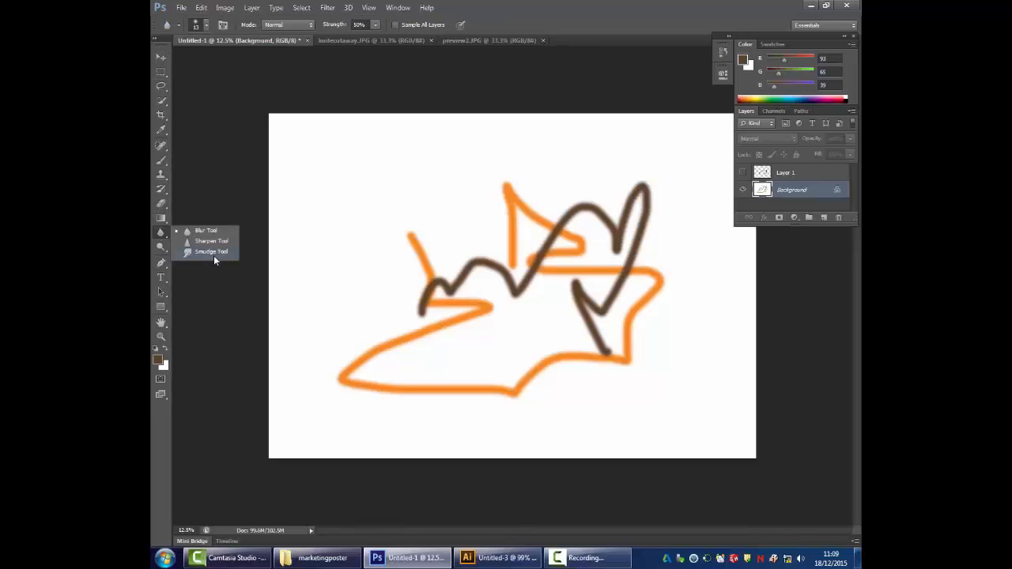
pyautogui.click(213, 255)
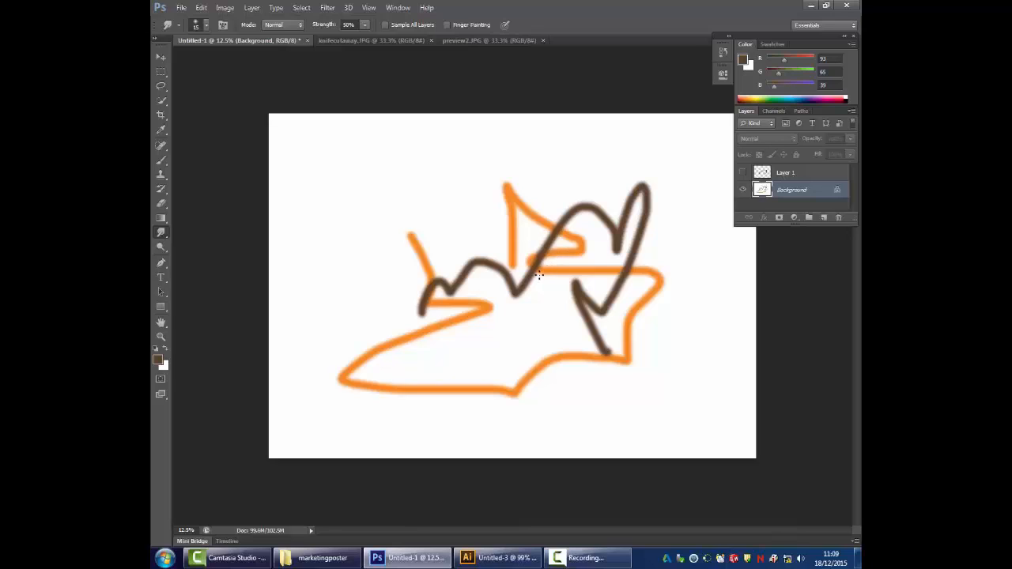
pyautogui.press(']')
pyautogui.press(']')
pyautogui.press(']')
pyautogui.press(']')
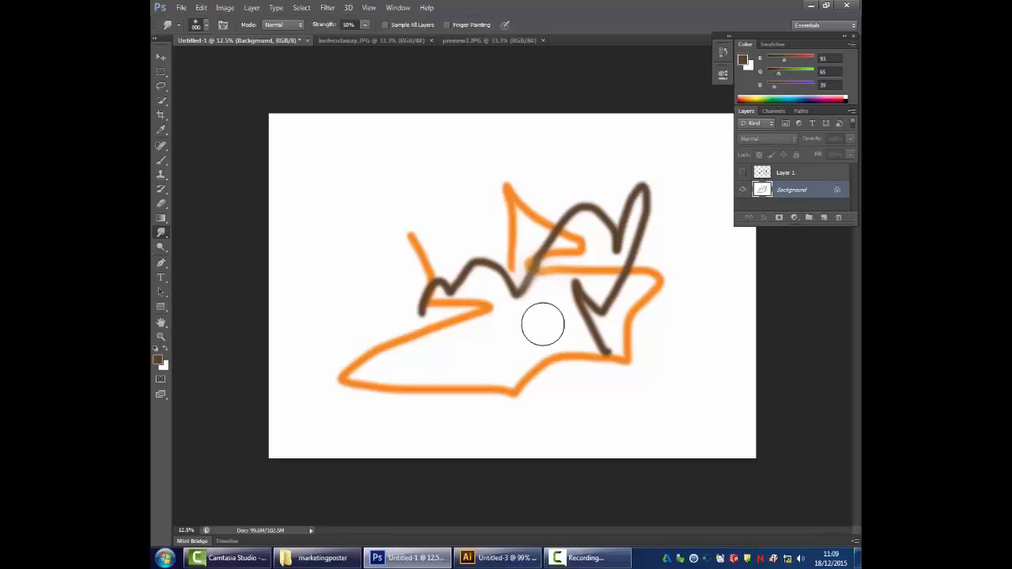
# - Reduce the Smudge brush to 150 and smudge small areas of the strokes on the Background layer
pyautogui.press('[')
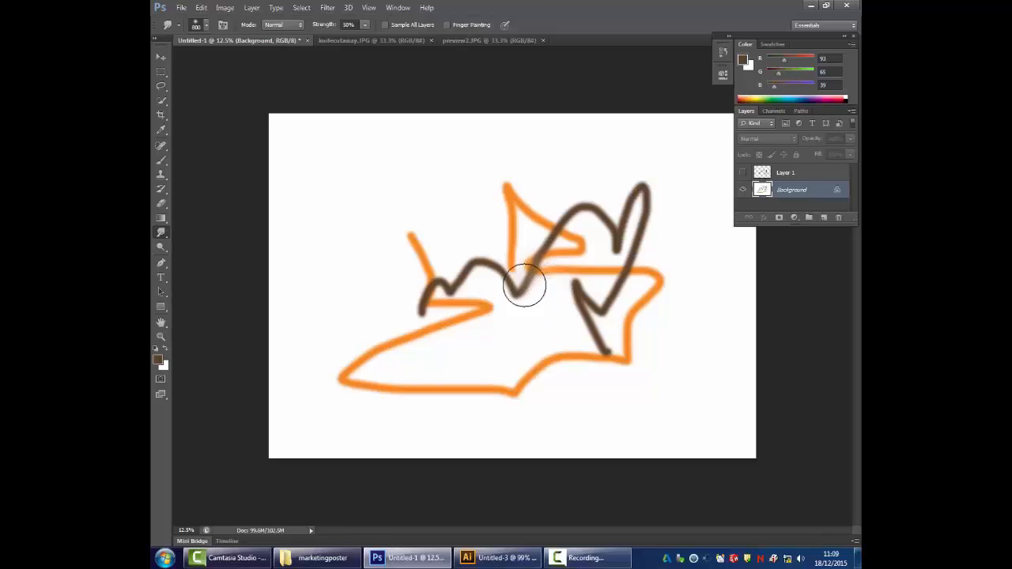
pyautogui.press('[')
pyautogui.press('[')
pyautogui.press('[')
pyautogui.press('[')
pyautogui.press('[')
pyautogui.press('[')
pyautogui.press('[')
pyautogui.moveTo(535, 271); pyautogui.dragTo(544, 272)
# - Show Layer 1 again and delete it from the poster document
pyautogui.click(743, 173)
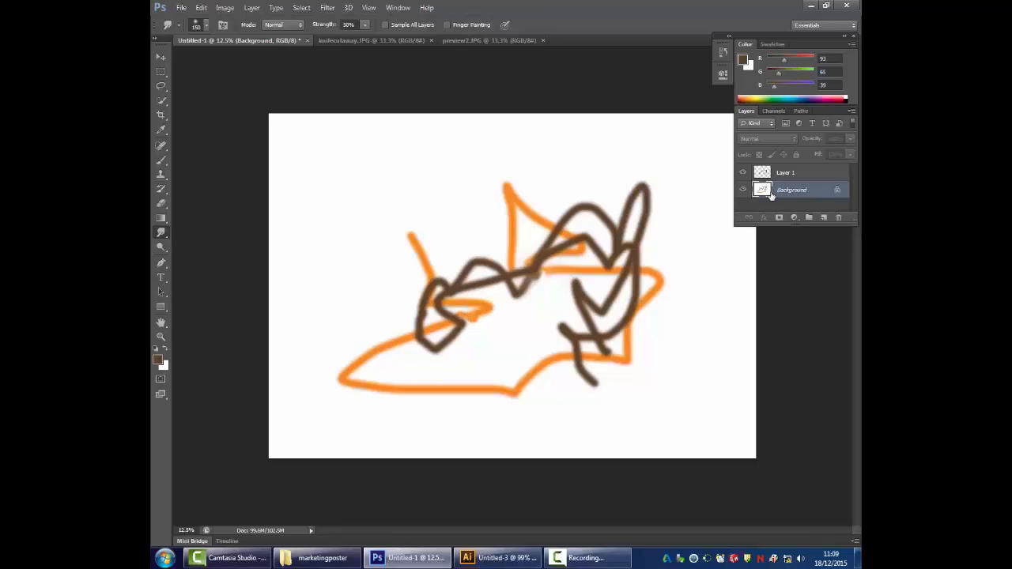
pyautogui.click(786, 172)
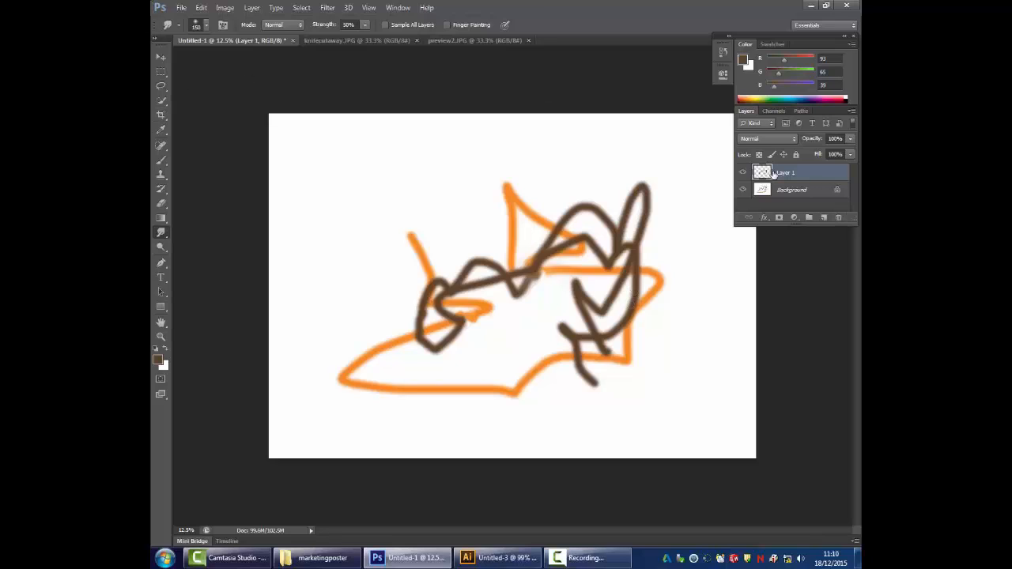
pyautogui.moveTo(781, 174); pyautogui.dragTo(839, 218)
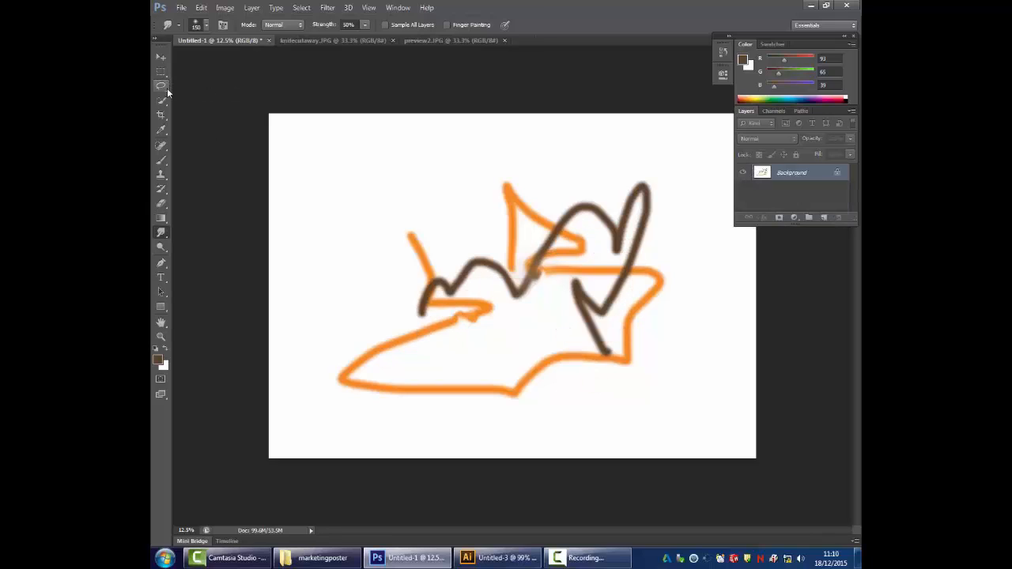
# - Outline the whole cutaway knife in knifecutaway.JPG with a loose freehand Lasso selection
pyautogui.click(334, 38)
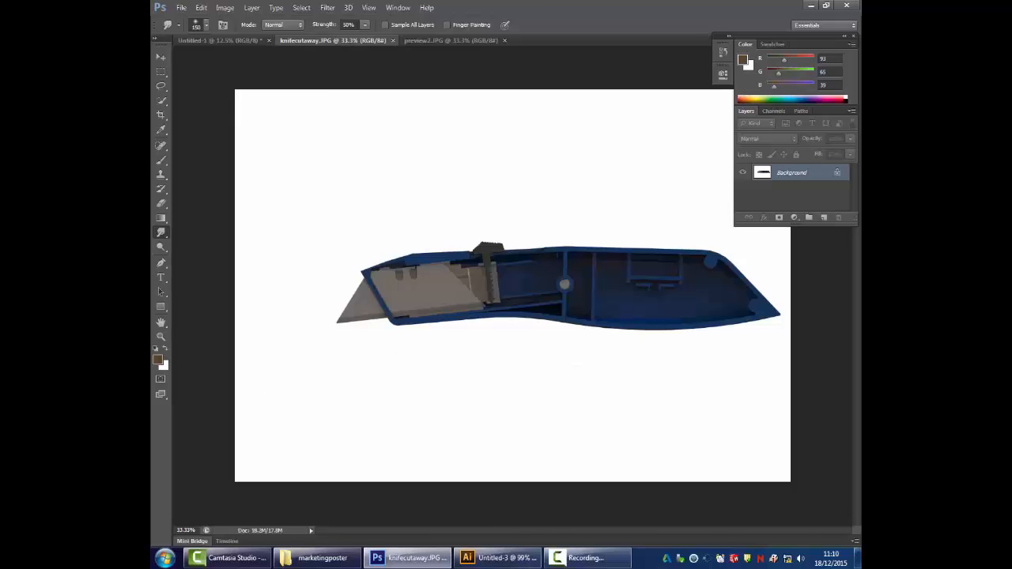
pyautogui.click(158, 79)
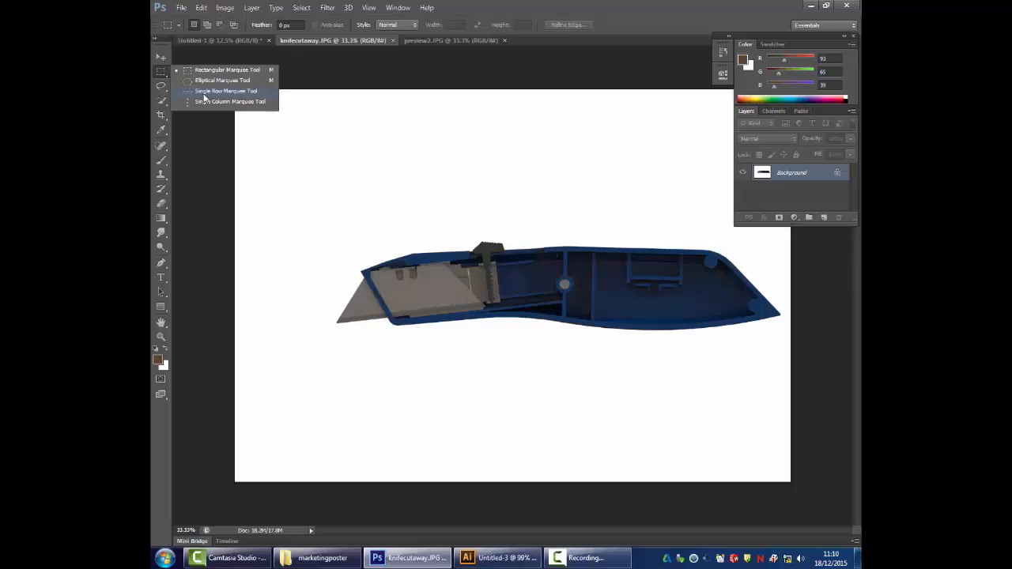
pyautogui.click(158, 92)
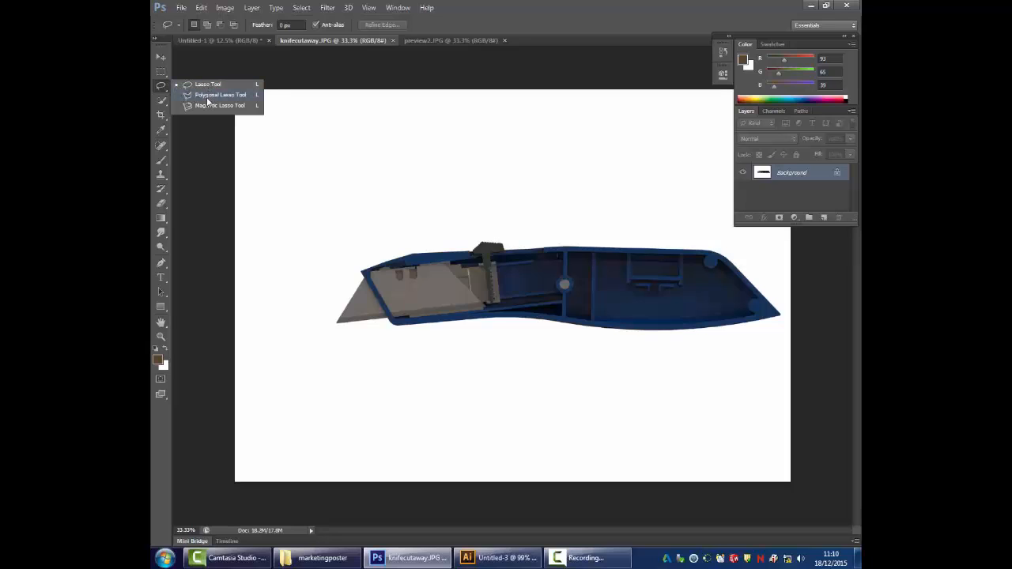
pyautogui.click(348, 260)
pyautogui.moveTo(325, 350)
pyautogui.mouseDown()
pyautogui.moveTo(347, 331)
pyautogui.moveTo(388, 348)
pyautogui.moveTo(475, 343)
pyautogui.moveTo(741, 369)
pyautogui.moveTo(796, 349)
pyautogui.moveTo(802, 275)
pyautogui.moveTo(744, 225)
pyautogui.moveTo(672, 208)
pyautogui.moveTo(388, 204)
pyautogui.moveTo(299, 244)
pyautogui.moveTo(283, 311)
pyautogui.moveTo(285, 362)
pyautogui.mouseUp()
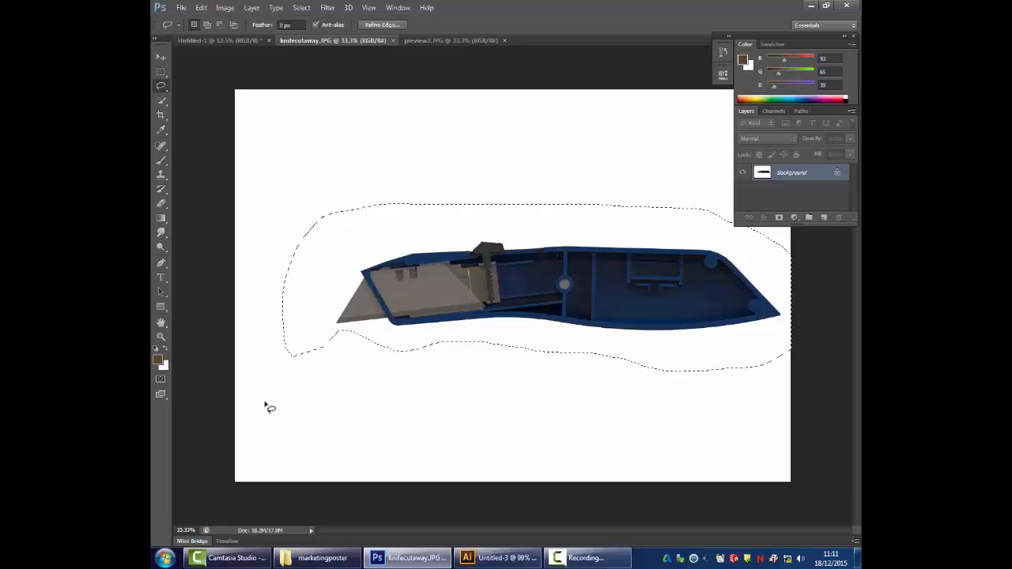
# - Replace the loose selection with a close-fitting, straight-edged Lasso outline around the knife, and add the area around the blade tip
pyautogui.click(268, 331)
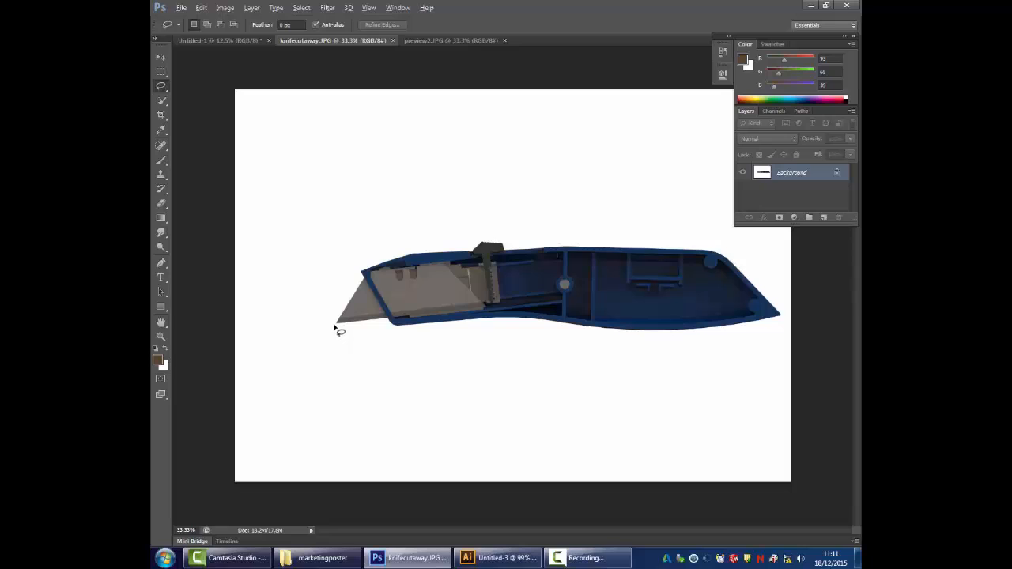
pyautogui.moveTo(336, 327)
pyautogui.mouseDown()
pyautogui.moveTo(547, 328)
pyautogui.moveTo(520, 321)
pyautogui.moveTo(697, 351)
pyautogui.moveTo(751, 348)
pyautogui.moveTo(673, 339)
pyautogui.moveTo(767, 331)
pyautogui.moveTo(787, 317)
pyautogui.moveTo(771, 291)
pyautogui.moveTo(669, 213)
pyautogui.moveTo(707, 240)
pyautogui.moveTo(738, 246)
pyautogui.moveTo(468, 240)
pyautogui.moveTo(523, 239)
pyautogui.moveTo(519, 248)
pyautogui.moveTo(495, 235)
pyautogui.moveTo(421, 244)
pyautogui.moveTo(346, 264)
pyautogui.moveTo(329, 324)
pyautogui.mouseUp()
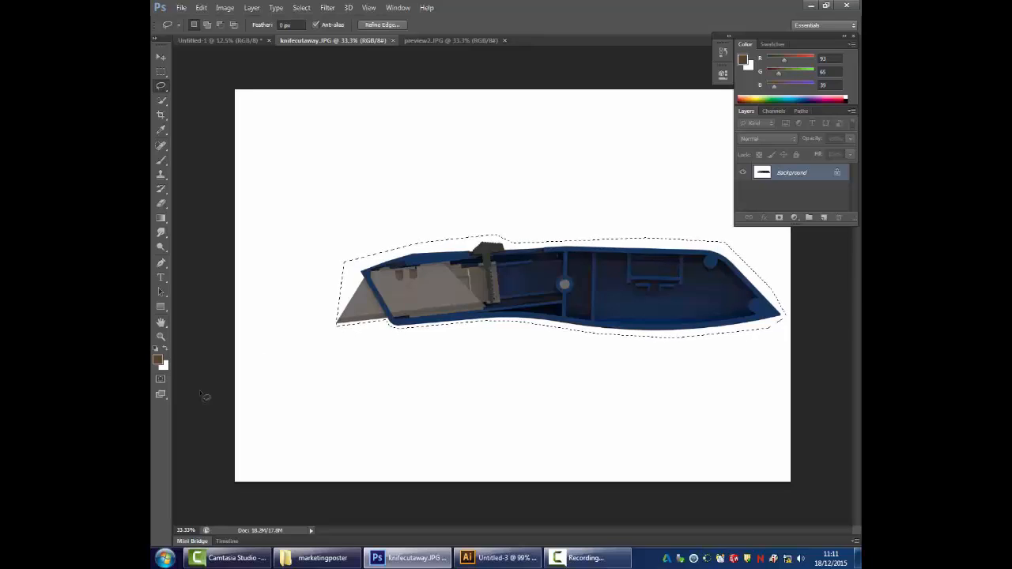
pyautogui.click(161, 337)
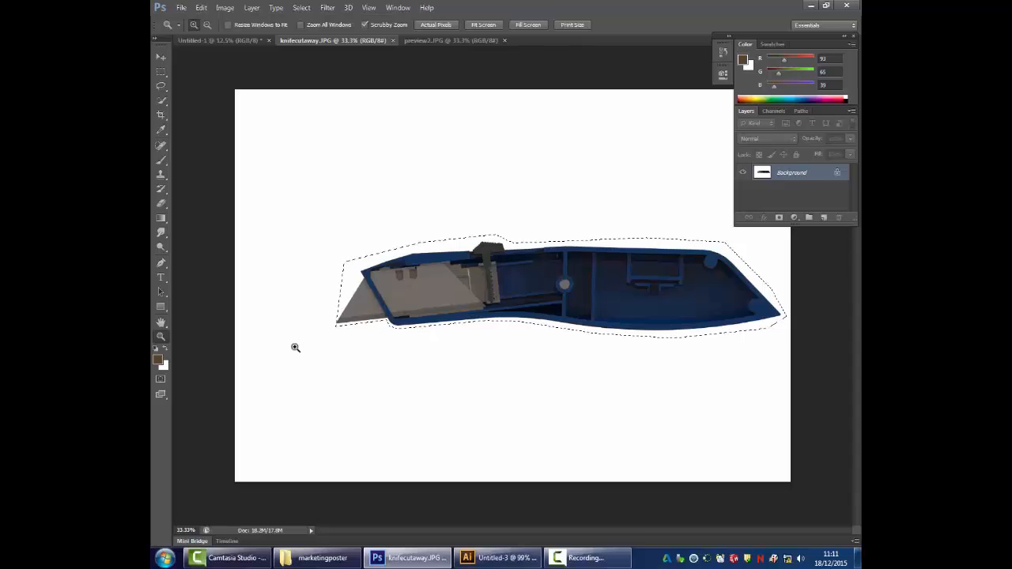
pyautogui.click(359, 348)
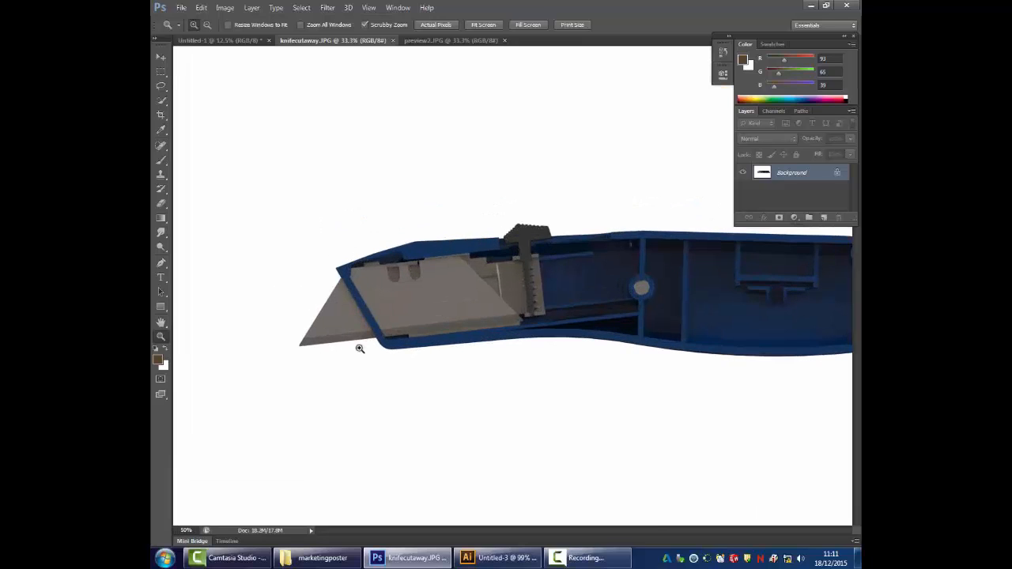
pyautogui.click(299, 345)
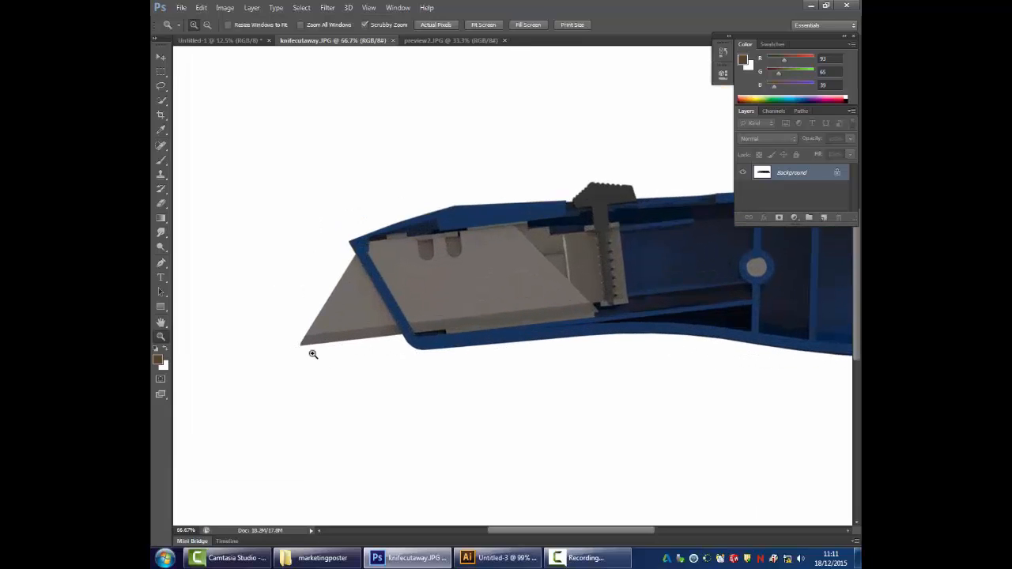
pyautogui.click(160, 86)
pyautogui.press('shift')
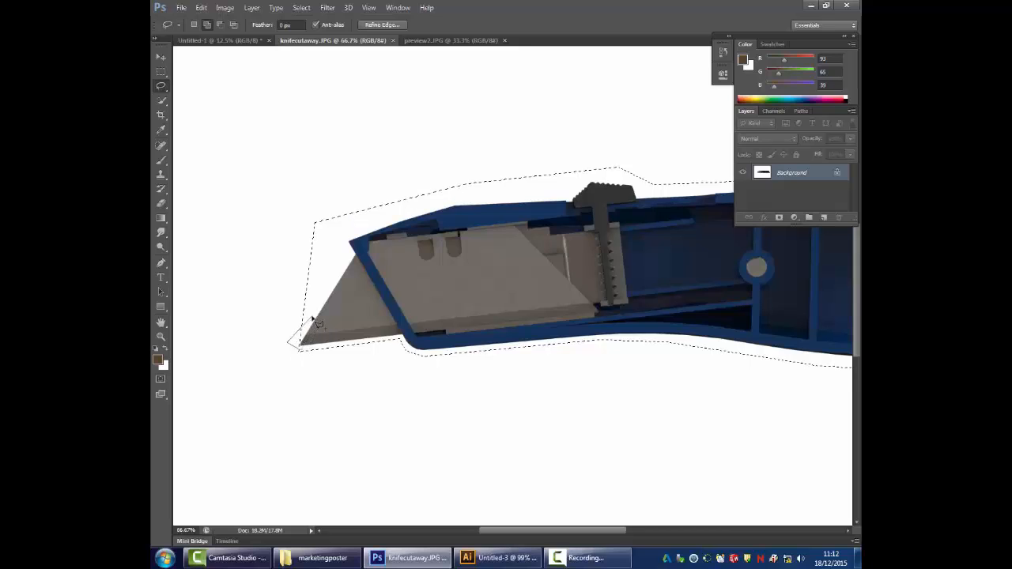
pyautogui.click(300, 352)
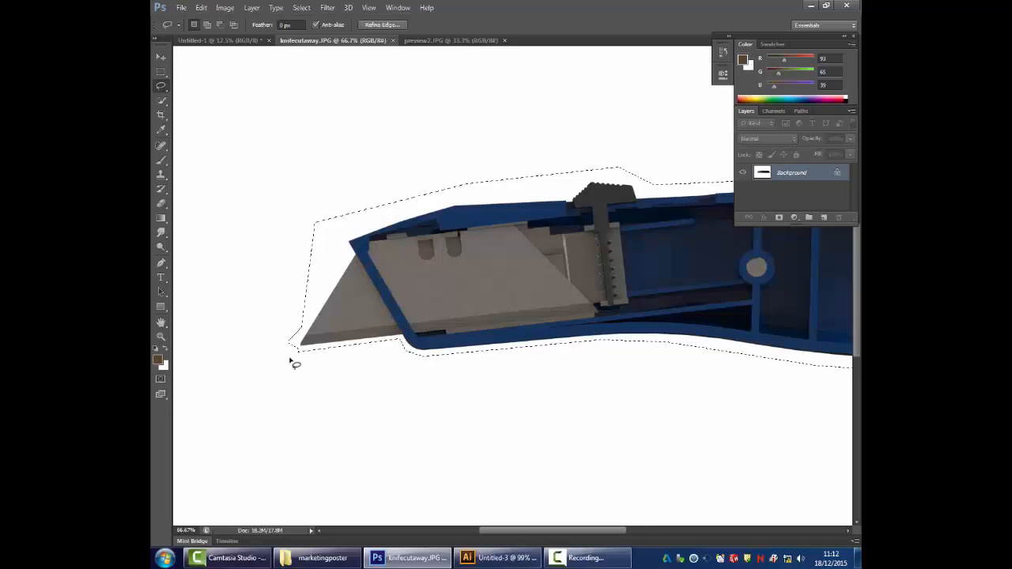
# - Subtract the white area along the blade's upper edge and the front of the handle from the Lasso selection
pyautogui.press('alt')
pyautogui.moveTo(290, 359)
pyautogui.mouseDown()
pyautogui.moveTo(362, 256)
pyautogui.moveTo(317, 307)
pyautogui.moveTo(308, 337)
pyautogui.moveTo(359, 261)
pyautogui.moveTo(343, 239)
pyautogui.moveTo(455, 210)
pyautogui.moveTo(454, 157)
pyautogui.moveTo(316, 278)
pyautogui.moveTo(357, 370)
pyautogui.moveTo(332, 410)
pyautogui.mouseUp()
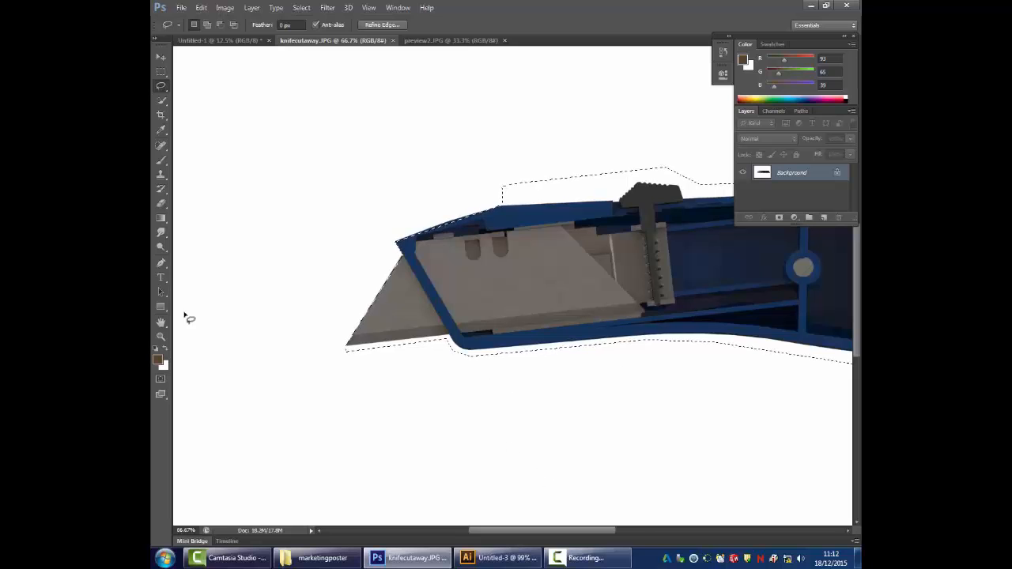
pyautogui.click(162, 337)
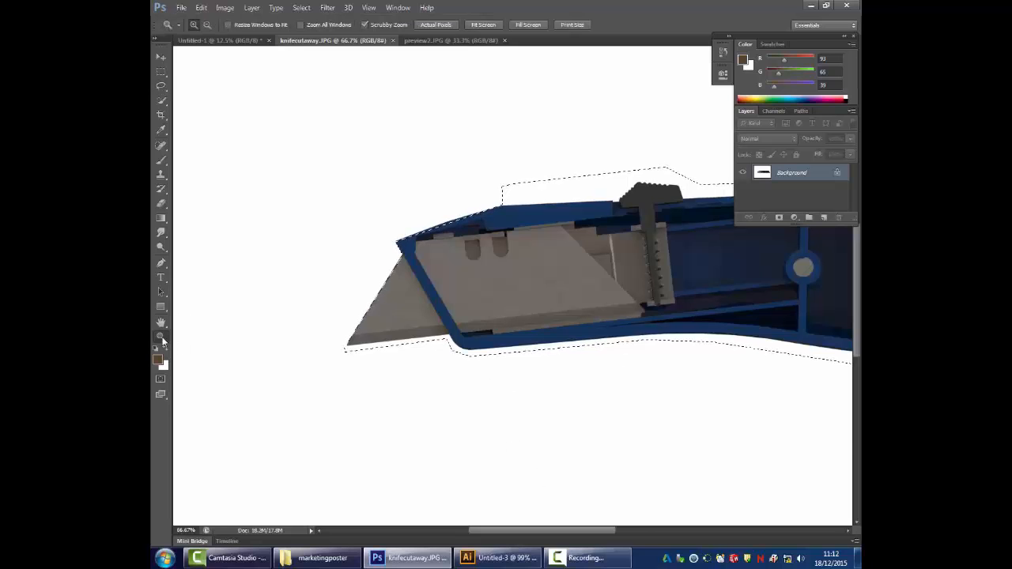
pyautogui.keyDown('alt'); pyautogui.click(655, 356); pyautogui.keyUp('alt')
pyautogui.keyDown('alt'); pyautogui.click(769, 333); pyautogui.keyUp('alt')
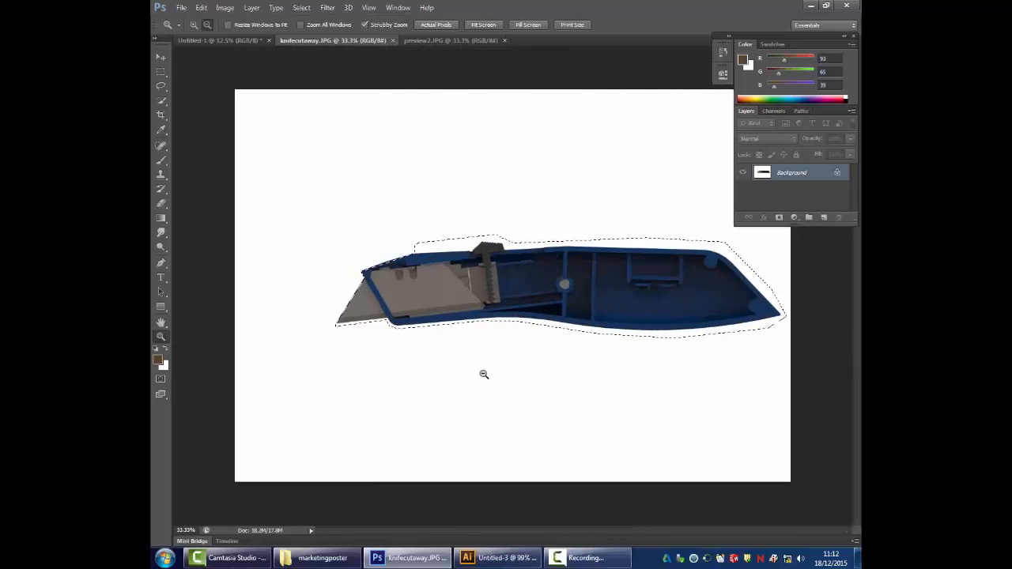
pyautogui.click(558, 286)
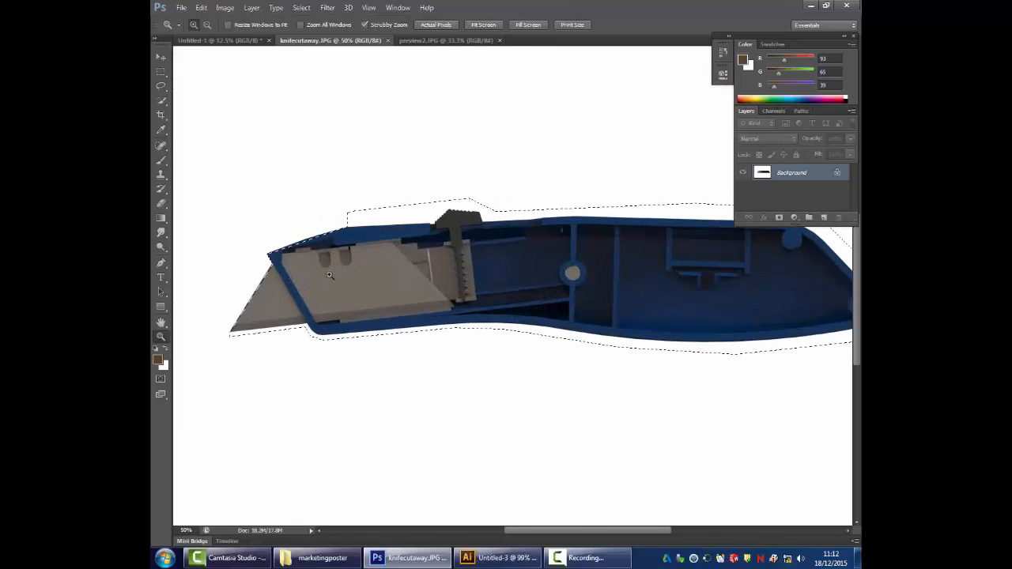
# - Look through the selection commands and deselect the Lasso outline around the knife
pyautogui.click(201, 9)
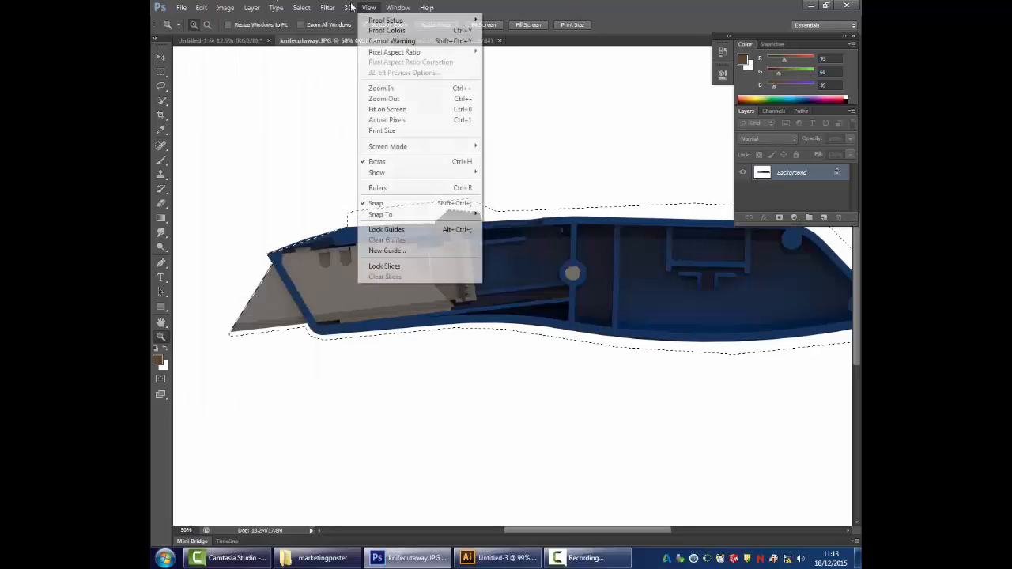
pyautogui.moveTo(300, 13)
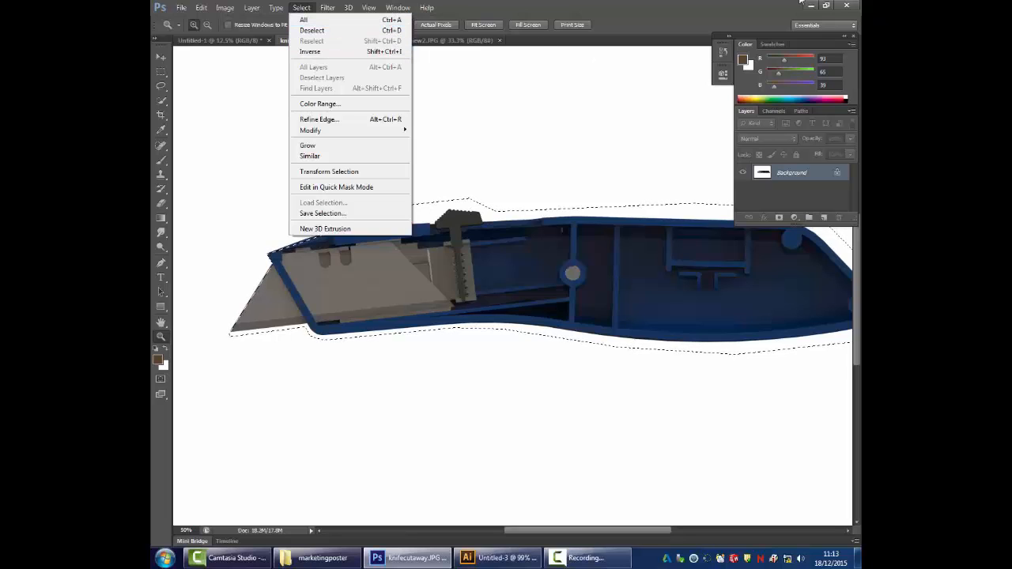
pyautogui.click(635, 5)
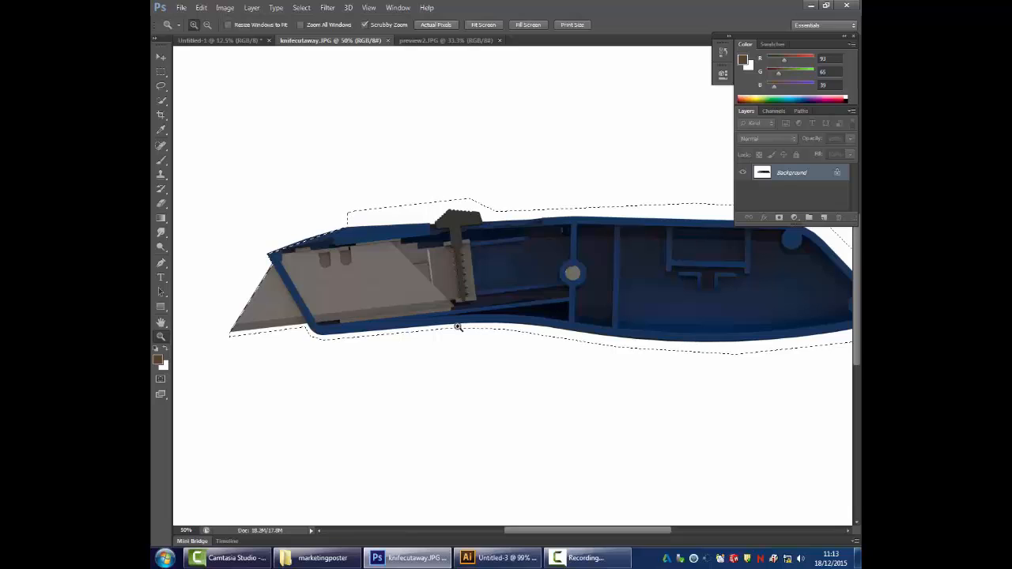
pyautogui.hotkey('ctrl', 'd')
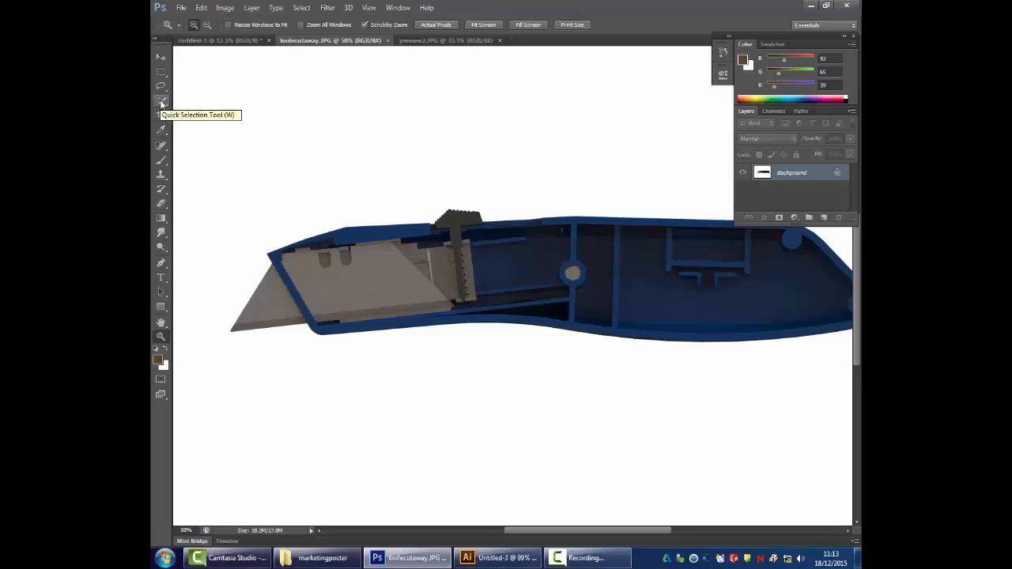
# - Select the entire white background around the knife in knifecutaway.JPG with the Magic Wand tool
pyautogui.click(161, 103)
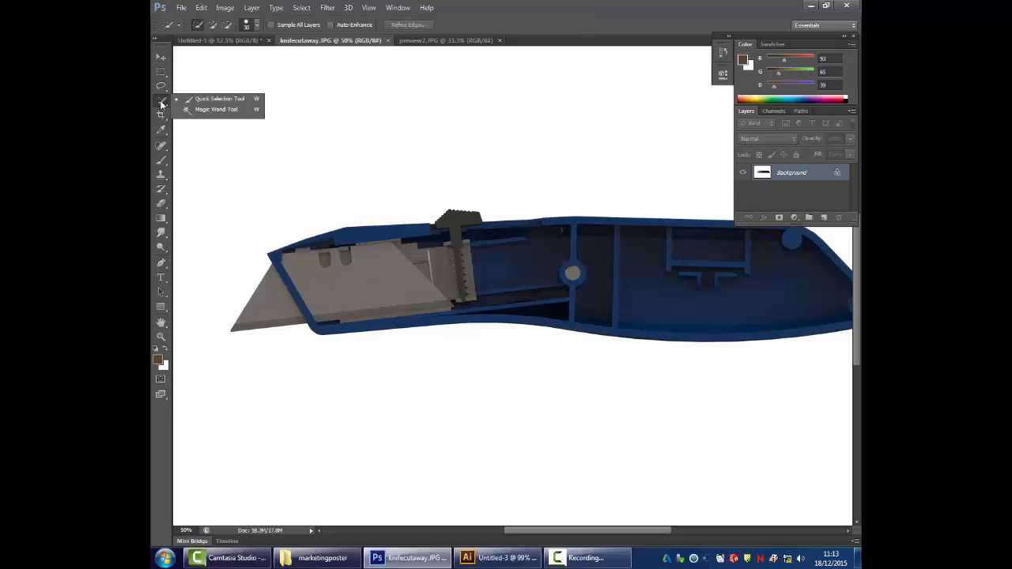
pyautogui.click(204, 114)
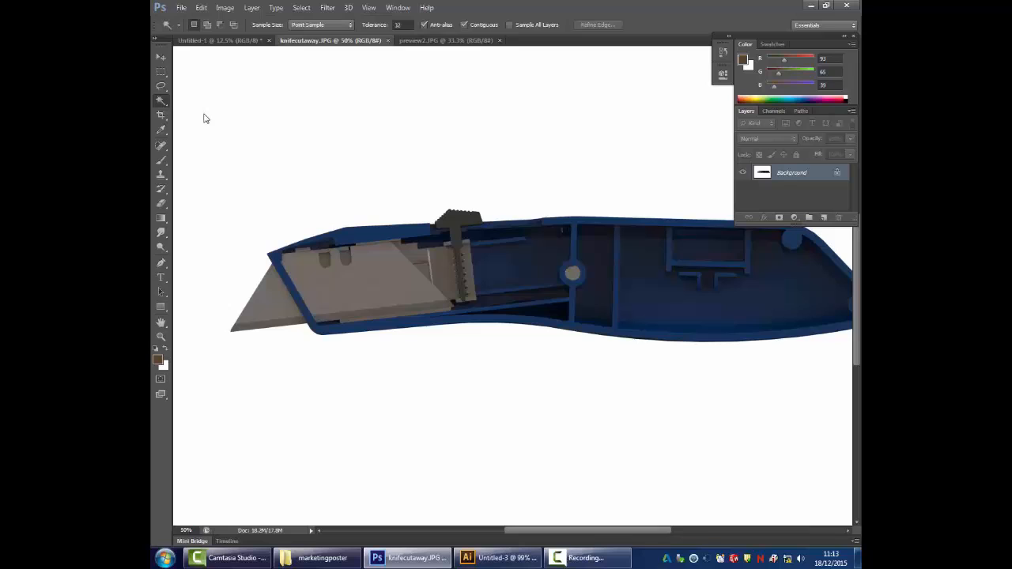
pyautogui.click(291, 401)
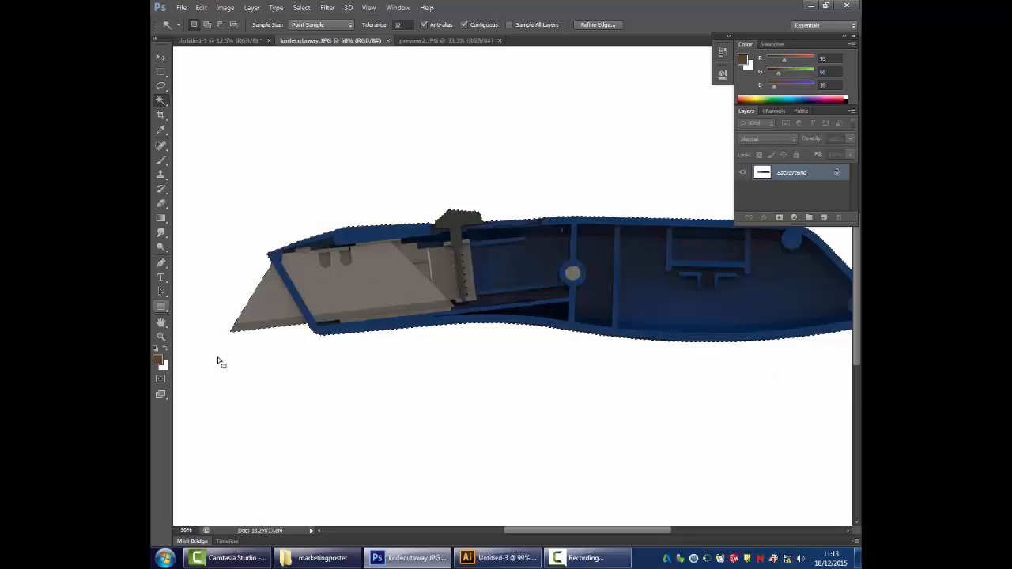
pyautogui.click(161, 336)
pyautogui.keyDown('alt'); pyautogui.click(542, 311); pyautogui.keyUp('alt')
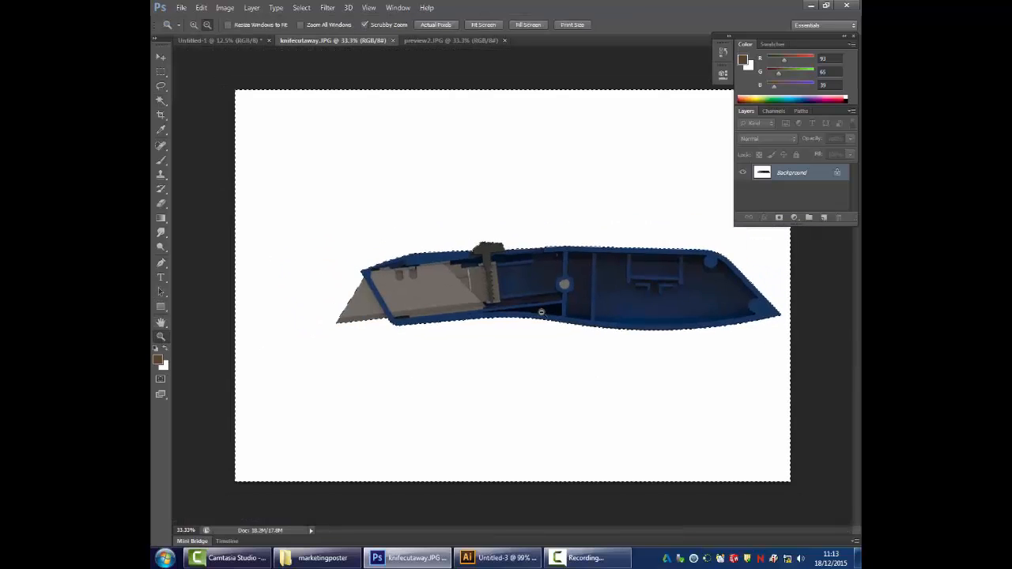
pyautogui.keyDown('alt'); pyautogui.click(543, 312); pyautogui.keyUp('alt')
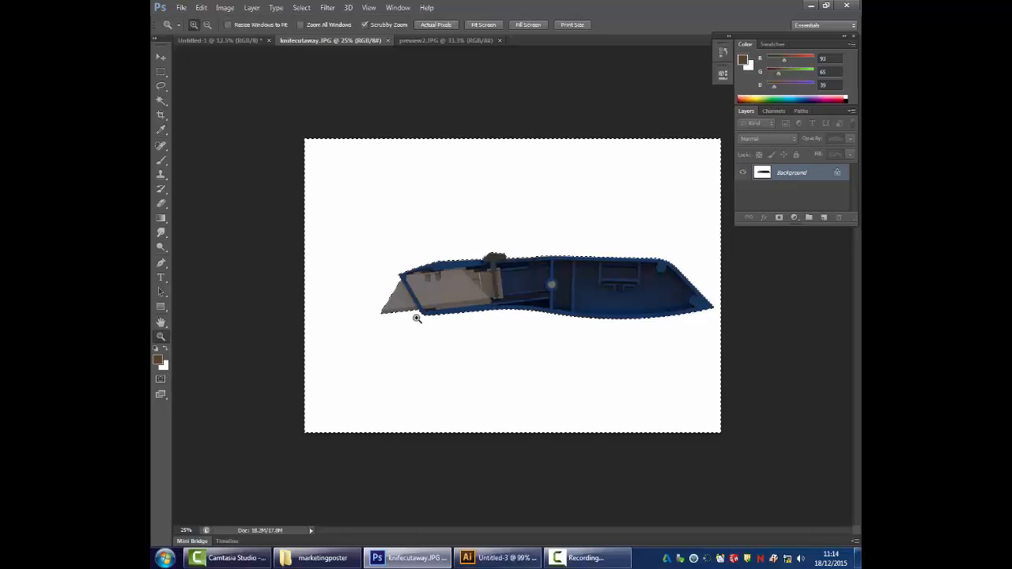
# - Try pasting the copied white background into Untitled-1, shift it over the brush strokes, and delete the pasted layer
pyautogui.click(220, 39)
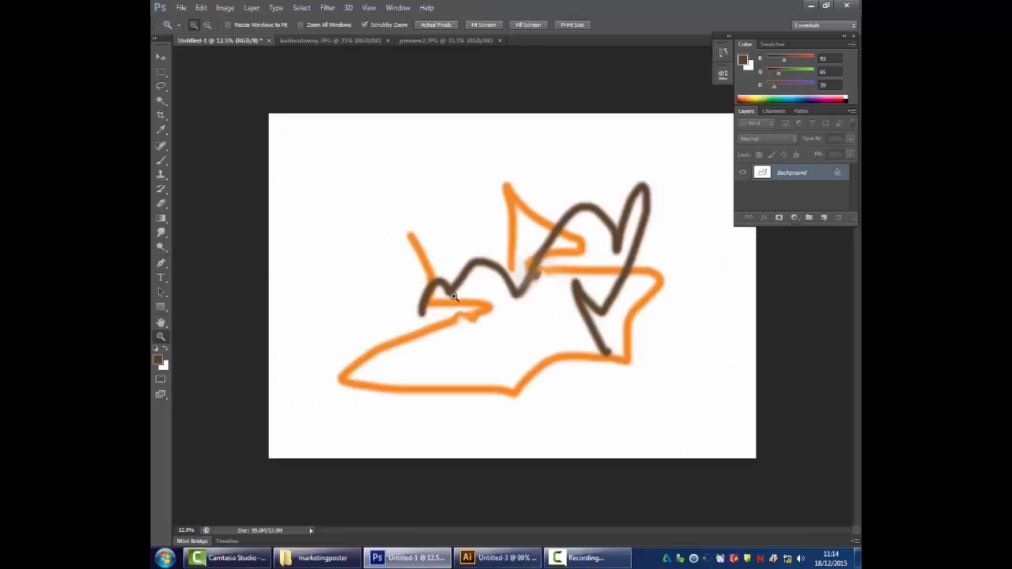
pyautogui.hotkey('ctrl', 'v')
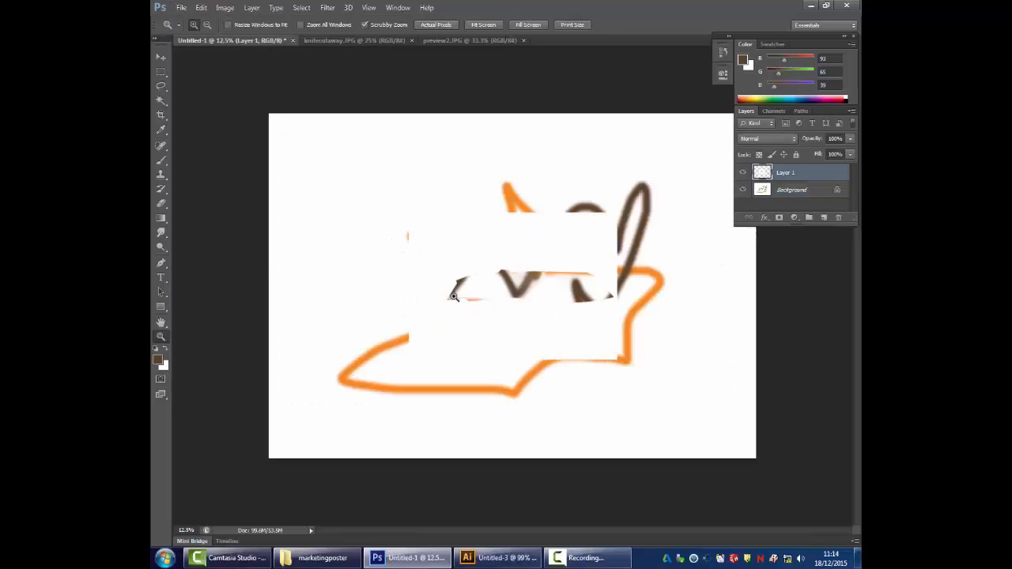
pyautogui.click(159, 58)
pyautogui.moveTo(532, 309); pyautogui.dragTo(587, 294)
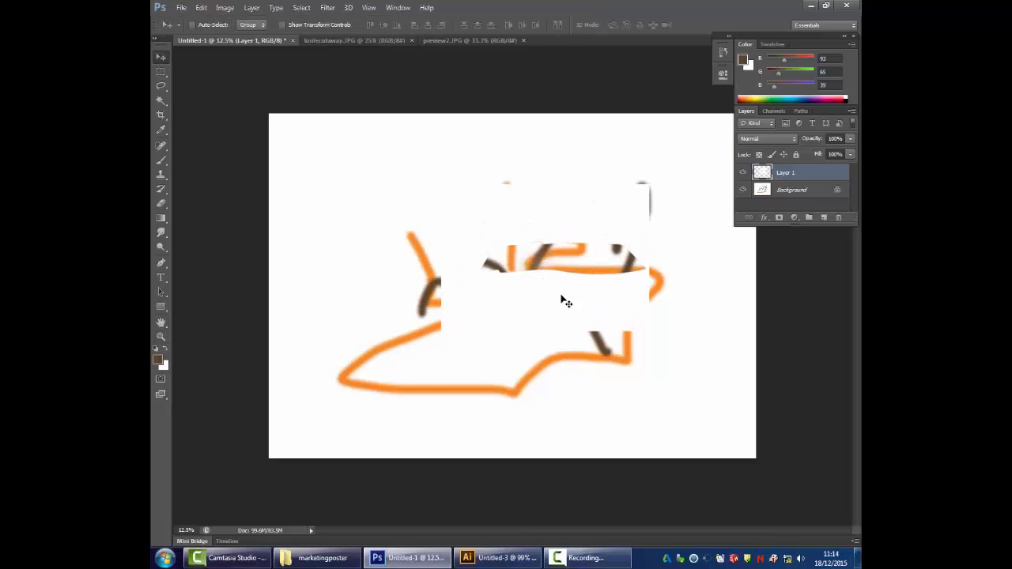
pyautogui.moveTo(800, 177); pyautogui.dragTo(838, 217)
# - Invert the selection in knifecutaway.JPG to isolate the knife, and paste its copy into Untitled-1
pyautogui.click(335, 41)
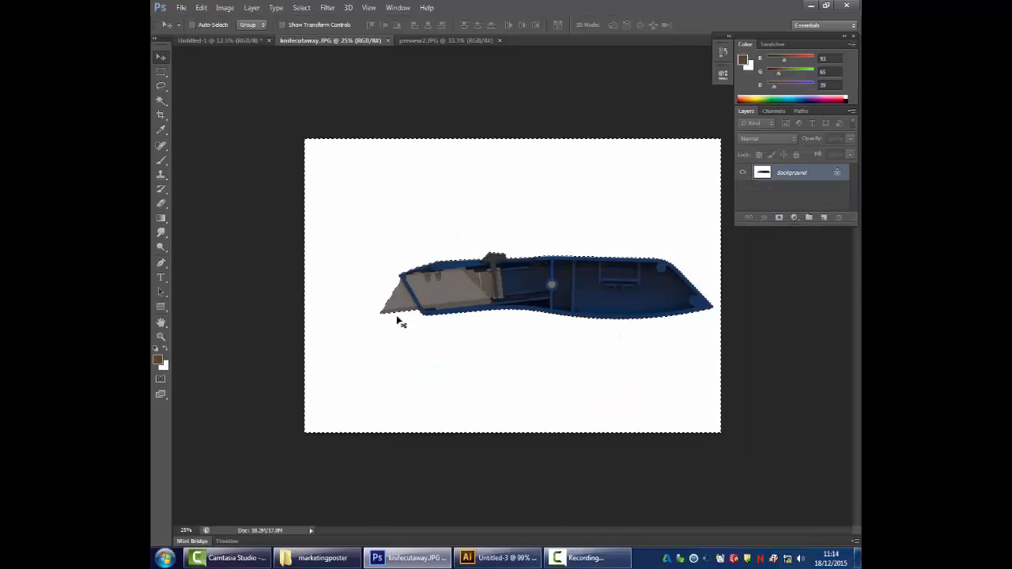
pyautogui.click(301, 8)
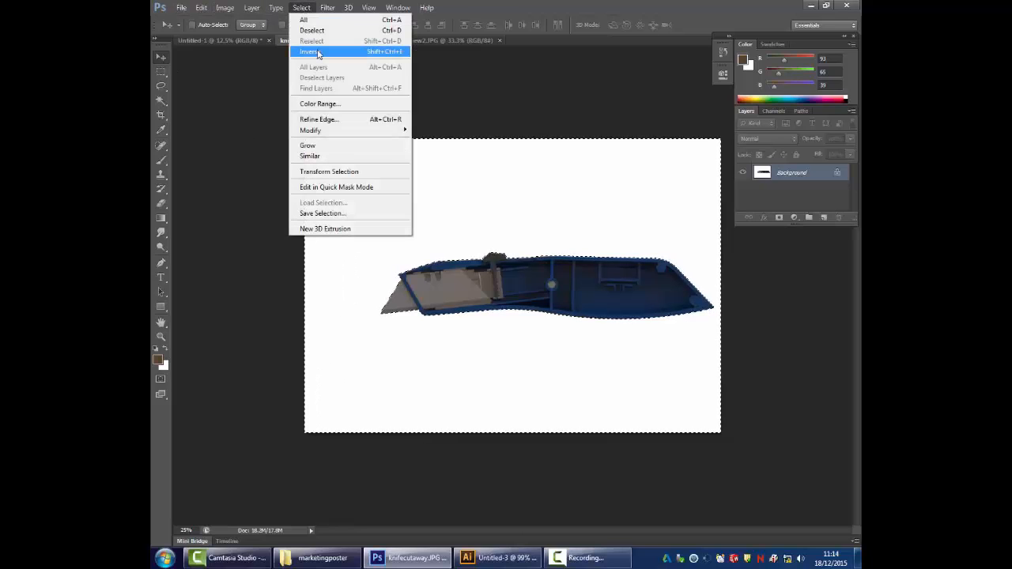
pyautogui.click(373, 53)
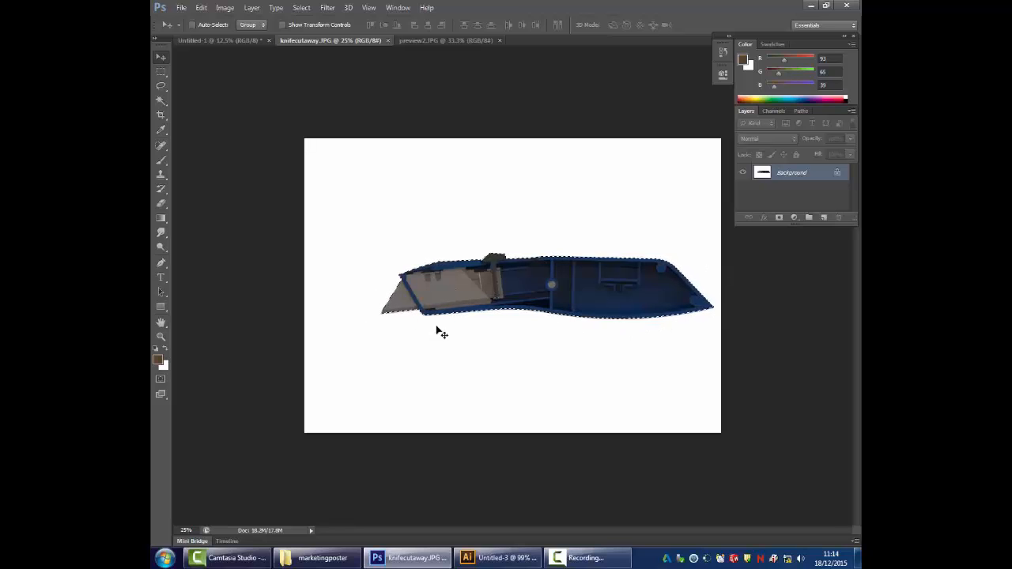
pyautogui.click(207, 40)
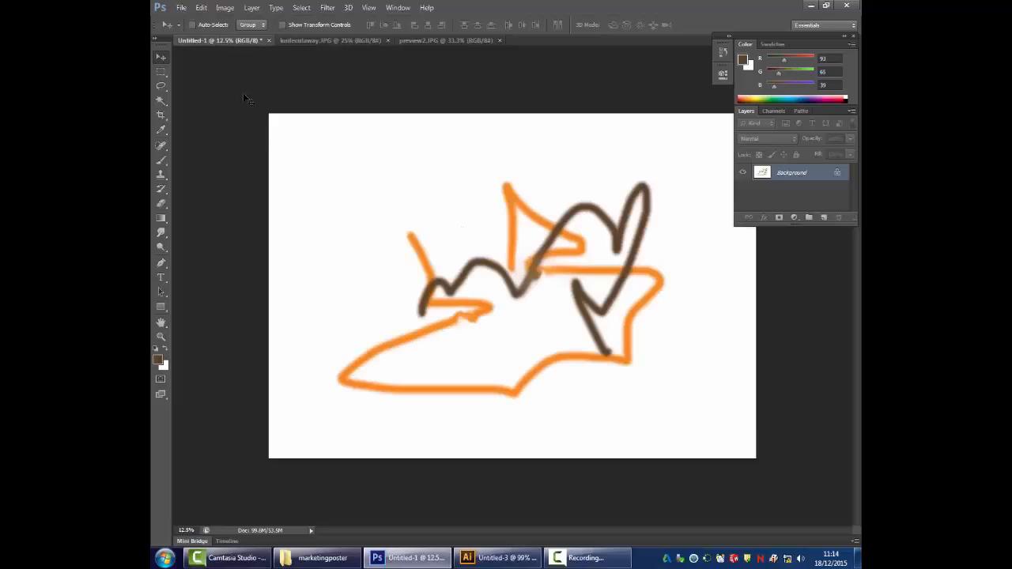
pyautogui.hotkey('ctrl', 'v')
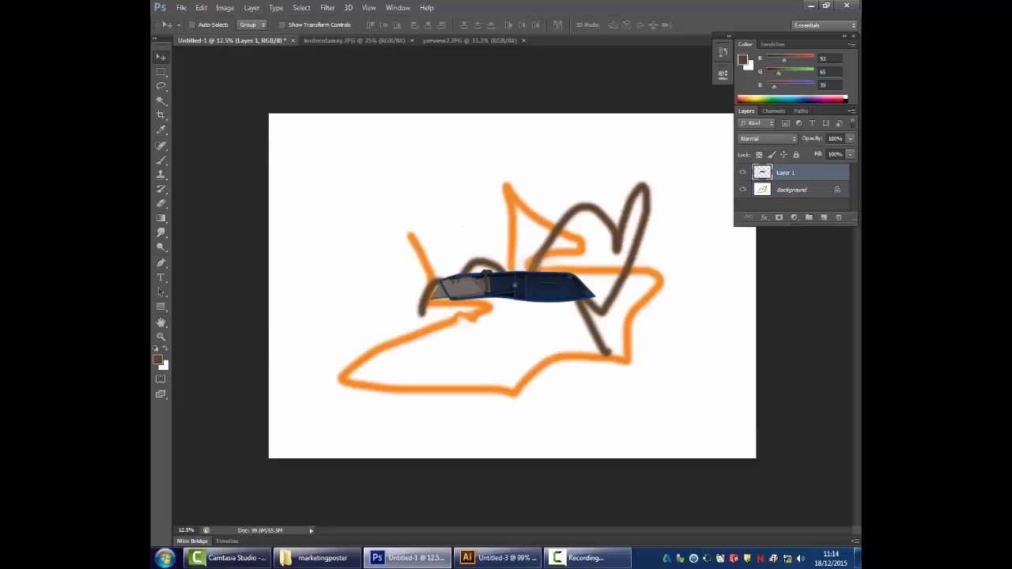
# - Examine the cut-out edges of the pasted knife around the blade and front handle corner at high magnification
pyautogui.click(162, 337)
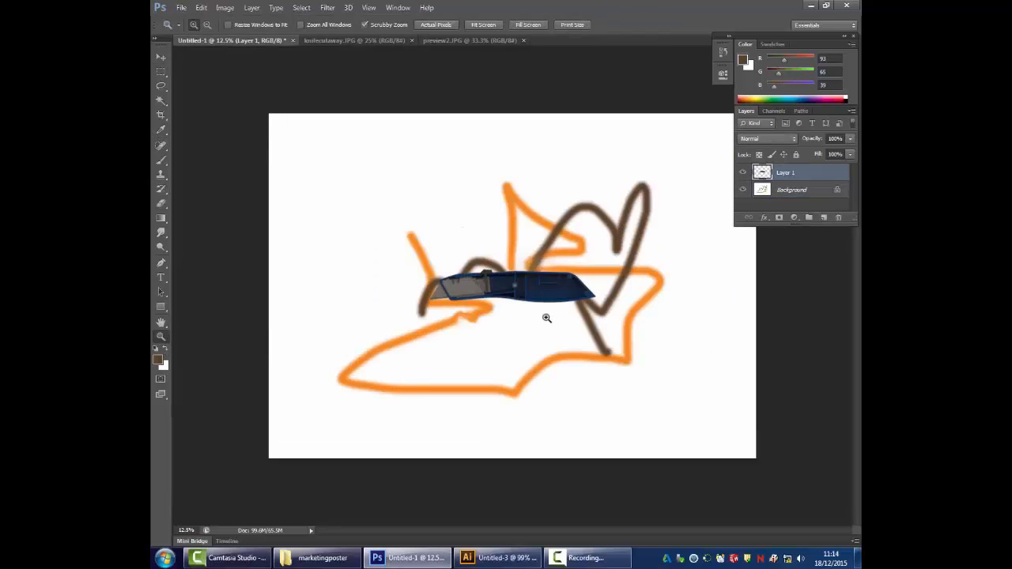
pyautogui.moveTo(534, 301); pyautogui.dragTo(555, 223)
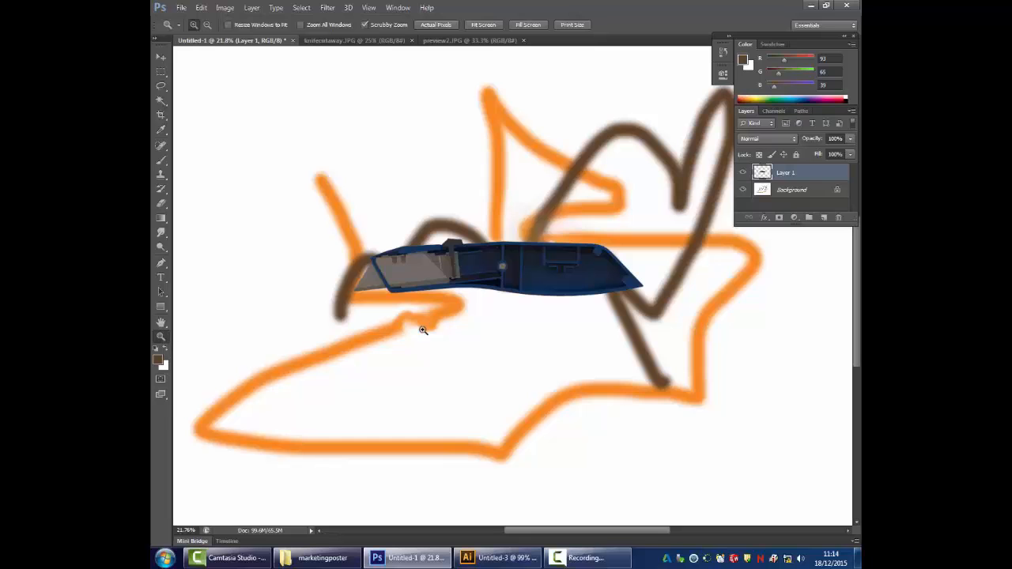
pyautogui.moveTo(372, 263); pyautogui.dragTo(441, 127)
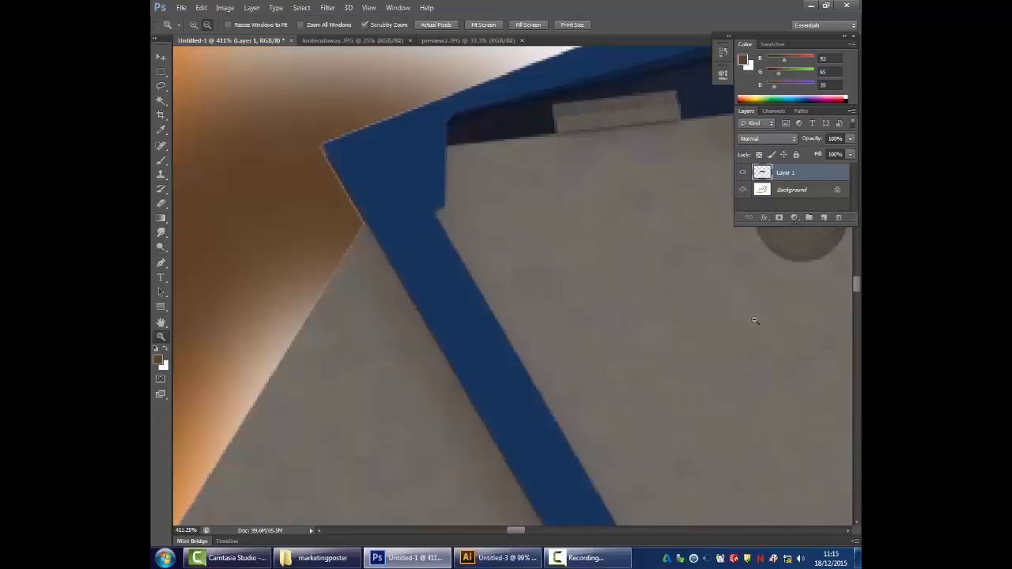
pyautogui.keyDown('alt'); pyautogui.click(646, 350); pyautogui.keyUp('alt')
pyautogui.keyDown('alt'); pyautogui.click(646, 350); pyautogui.keyUp('alt')
pyautogui.keyDown('alt'); pyautogui.click(646, 351); pyautogui.keyUp('alt')
pyautogui.keyDown('alt'); pyautogui.click(646, 353); pyautogui.keyUp('alt')
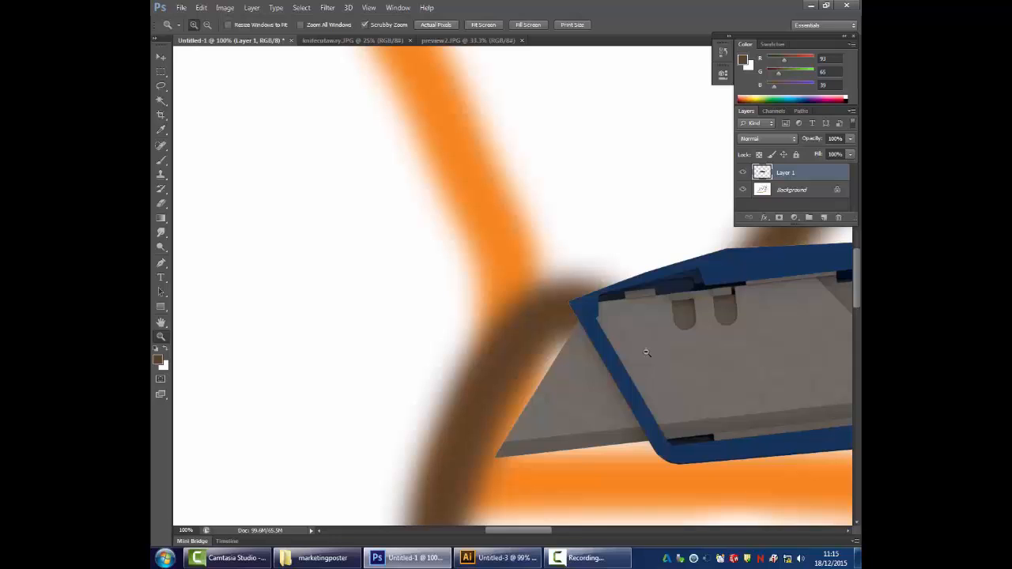
pyautogui.keyDown('alt'); pyautogui.click(729, 336); pyautogui.keyUp('alt')
pyautogui.keyDown('alt'); pyautogui.click(733, 337); pyautogui.keyUp('alt')
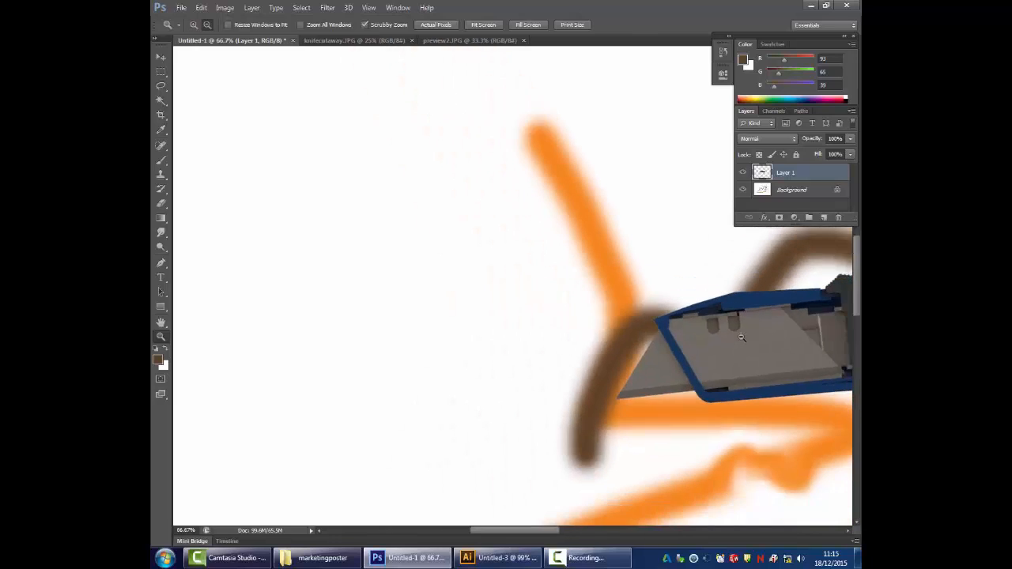
pyautogui.keyDown('alt'); pyautogui.click(740, 338); pyautogui.keyUp('alt')
pyautogui.keyDown('alt'); pyautogui.click(741, 338); pyautogui.keyUp('alt')
pyautogui.keyDown('alt'); pyautogui.click(741, 338); pyautogui.keyUp('alt')
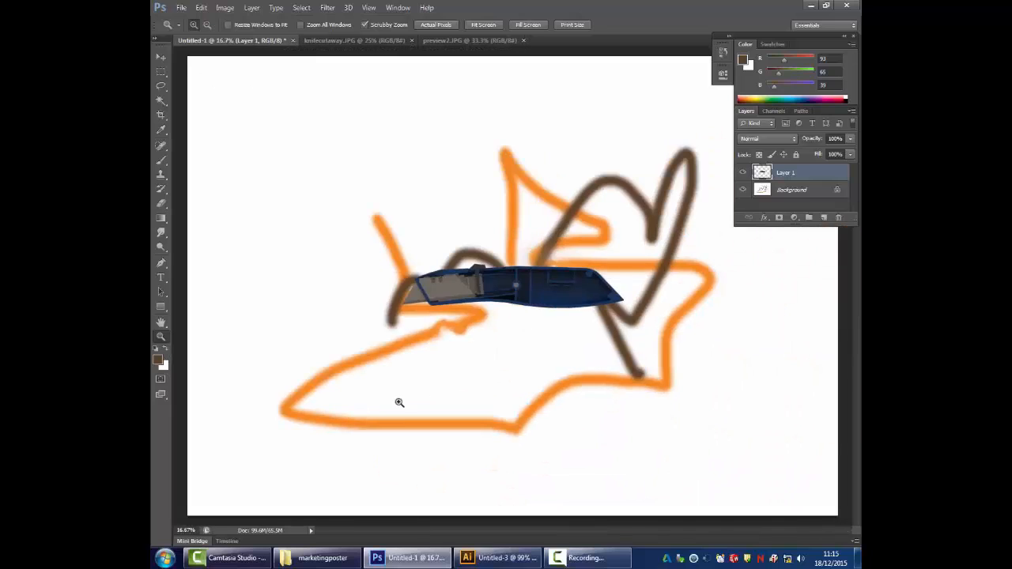
# - Feather the knife selection in knifecutaway.JPG to soften its edges
pyautogui.click(343, 39)
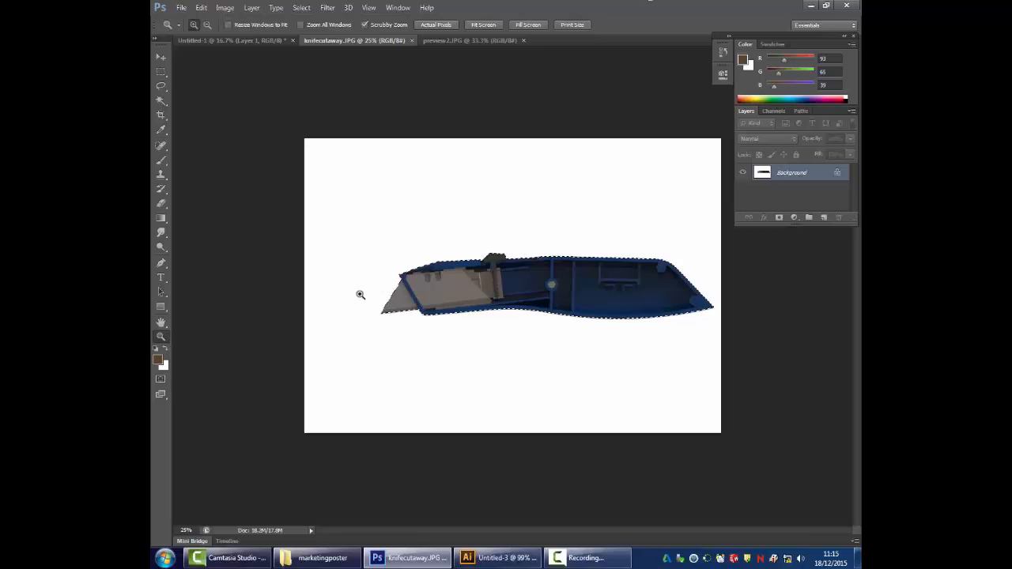
pyautogui.click(483, 275)
pyautogui.click(482, 273)
pyautogui.click(476, 271)
pyautogui.click(438, 242)
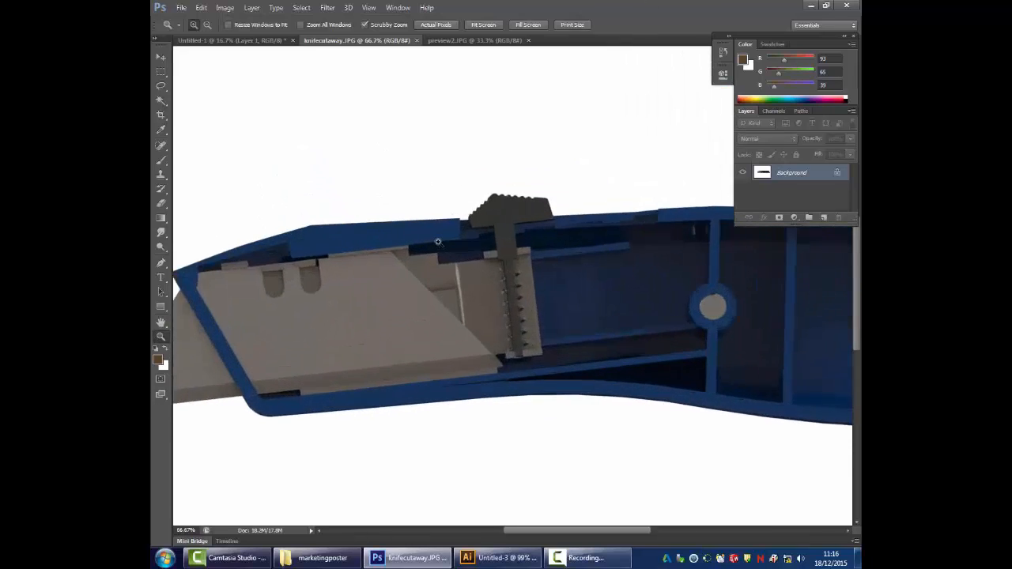
pyautogui.click(406, 243)
pyautogui.click(406, 243)
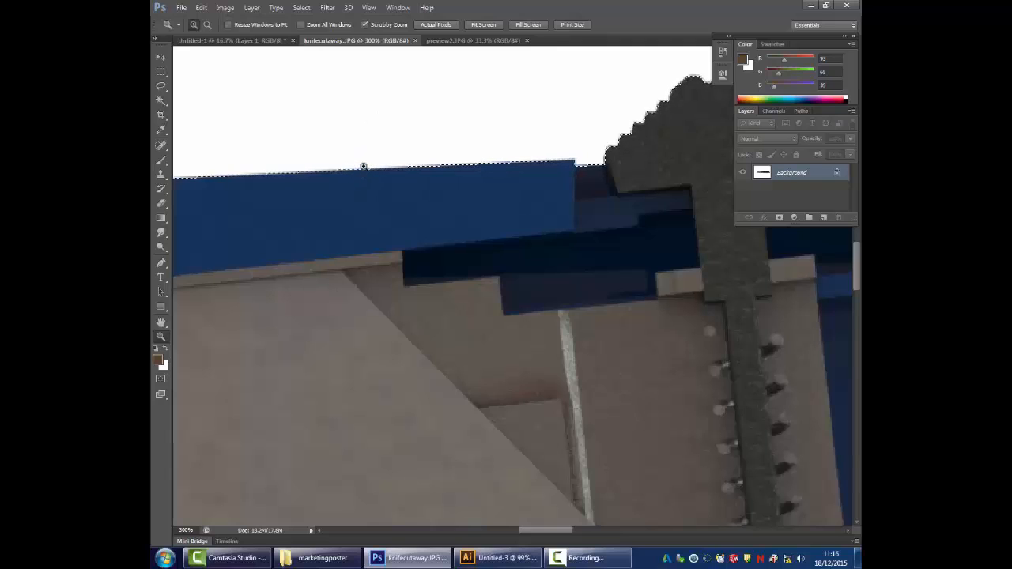
pyautogui.click(304, 8)
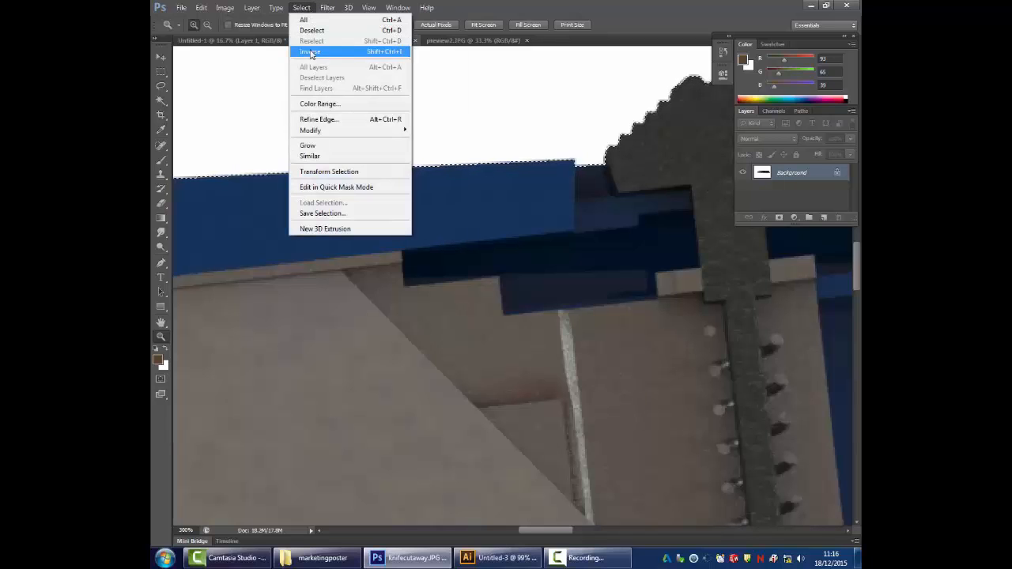
pyautogui.moveTo(331, 132)
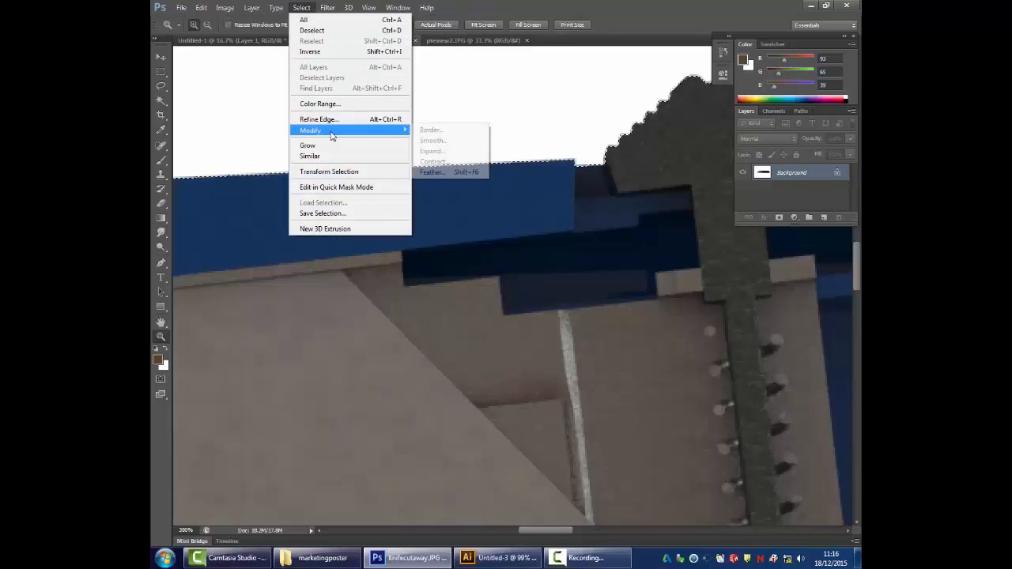
pyautogui.click(433, 173)
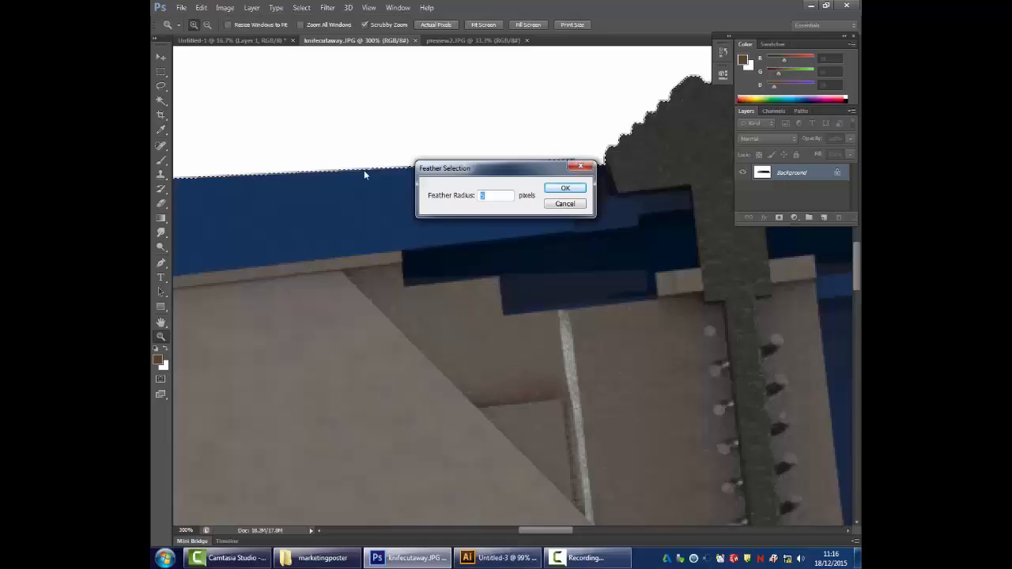
pyautogui.click(566, 191)
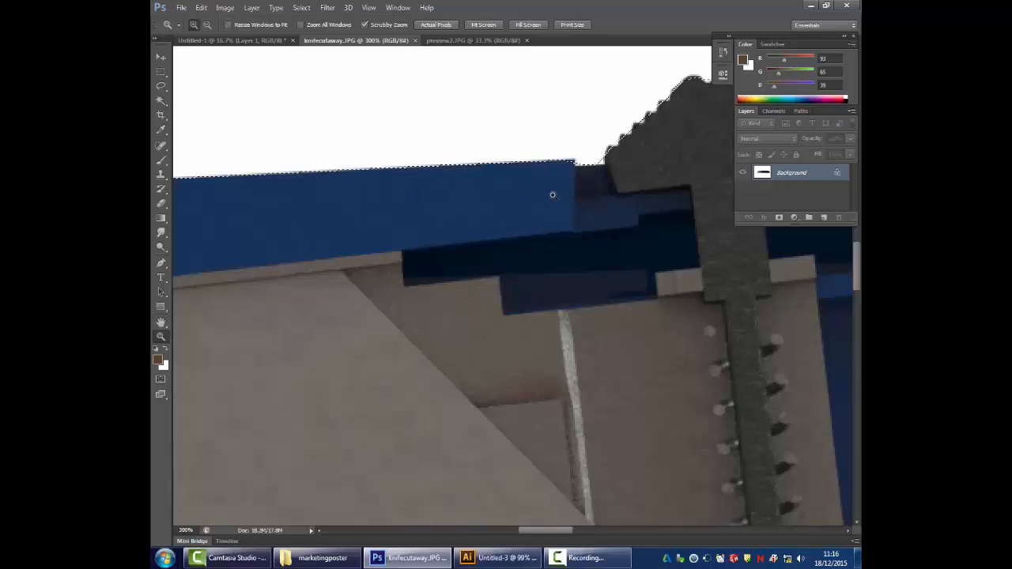
# - Paste the feathered knife cut-out into Untitled-1 and shift it slightly below the first knife
pyautogui.click(257, 43)
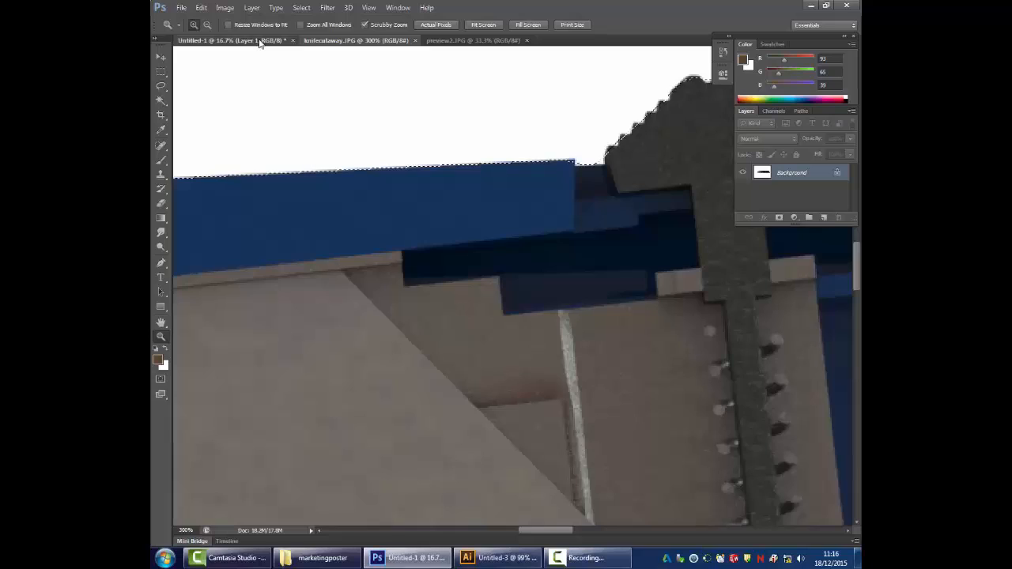
pyautogui.hotkey('ctrl', 'v')
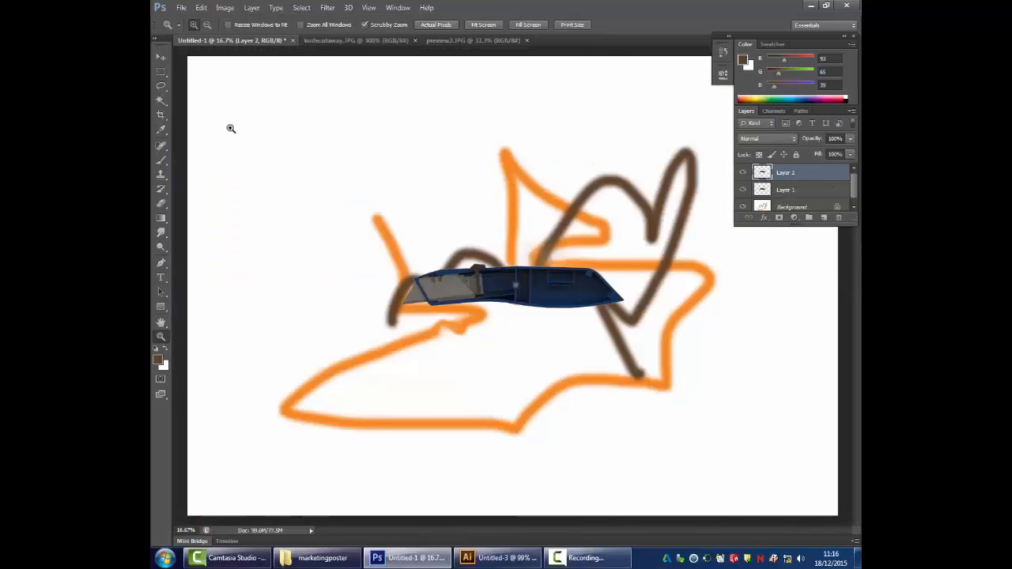
pyautogui.click(161, 57)
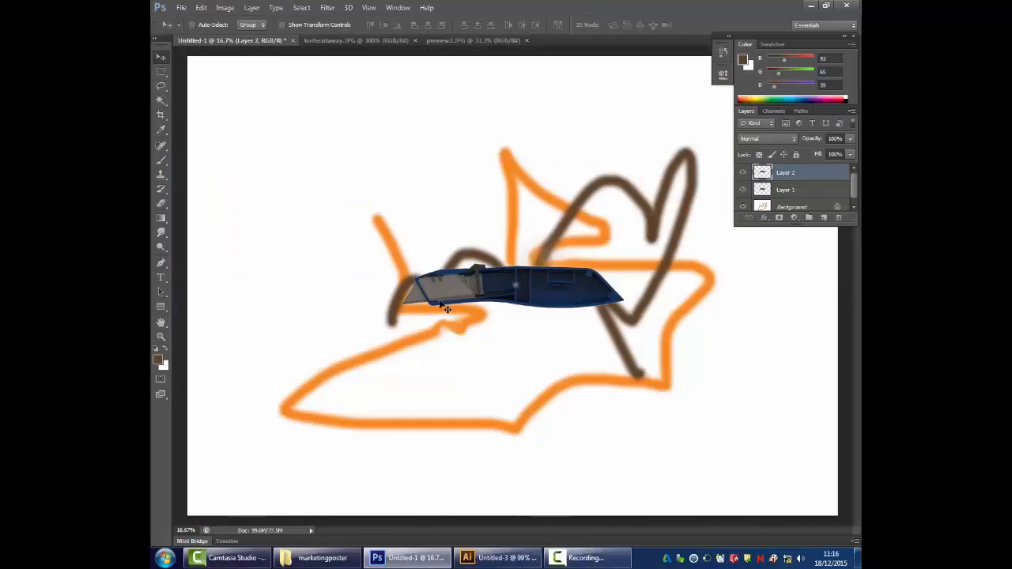
pyautogui.moveTo(440, 303); pyautogui.dragTo(439, 312)
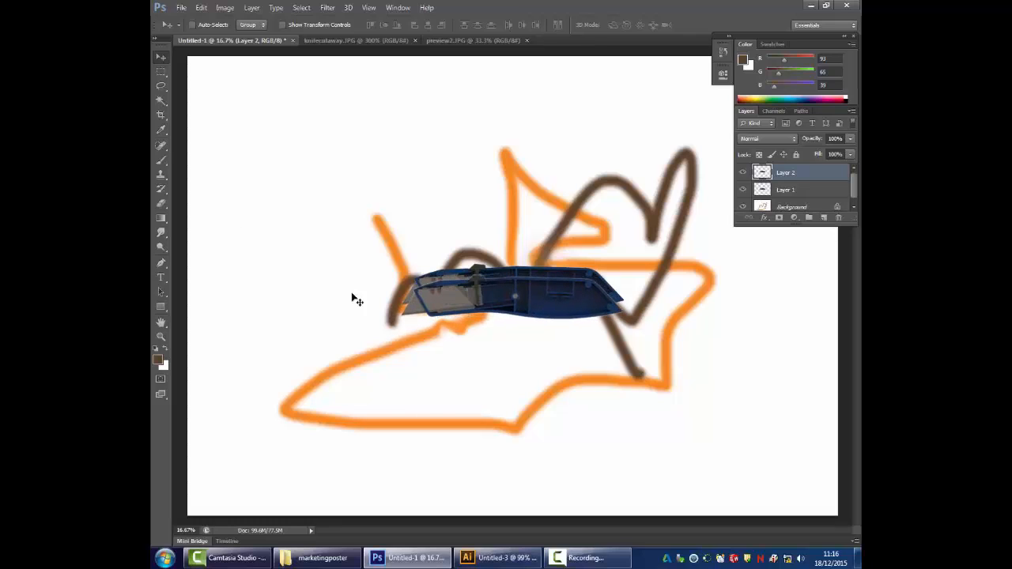
# - Compare the feathered and unfeathered knife edges around the blade tips at high magnification
pyautogui.click(160, 336)
pyautogui.moveTo(400, 288); pyautogui.dragTo(533, 463)
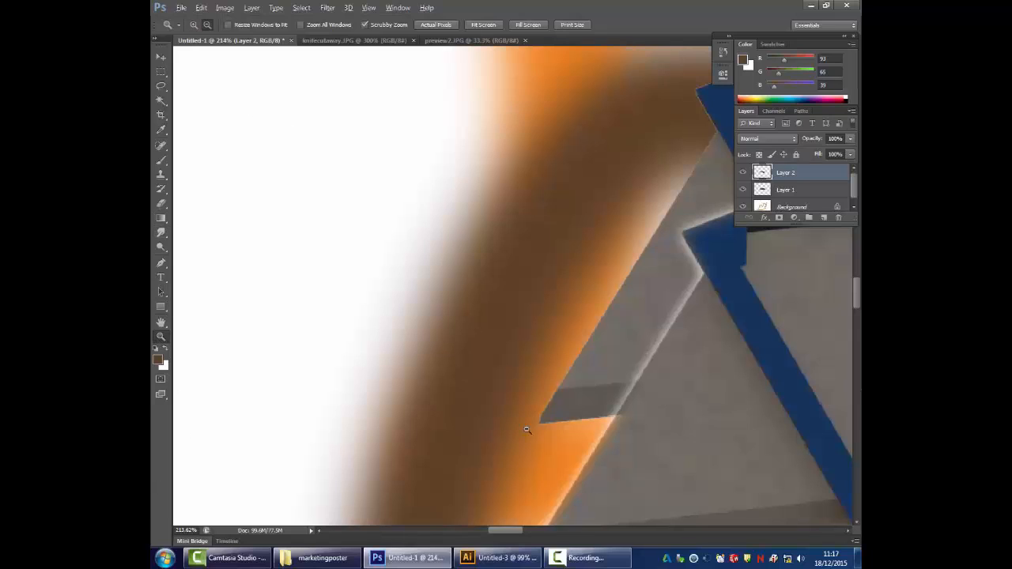
pyautogui.keyDown('alt'); pyautogui.click(791, 389); pyautogui.keyUp('alt')
pyautogui.keyDown('alt'); pyautogui.click(791, 391); pyautogui.keyUp('alt')
pyautogui.keyDown('alt'); pyautogui.click(790, 390); pyautogui.keyUp('alt')
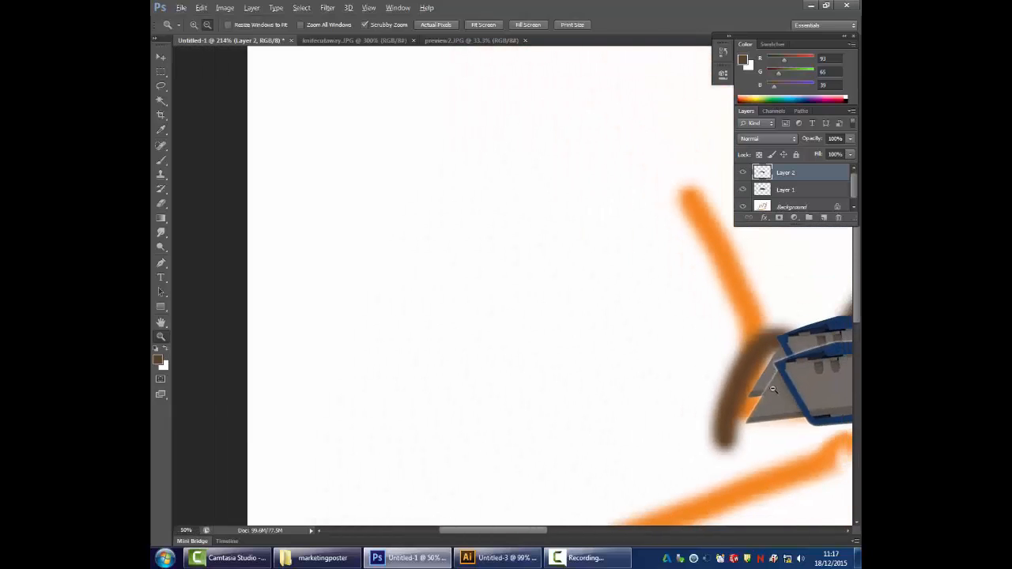
pyautogui.keyDown('alt'); pyautogui.click(790, 391); pyautogui.keyUp('alt')
pyautogui.keyDown('alt'); pyautogui.click(820, 395); pyautogui.keyUp('alt')
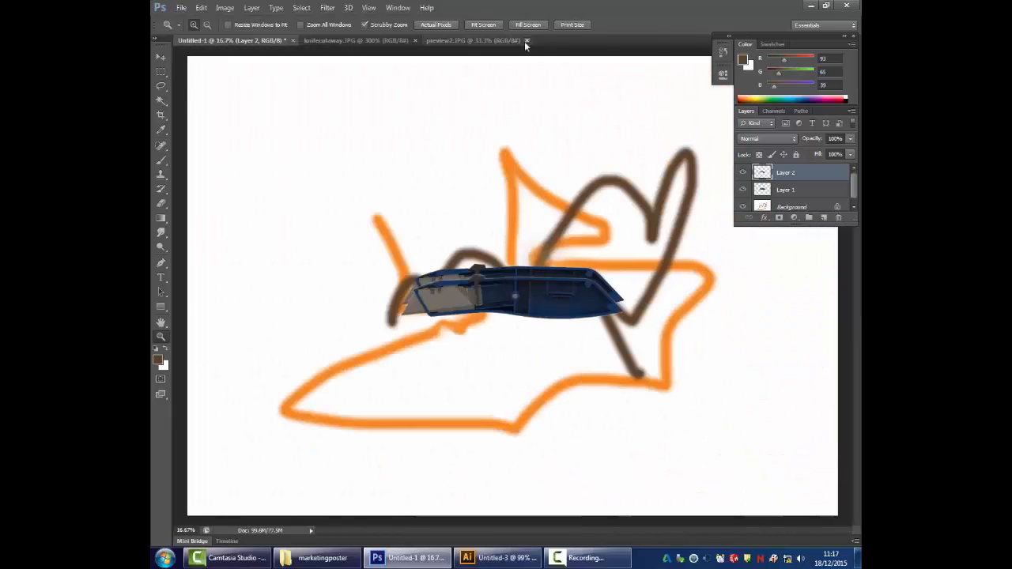
# - Replace the rectangular selection in preview2.JPG with a Magnetic Lasso outline around the knife, and paste its copy into Untitled-1
pyautogui.click(463, 41)
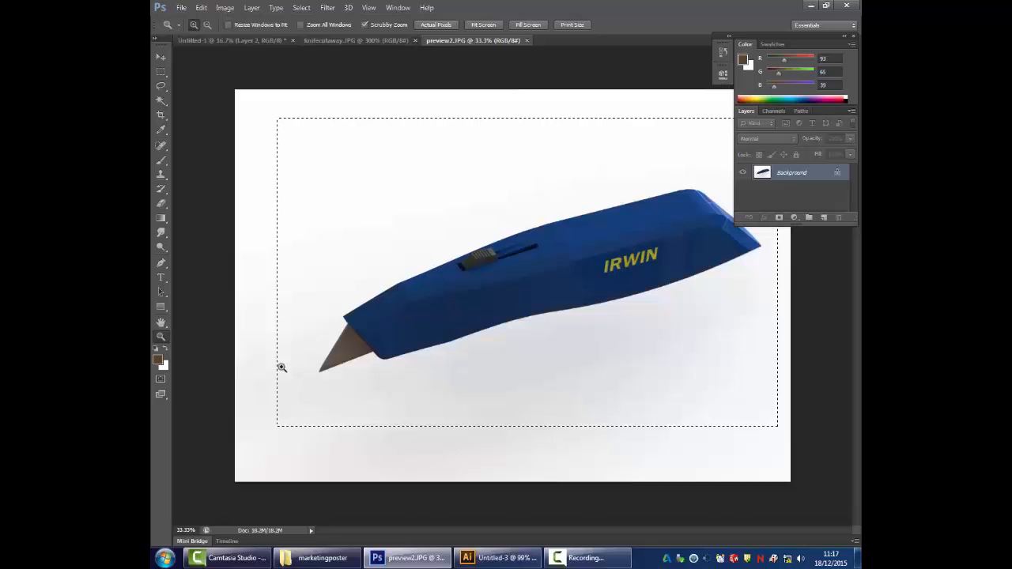
pyautogui.hotkey('ctrl', 'd')
pyautogui.click(161, 104)
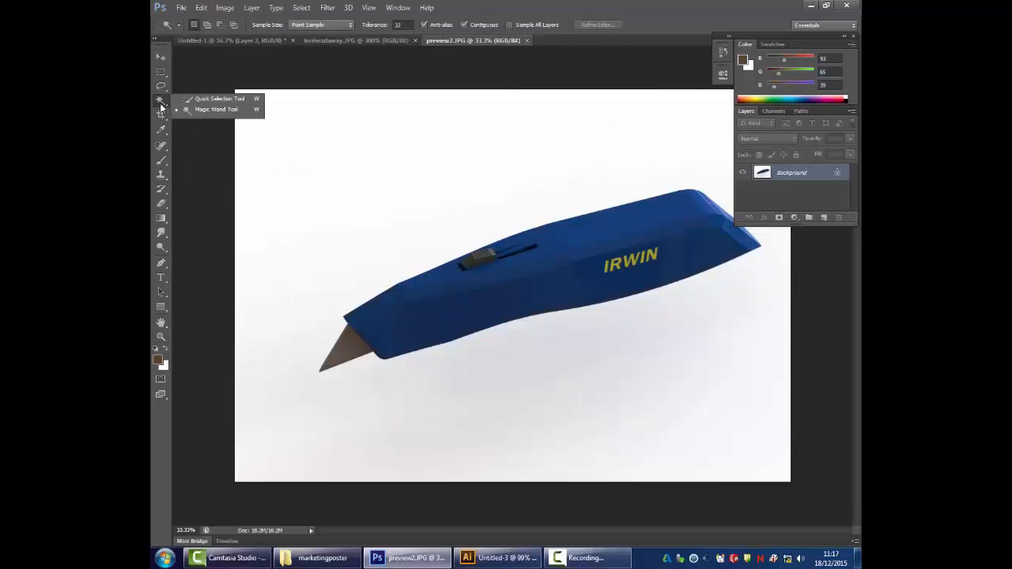
pyautogui.click(159, 87)
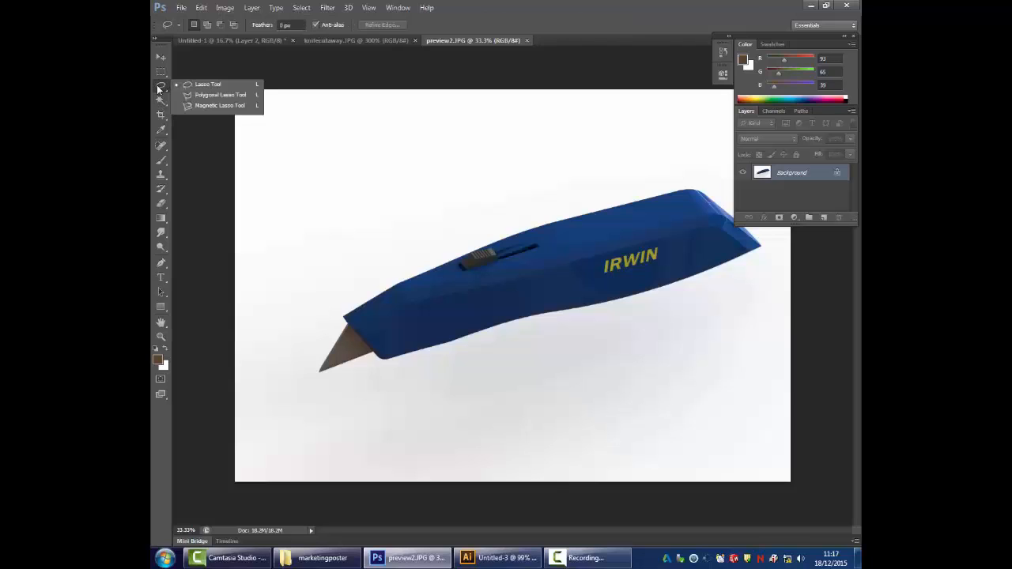
pyautogui.click(221, 105)
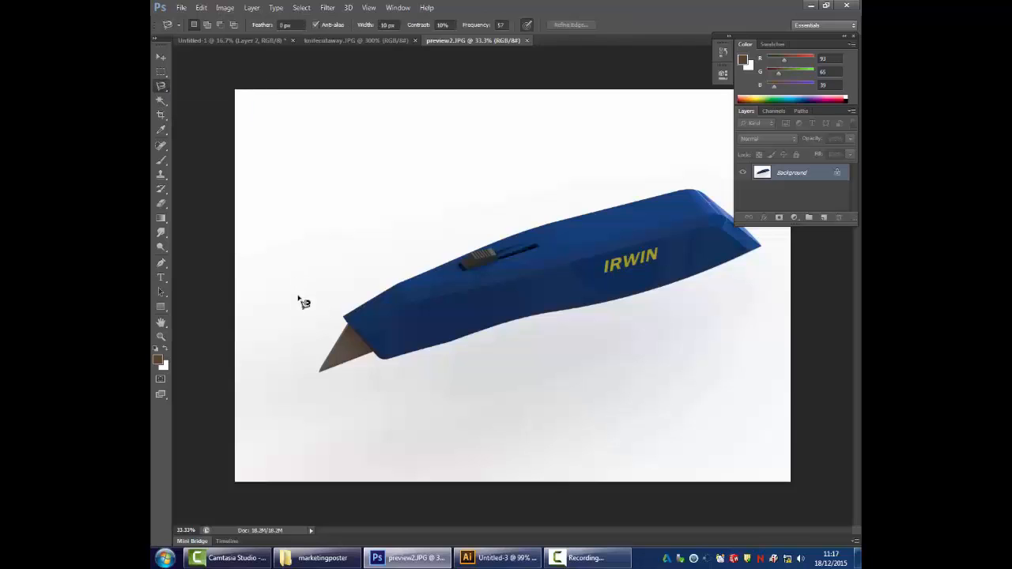
pyautogui.click(322, 374)
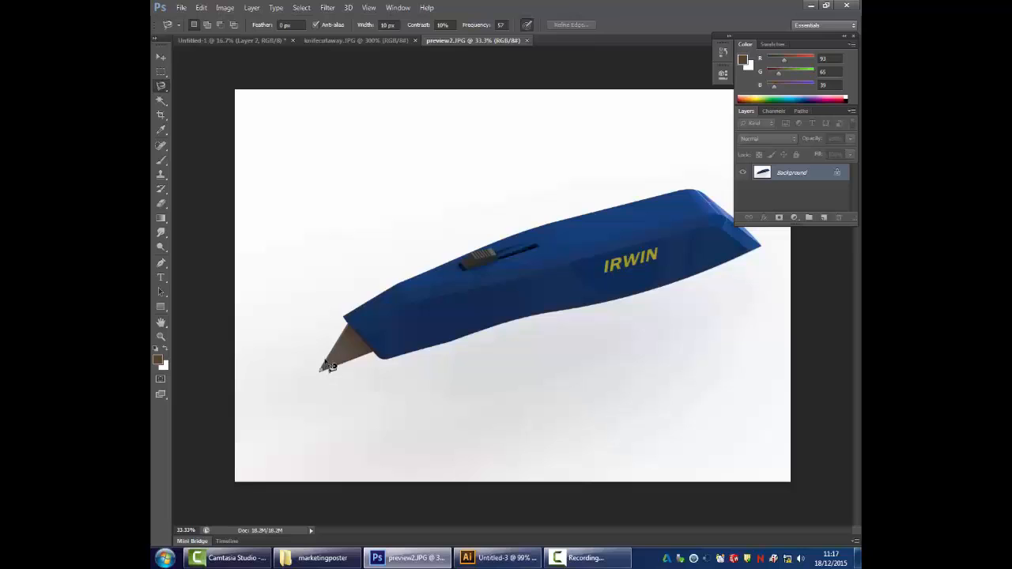
pyautogui.click(345, 316)
pyautogui.click(324, 376)
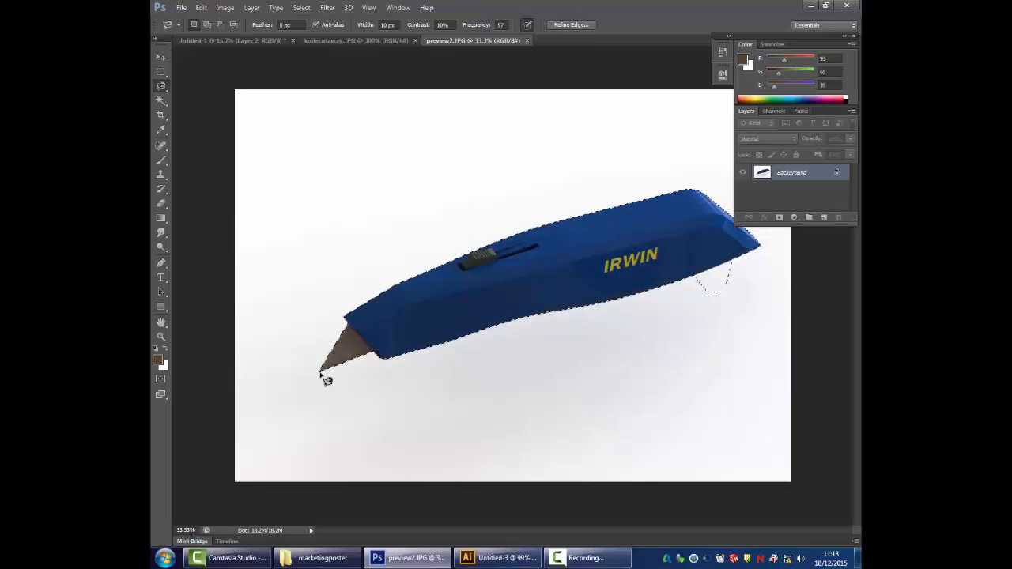
pyautogui.click(226, 40)
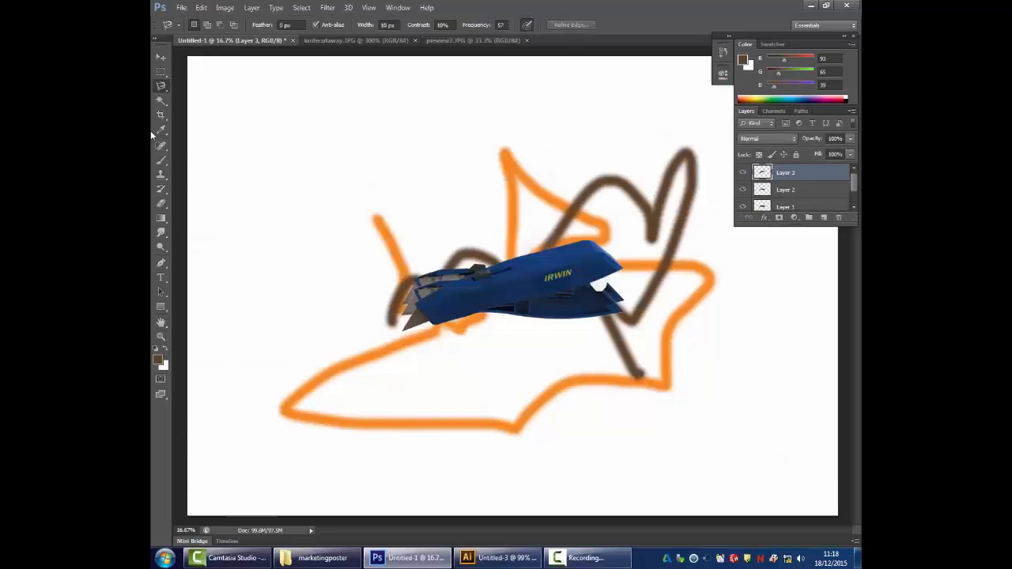
# - Subtract the stray bulge beneath the handle's rear end from the knife selection in preview2.JPG with the Lasso tool
pyautogui.click(466, 39)
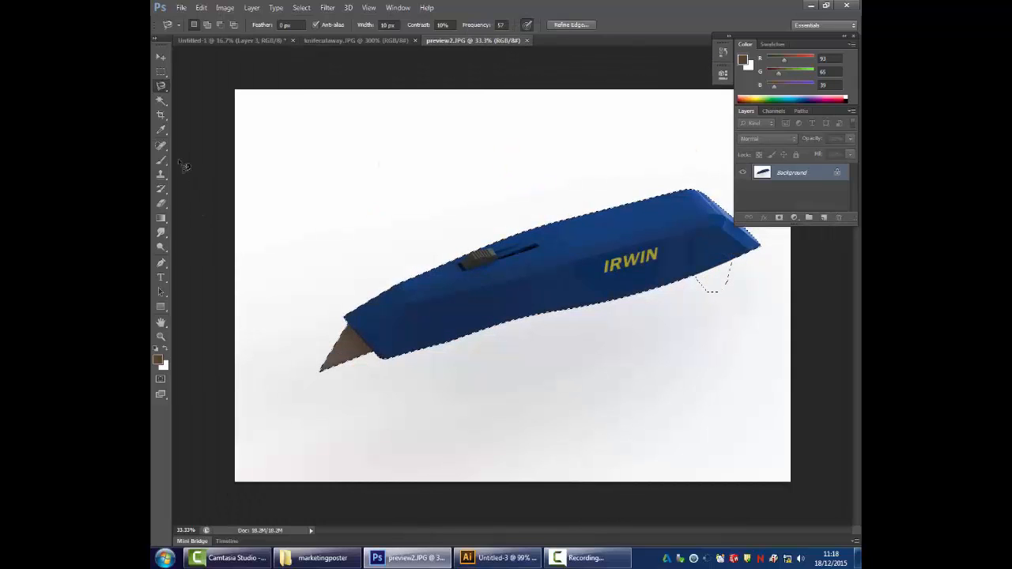
pyautogui.rightClick(158, 88)
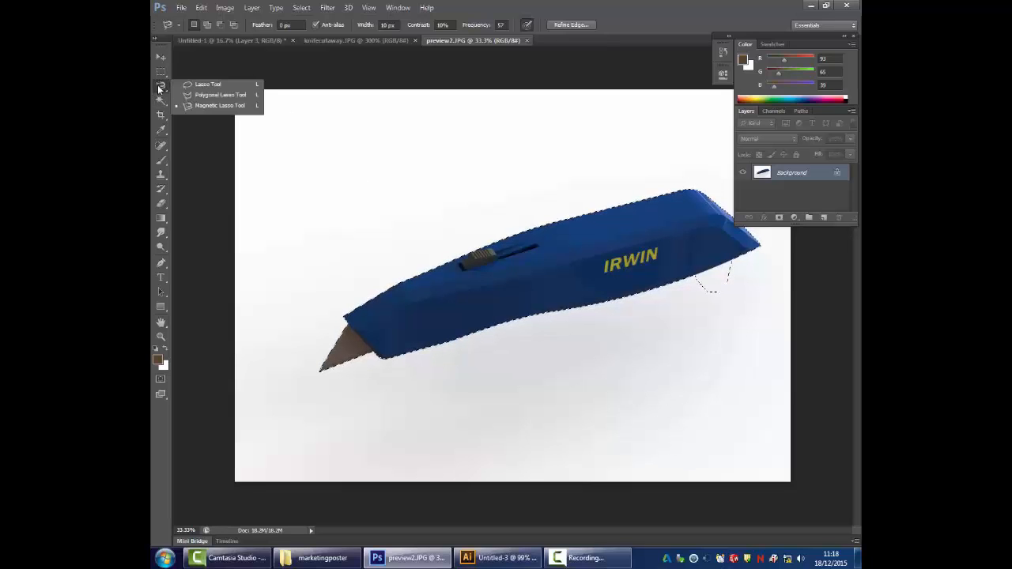
pyautogui.click(210, 86)
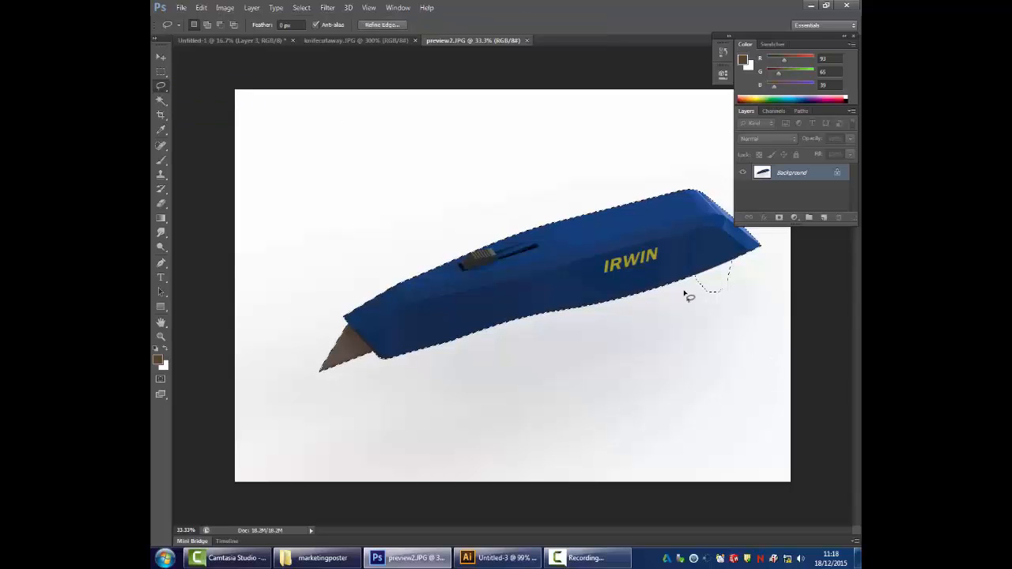
pyautogui.moveTo(690, 282); pyautogui.dragTo(688, 281)
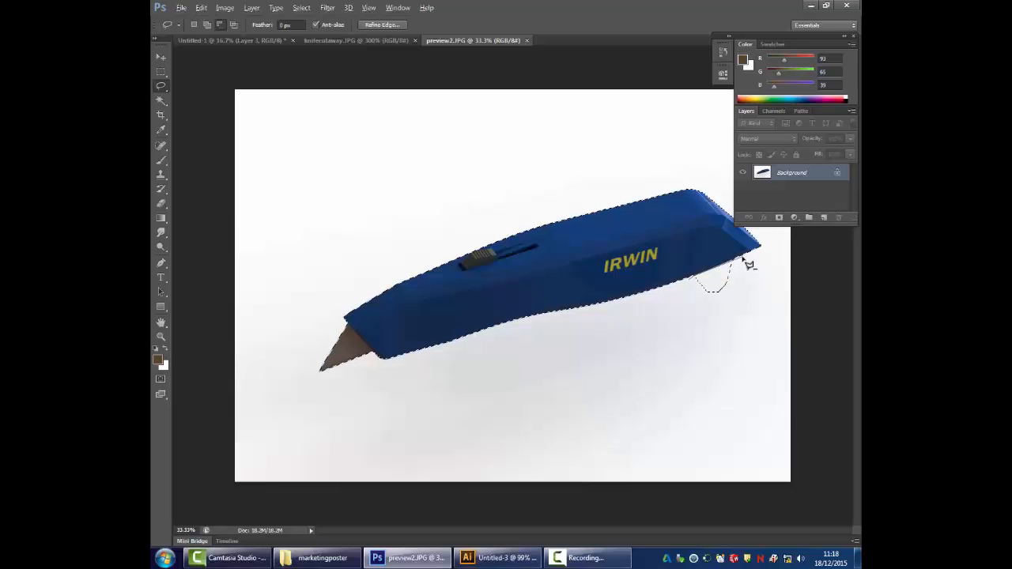
pyautogui.click(749, 297)
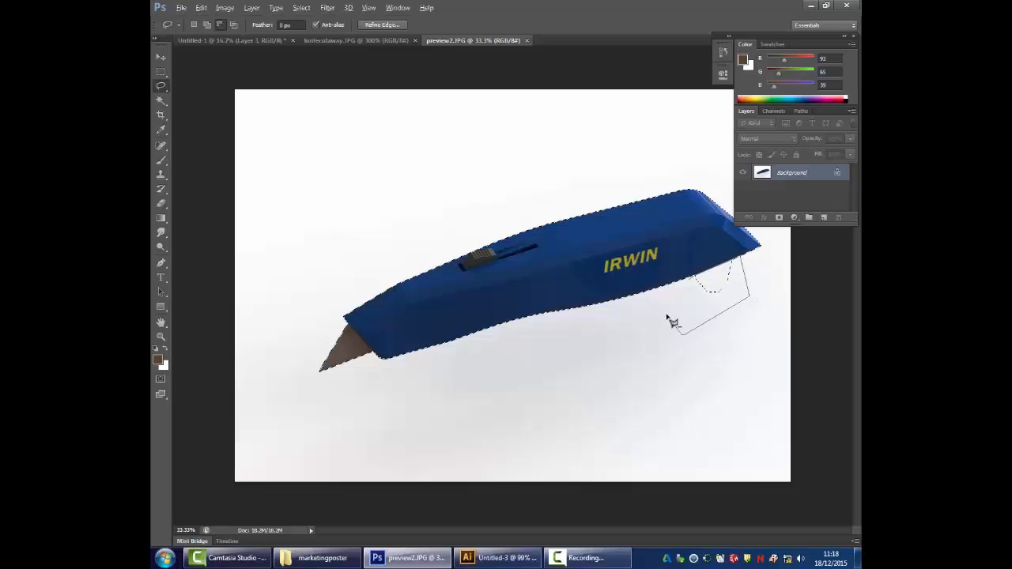
pyautogui.doubleClick(670, 320)
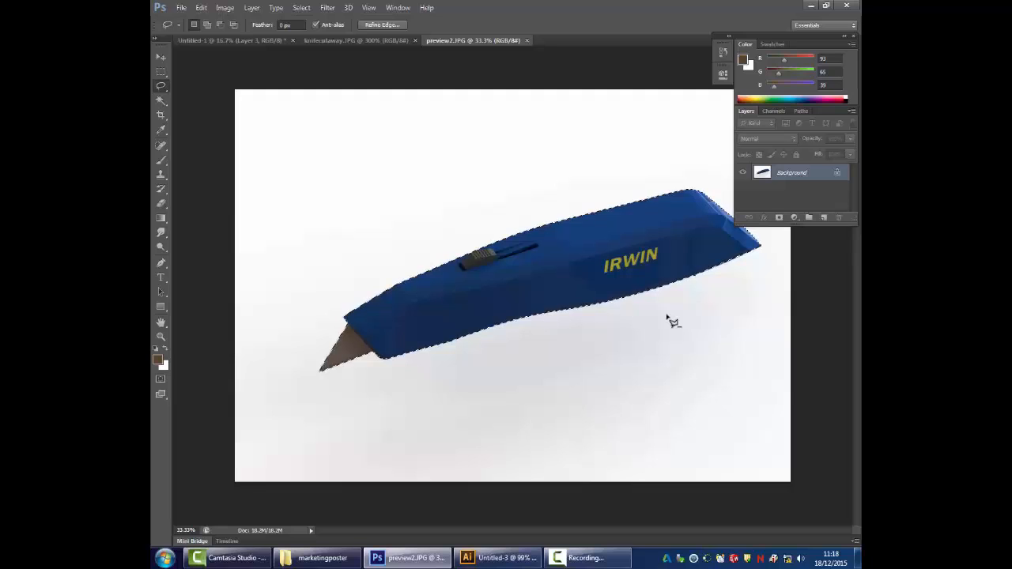
# - Browse for another image to open, ending in the Downloads folder on the H: drive
pyautogui.click(181, 8)
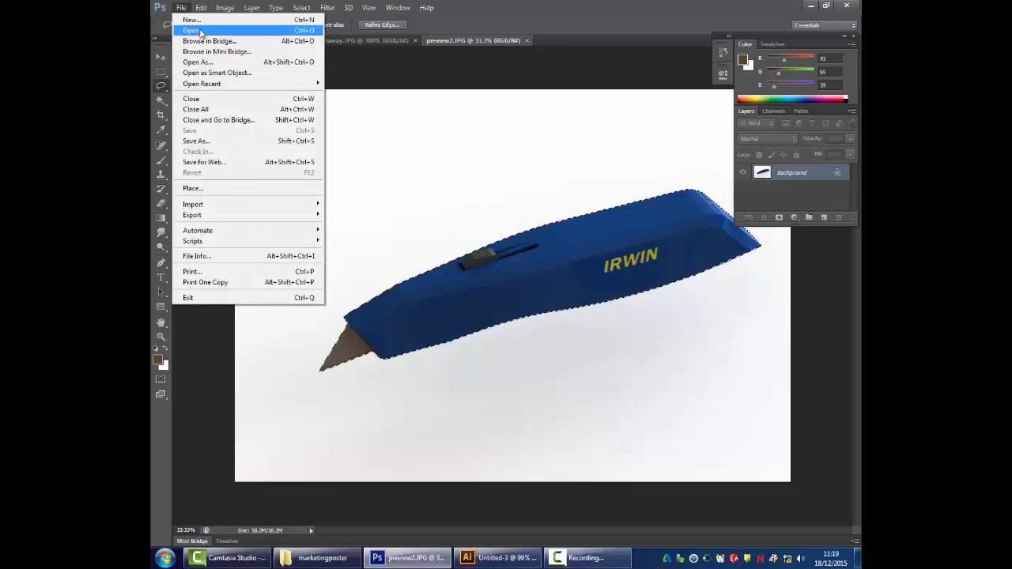
pyautogui.click(201, 31)
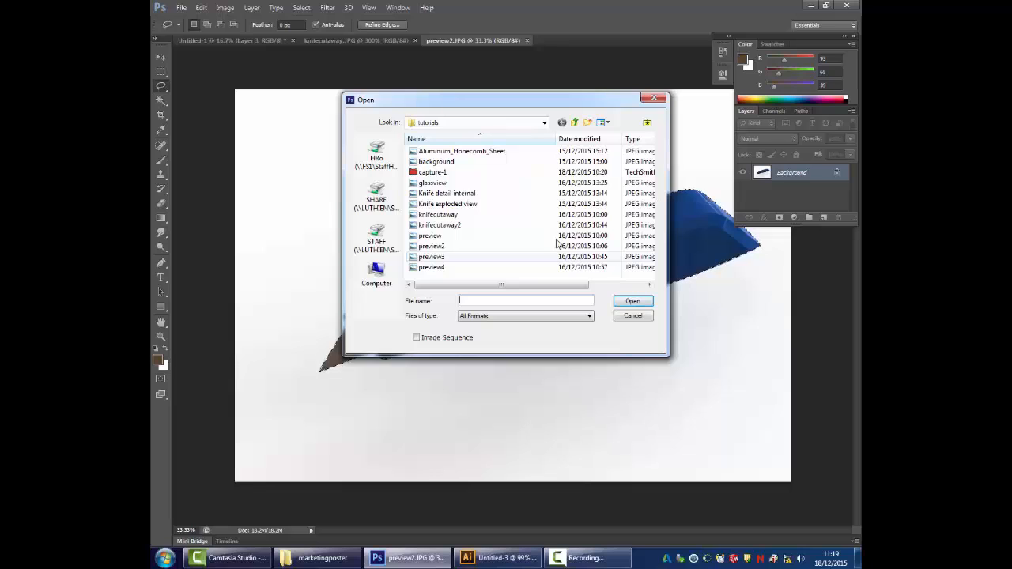
pyautogui.click(575, 122)
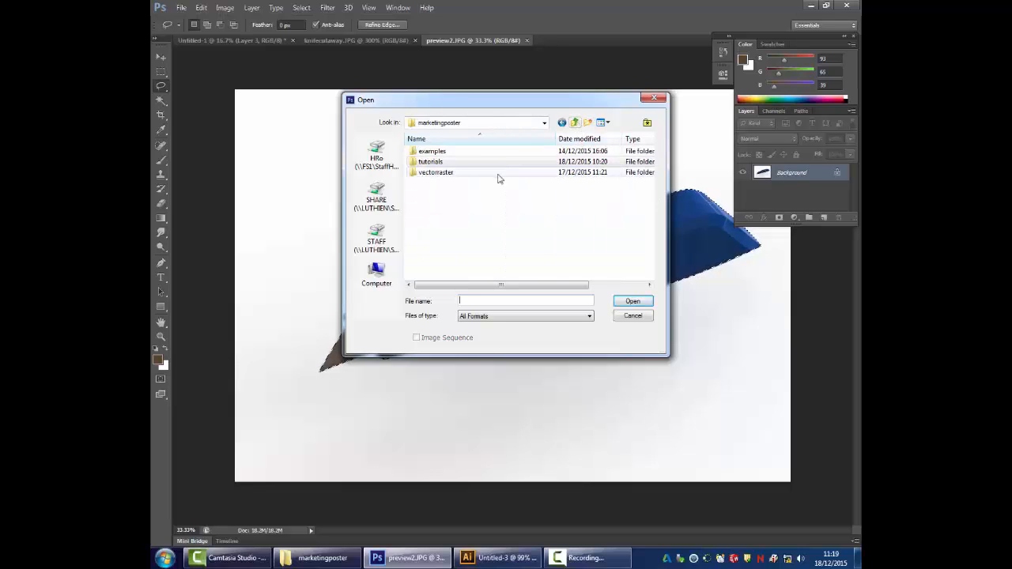
pyautogui.doubleClick(448, 151)
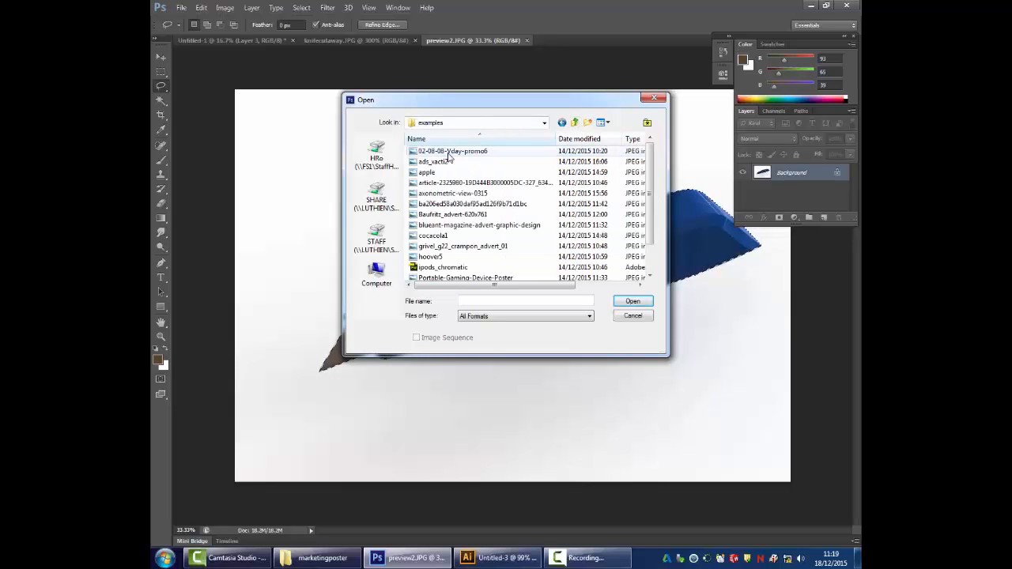
pyautogui.click(388, 168)
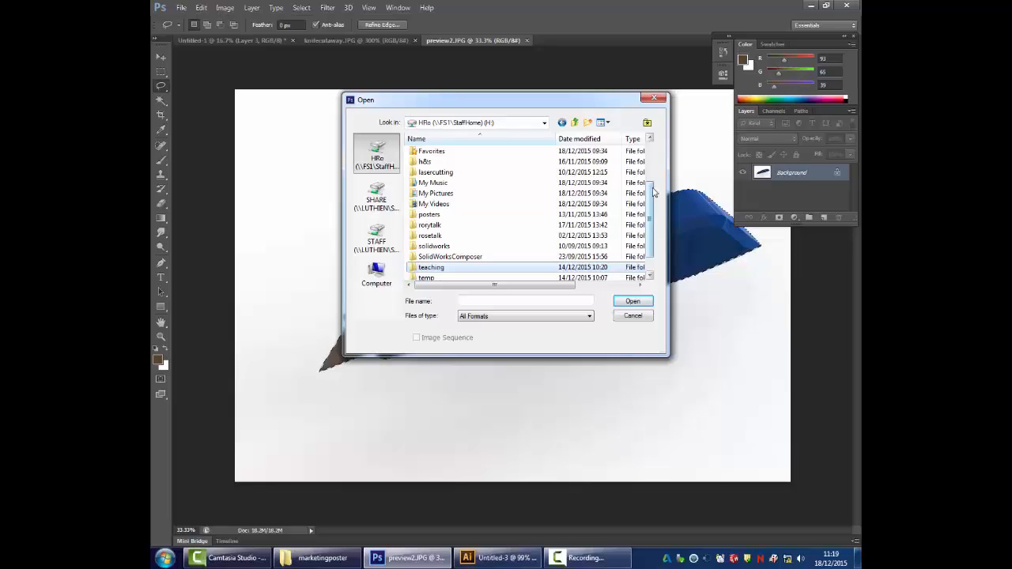
pyautogui.moveTo(654, 193); pyautogui.dragTo(647, 152)
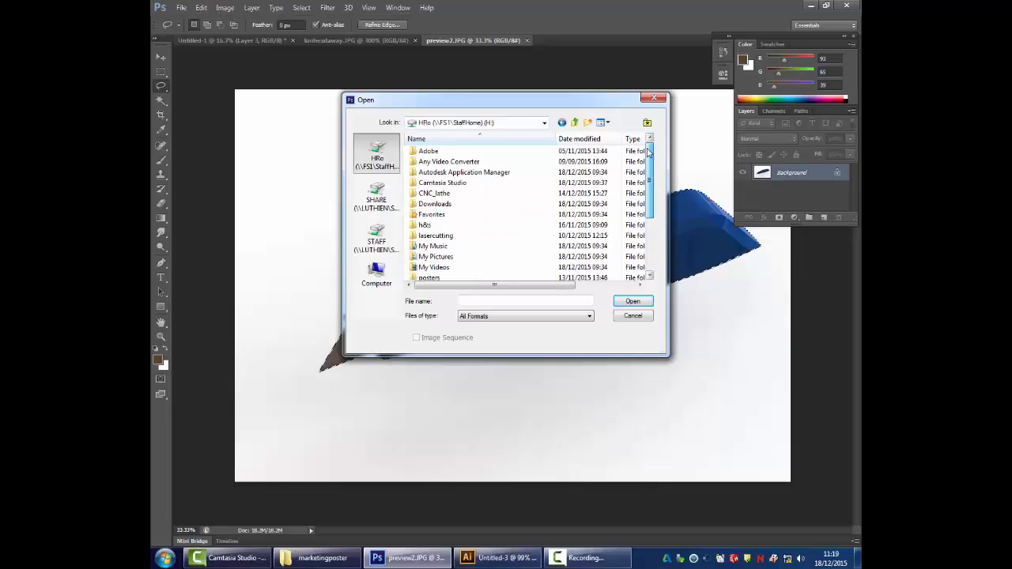
pyautogui.doubleClick(428, 204)
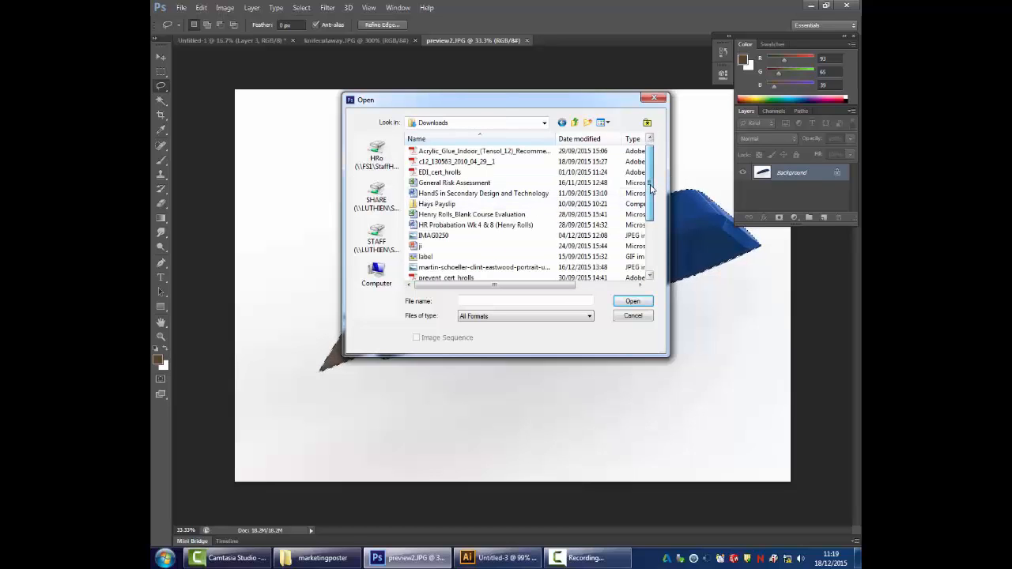
# - Sort the Downloads files by date modified and open martin-schoeller-clint-eastwood-portrait-up-close-and-personal.jpg
pyautogui.scroll(-3, 651, 188)
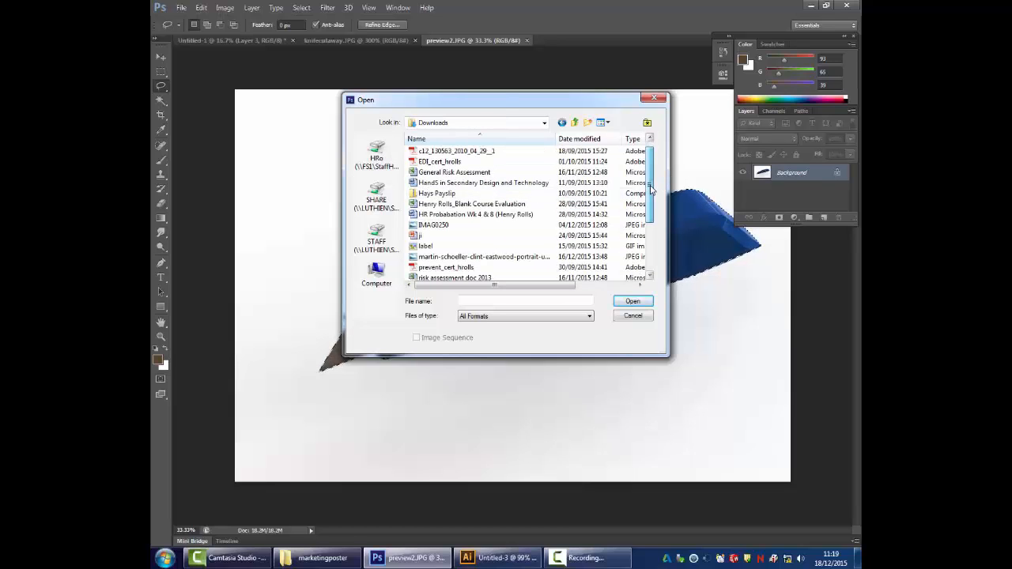
pyautogui.click(566, 139)
pyautogui.scroll(-2, 645, 230)
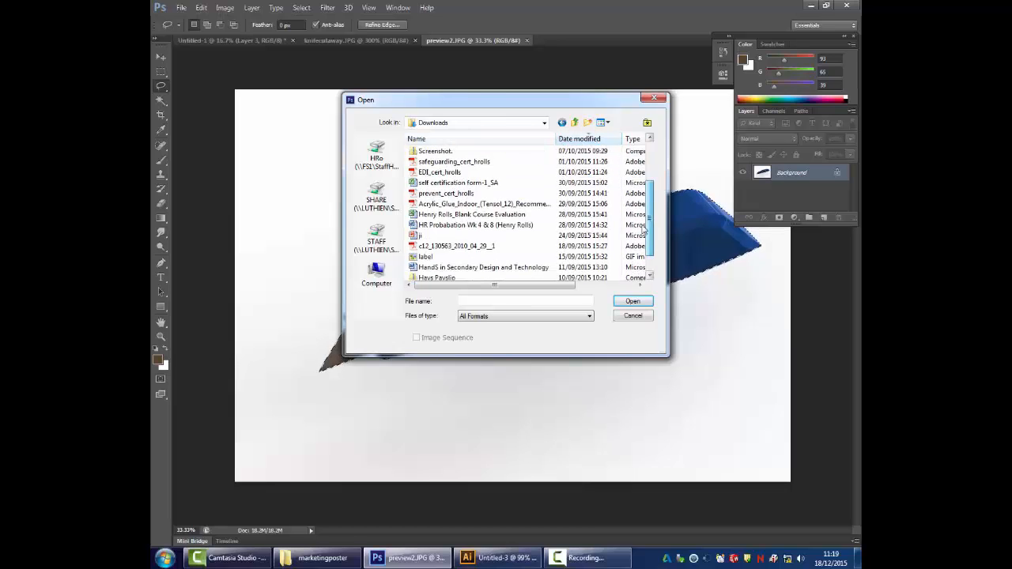
pyautogui.scroll(-1, 644, 229)
pyautogui.scroll(3, 643, 251)
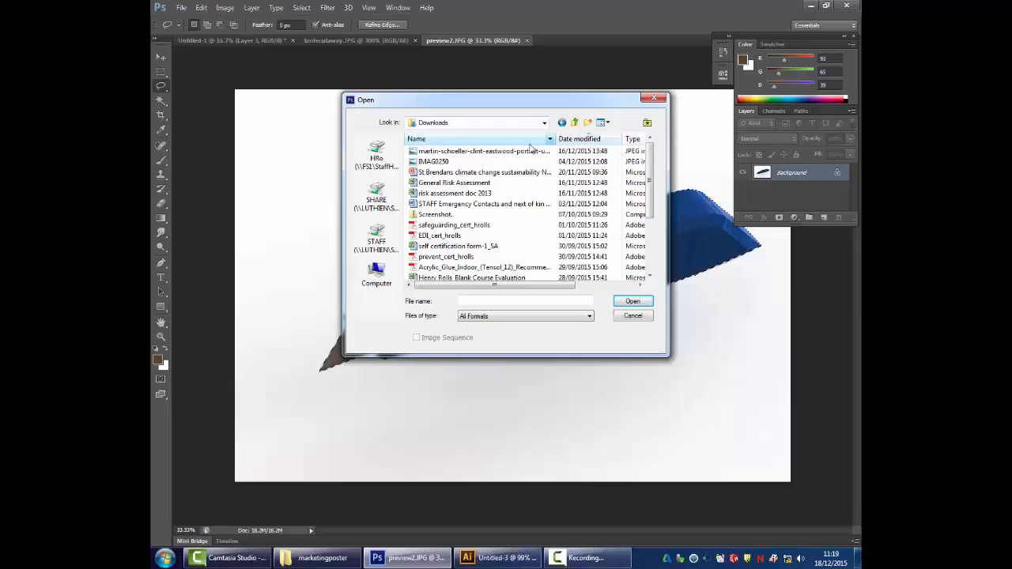
pyautogui.doubleClick(462, 153)
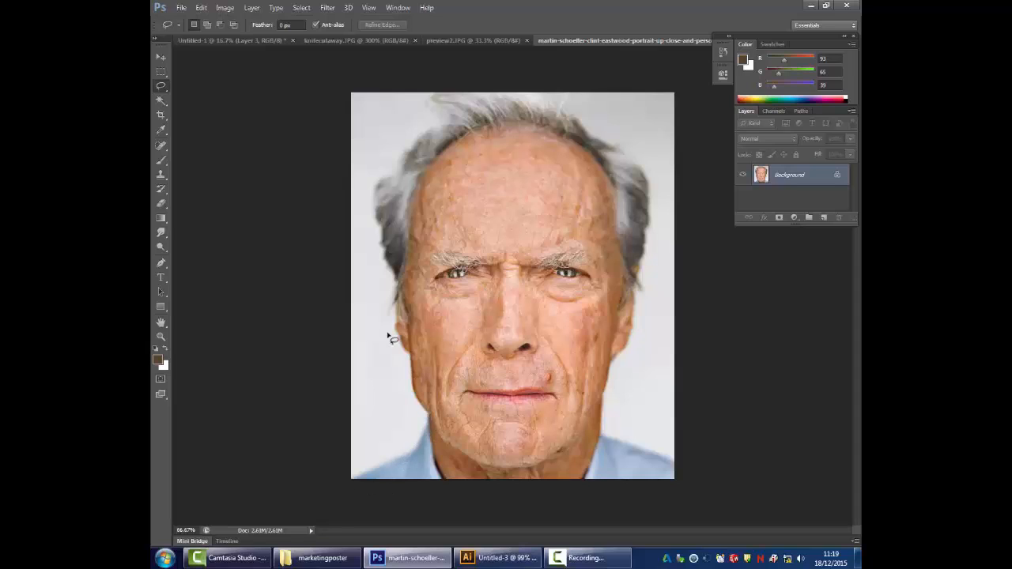
# - Select the pale backdrop on both sides of the head with the Magic Wand at tolerance 32
pyautogui.click(160, 100)
pyautogui.click(371, 413)
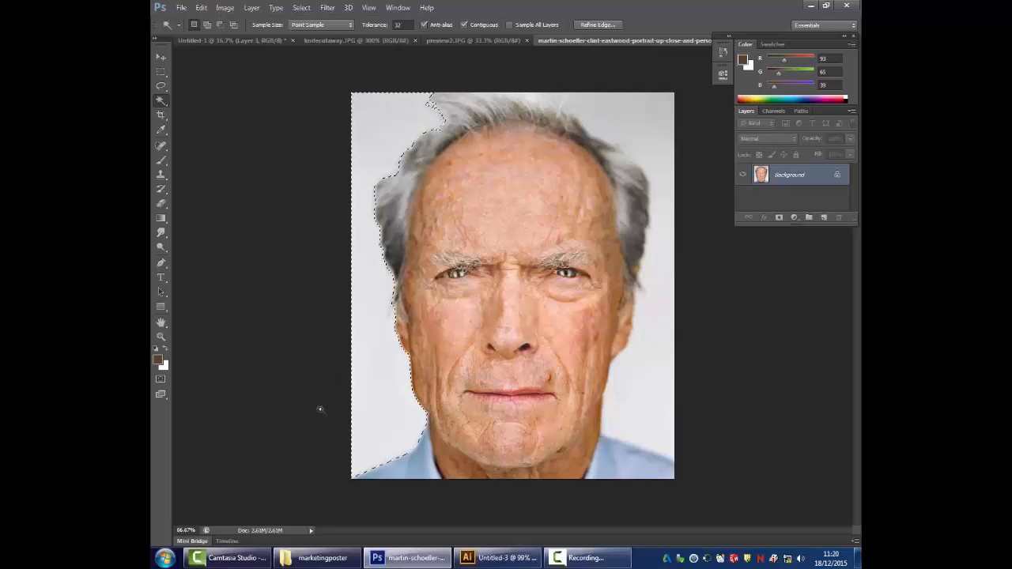
pyautogui.keyDown('shift'); pyautogui.click(637, 391); pyautogui.keyUp('shift')
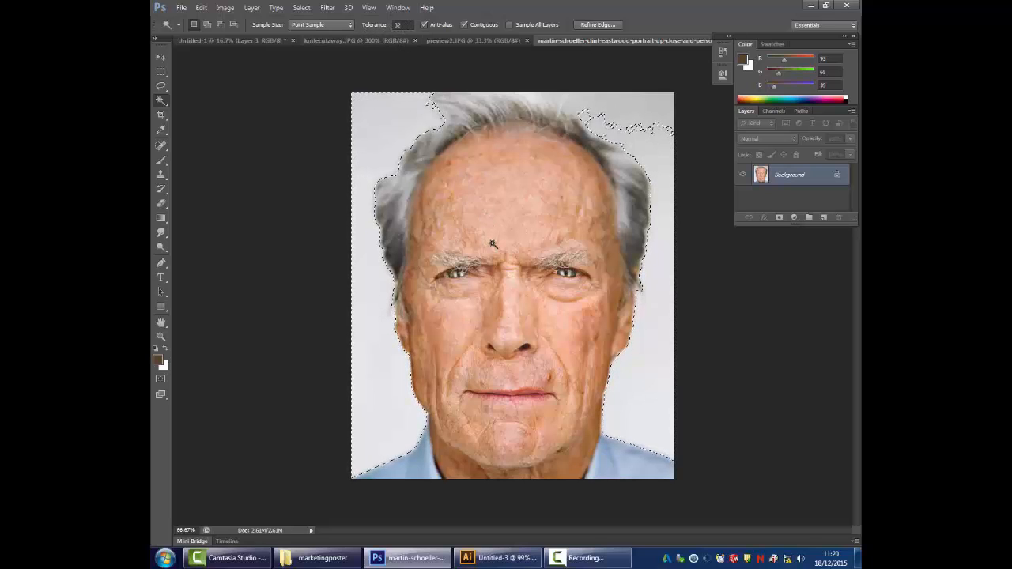
# - Show the History panel, revert to the first Magic Wand selection, and place the panel below Layers
pyautogui.click(397, 7)
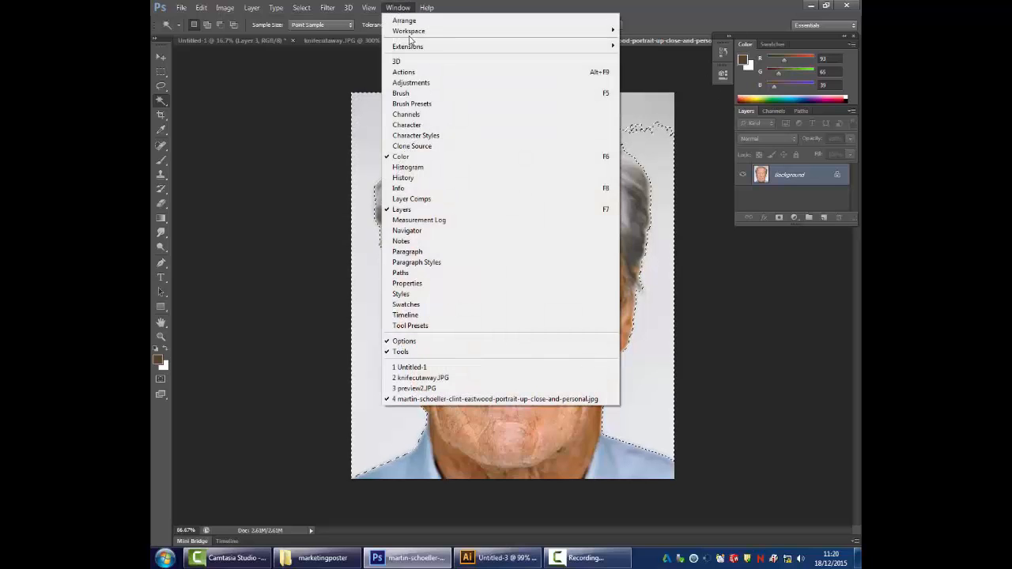
pyautogui.click(424, 178)
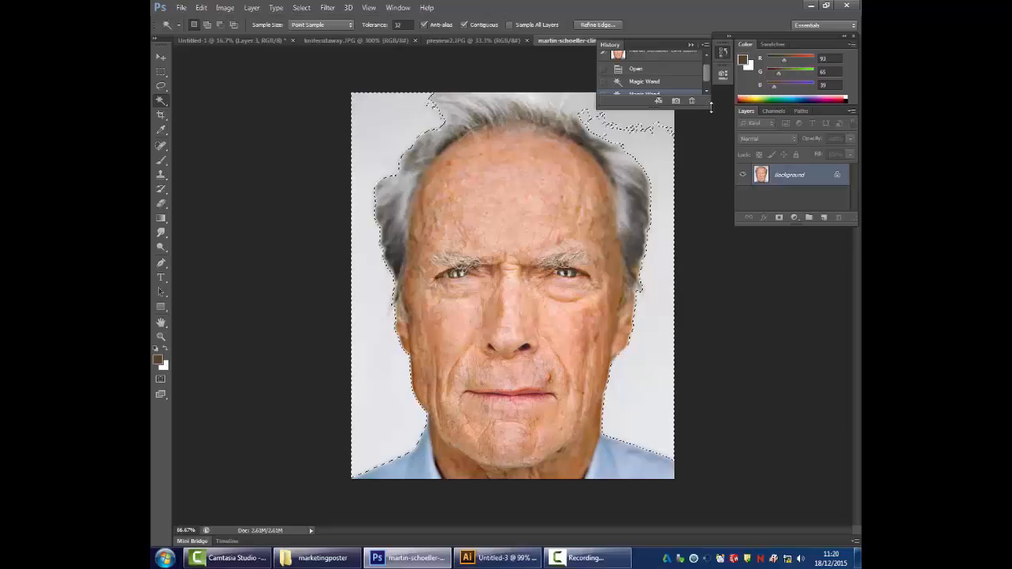
pyautogui.click(645, 88)
pyautogui.moveTo(657, 44); pyautogui.dragTo(805, 233)
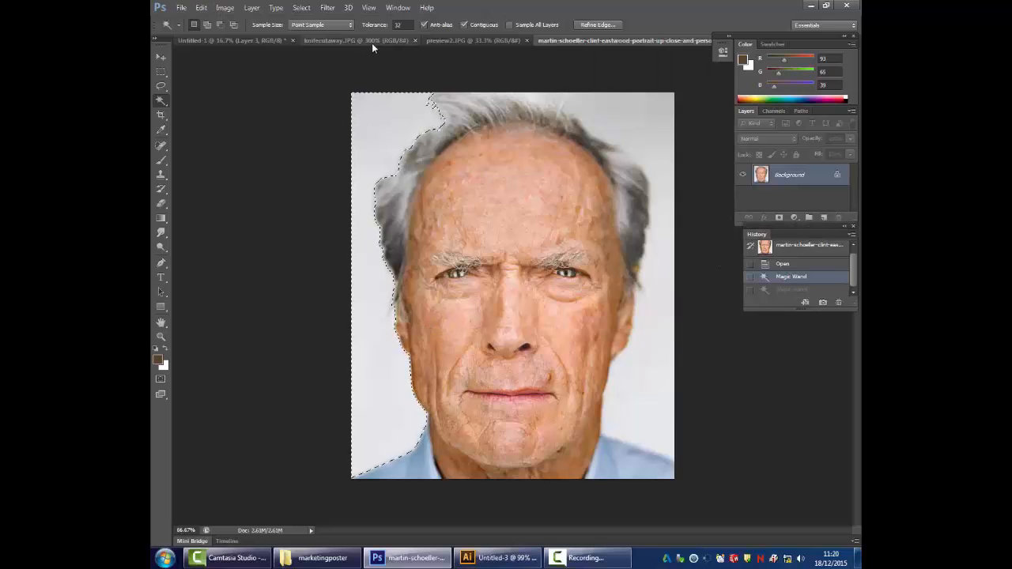
# - Try a Magic Wand selection of the backdrop beside the jaw at tolerance 2, and revert to the first selection
pyautogui.click(403, 25)
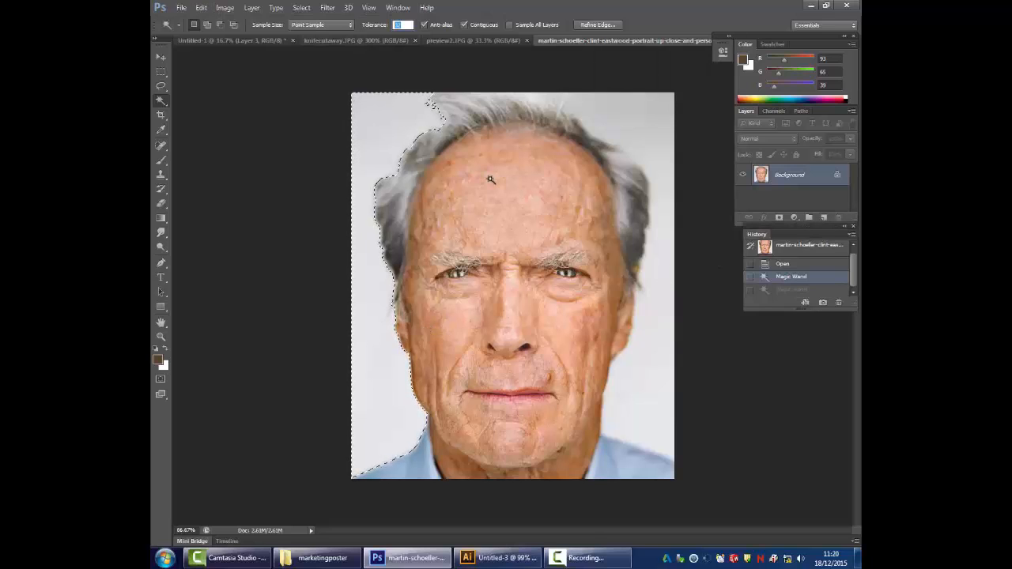
pyautogui.write('2')
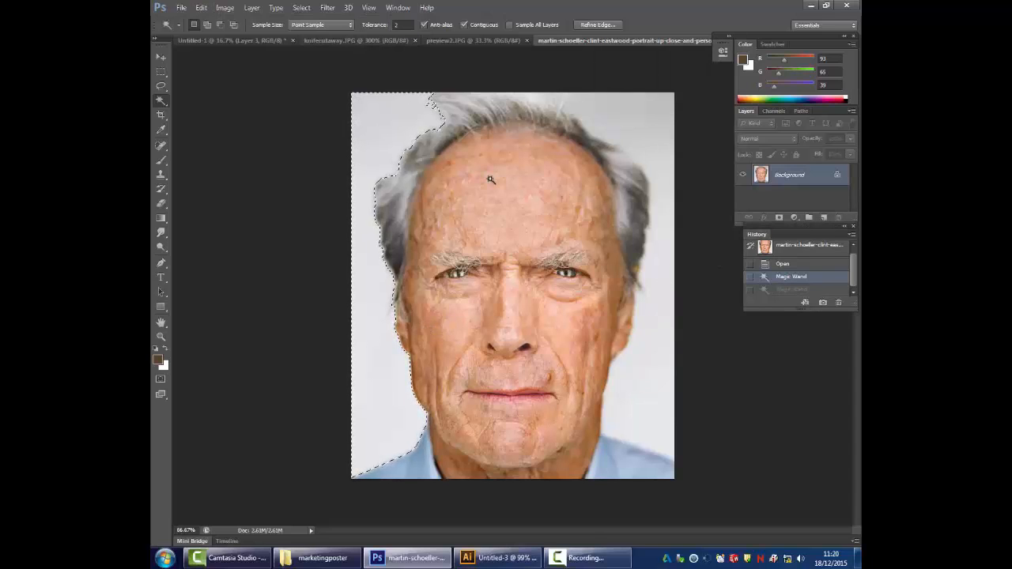
pyautogui.click(650, 397)
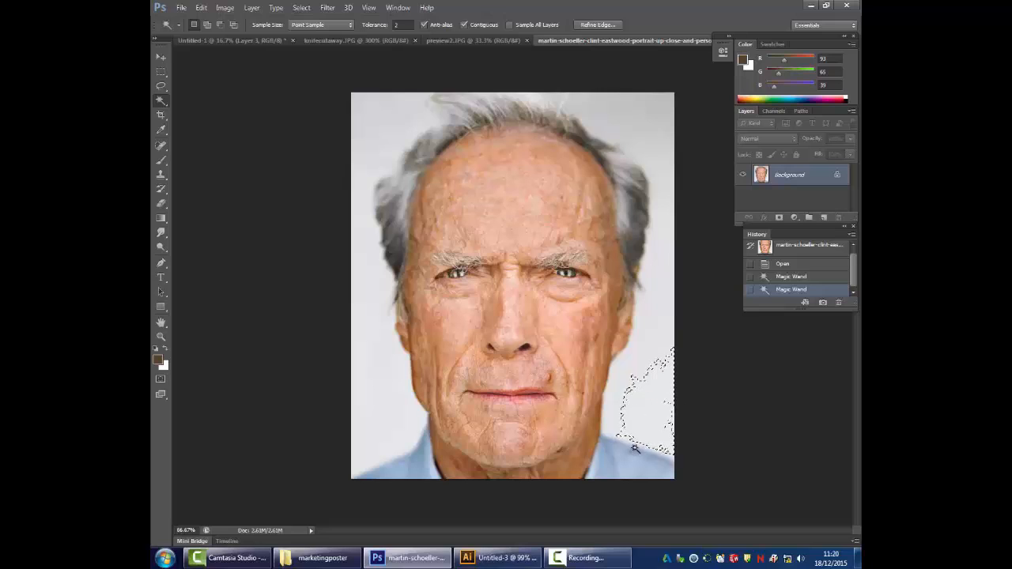
pyautogui.click(793, 277)
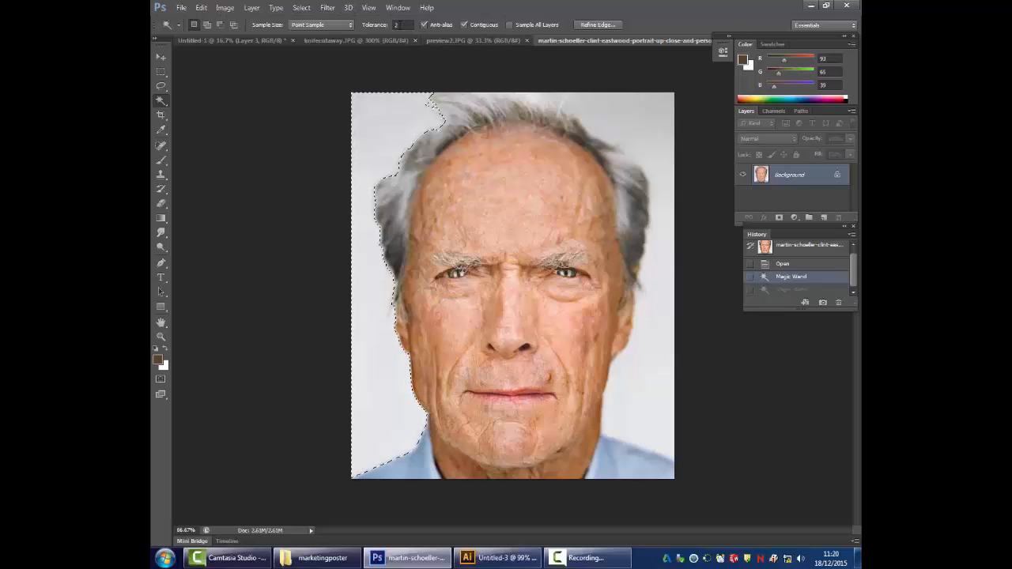
# - Set the Magic Wand tolerance to 99 and select the backdrop around the head
pyautogui.click(400, 25)
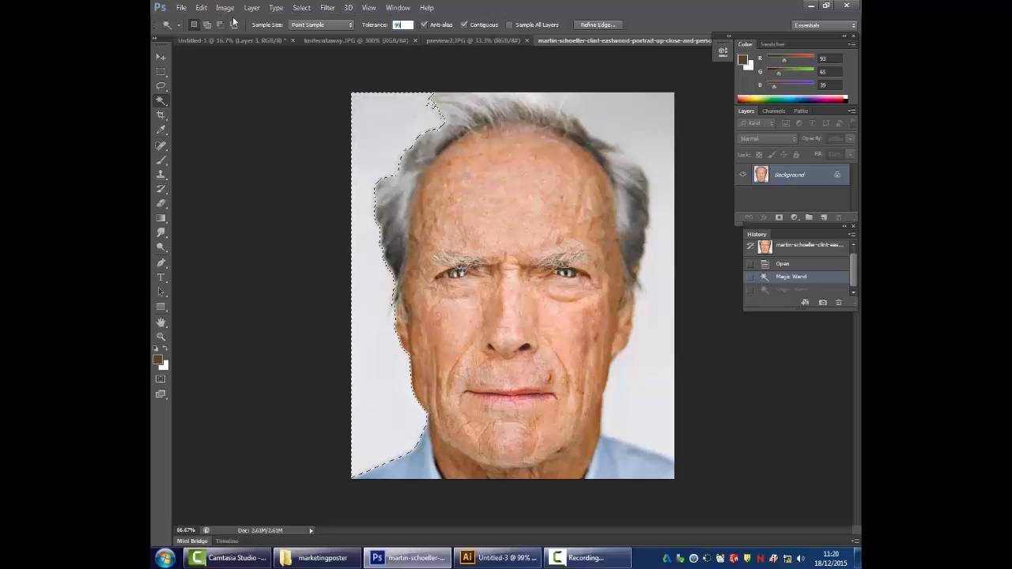
pyautogui.write('99')
pyautogui.click(653, 369)
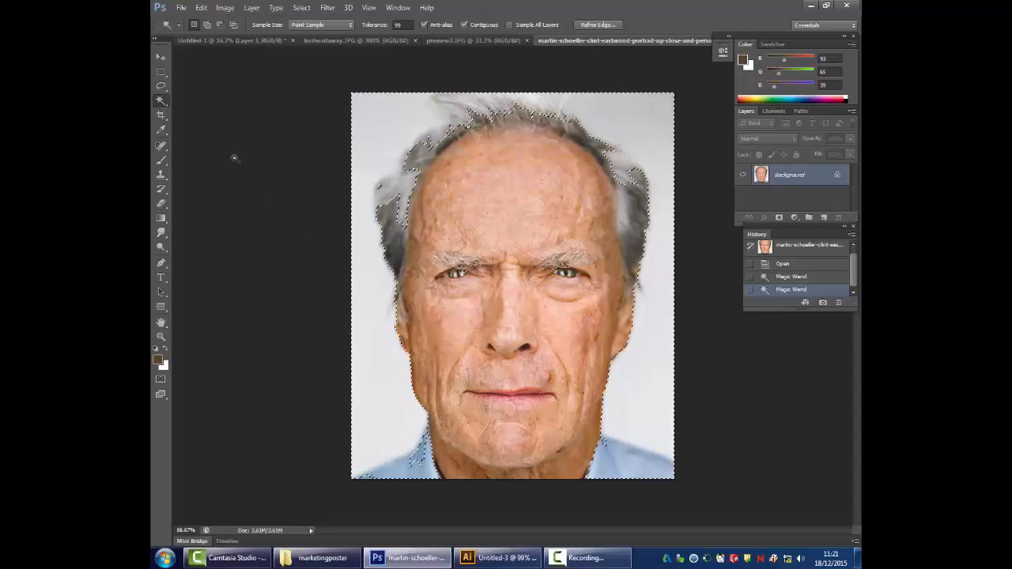
# - Invert the selection to cover the head, and paste its copy into Untitled-1
pyautogui.click(299, 8)
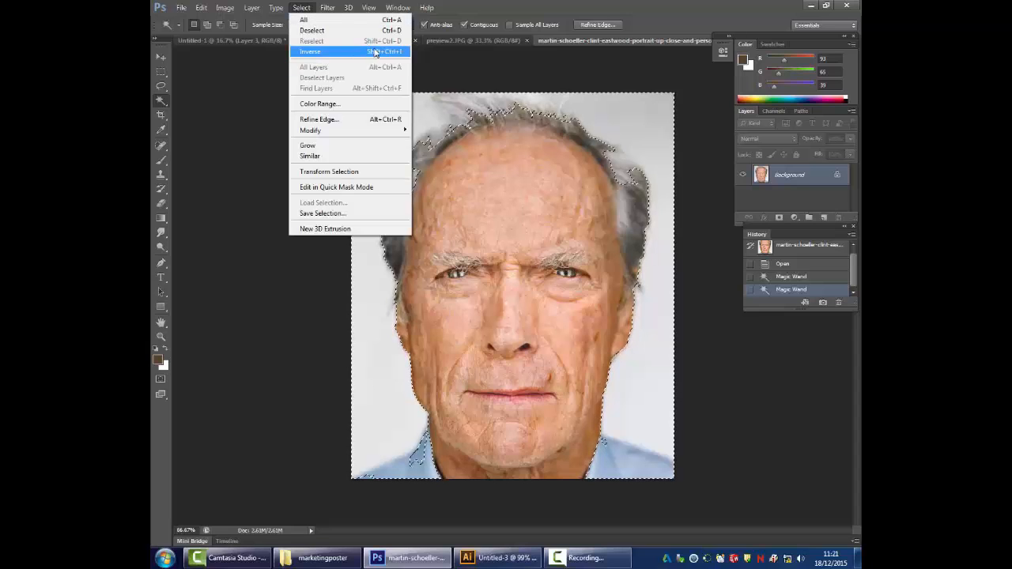
pyautogui.click(481, 5)
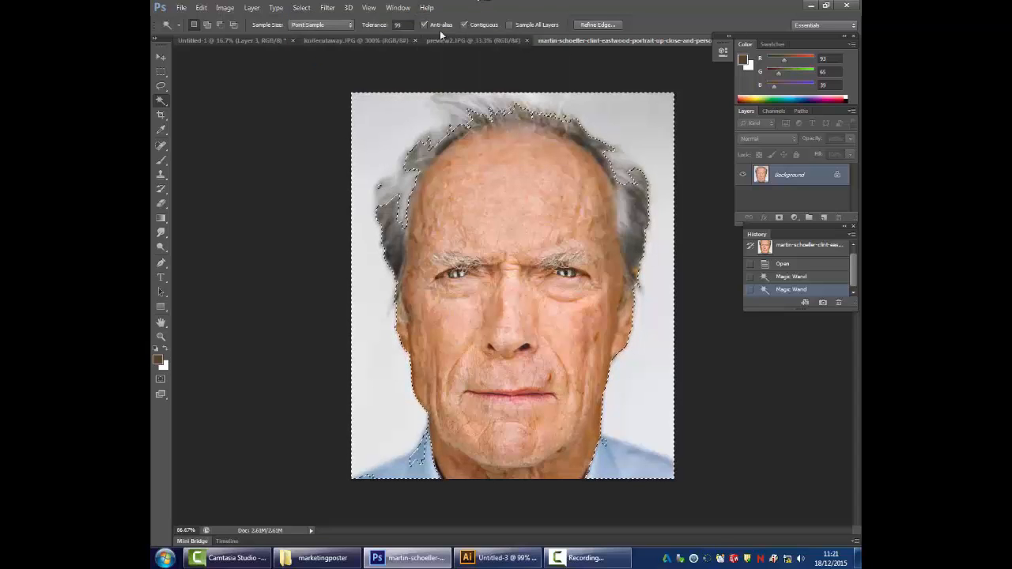
pyautogui.hotkey('ctrl', 'shift', 'i')
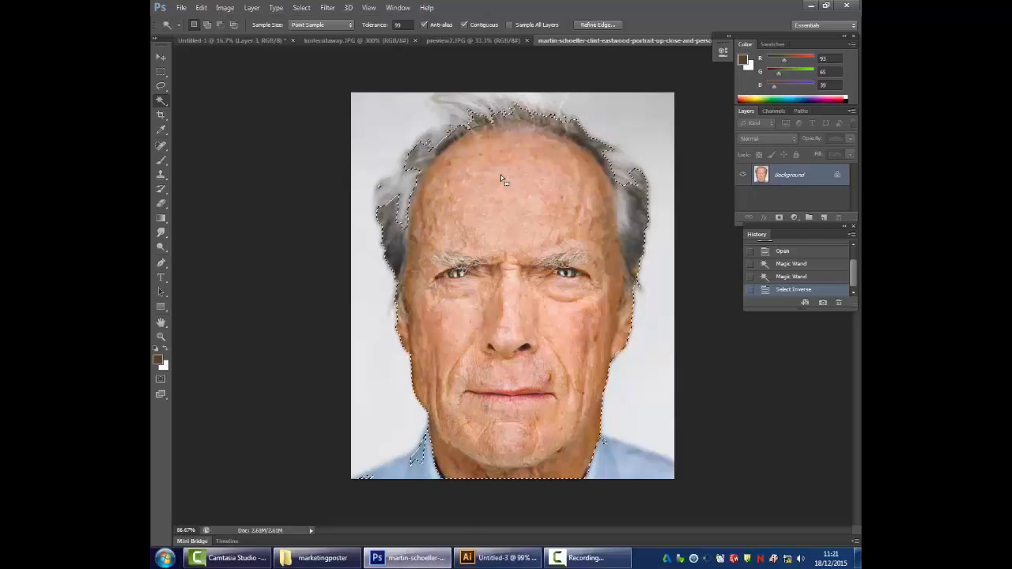
pyautogui.click(227, 41)
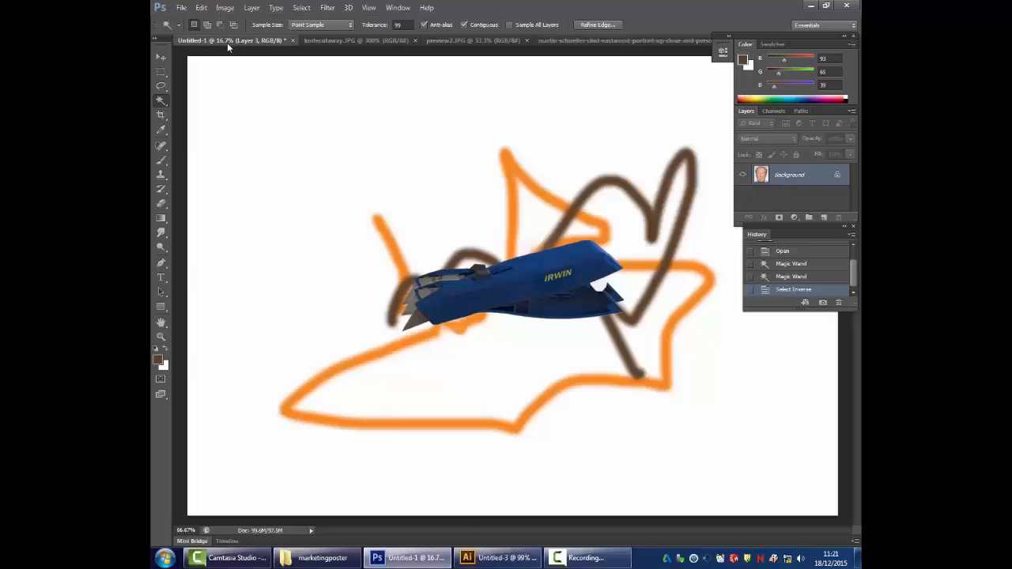
pyautogui.hotkey('ctrl', 'v')
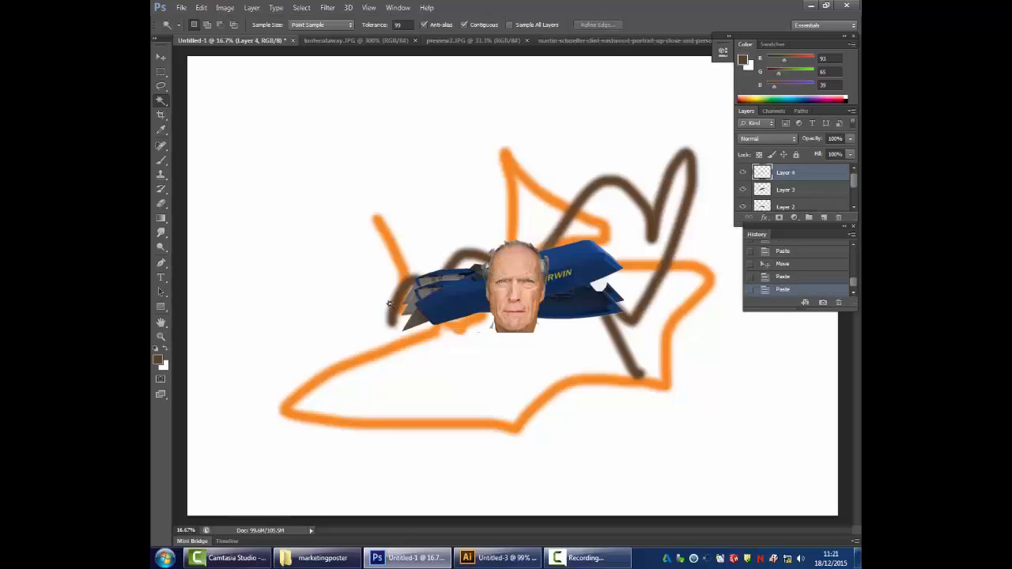
# - Examine the cut-out edge along the pasted head's hairline at 300% magnification
pyautogui.click(161, 338)
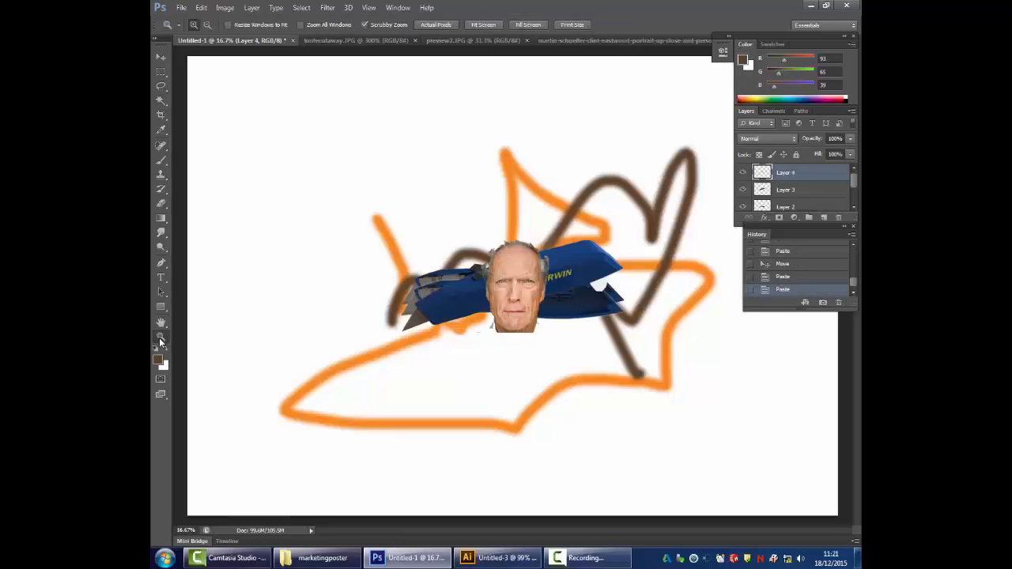
pyautogui.click(523, 271)
pyautogui.click(523, 257)
pyautogui.click(523, 241)
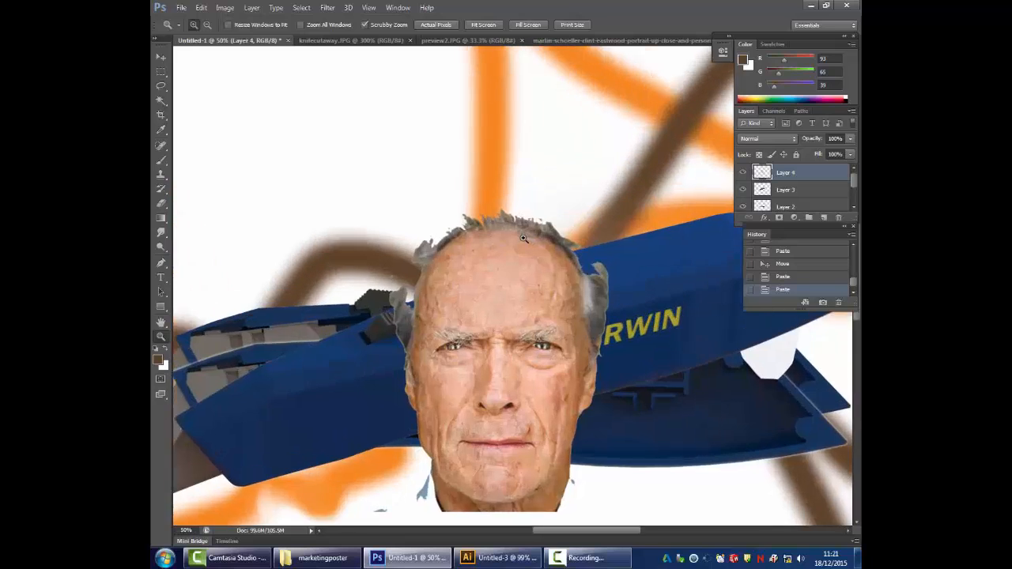
pyautogui.click(522, 236)
pyautogui.click(510, 202)
pyautogui.click(494, 158)
pyautogui.click(475, 116)
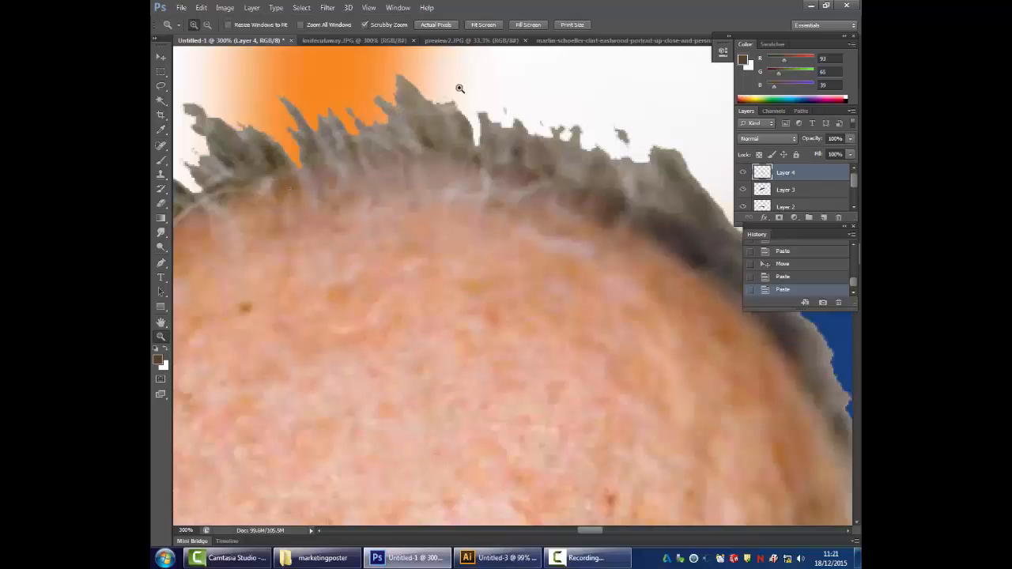
# - Switch to the portrait document and show its head selection as a Quick Mask
pyautogui.click(559, 40)
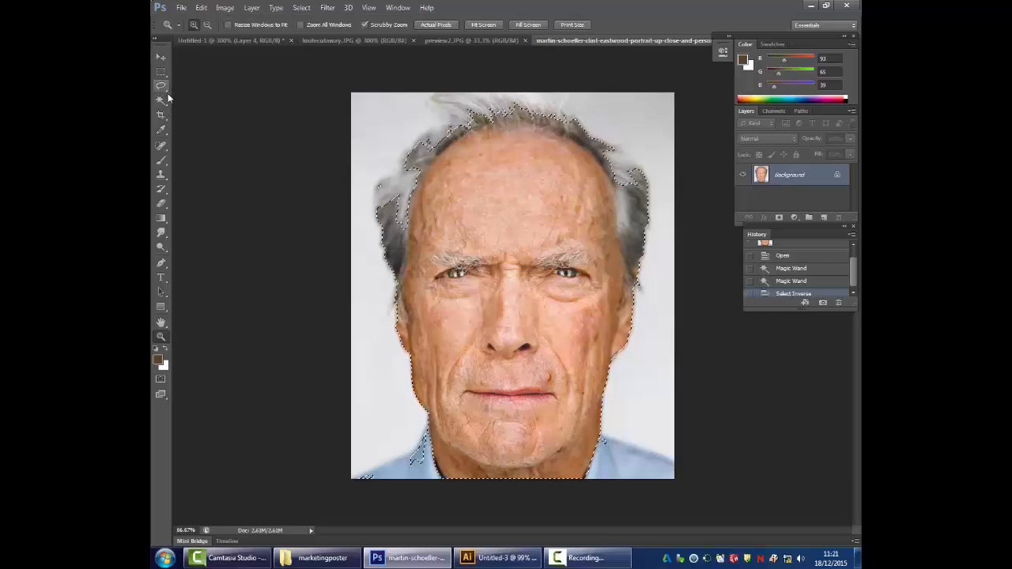
pyautogui.click(160, 384)
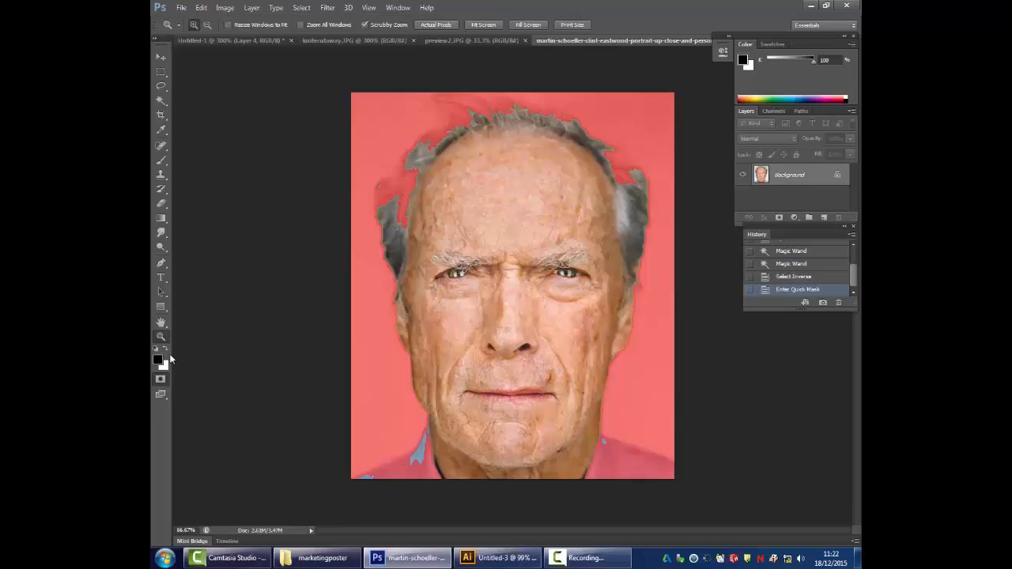
# - Erase the mask over the grey hair beside the temple on the image's left side, enlarging the Eraser to 80 px
pyautogui.click(412, 225)
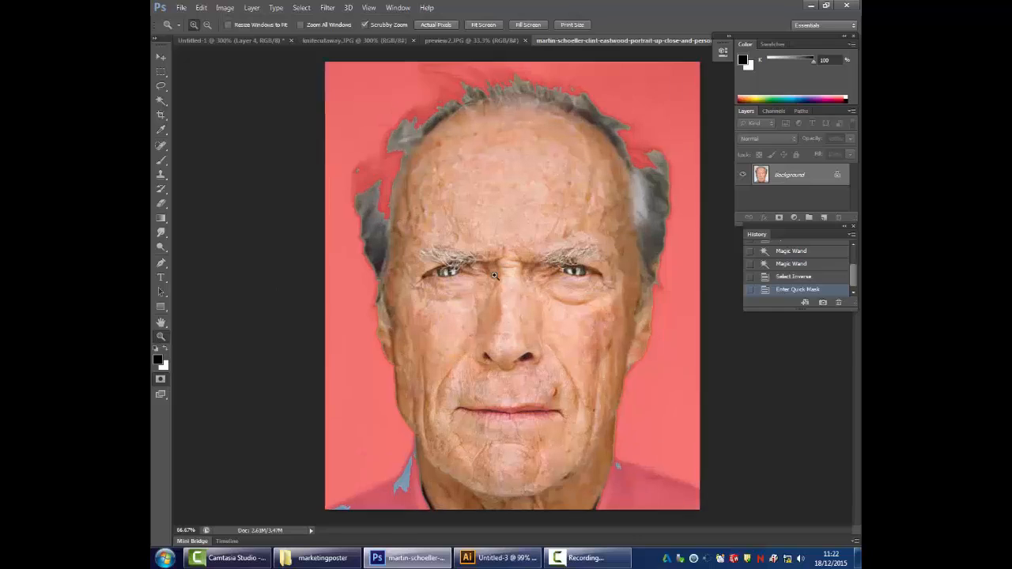
pyautogui.click(383, 184)
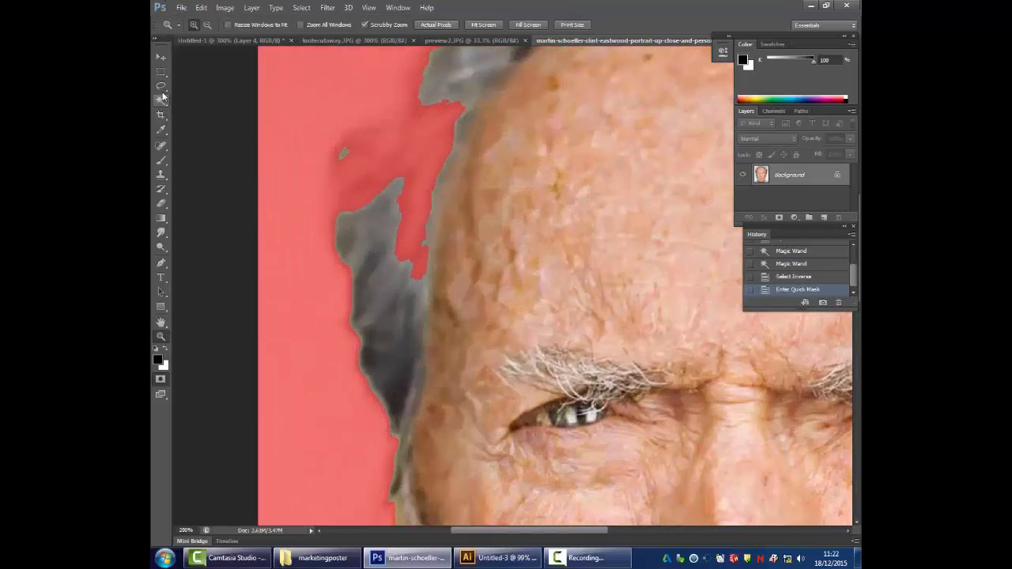
pyautogui.click(161, 160)
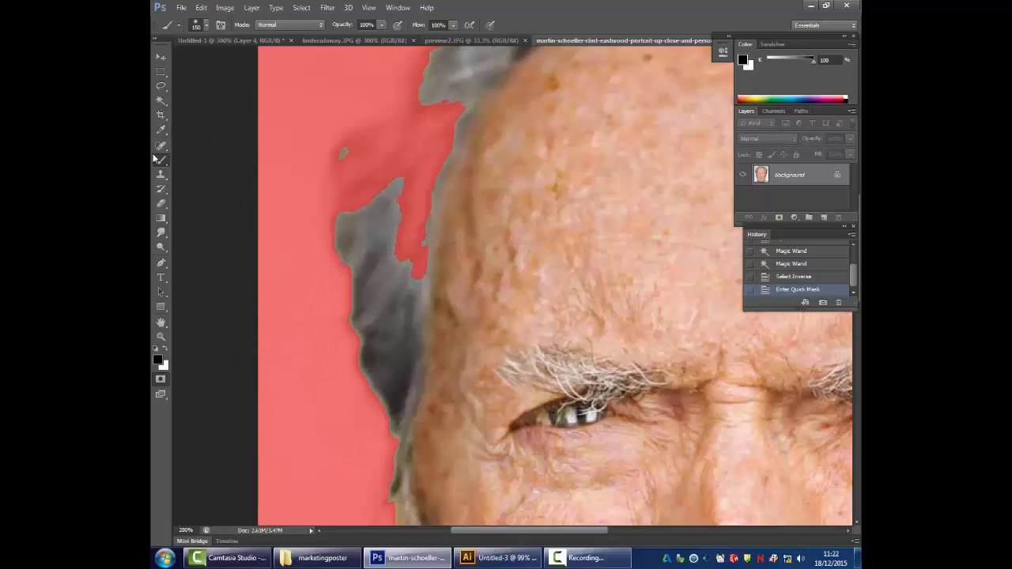
pyautogui.click(161, 203)
pyautogui.moveTo(461, 280)
pyautogui.mouseDown()
pyautogui.moveTo(403, 277)
pyautogui.moveTo(419, 237)
pyautogui.moveTo(395, 237)
pyautogui.moveTo(408, 262)
pyautogui.moveTo(403, 254)
pyautogui.mouseUp()
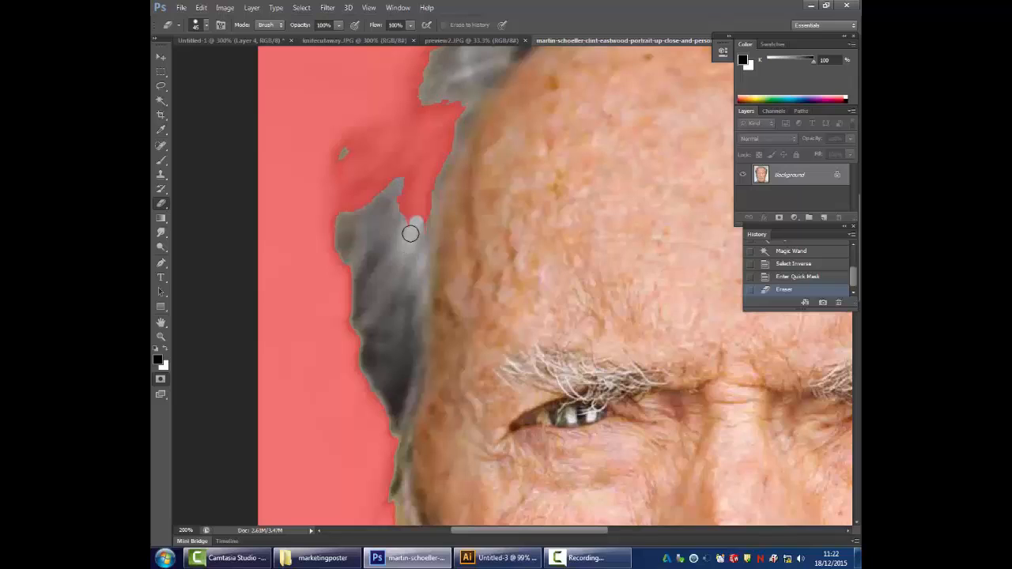
pyautogui.press(']')
pyautogui.press(']')
pyautogui.press(']')
pyautogui.press(']')
pyautogui.press(']')
pyautogui.press(']')
pyautogui.press(']')
pyautogui.press(']')
pyautogui.press(']')
pyautogui.press(']')
pyautogui.moveTo(413, 215)
pyautogui.mouseDown()
pyautogui.moveTo(481, 107)
pyautogui.moveTo(447, 135)
pyautogui.moveTo(393, 229)
pyautogui.moveTo(416, 209)
pyautogui.mouseUp()
# - Try brushing over the mask at the hair on the image's right side, and undo the stroke
pyautogui.moveTo(557, 137); pyautogui.dragTo(396, 496)
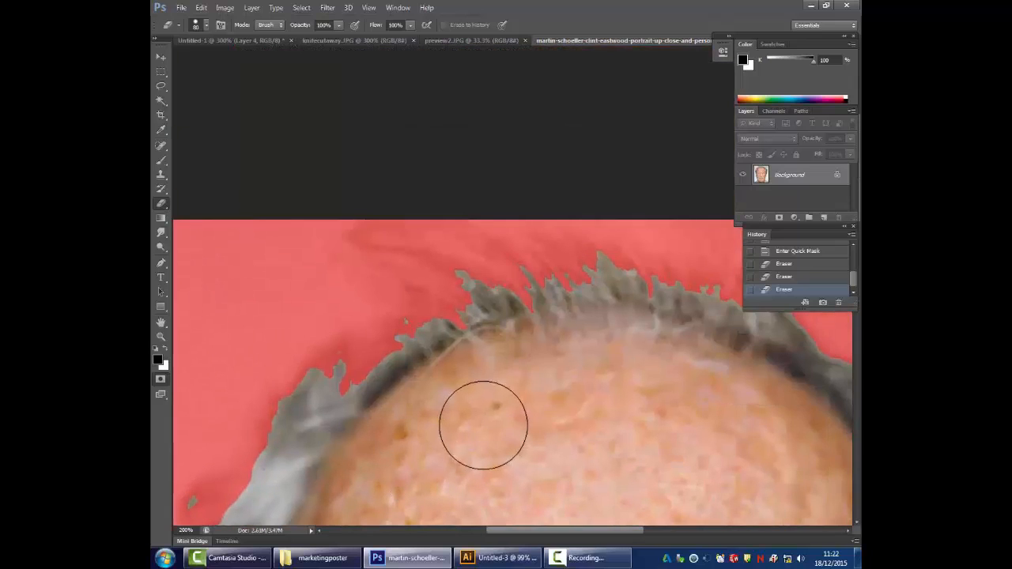
pyautogui.press('b')
pyautogui.moveTo(457, 332); pyautogui.dragTo(158, 231)
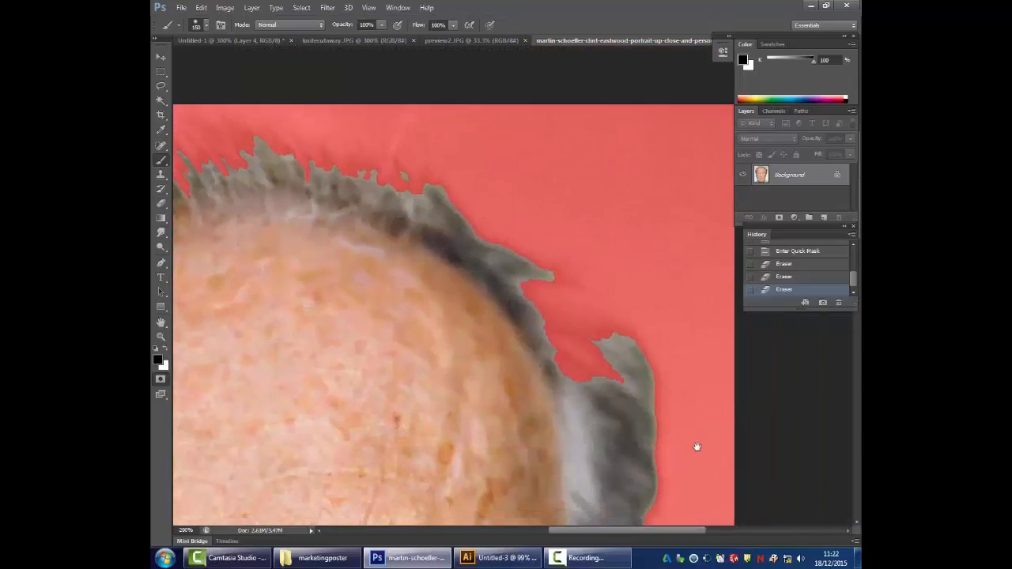
pyautogui.moveTo(643, 474); pyautogui.dragTo(591, 285)
pyautogui.moveTo(521, 235)
pyautogui.mouseDown()
pyautogui.moveTo(519, 204)
pyautogui.moveTo(482, 158)
pyautogui.mouseUp()
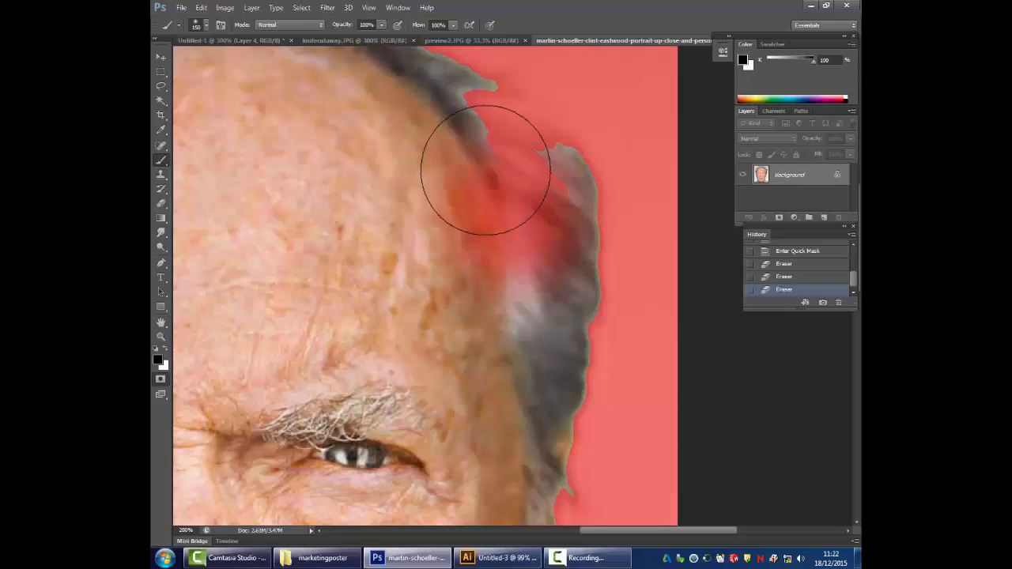
pyautogui.hotkey('ctrl', 'z')
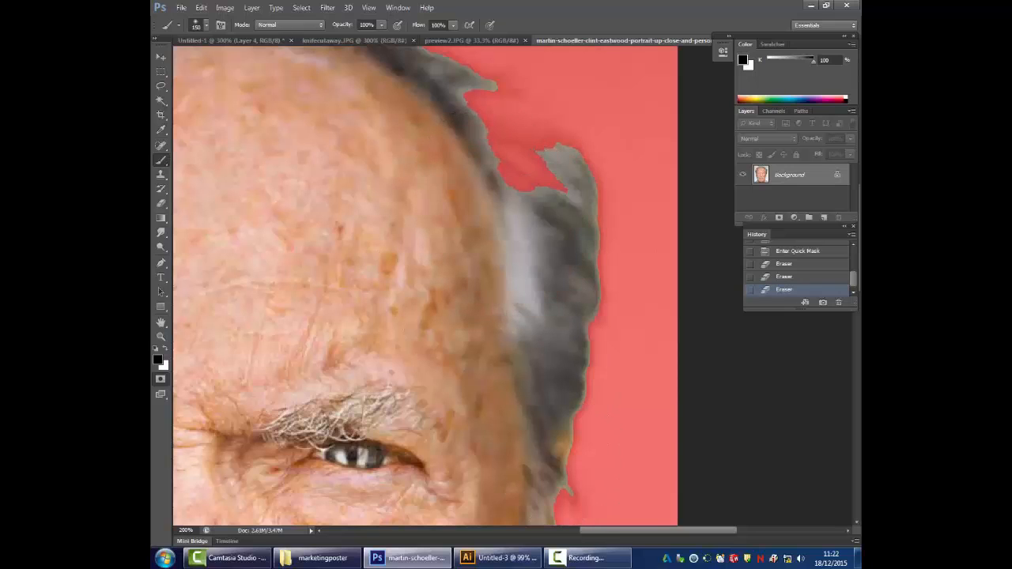
# - Erase the mask over the hair on the image's right side and along the ear's edge, reducing the Eraser to 50 px
pyautogui.click(160, 204)
pyautogui.moveTo(593, 194)
pyautogui.mouseDown()
pyautogui.moveTo(553, 169)
pyautogui.moveTo(542, 181)
pyautogui.moveTo(474, 135)
pyautogui.moveTo(457, 107)
pyautogui.mouseUp()
pyautogui.moveTo(601, 267)
pyautogui.mouseDown()
pyautogui.moveTo(600, 416)
pyautogui.moveTo(599, 97)
pyautogui.mouseUp()
pyautogui.moveTo(549, 470)
pyautogui.mouseDown()
pyautogui.moveTo(548, 399)
pyautogui.moveTo(574, 321)
pyautogui.mouseUp()
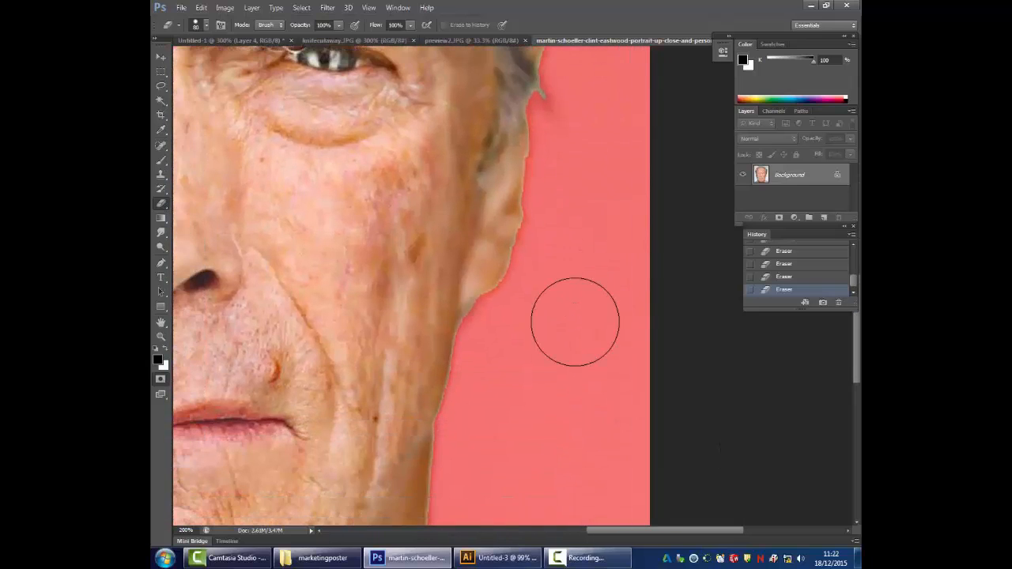
pyautogui.press('[')
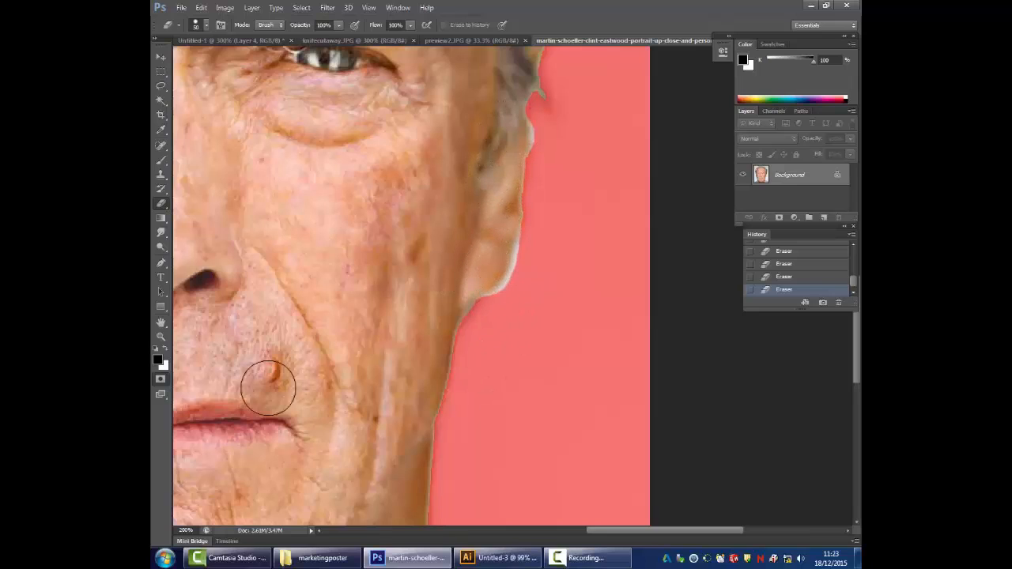
# - Soften the mask edge along the ear with a 60 px Blur tool, raising its strength to 100%
pyautogui.click(161, 236)
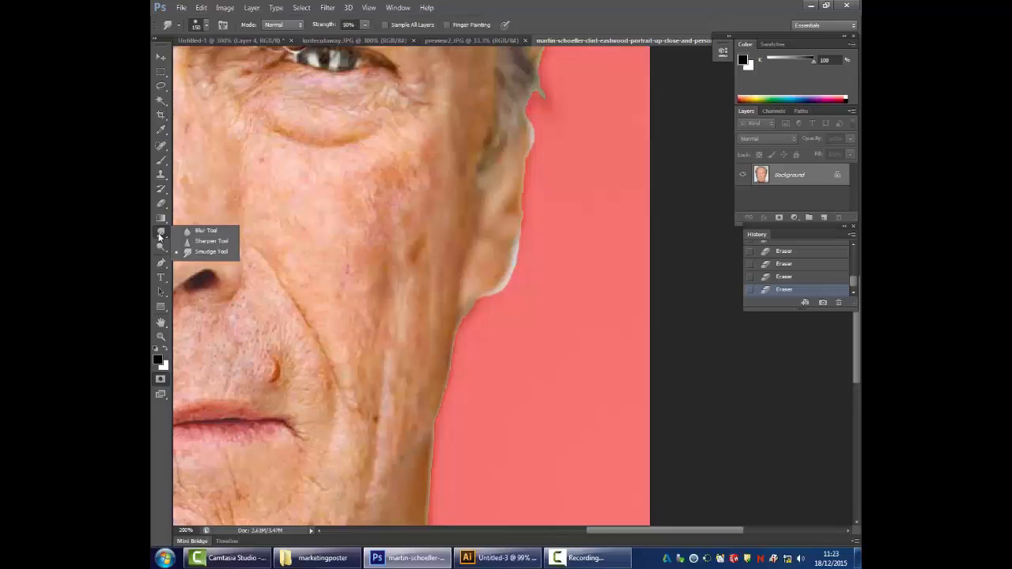
pyautogui.click(205, 230)
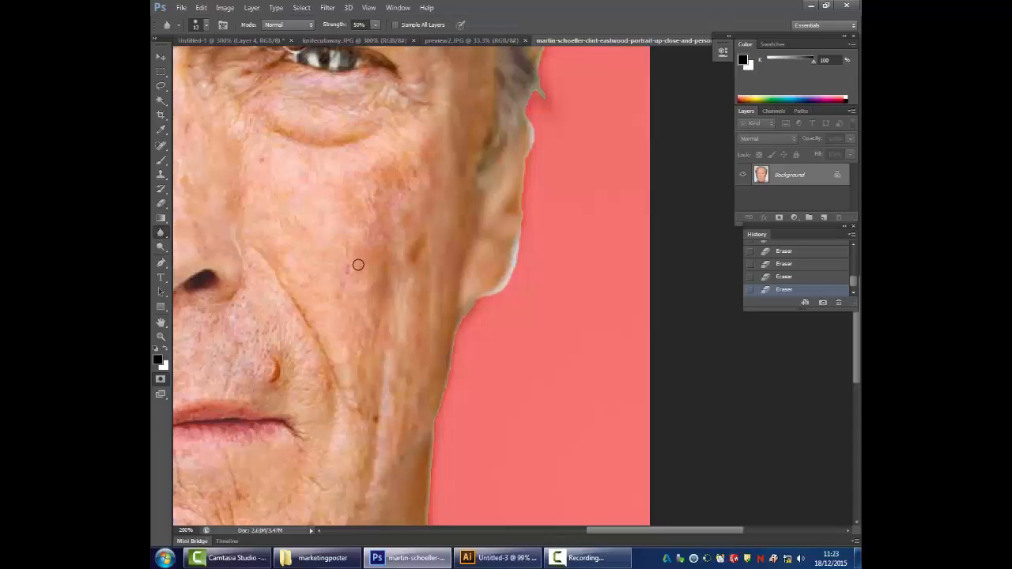
pyautogui.press(']')
pyautogui.press(']')
pyautogui.press(']')
pyautogui.press(']')
pyautogui.press(']')
pyautogui.moveTo(521, 254); pyautogui.dragTo(535, 300)
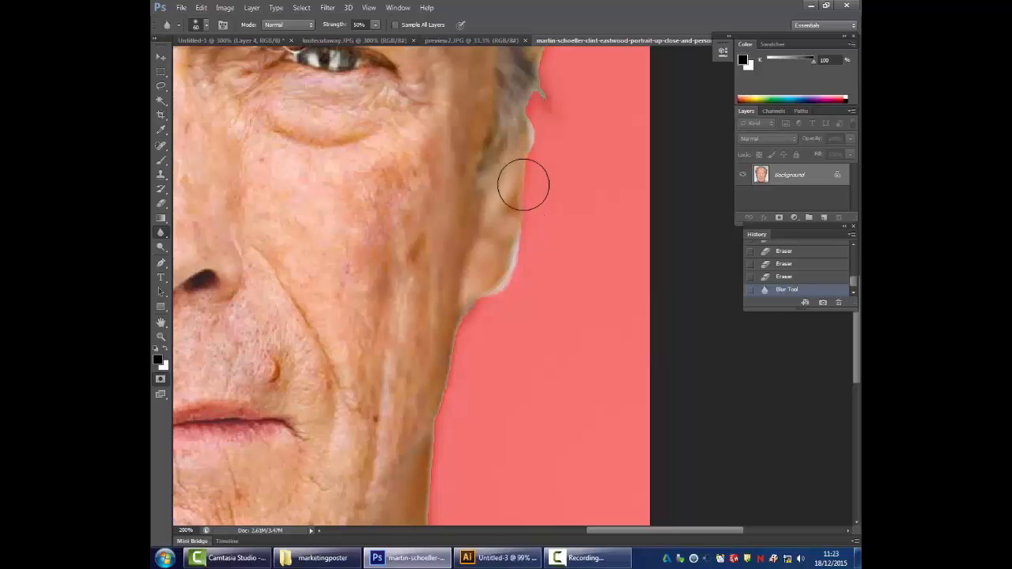
pyautogui.moveTo(525, 181); pyautogui.dragTo(506, 266)
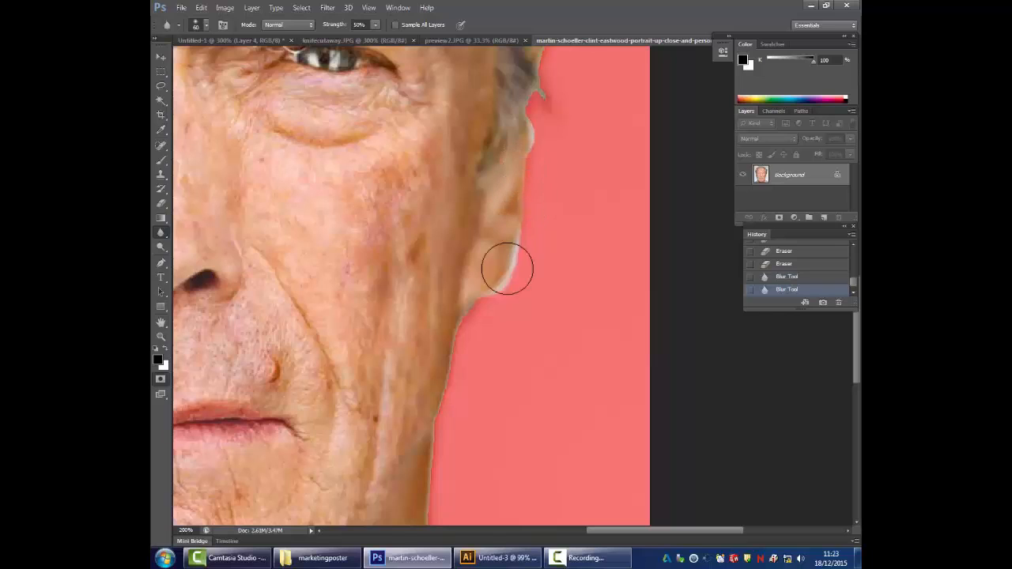
pyautogui.click(372, 27)
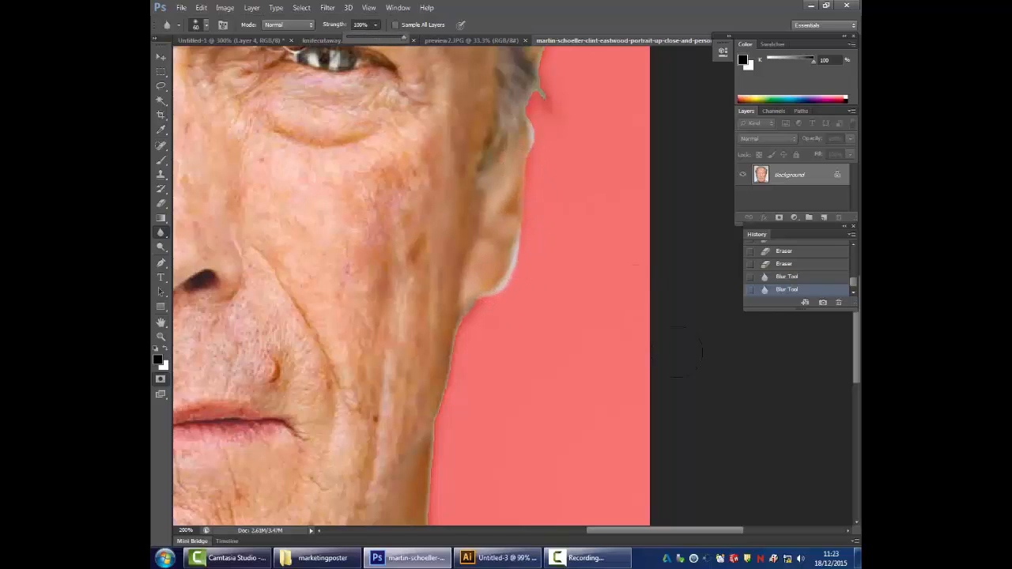
pyautogui.moveTo(528, 213)
pyautogui.mouseDown()
pyautogui.moveTo(517, 254)
pyautogui.moveTo(532, 131)
pyautogui.moveTo(517, 113)
pyautogui.moveTo(527, 79)
pyautogui.moveTo(534, 84)
pyautogui.mouseUp()
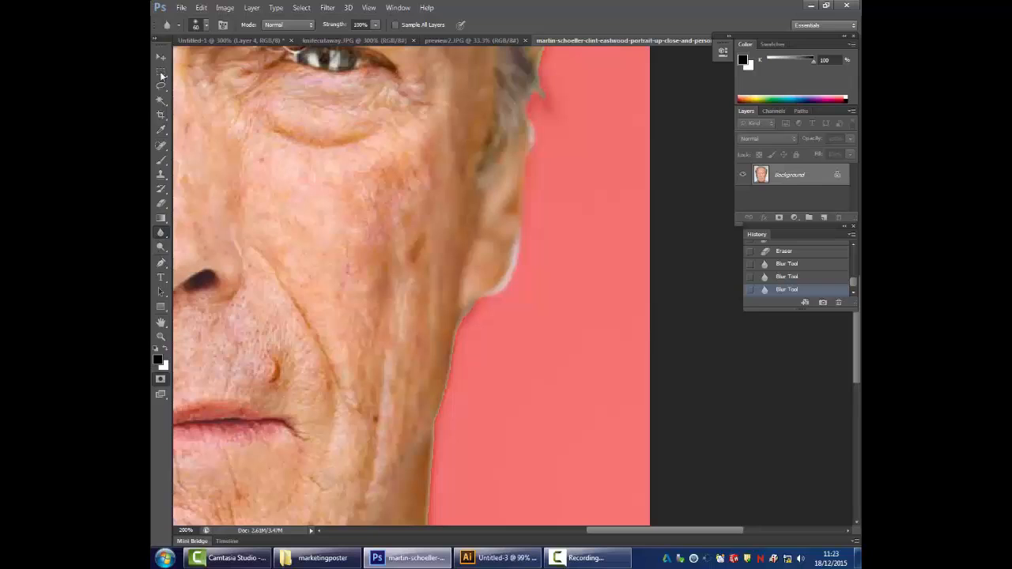
# - Smudge the mask edge along the ear and the hair above it with a 150 px Smudge tool at 50% strength
pyautogui.rightClick(162, 234)
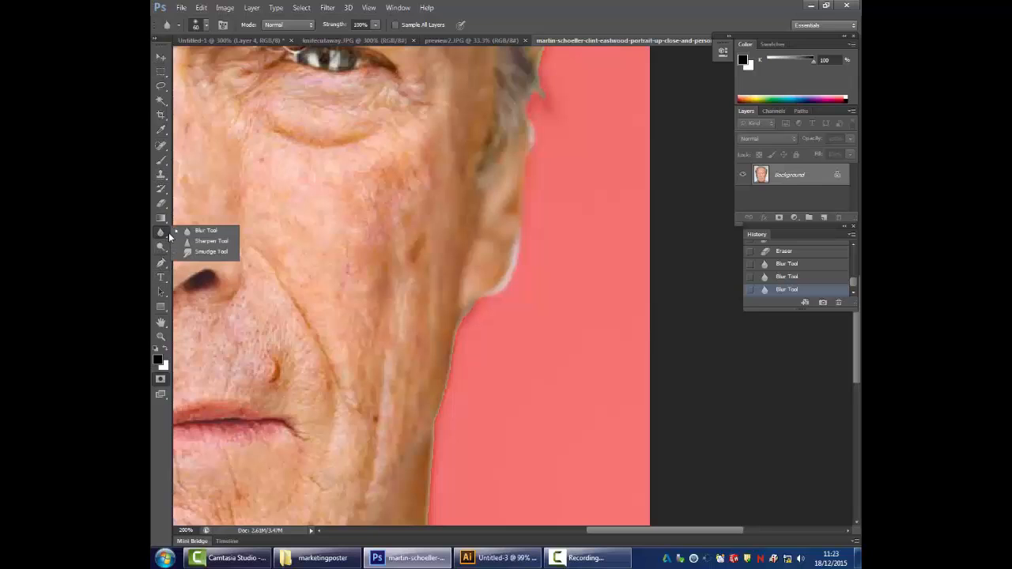
pyautogui.click(194, 255)
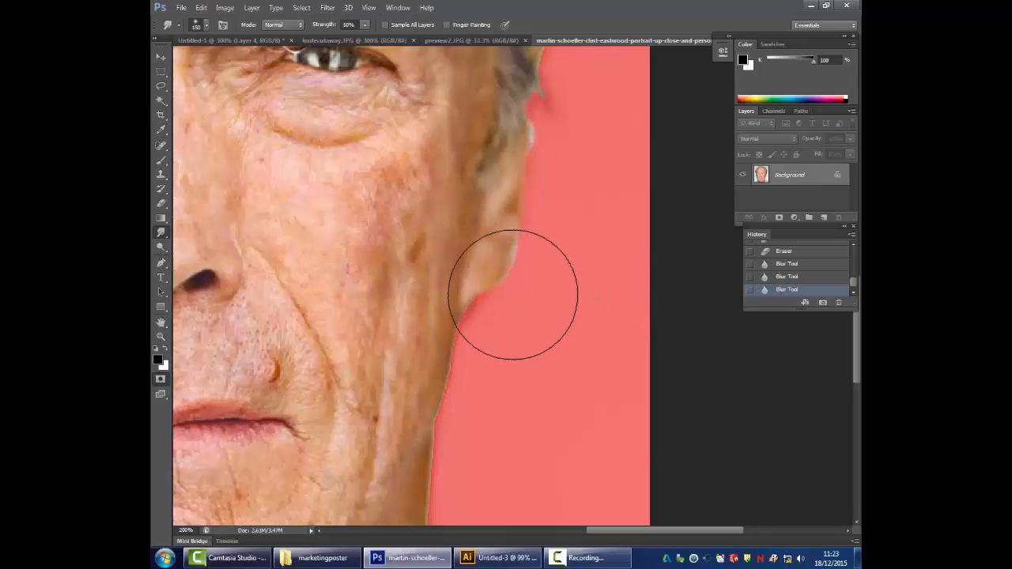
pyautogui.moveTo(513, 306)
pyautogui.mouseDown()
pyautogui.moveTo(557, 247)
pyautogui.moveTo(550, 170)
pyautogui.mouseUp()
pyautogui.moveTo(530, 129); pyautogui.dragTo(523, 133)
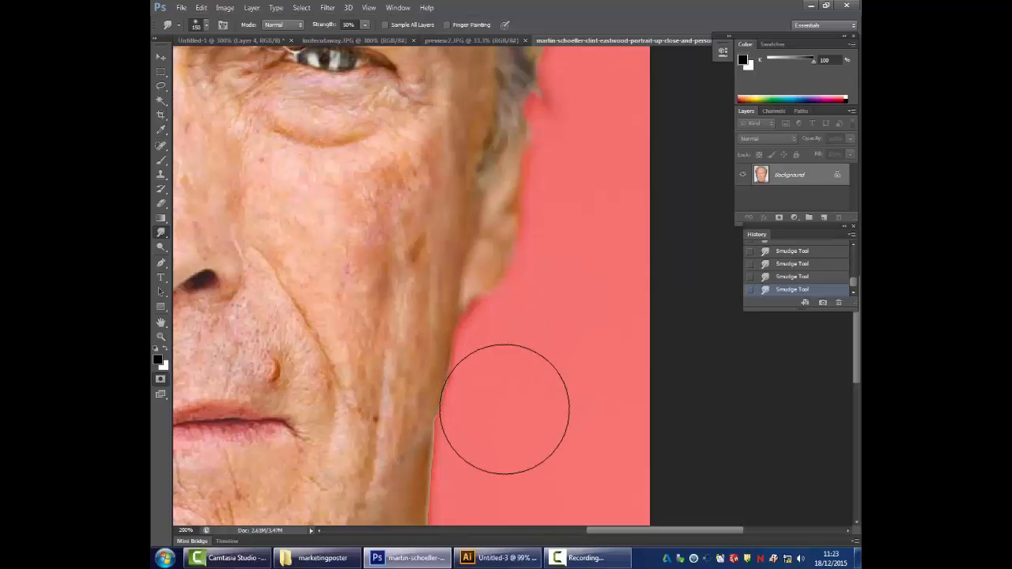
# - Set the Smudge tool to a 5 px brush at 99% strength for working on the top hairline
pyautogui.click(160, 337)
pyautogui.keyDown('alt'); pyautogui.click(396, 184); pyautogui.keyUp('alt')
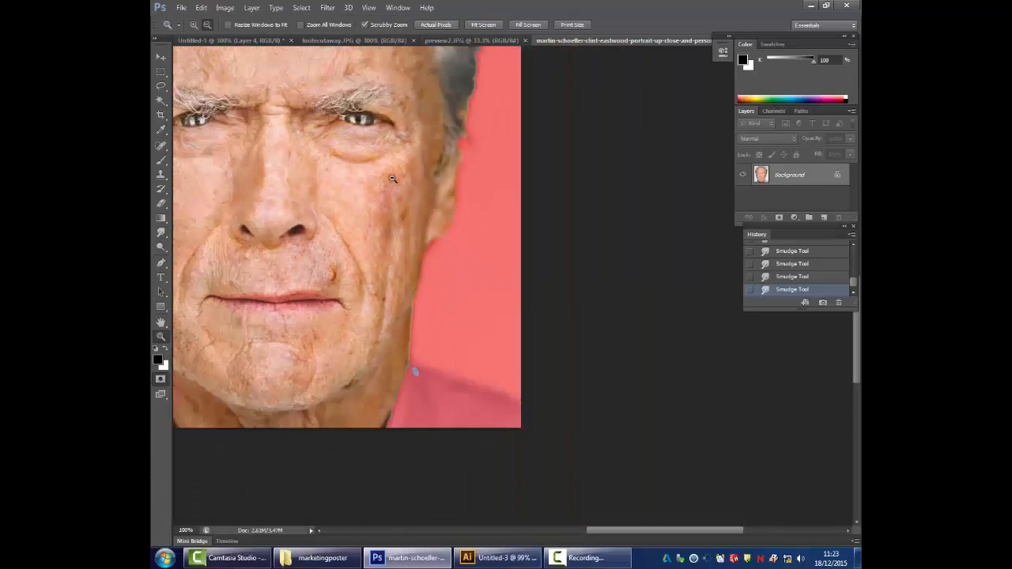
pyautogui.keyDown('alt'); pyautogui.click(335, 142); pyautogui.keyUp('alt')
pyautogui.click(511, 142)
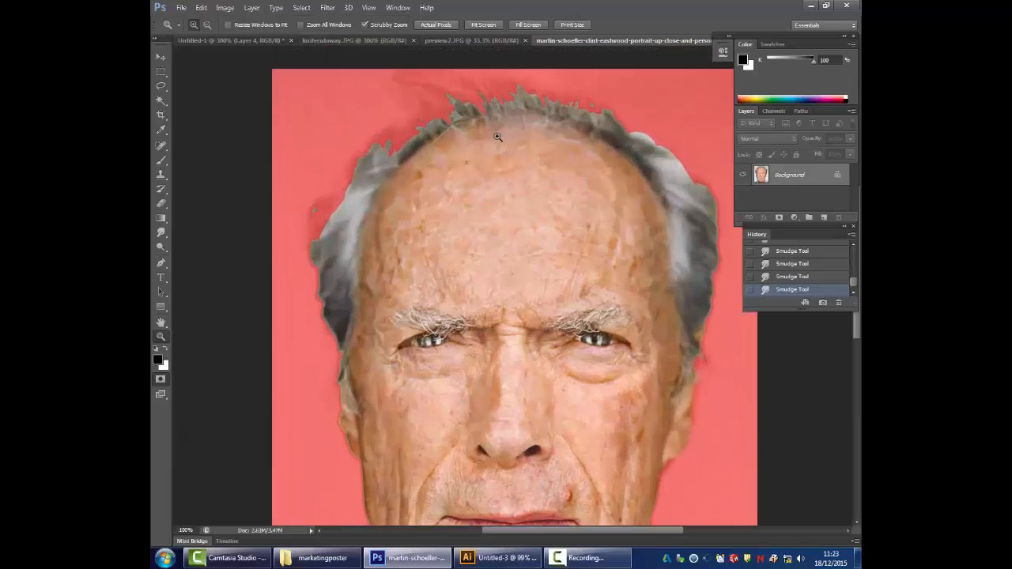
pyautogui.click(498, 137)
pyautogui.moveTo(498, 166); pyautogui.dragTo(483, 378)
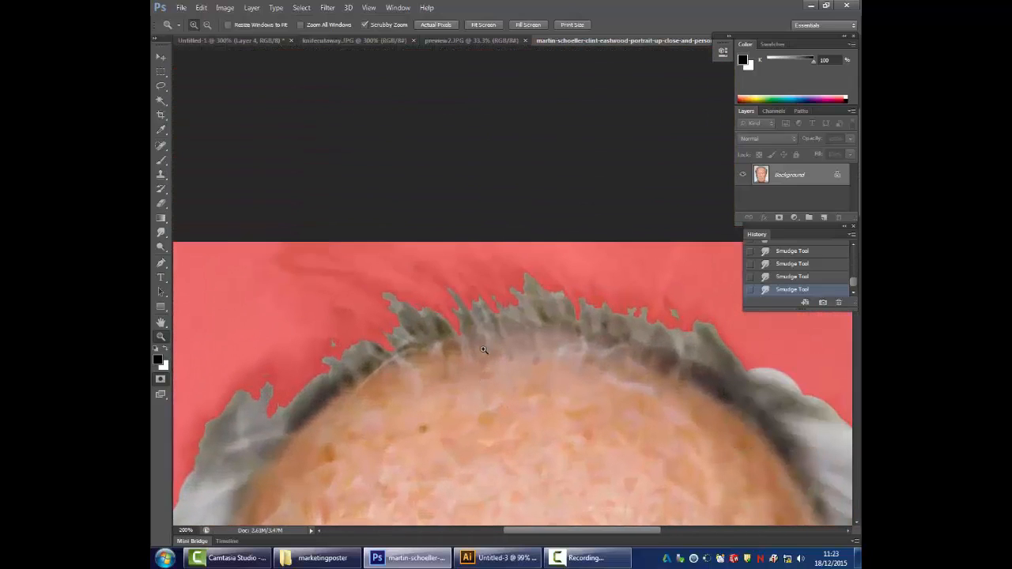
pyautogui.click(163, 233)
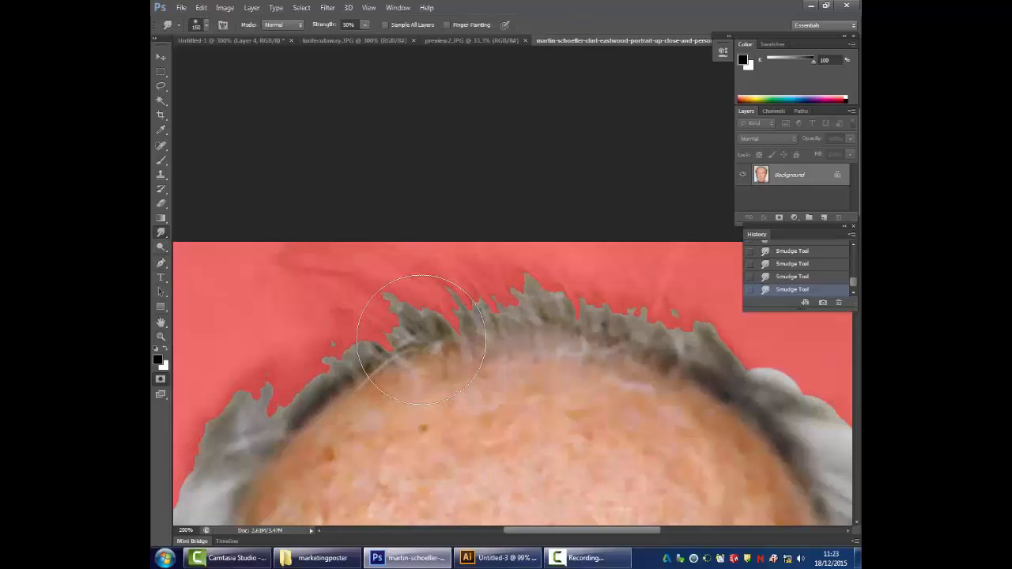
pyautogui.press('[')
pyautogui.press('[')
pyautogui.press('[')
pyautogui.press('[')
pyautogui.press('[')
pyautogui.press('[')
pyautogui.press('[')
pyautogui.press('[')
pyautogui.moveTo(365, 29); pyautogui.dragTo(380, 37)
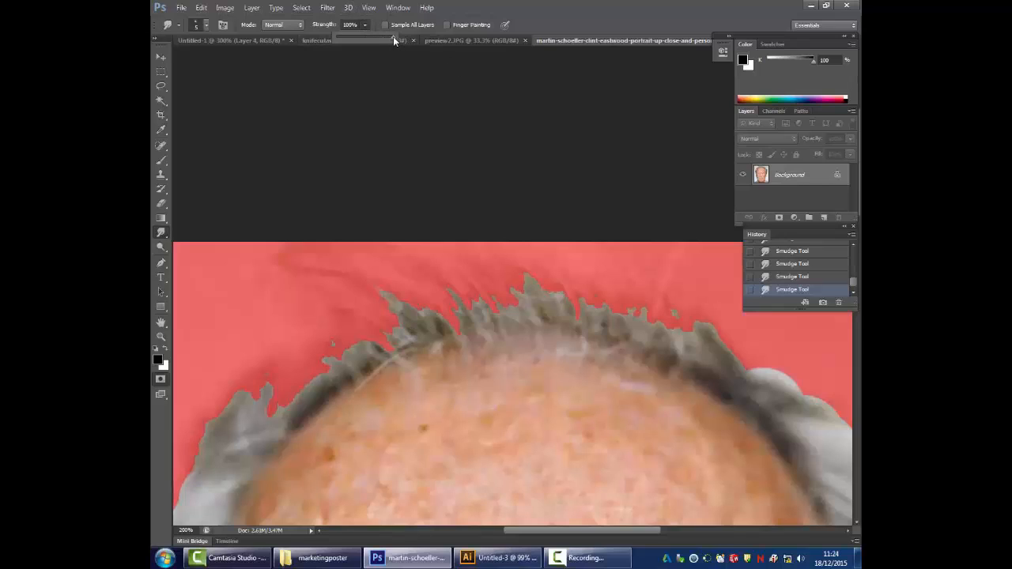
pyautogui.moveTo(392, 37); pyautogui.dragTo(392, 36)
# - Smudge fine strands outward from the tuft left of the hairline's centre into the masked backdrop
pyautogui.moveTo(385, 297); pyautogui.dragTo(346, 259)
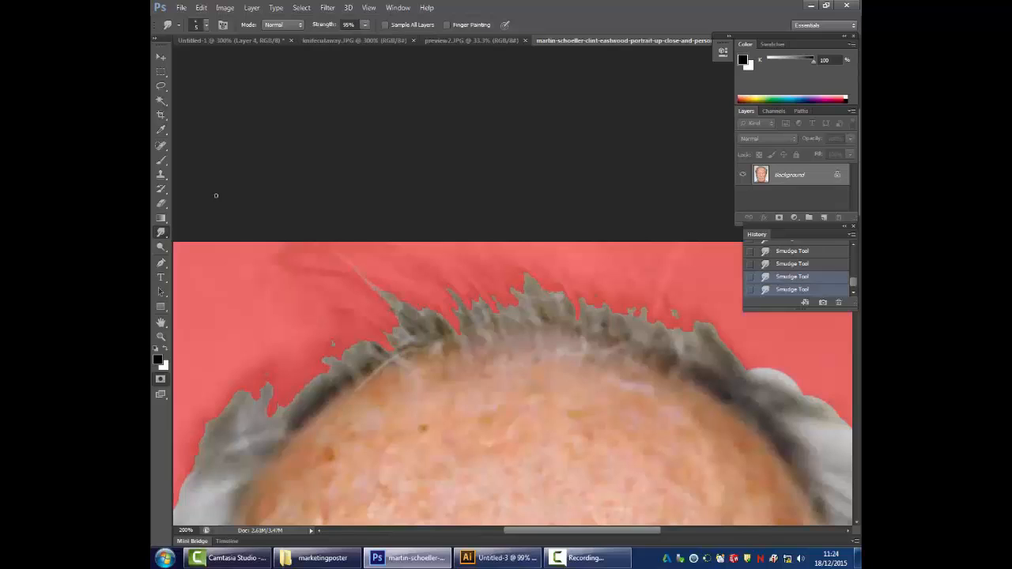
pyautogui.moveTo(393, 318); pyautogui.dragTo(322, 284)
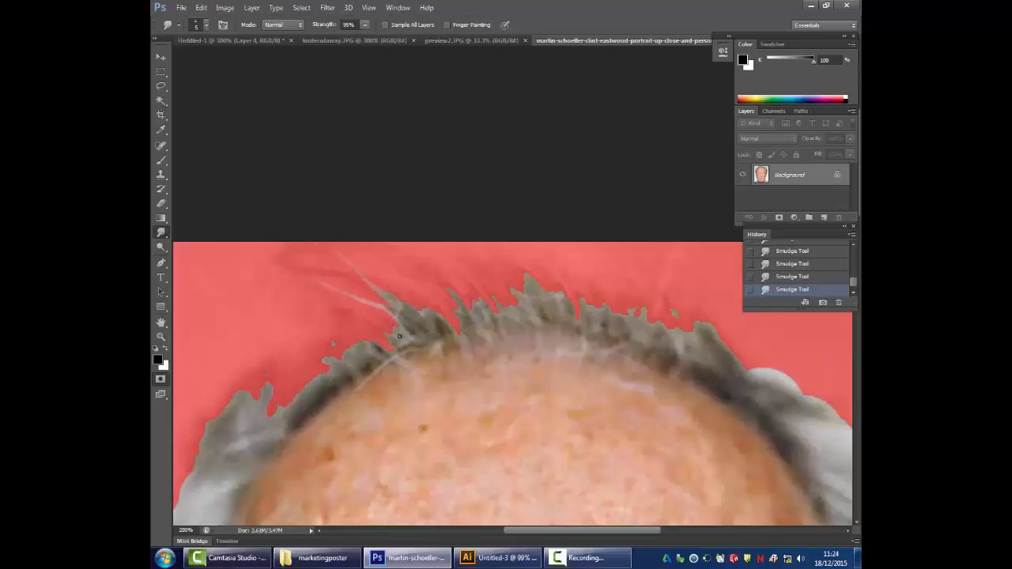
pyautogui.moveTo(399, 336); pyautogui.dragTo(304, 262)
pyautogui.moveTo(389, 293); pyautogui.dragTo(348, 261)
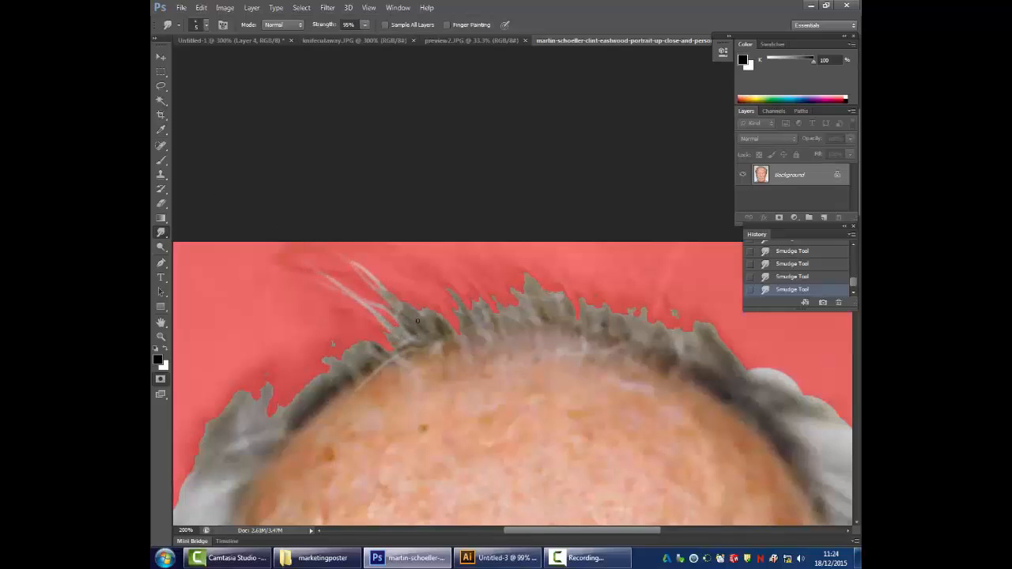
pyautogui.moveTo(417, 320); pyautogui.dragTo(393, 264)
pyautogui.moveTo(431, 310); pyautogui.dragTo(393, 264)
pyautogui.moveTo(439, 314); pyautogui.dragTo(408, 261)
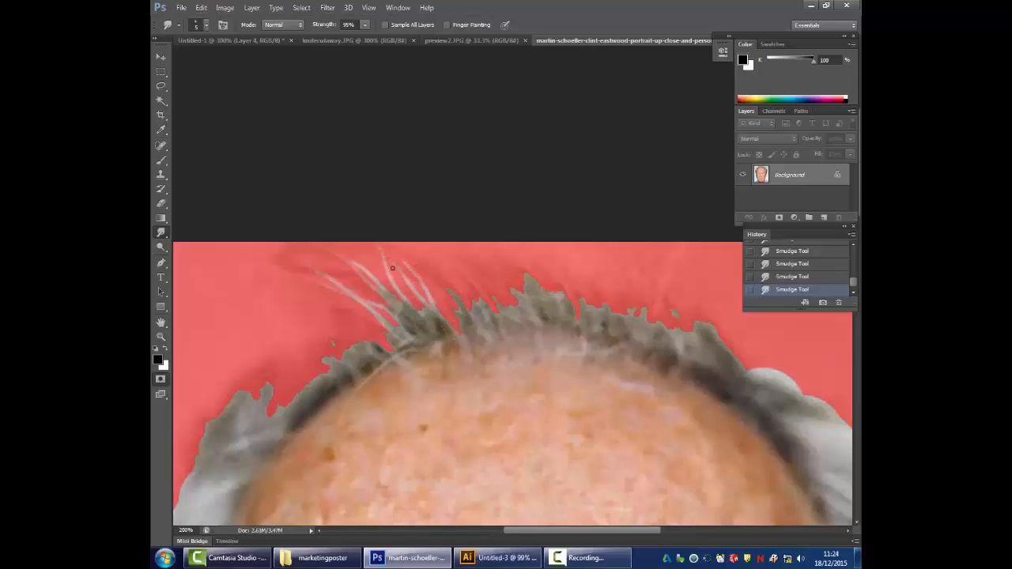
pyautogui.moveTo(458, 322)
pyautogui.mouseDown()
pyautogui.moveTo(385, 249)
pyautogui.moveTo(405, 243)
pyautogui.mouseUp()
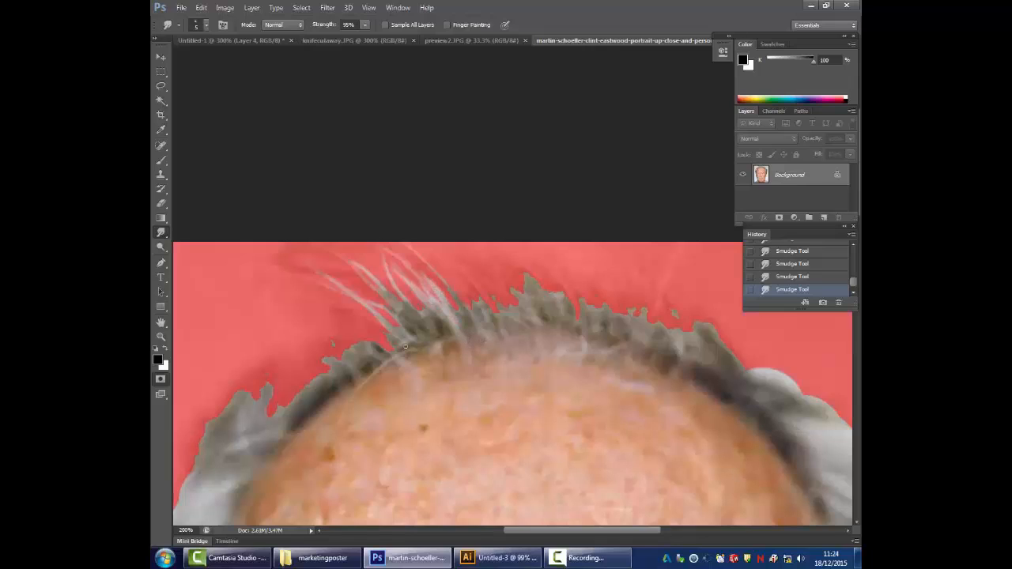
# - Smudge more fine strands outward from the lower hairline, farther toward the image's left side
pyautogui.moveTo(347, 325); pyautogui.dragTo(346, 324)
pyautogui.moveTo(398, 352); pyautogui.dragTo(353, 319)
pyautogui.moveTo(387, 352); pyautogui.dragTo(302, 299)
pyautogui.moveTo(358, 343); pyautogui.dragTo(280, 313)
pyautogui.moveTo(342, 359)
pyautogui.mouseDown()
pyautogui.moveTo(258, 328)
pyautogui.moveTo(289, 330)
pyautogui.mouseUp()
pyautogui.moveTo(384, 338); pyautogui.dragTo(304, 294)
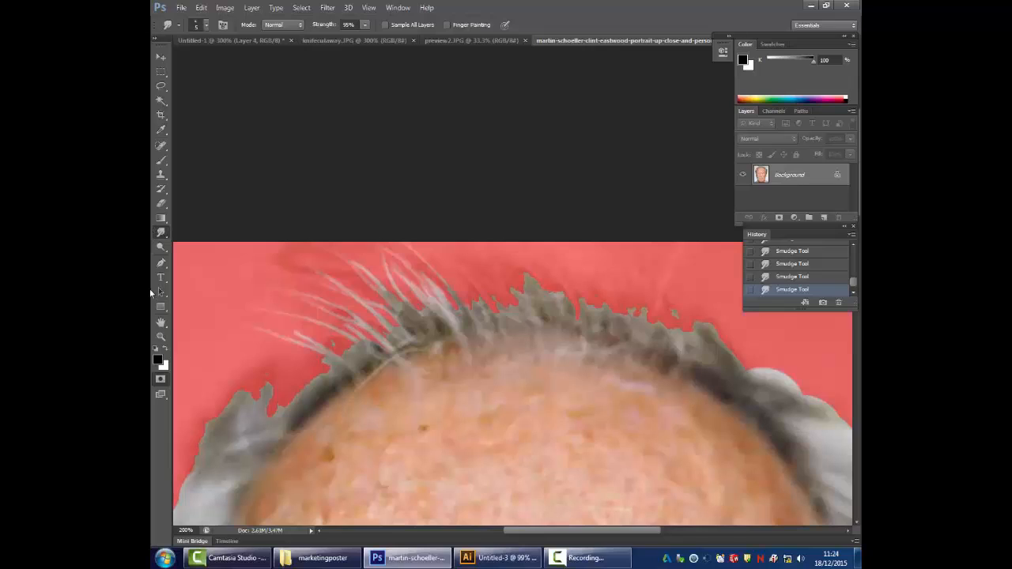
# - Leave Quick Mask to check the refined selection around the whole head, and turn the mask view back on
pyautogui.click(159, 381)
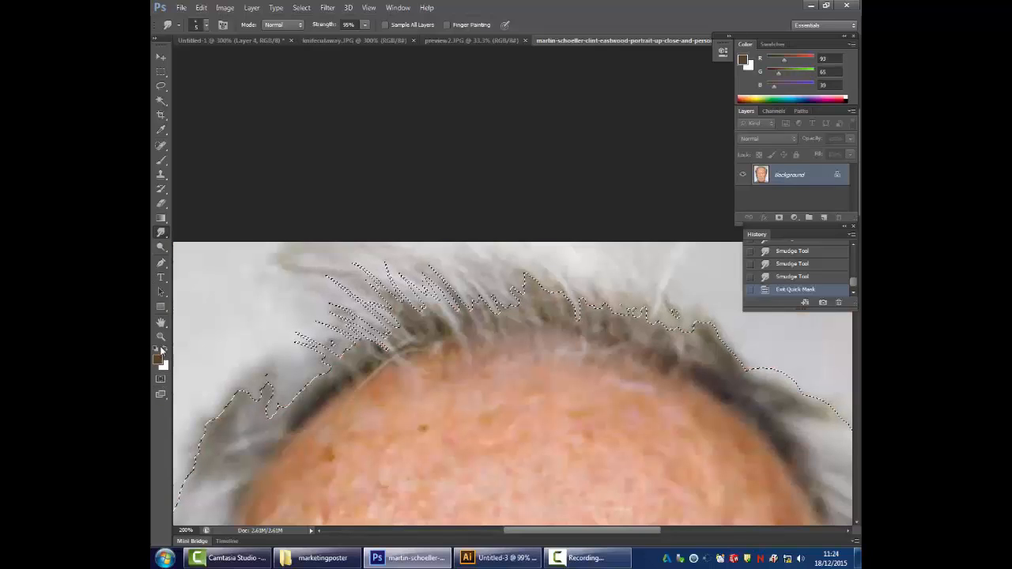
pyautogui.click(160, 337)
pyautogui.keyDown('alt'); pyautogui.click(534, 334); pyautogui.keyUp('alt')
pyautogui.keyDown('alt'); pyautogui.click(531, 337); pyautogui.keyUp('alt')
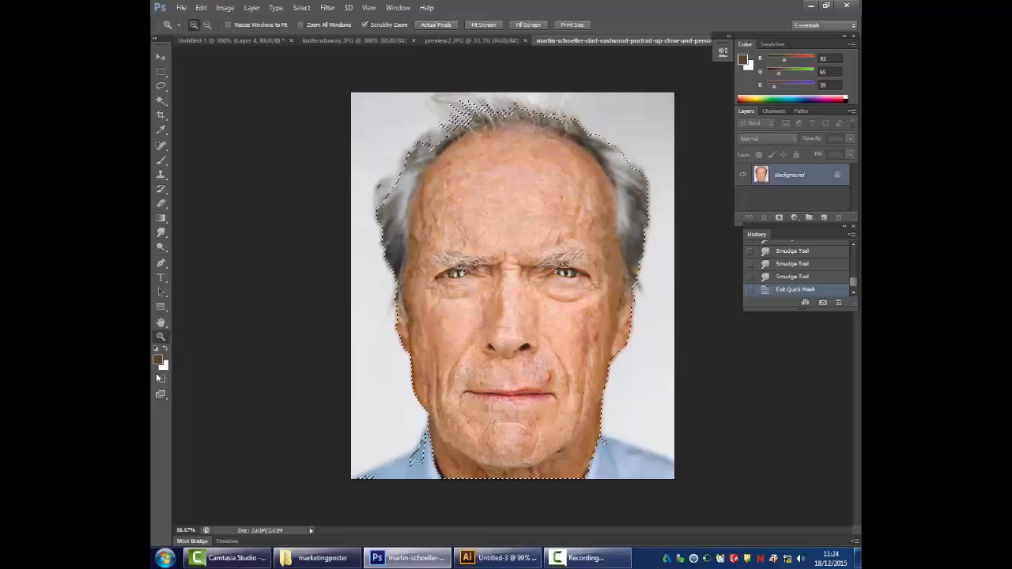
pyautogui.click(160, 377)
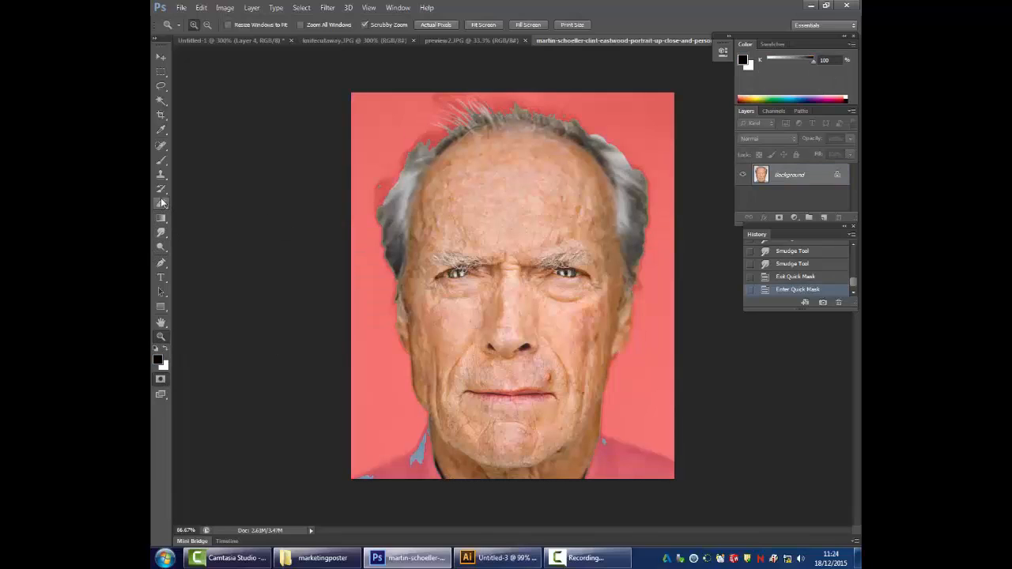
# - Soften the mask edge along the hair on the image's right side with the Blur tool at 100% strength
pyautogui.click(161, 247)
pyautogui.click(160, 233)
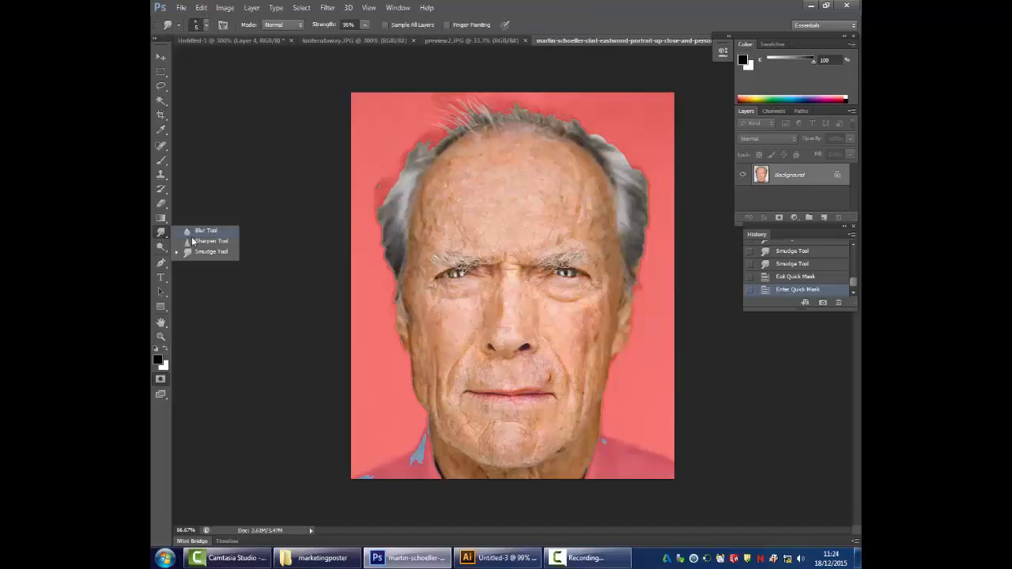
pyautogui.click(204, 230)
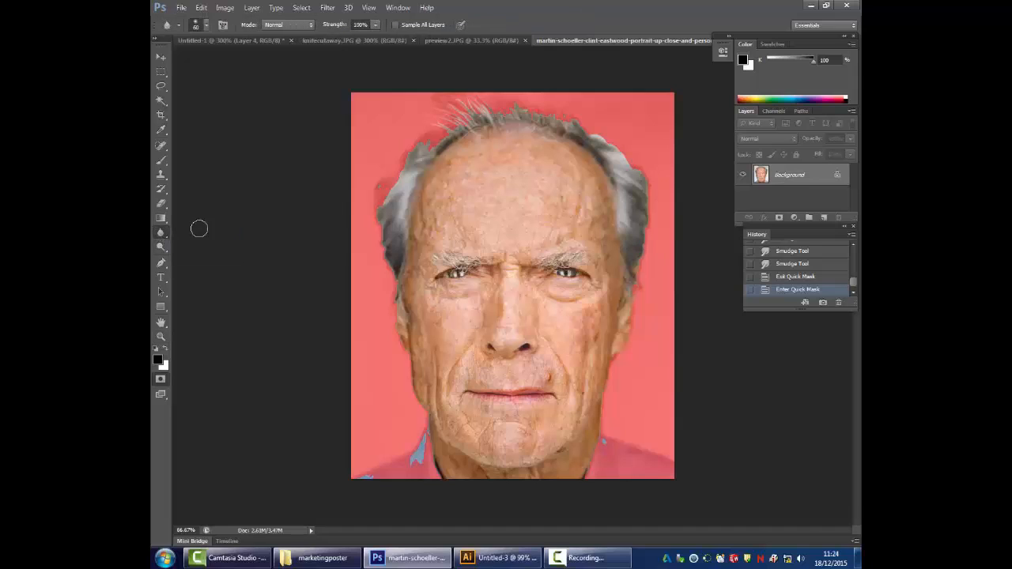
pyautogui.click(639, 176)
pyautogui.press(']')
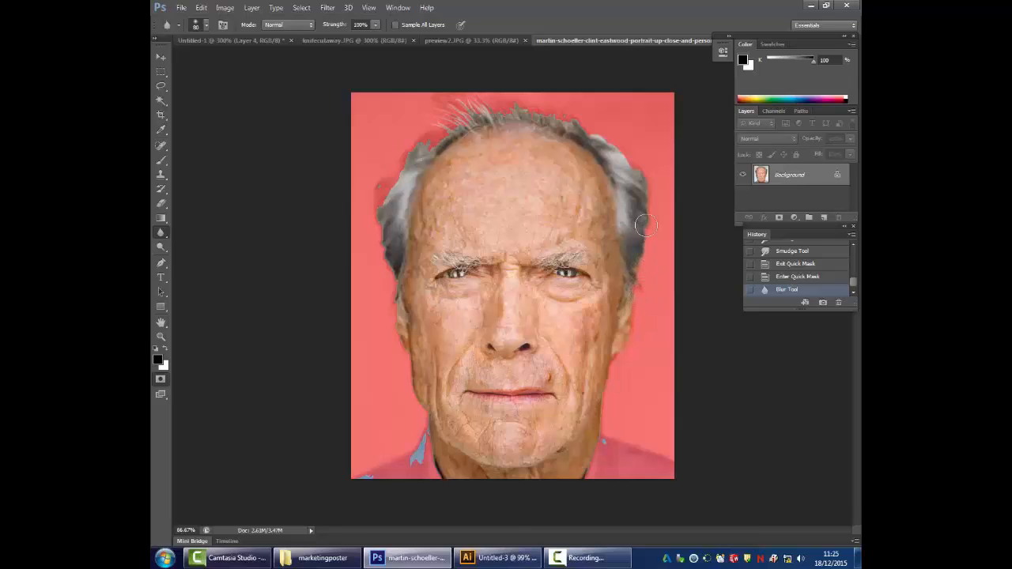
pyautogui.moveTo(652, 230); pyautogui.dragTo(640, 201)
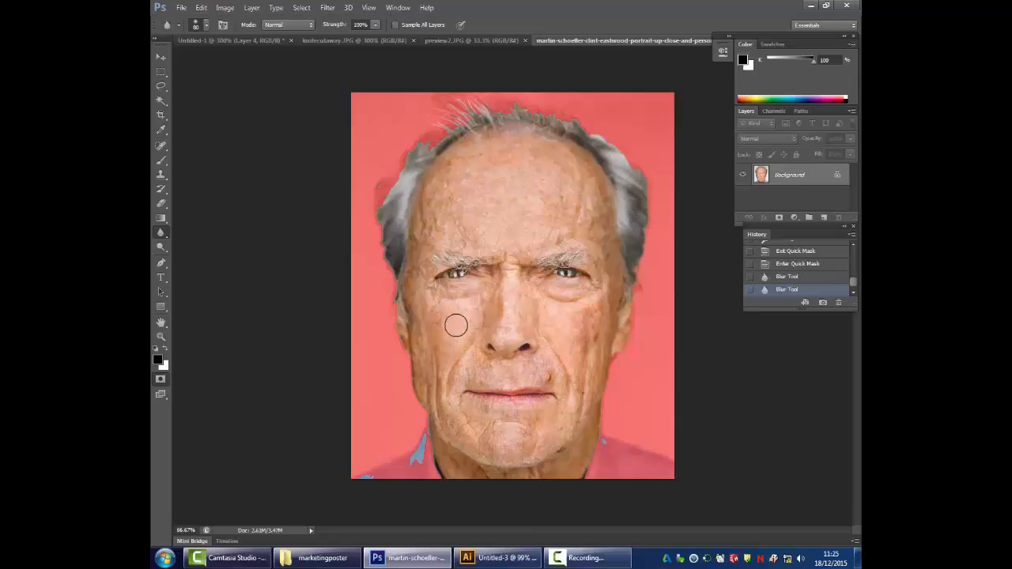
# - Lasso the hair and ear area on the image's right side and soften its mask edge with a Gaussian Blur of about 8.2 pixels
pyautogui.click(161, 85)
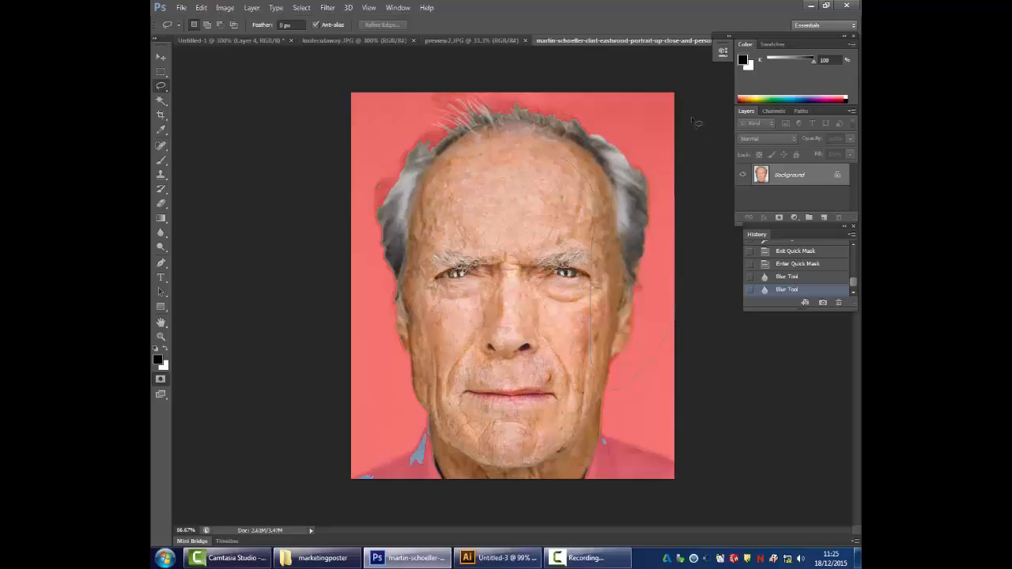
pyautogui.moveTo(676, 308); pyautogui.dragTo(683, 261)
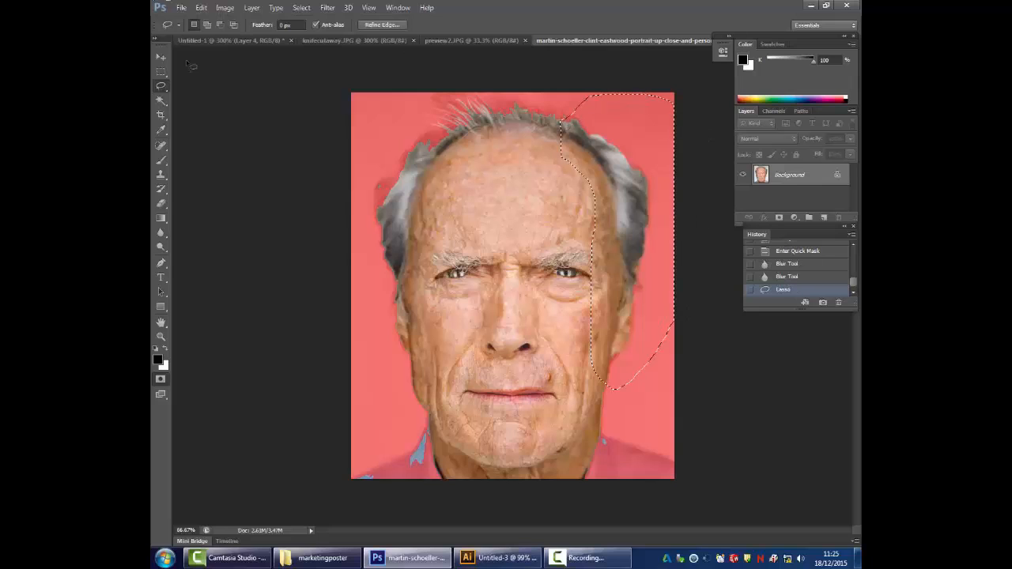
pyautogui.click(327, 7)
pyautogui.moveTo(354, 124)
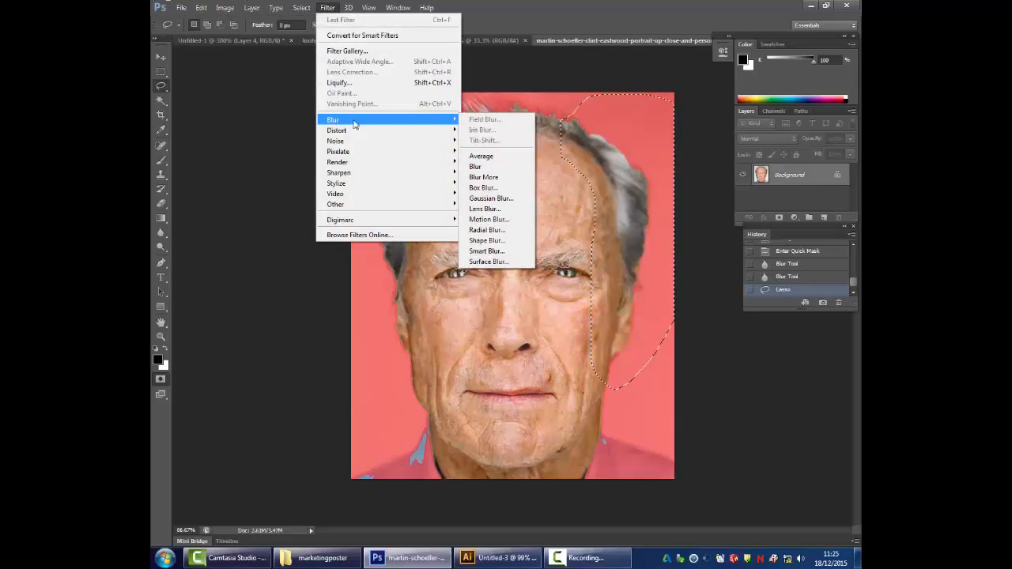
pyautogui.click(492, 199)
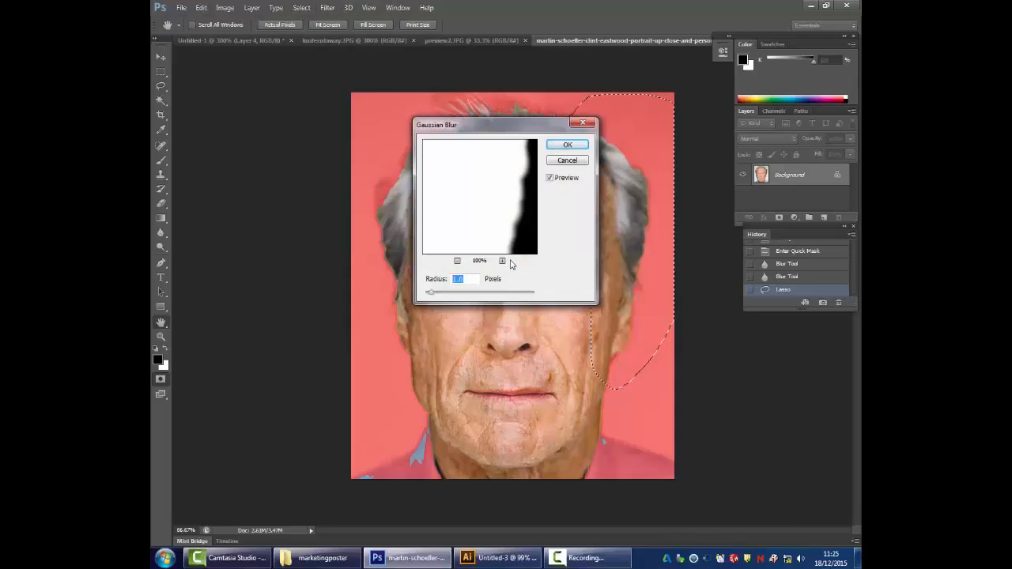
pyautogui.moveTo(431, 170); pyautogui.dragTo(429, 318)
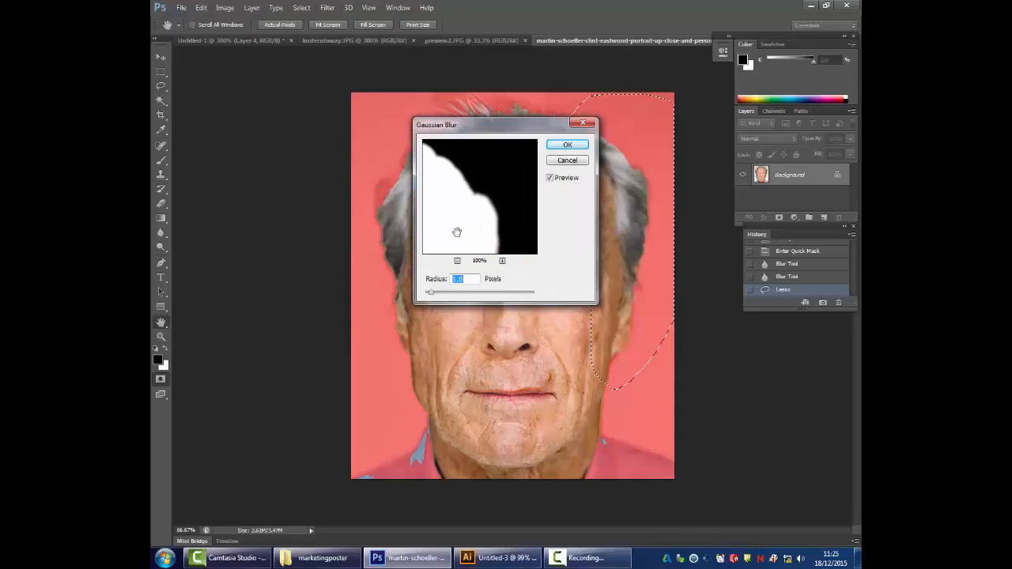
pyautogui.moveTo(460, 203); pyautogui.dragTo(488, 236)
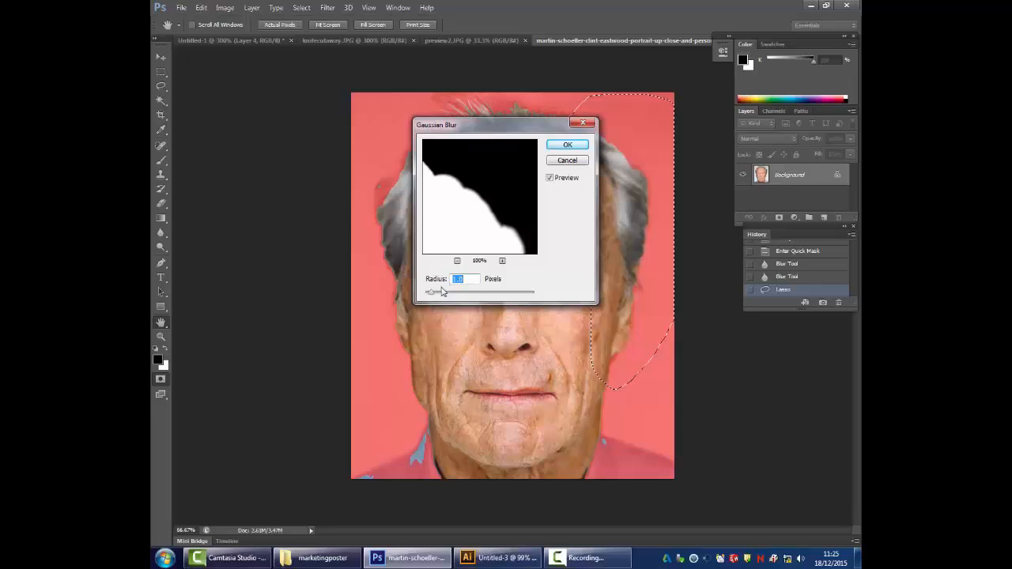
pyautogui.moveTo(441, 296)
pyautogui.mouseDown()
pyautogui.moveTo(471, 295)
pyautogui.moveTo(454, 300)
pyautogui.mouseUp()
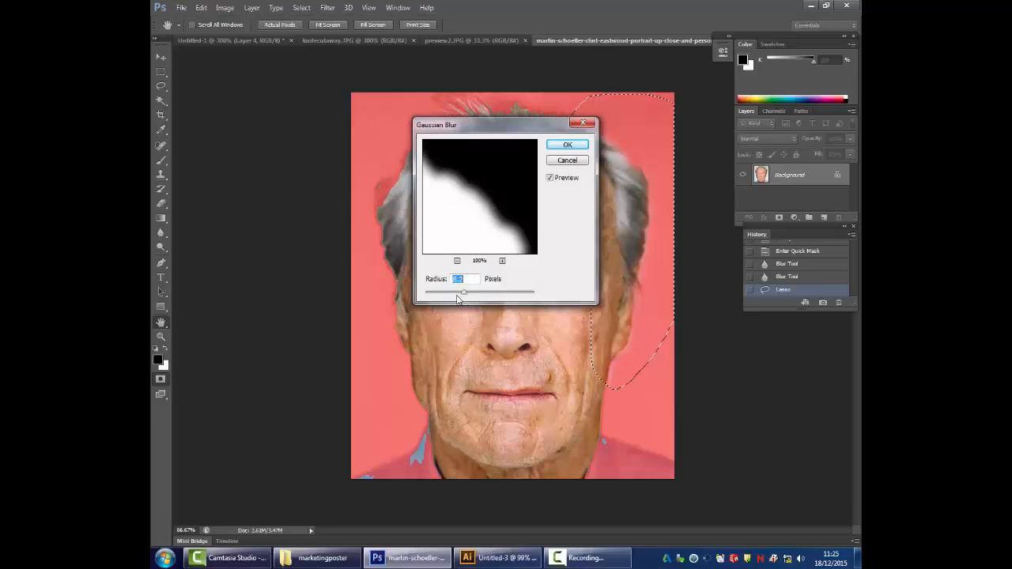
pyautogui.click(575, 150)
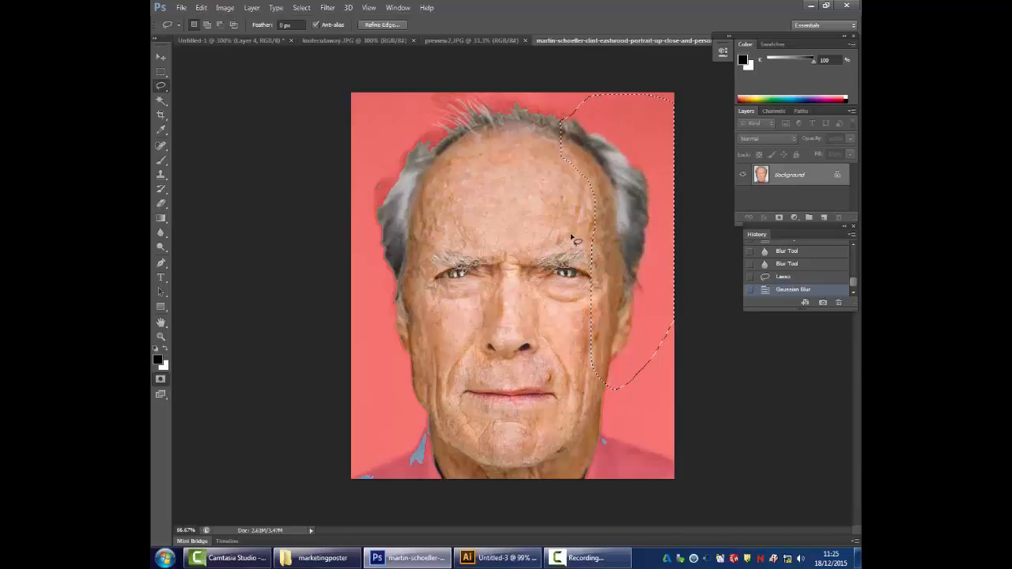
# - Deselect the lassoed area, exit Quick Mask, and copy the selected head into the Untitled-1 poster as a new layer
pyautogui.hotkey('ctrl', 'd')
pyautogui.click(160, 379)
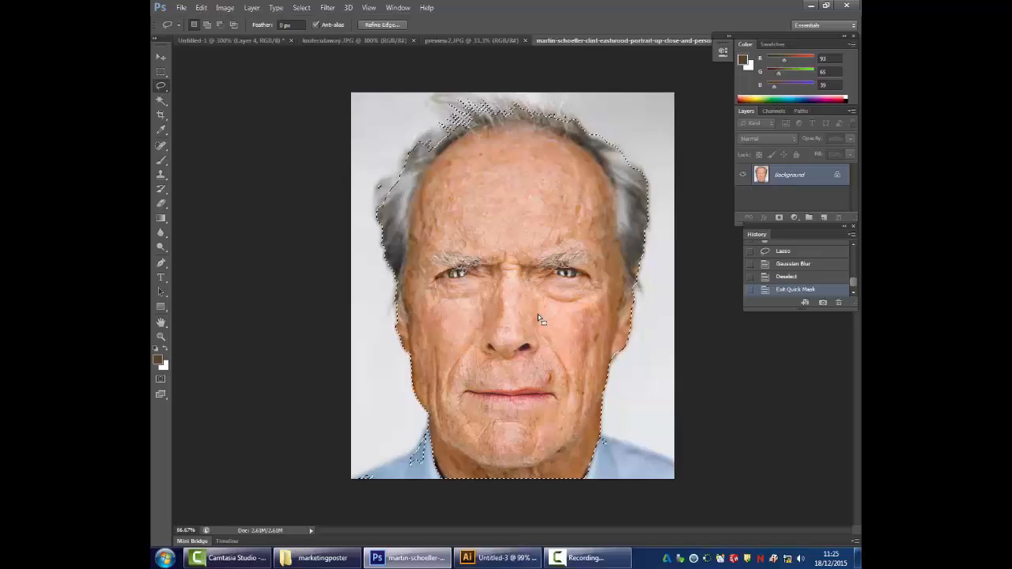
pyautogui.click(232, 42)
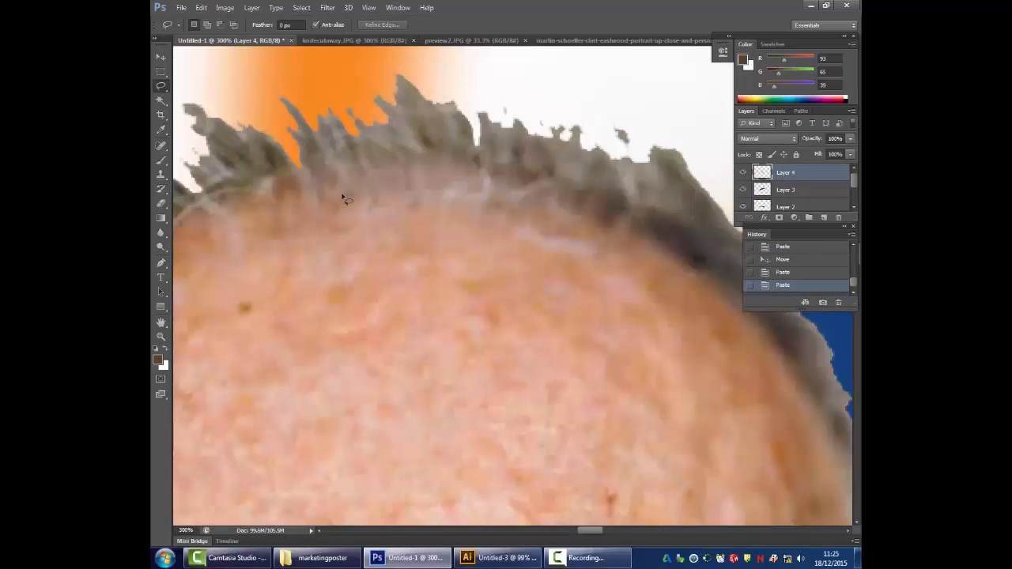
pyautogui.hotkey('ctrl', 'v')
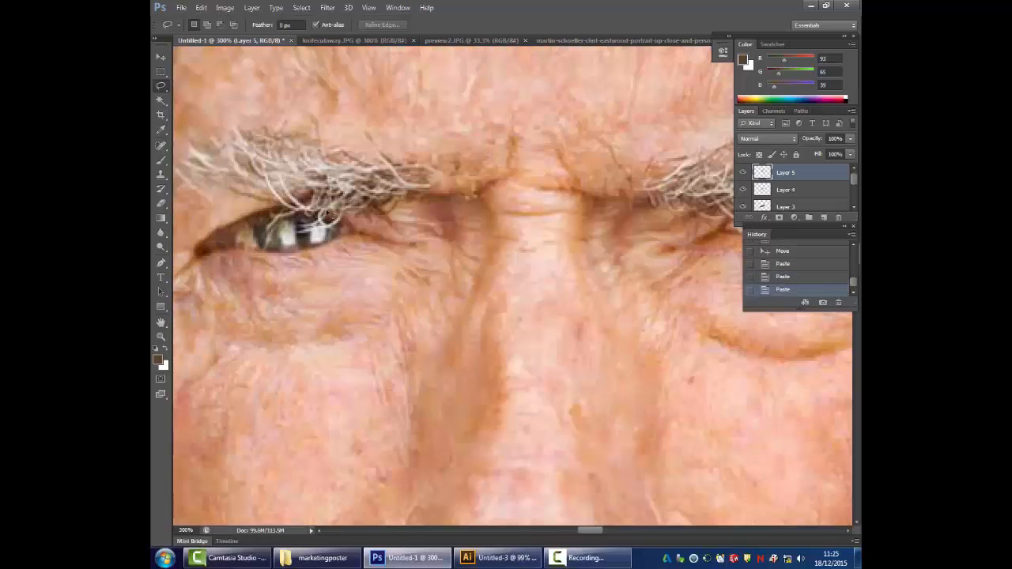
# - Move the newly pasted head down and to the right of the earlier cut-out to compare their hair edges on the poster
pyautogui.click(161, 337)
pyautogui.keyDown('alt'); pyautogui.click(464, 189); pyautogui.keyUp('alt')
pyautogui.keyDown('alt'); pyautogui.click(464, 189); pyautogui.keyUp('alt')
pyautogui.keyDown('alt'); pyautogui.click(464, 189); pyautogui.keyUp('alt')
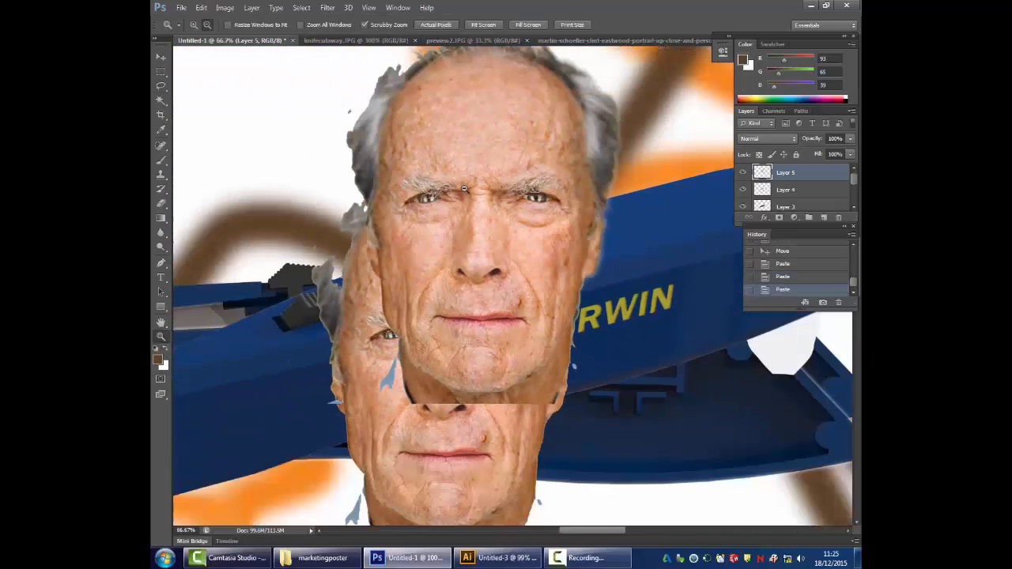
pyautogui.click(161, 58)
pyautogui.moveTo(515, 135); pyautogui.dragTo(783, 315)
pyautogui.moveTo(656, 229); pyautogui.dragTo(585, 264)
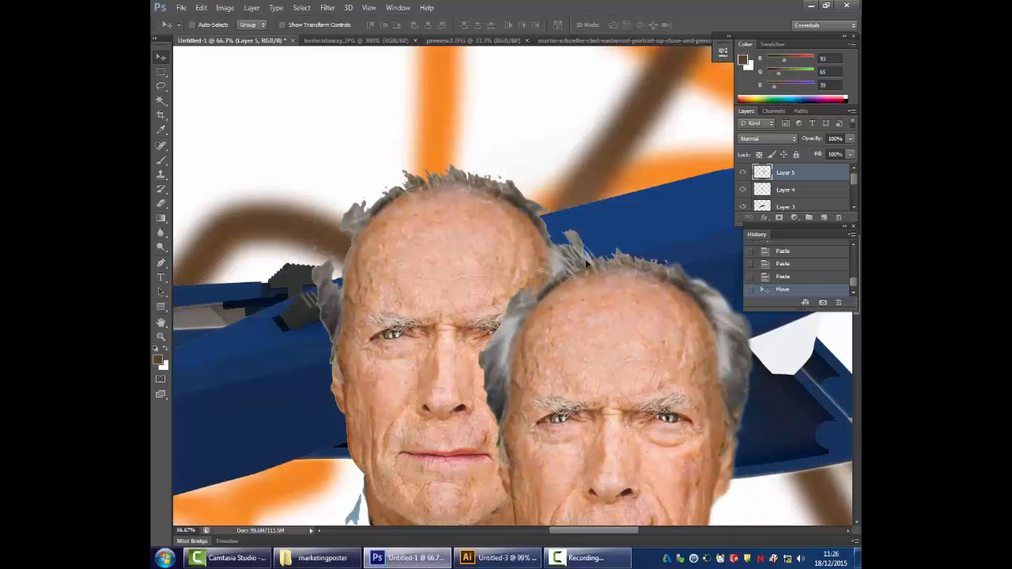
pyautogui.click(161, 336)
pyautogui.keyDown('alt'); pyautogui.click(686, 329); pyautogui.keyUp('alt')
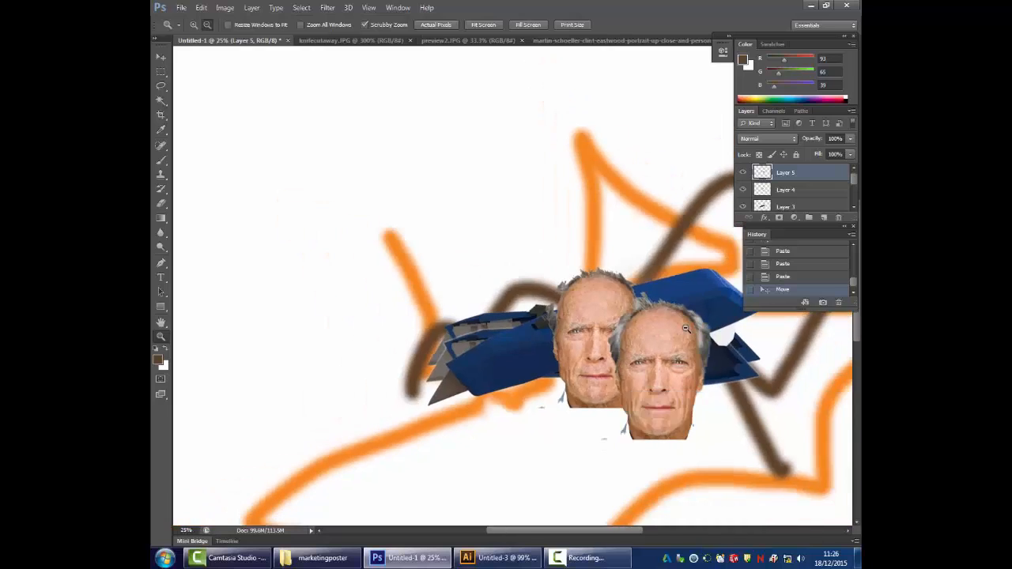
pyautogui.keyDown('alt'); pyautogui.click(686, 329); pyautogui.keyUp('alt')
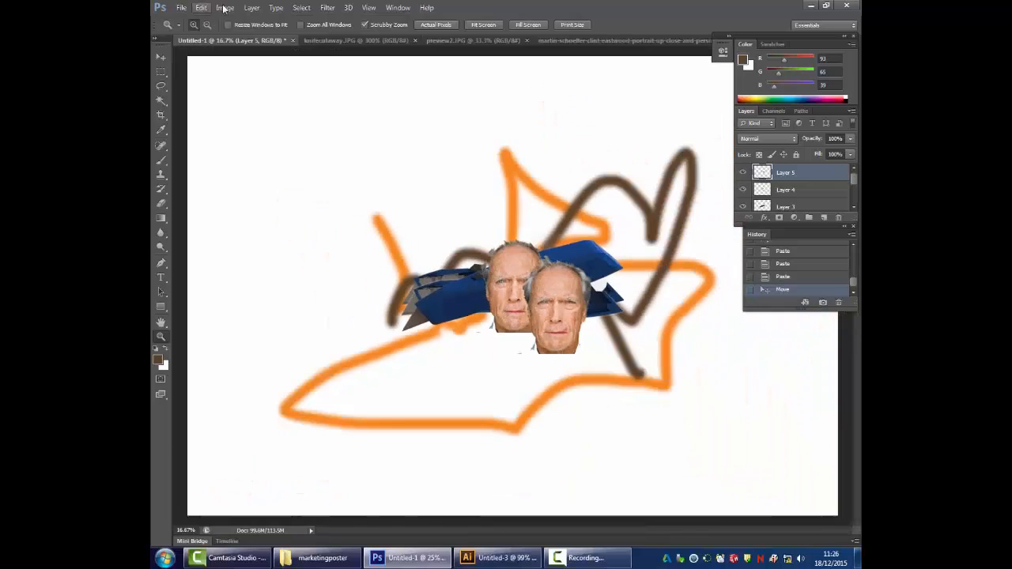
# - Return to the portrait document and clear the head selection
pyautogui.click(620, 40)
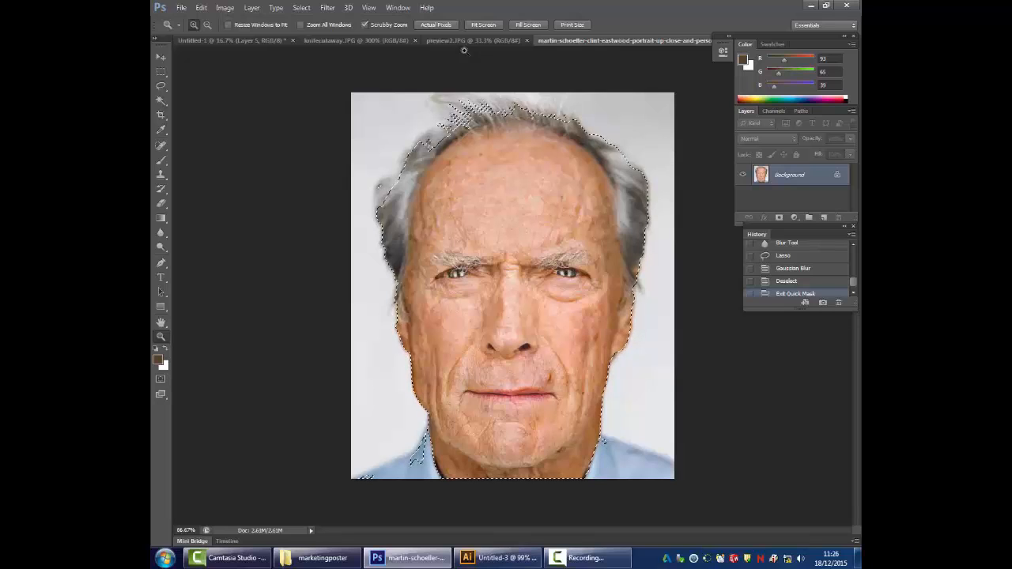
pyautogui.hotkey('ctrl', 'd')
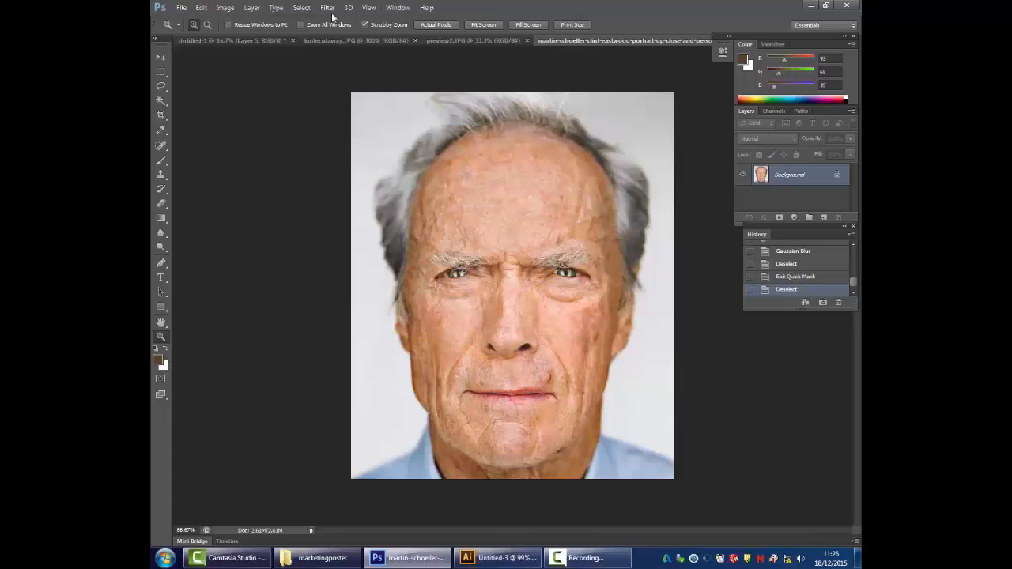
# - Try a Color Range selection of the portrait's pale background, raising the fuzziness to 130
pyautogui.click(298, 12)
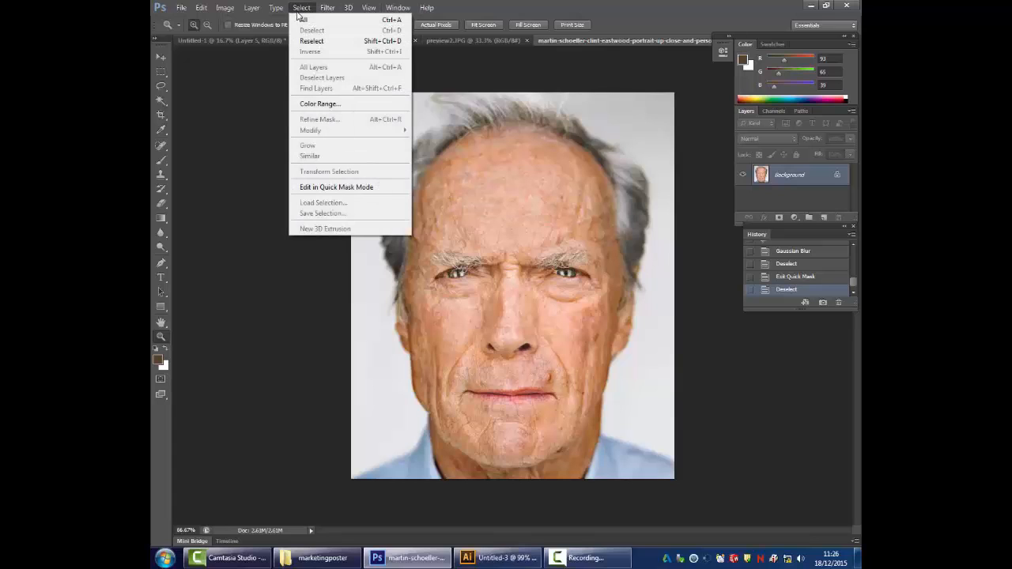
pyautogui.click(335, 106)
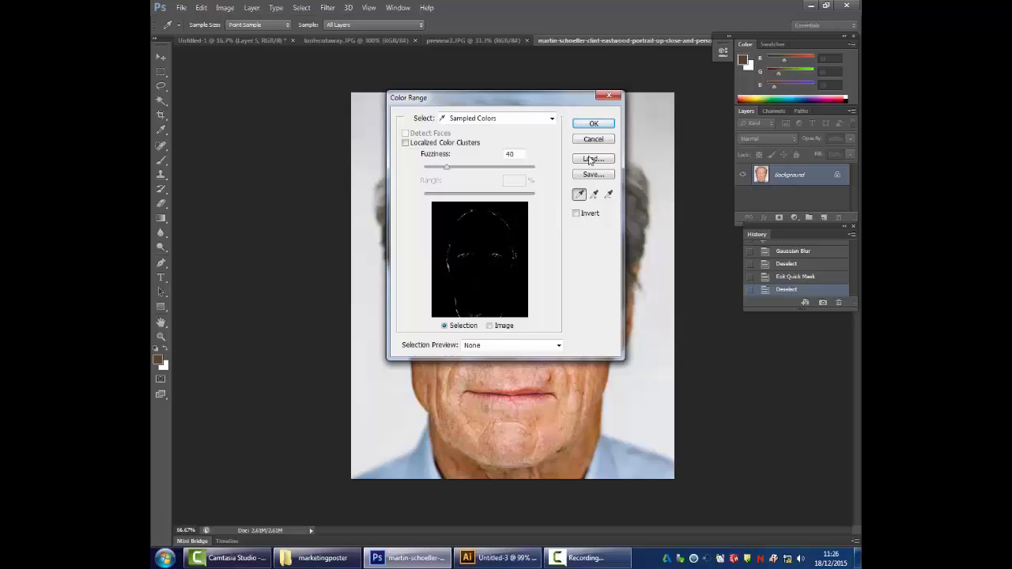
pyautogui.moveTo(554, 105); pyautogui.dragTo(753, 166)
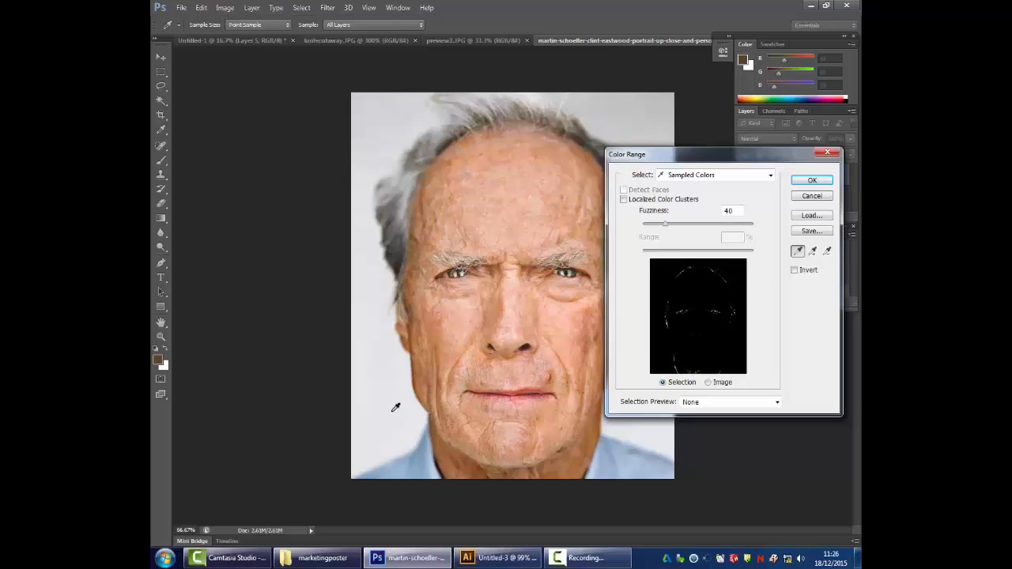
pyautogui.click(379, 389)
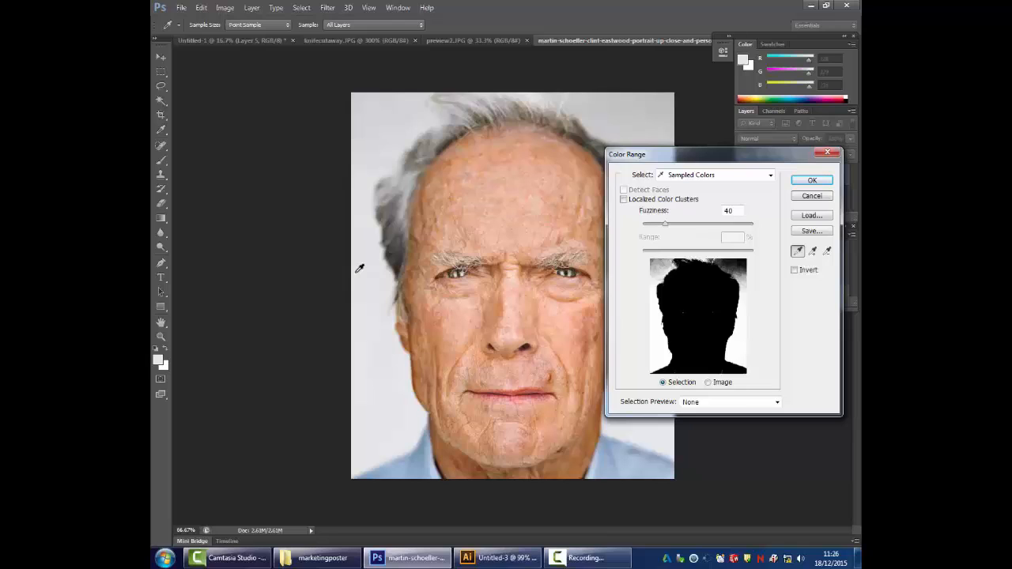
pyautogui.moveTo(671, 226); pyautogui.dragTo(686, 224)
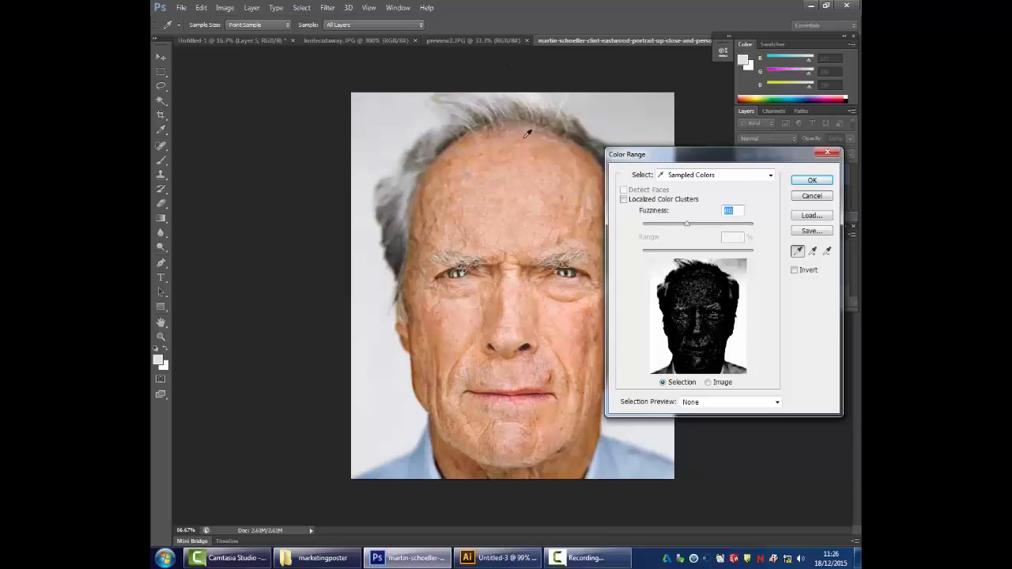
pyautogui.moveTo(686, 225); pyautogui.dragTo(714, 224)
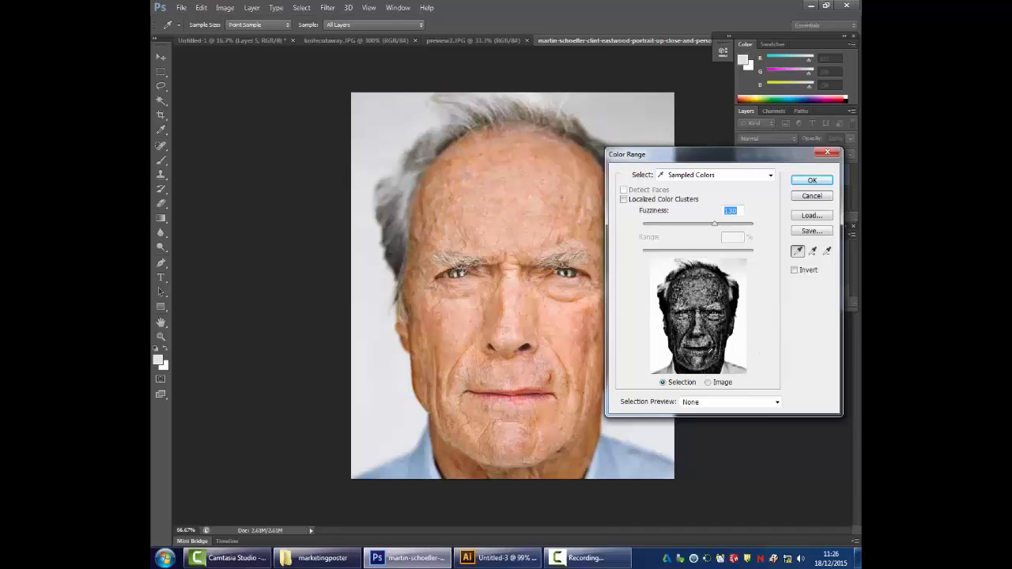
pyautogui.click(812, 195)
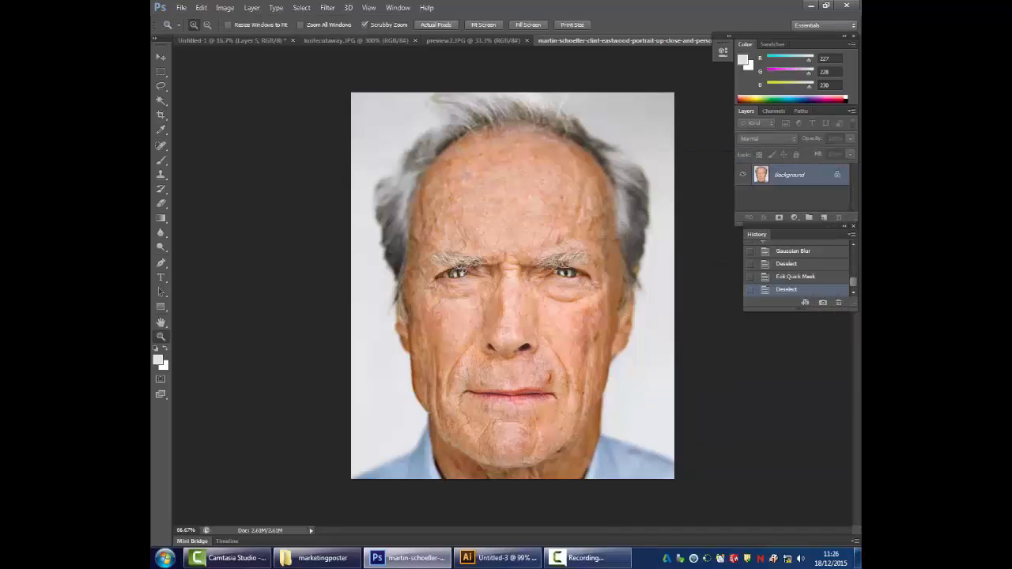
# - Switch to the preview2.JPG knife image and clear its existing selection
pyautogui.click(462, 38)
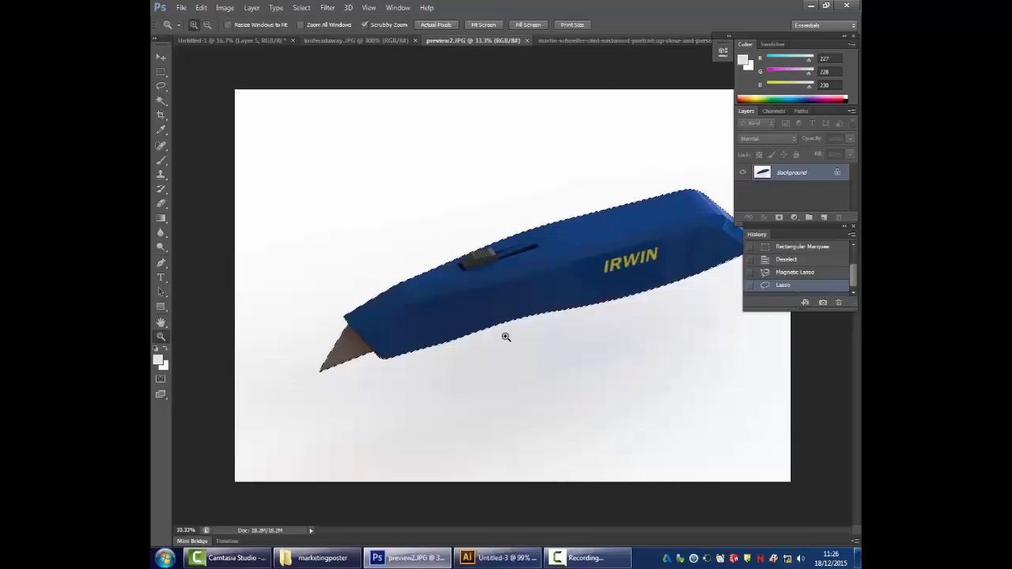
pyautogui.hotkey('ctrl', 'd')
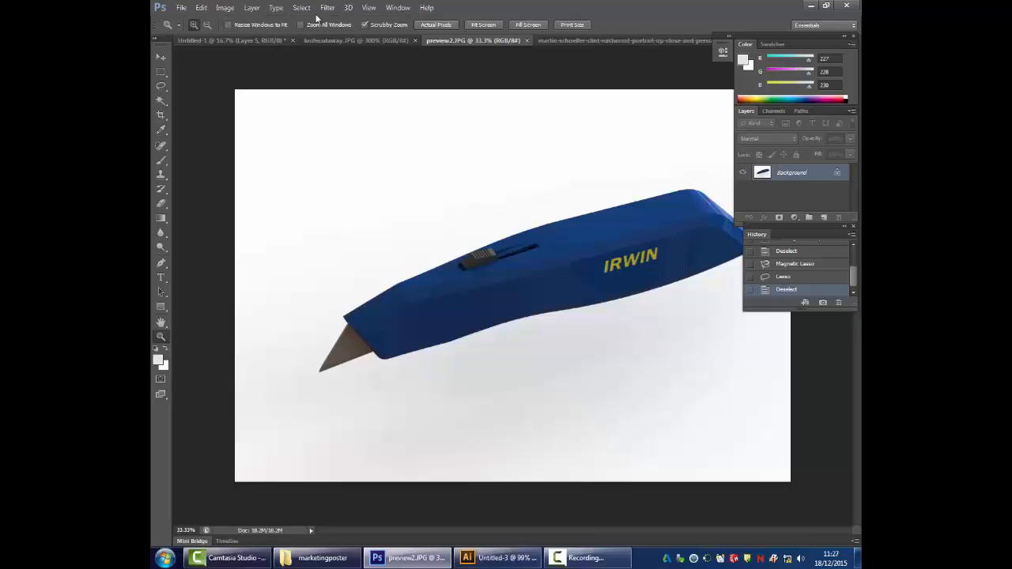
# - Try selecting the yellow IRWIN letters one by one with the Magic Wand, and clear that selection
pyautogui.click(160, 100)
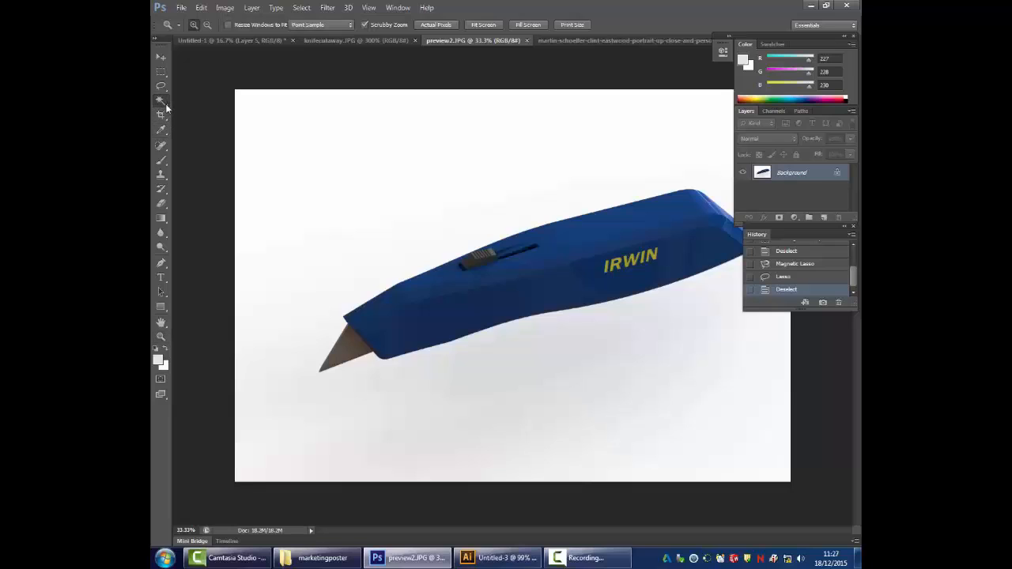
pyautogui.click(606, 269)
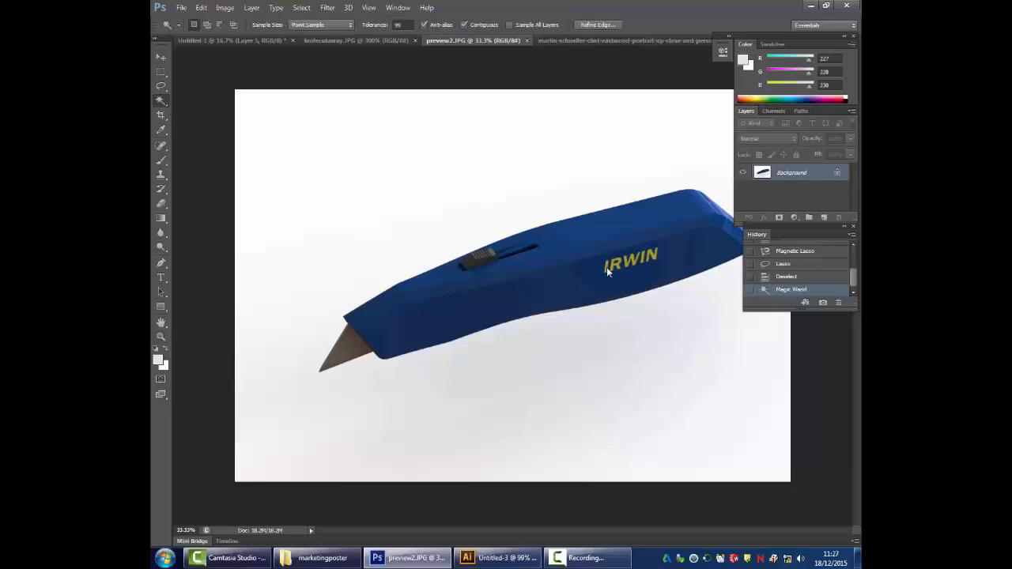
pyautogui.keyDown('shift'); pyautogui.click(621, 265); pyautogui.keyUp('shift')
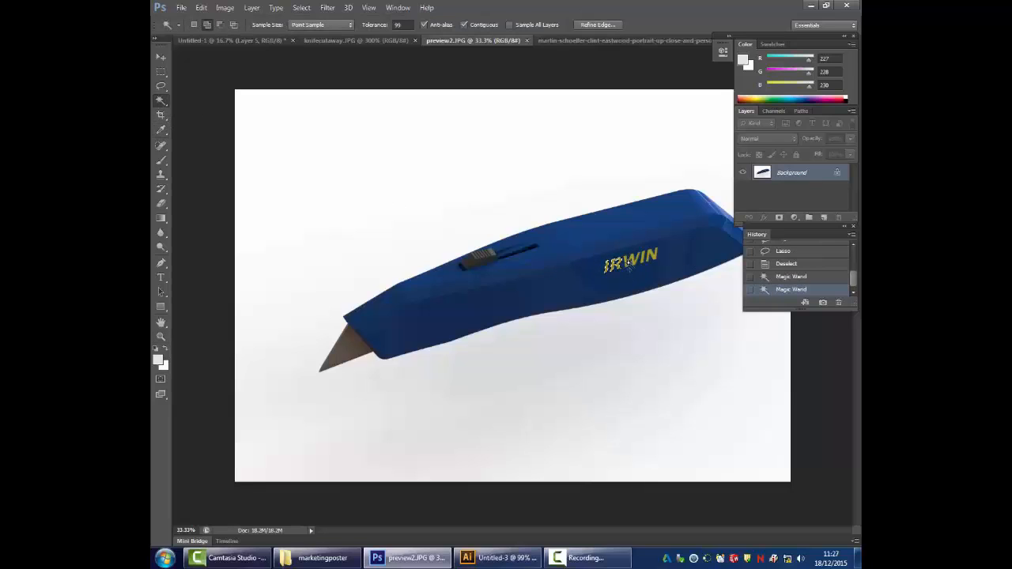
pyautogui.keyDown('shift'); pyautogui.click(628, 262); pyautogui.keyUp('shift')
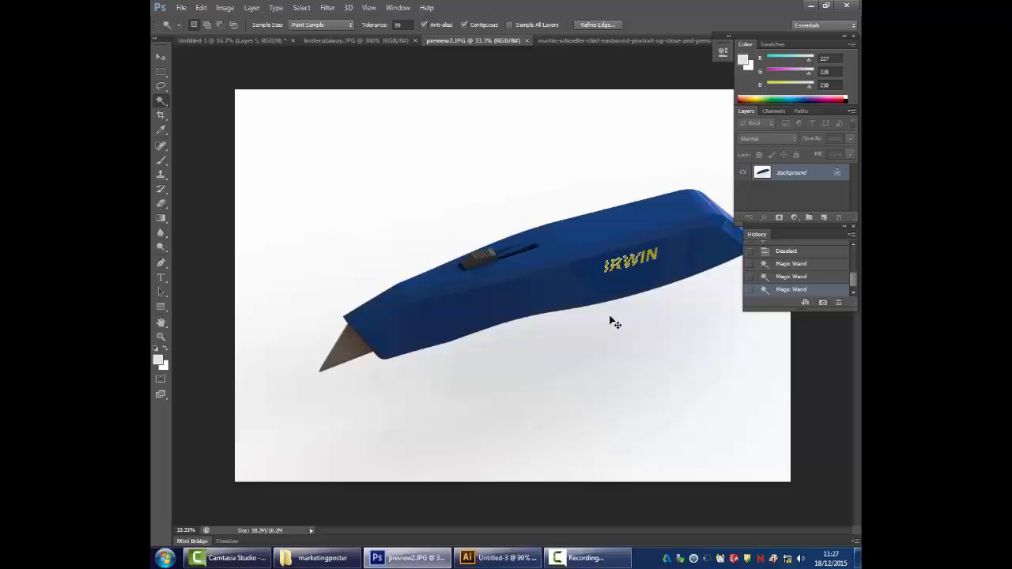
pyautogui.hotkey('ctrl', 'd')
# - Select the yellow IRWIN lettering on the knife with Color Range, sampling its colour at a fuzziness of 144
pyautogui.click(301, 7)
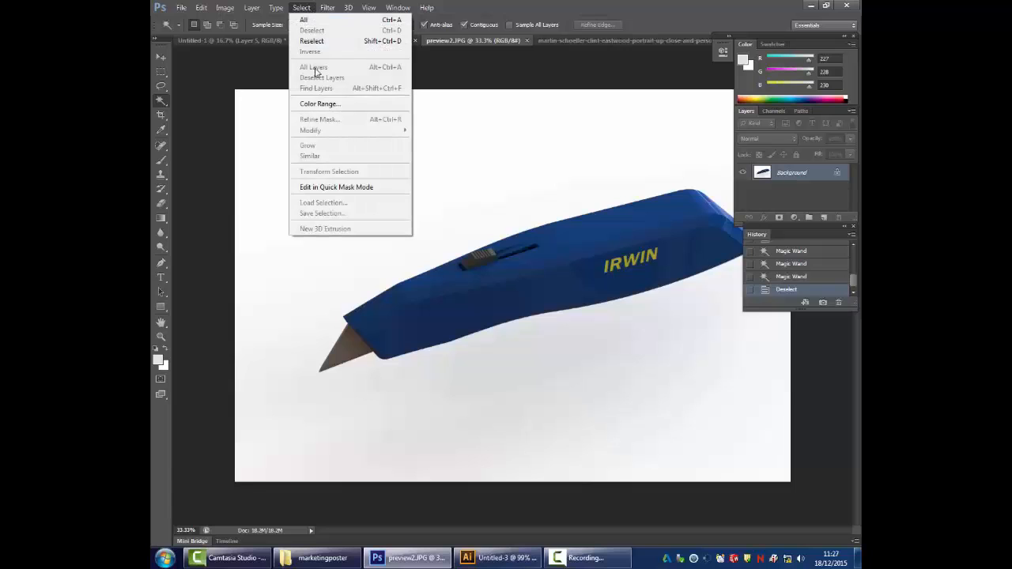
pyautogui.click(319, 108)
pyautogui.moveTo(680, 158); pyautogui.dragTo(252, 193)
pyautogui.click(607, 267)
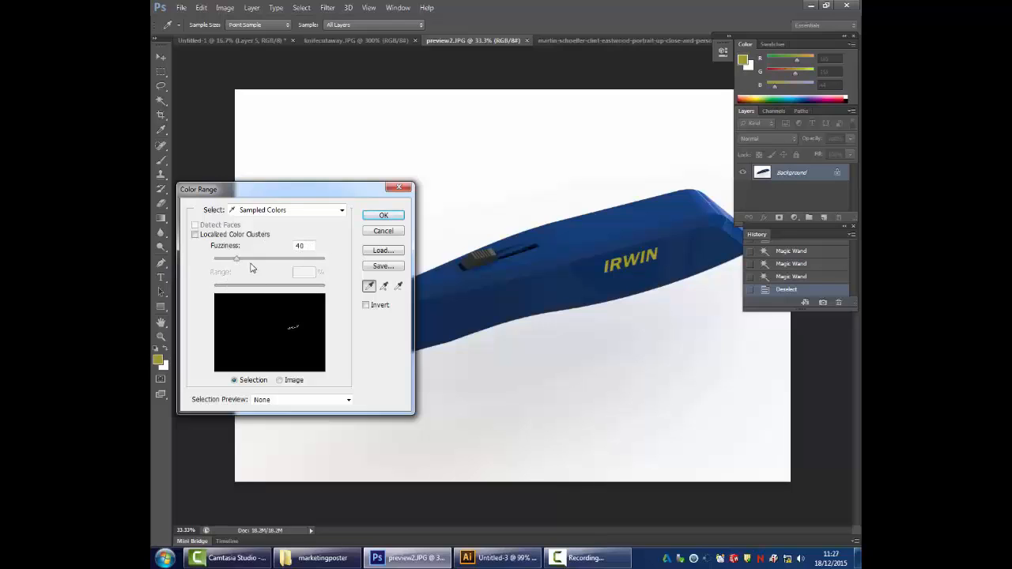
pyautogui.moveTo(234, 263); pyautogui.dragTo(337, 259)
pyautogui.moveTo(316, 196); pyautogui.dragTo(289, 99)
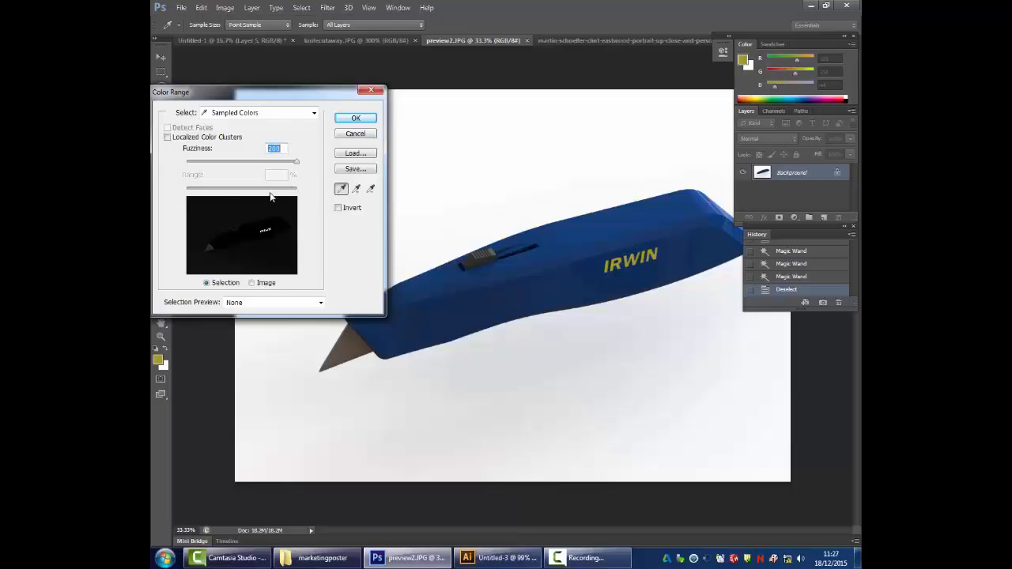
pyautogui.moveTo(291, 165); pyautogui.dragTo(267, 175)
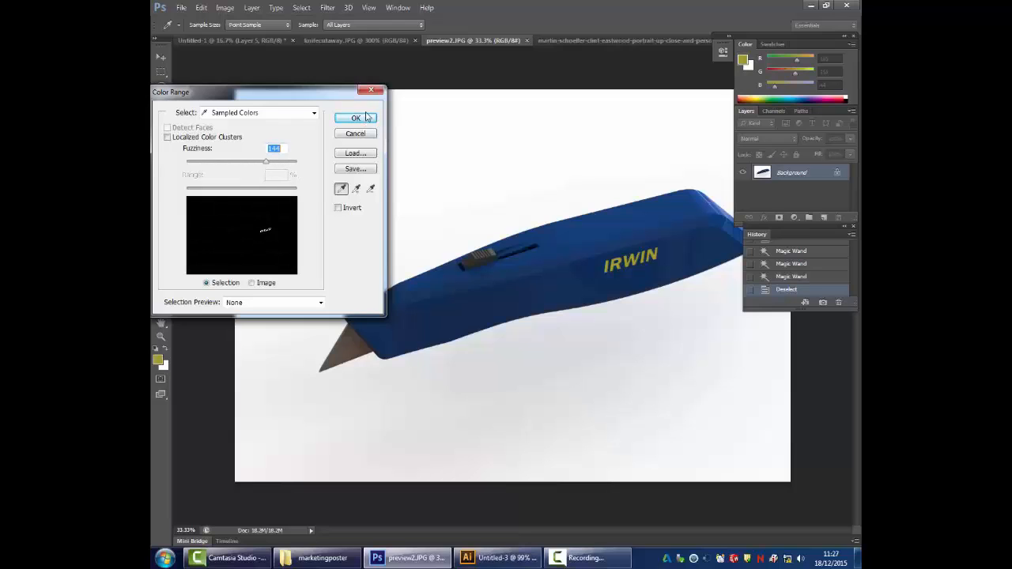
pyautogui.click(356, 119)
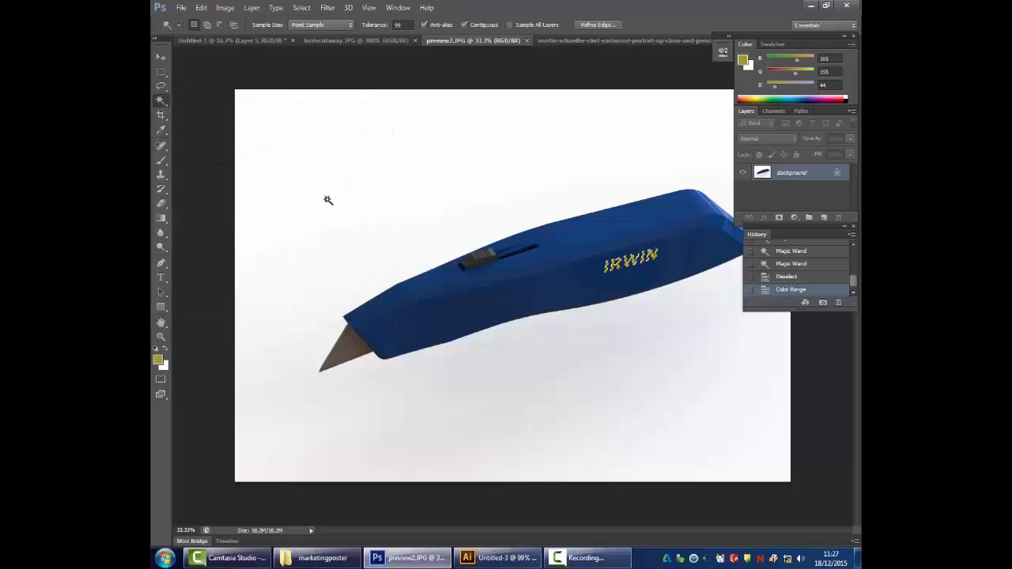
# - Paste the copied IRWIN lettering into the Untitled-1 document and move it onto the front face's upper lip as a moustache
pyautogui.click(211, 41)
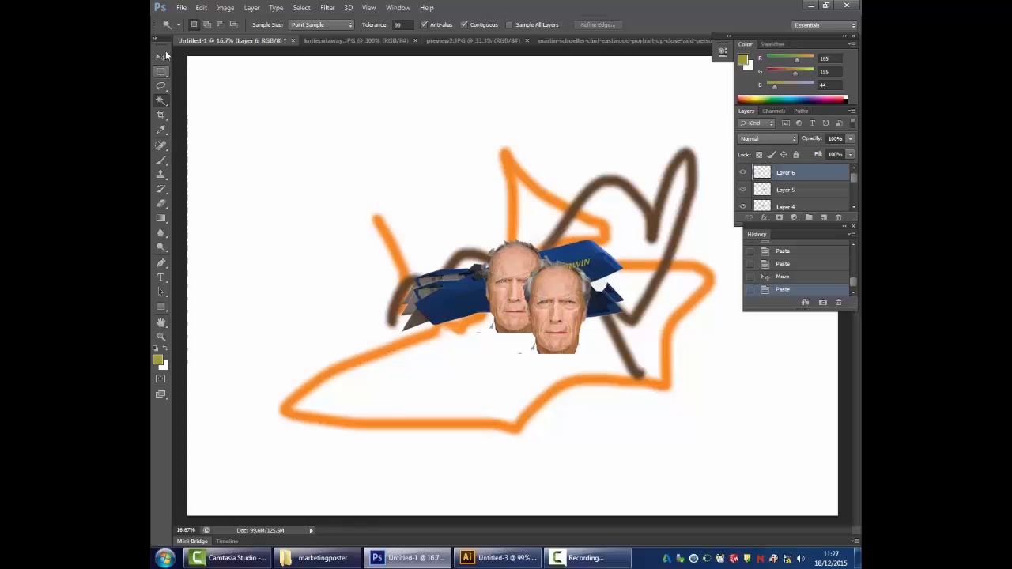
pyautogui.press('v')
pyautogui.moveTo(620, 269); pyautogui.dragTo(560, 334)
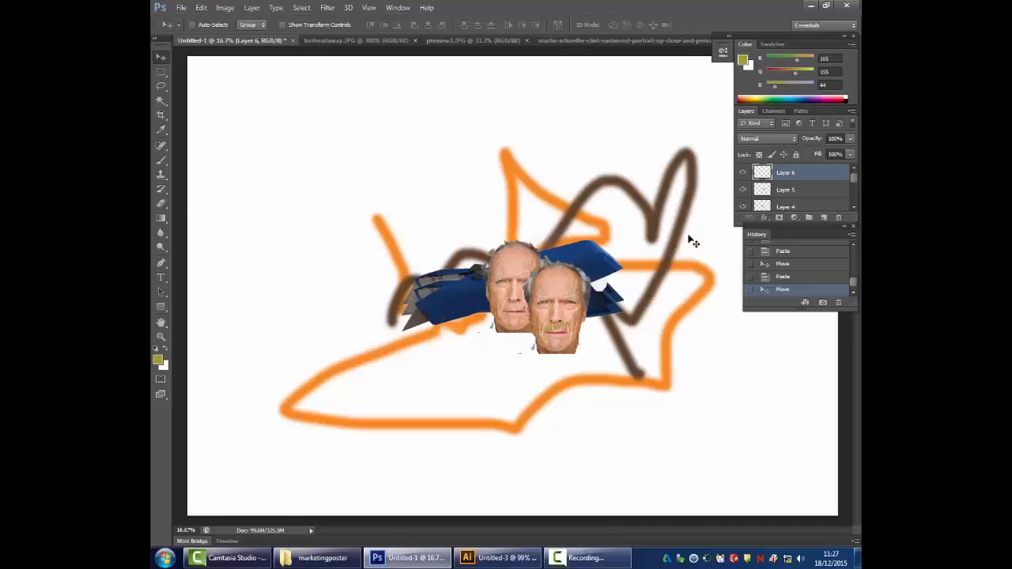
# - Examine the individual pixels along the knife's upper edge in preview2.JPG at 3200% zoom, and return to the full view
pyautogui.click(599, 41)
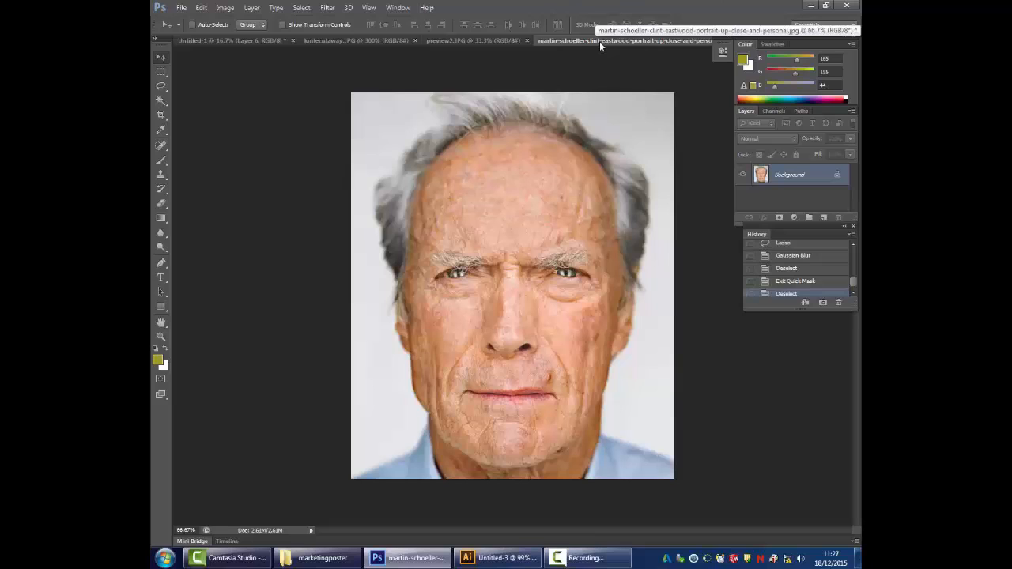
pyautogui.click(455, 39)
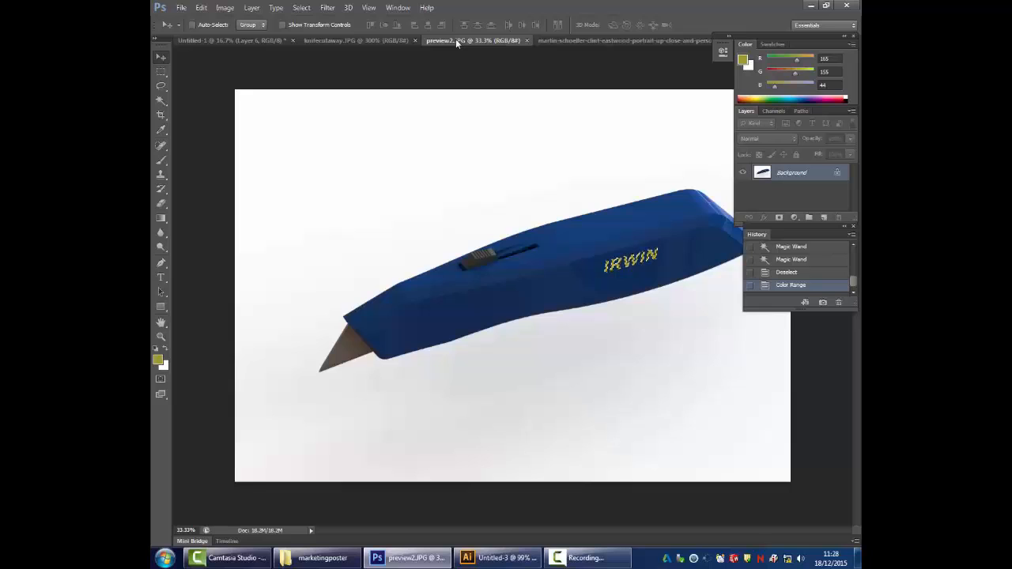
pyautogui.click(161, 336)
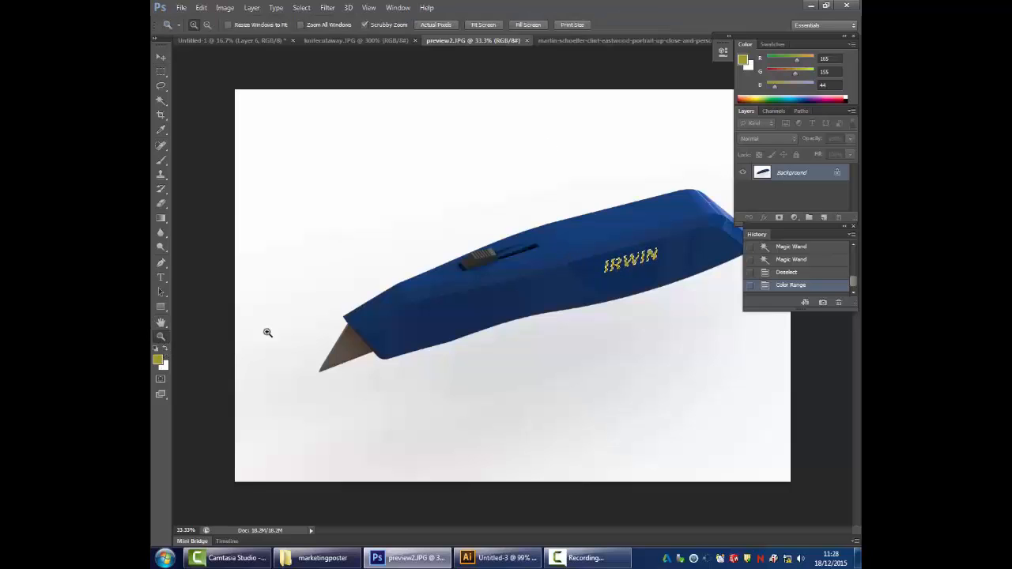
pyautogui.moveTo(542, 224); pyautogui.dragTo(559, 264)
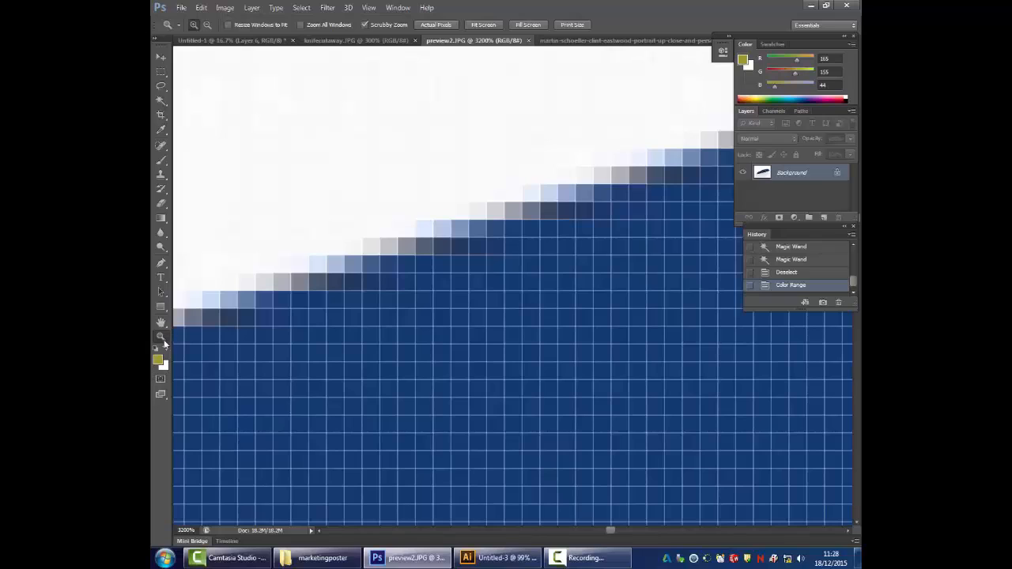
pyautogui.press('alt')
pyautogui.keyDown('alt'); pyautogui.click(460, 296); pyautogui.keyUp('alt')
pyautogui.keyDown('alt'); pyautogui.click(460, 295); pyautogui.keyUp('alt')
pyautogui.keyDown('alt'); pyautogui.click(460, 296); pyautogui.keyUp('alt')
pyautogui.keyDown('alt'); pyautogui.click(460, 295); pyautogui.keyUp('alt')
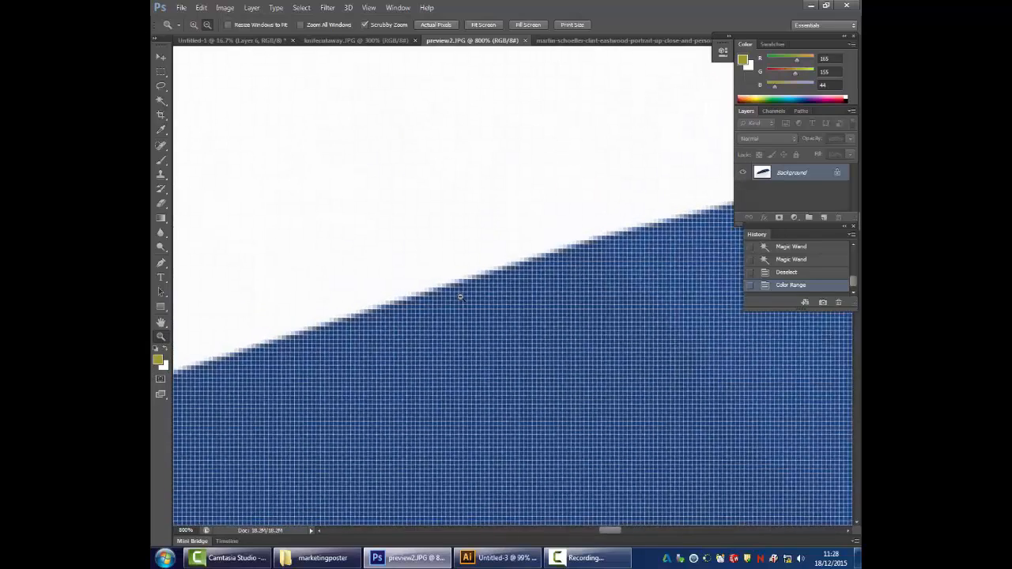
pyautogui.keyDown('alt'); pyautogui.click(460, 296); pyautogui.keyUp('alt')
pyautogui.keyDown('alt'); pyautogui.click(459, 296); pyautogui.keyUp('alt')
pyautogui.keyDown('alt'); pyautogui.click(459, 296); pyautogui.keyUp('alt')
pyautogui.keyDown('alt'); pyautogui.click(460, 295); pyautogui.keyUp('alt')
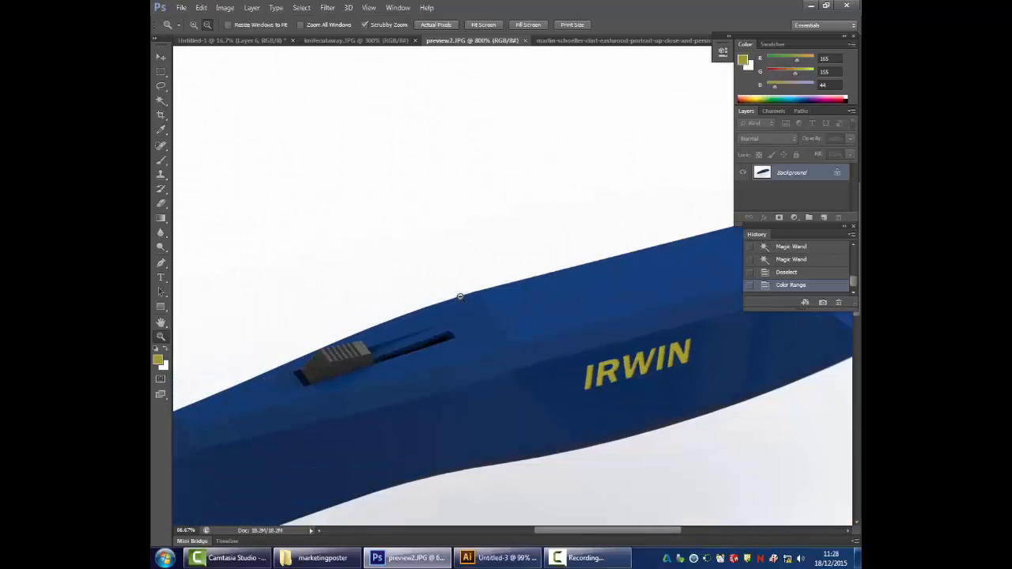
pyautogui.keyDown('alt'); pyautogui.click(459, 296); pyautogui.keyUp('alt')
pyautogui.keyDown('alt'); pyautogui.click(459, 296); pyautogui.keyUp('alt')
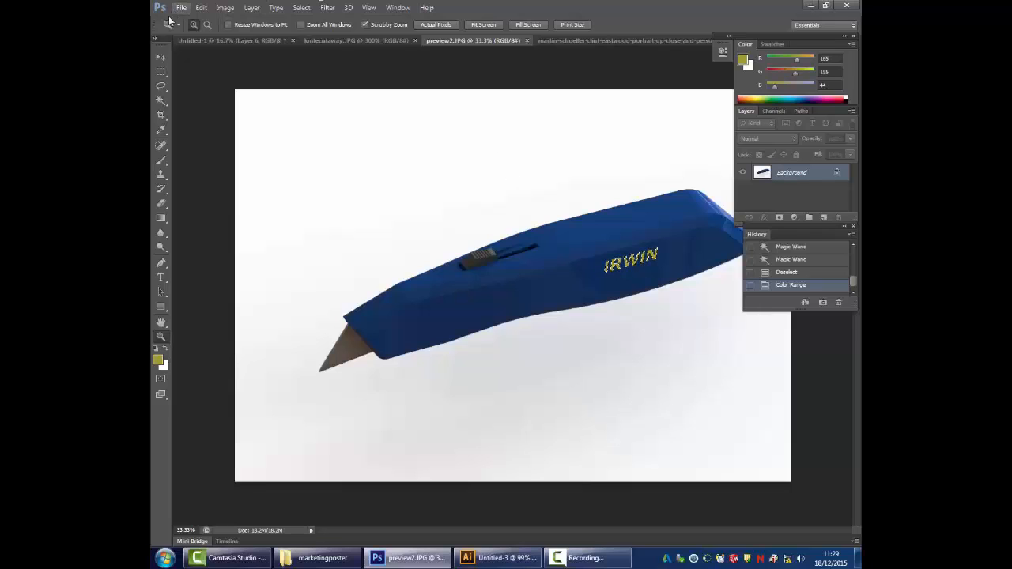
# - Return to the Untitled-1 document with the Move tool and enlarge the layer list to show every layer
pyautogui.click(205, 40)
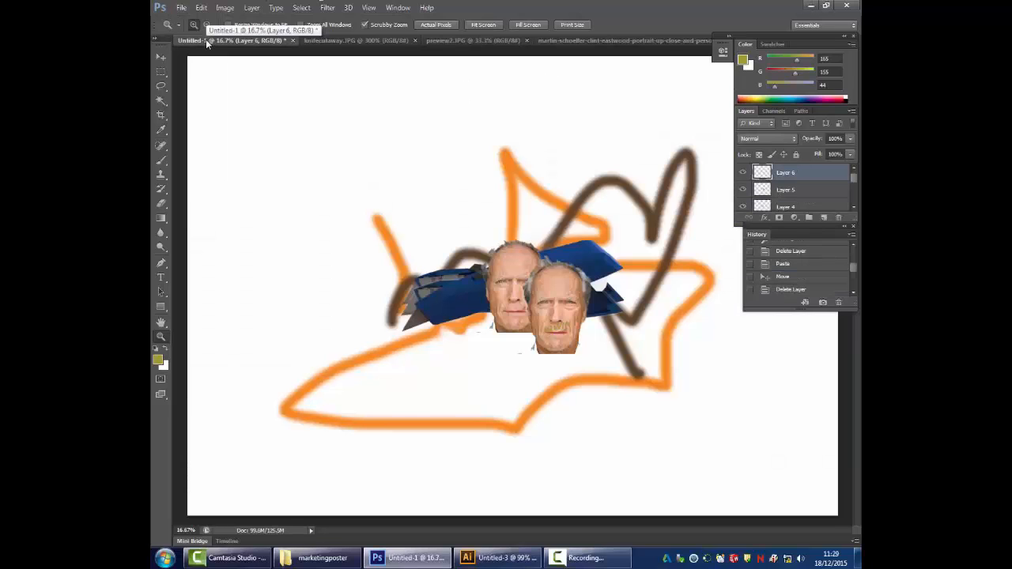
pyautogui.click(160, 57)
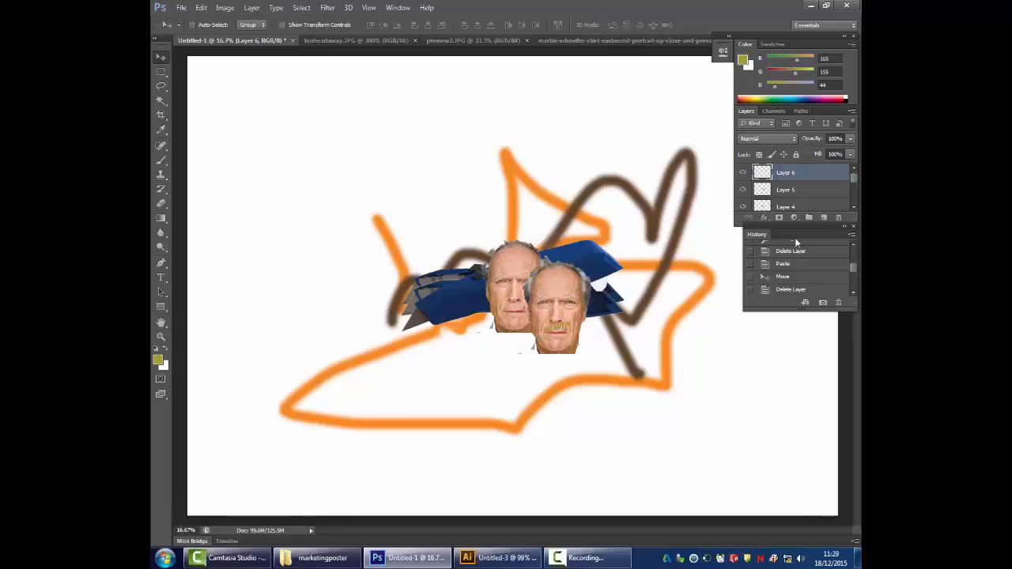
pyautogui.moveTo(851, 217); pyautogui.dragTo(854, 292)
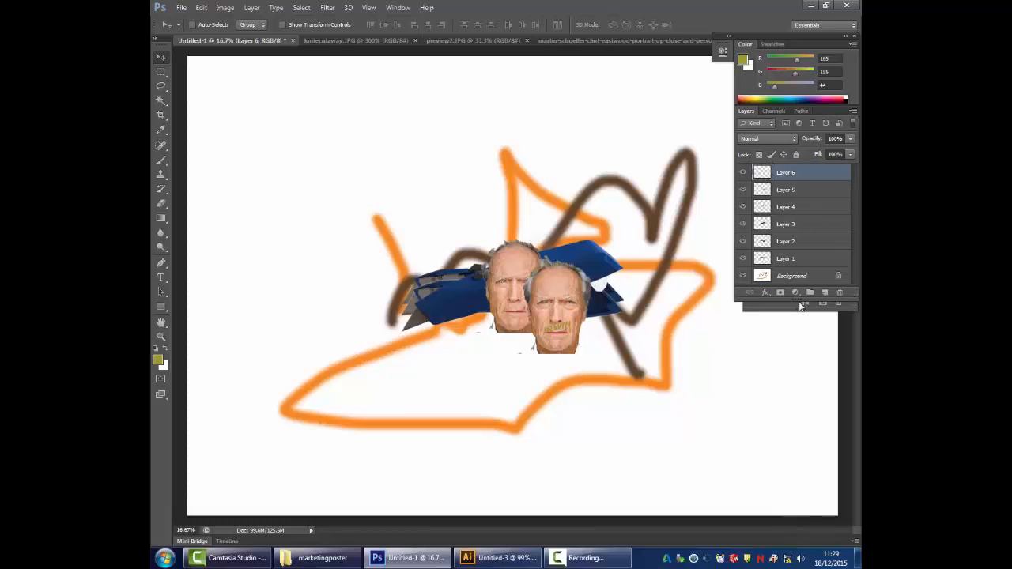
# - Move the IRWIN lettering on Layer 6 and the front face on Layer 5 up to the blank canvas area above the knives
pyautogui.moveTo(479, 355); pyautogui.dragTo(354, 131)
pyautogui.click(805, 191)
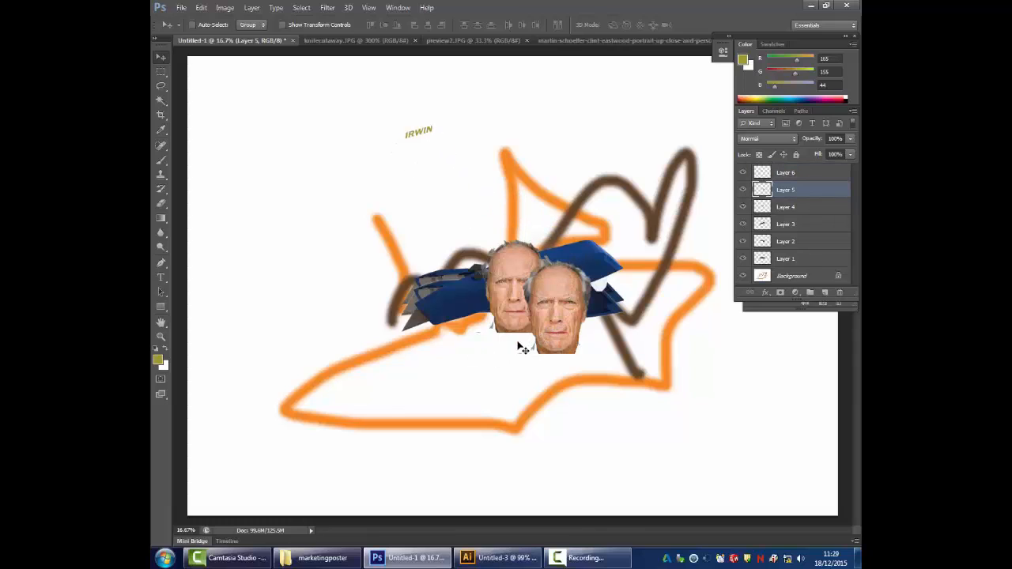
pyautogui.moveTo(522, 348); pyautogui.dragTo(411, 191)
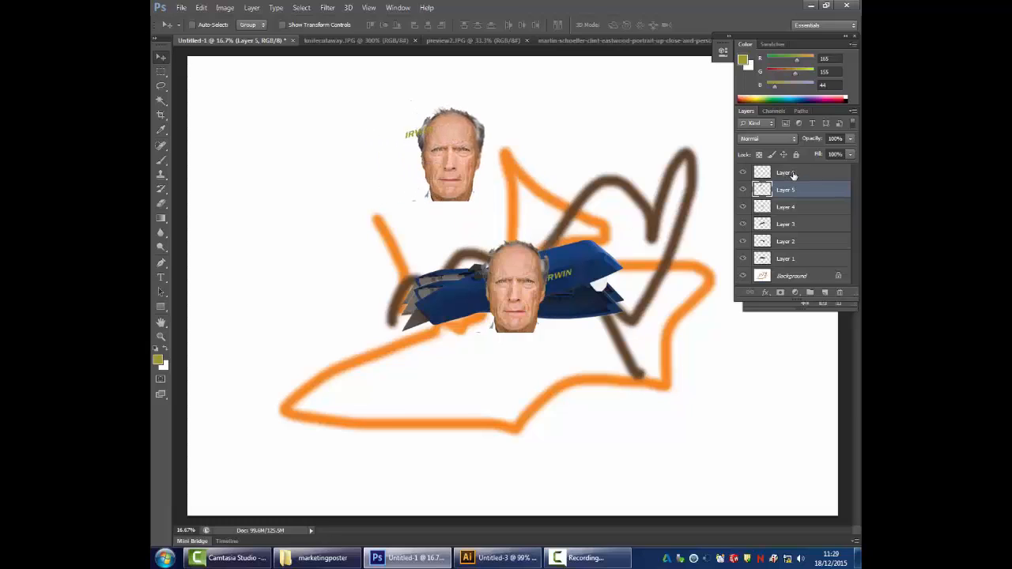
# - Place the IRWIN lettering's layer beneath the moved face's layer and rename it "irwin logo"
pyautogui.moveTo(791, 190); pyautogui.dragTo(791, 201)
pyautogui.doubleClick(785, 192)
pyautogui.press('BackSpace')
pyautogui.write('irwin logo')
# - Rename the topmost layer, which holds the moved face, as "clint"
pyautogui.doubleClick(788, 173)
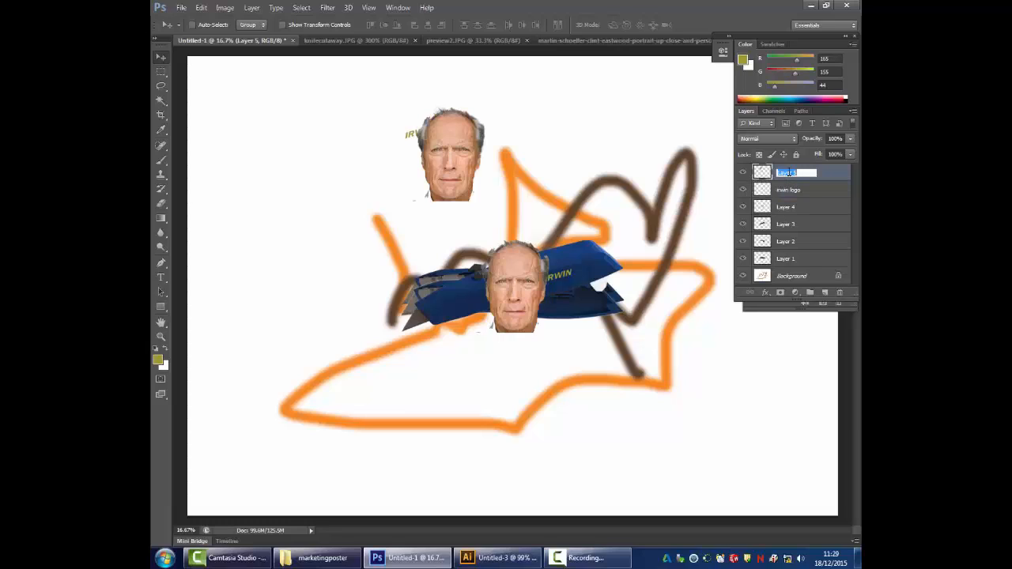
pyautogui.write('clint')
pyautogui.press('Return')
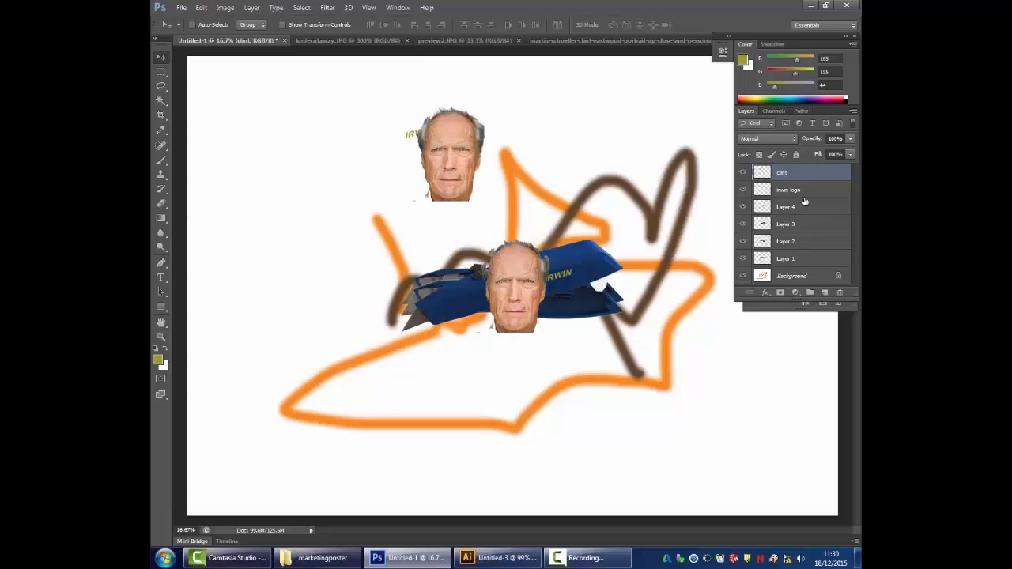
# - Move the IRWIN knife on Layer 3 down to the blank lower-right area of the canvas
pyautogui.doubleClick(804, 203)
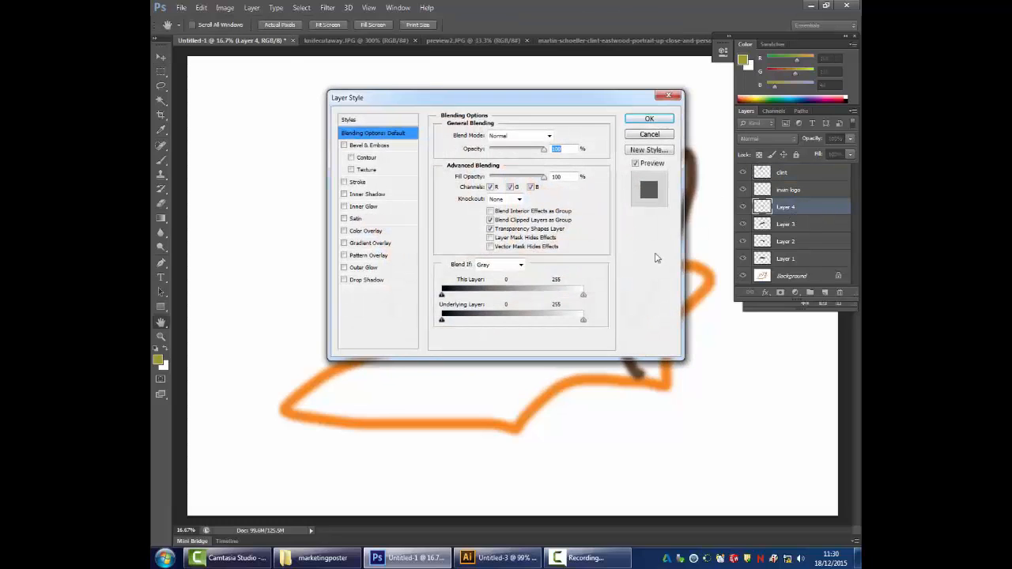
pyautogui.click(646, 134)
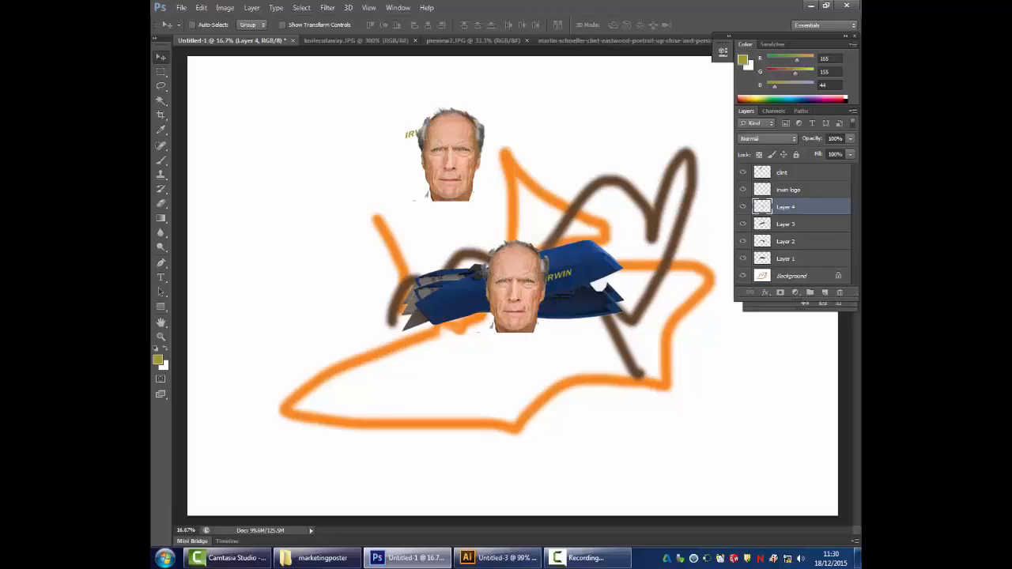
pyautogui.click(786, 224)
pyautogui.moveTo(604, 298); pyautogui.dragTo(728, 408)
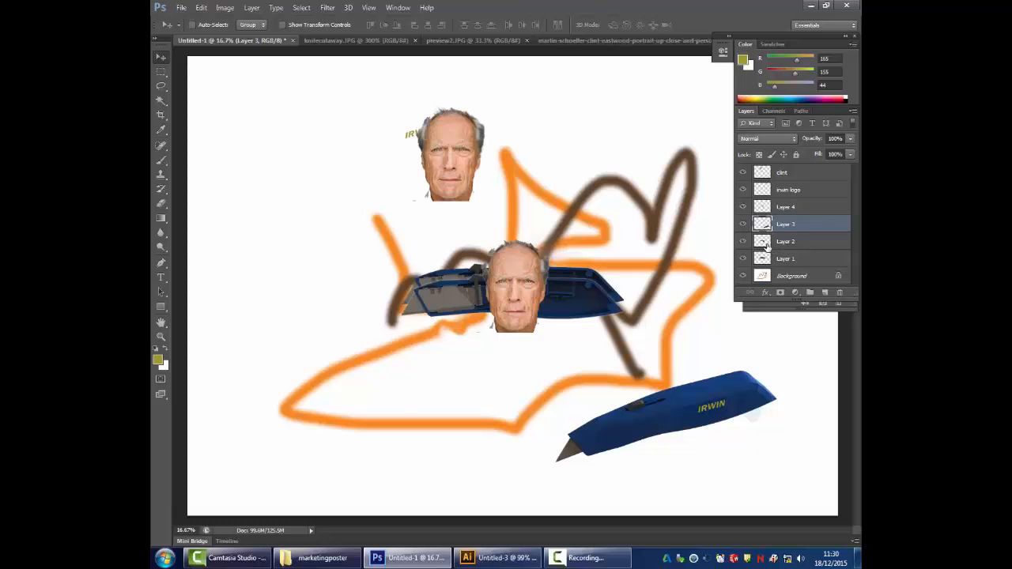
pyautogui.moveTo(696, 444)
pyautogui.mouseDown()
pyautogui.moveTo(763, 413)
pyautogui.moveTo(731, 441)
pyautogui.moveTo(710, 432)
pyautogui.mouseUp()
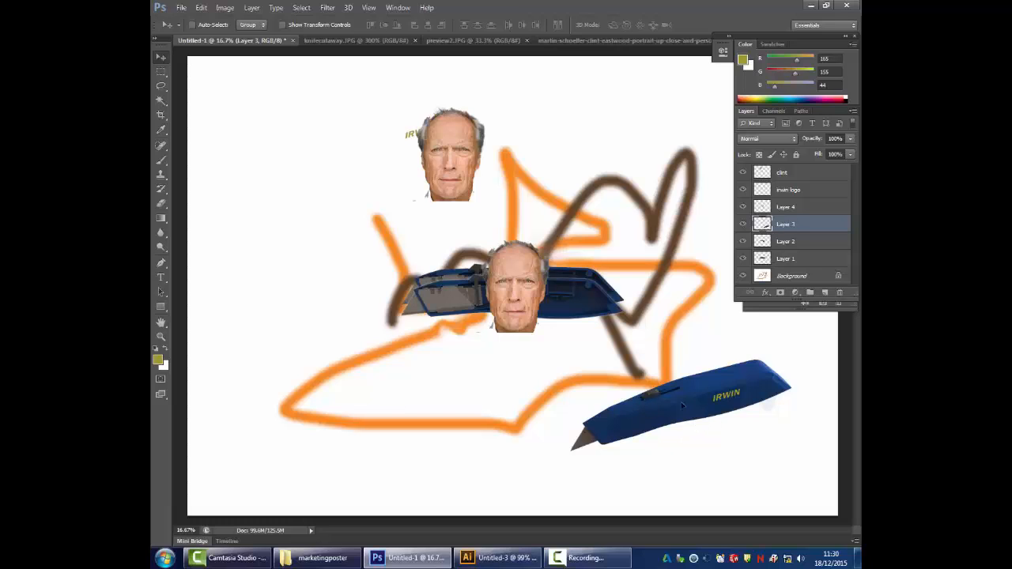
pyautogui.moveTo(682, 405); pyautogui.dragTo(622, 413)
# - Bring Layer 3 to the top of the layer stack and move its knife across the lower face
pyautogui.moveTo(782, 232); pyautogui.dragTo(783, 171)
pyautogui.moveTo(629, 419); pyautogui.dragTo(534, 245)
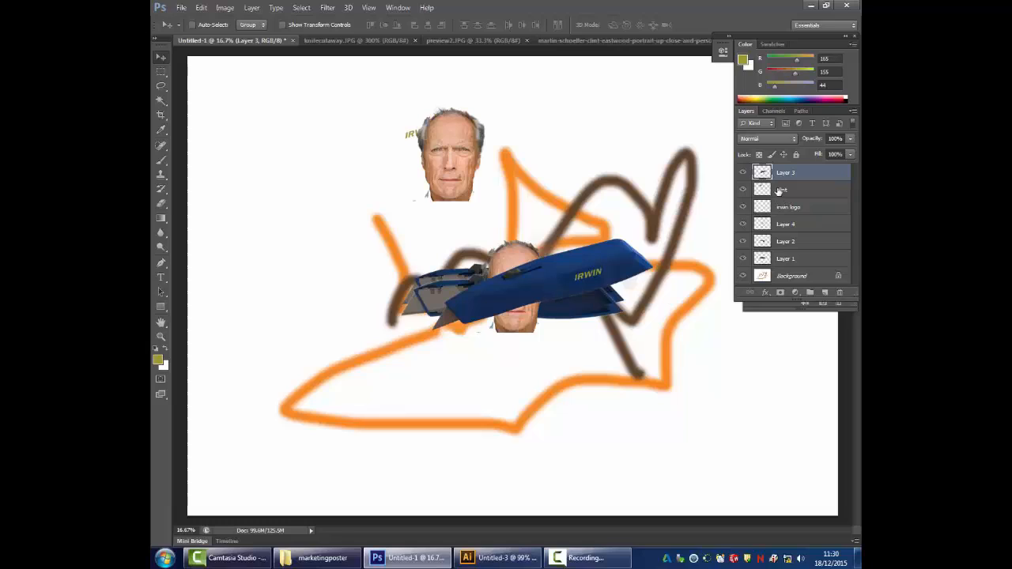
# - Keep Layer 3's blend mode at Normal and lower its opacity to 75%
pyautogui.click(852, 140)
pyautogui.moveTo(843, 152)
pyautogui.mouseDown()
pyautogui.moveTo(781, 164)
pyautogui.moveTo(851, 150)
pyautogui.mouseUp()
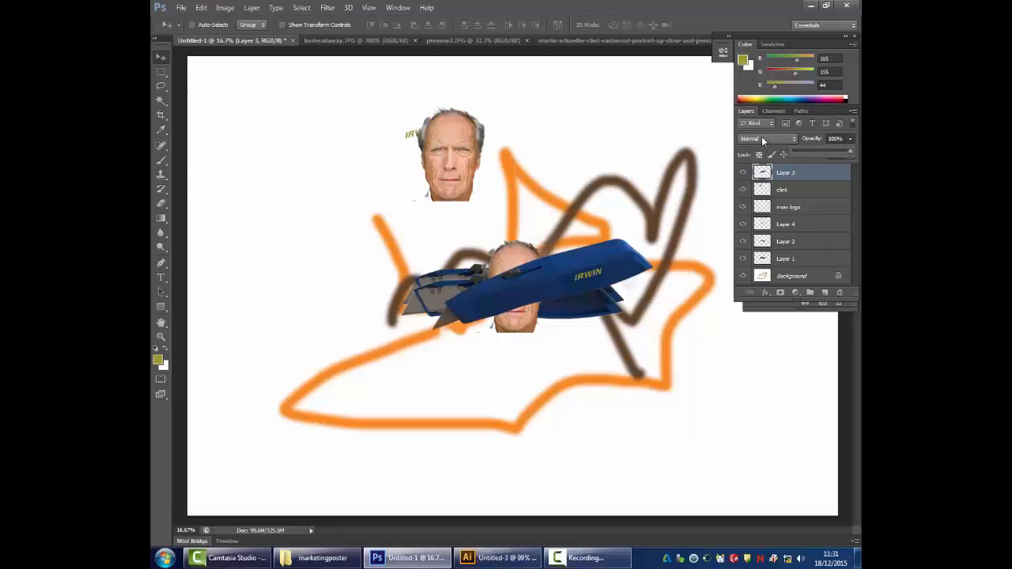
pyautogui.click(762, 140)
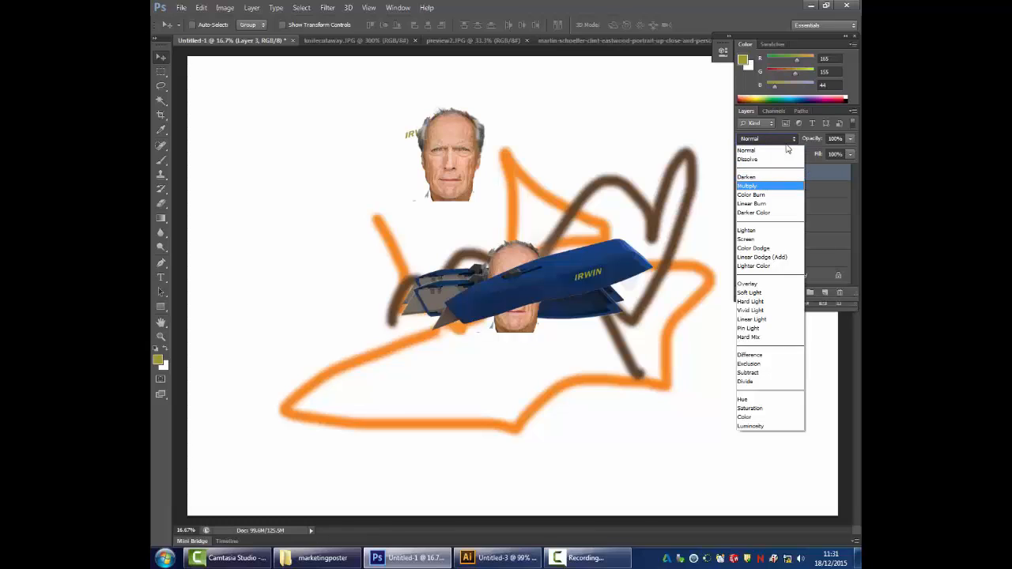
pyautogui.click(761, 153)
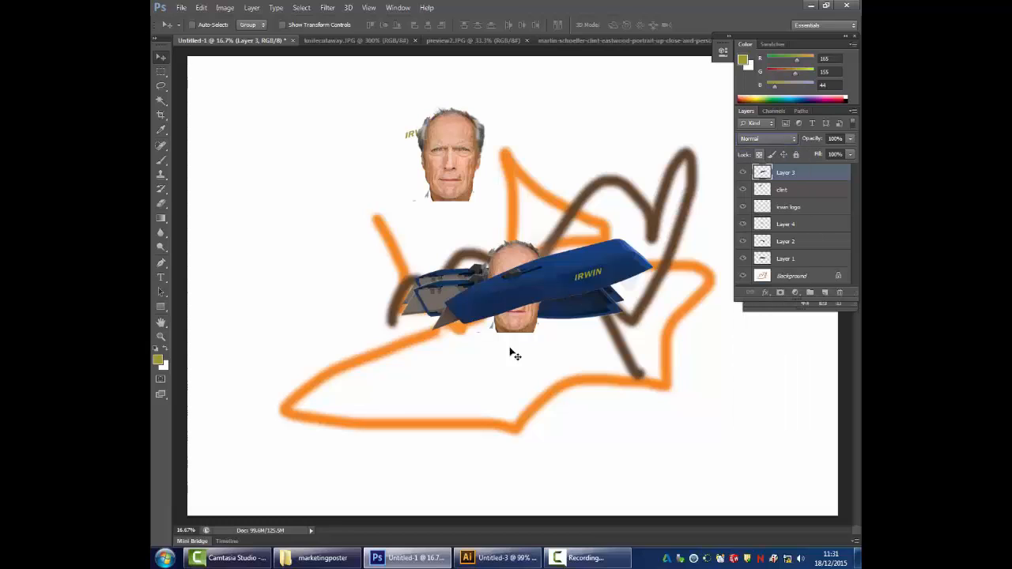
pyautogui.moveTo(850, 142); pyautogui.dragTo(835, 151)
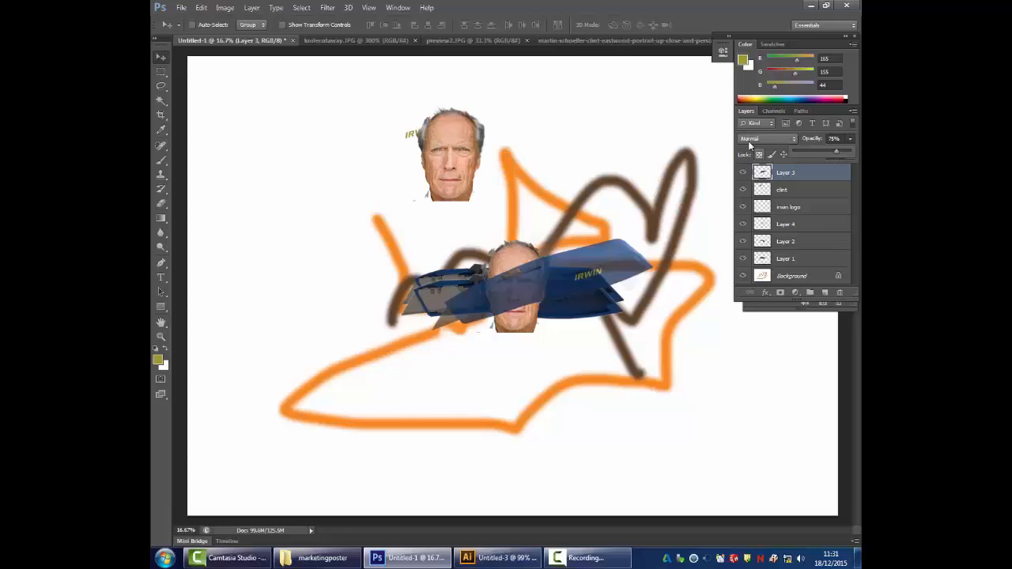
# - Set Layer 3's blend mode to Dissolve, trying it at 17% opacity before restoring the opacity to 100%
pyautogui.click(755, 140)
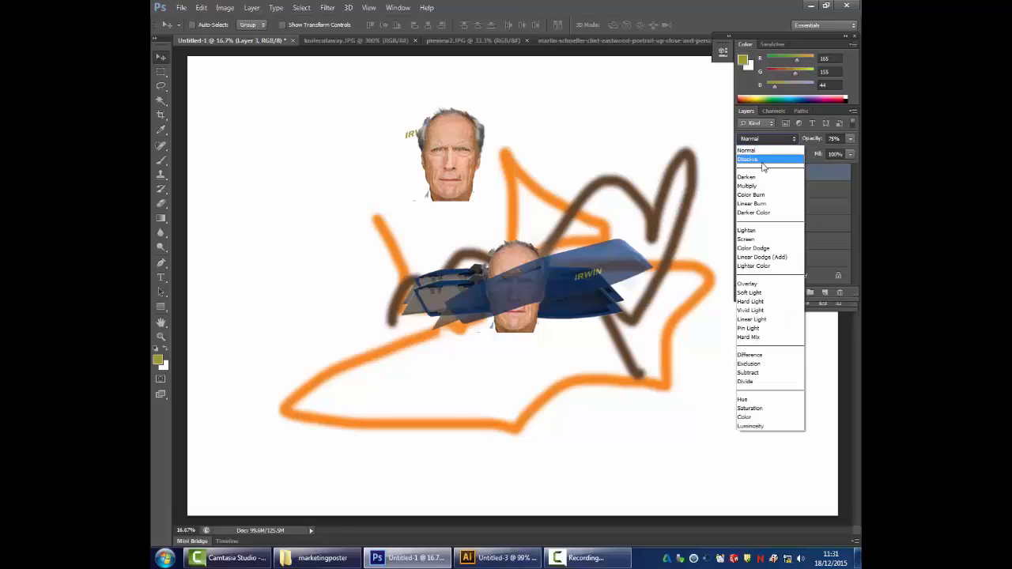
pyautogui.click(764, 161)
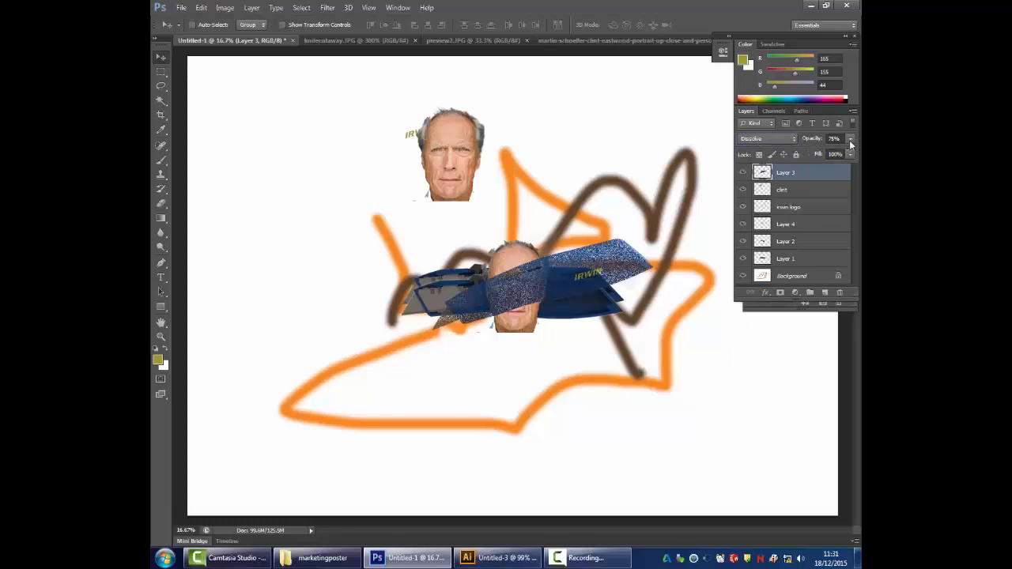
pyautogui.click(851, 140)
pyautogui.moveTo(828, 151); pyautogui.dragTo(806, 152)
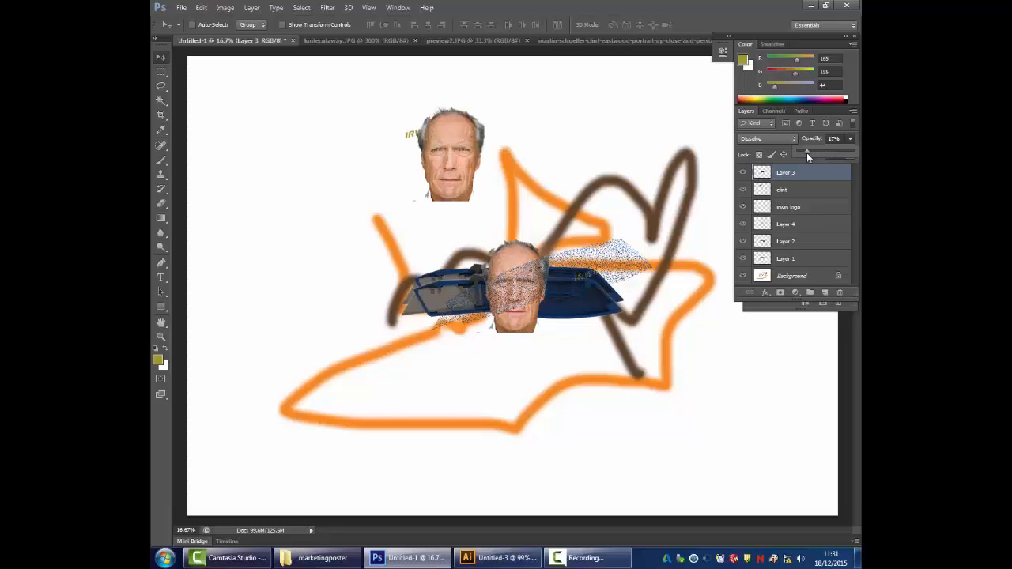
pyautogui.click(851, 143)
pyautogui.click(851, 140)
pyautogui.click(854, 152)
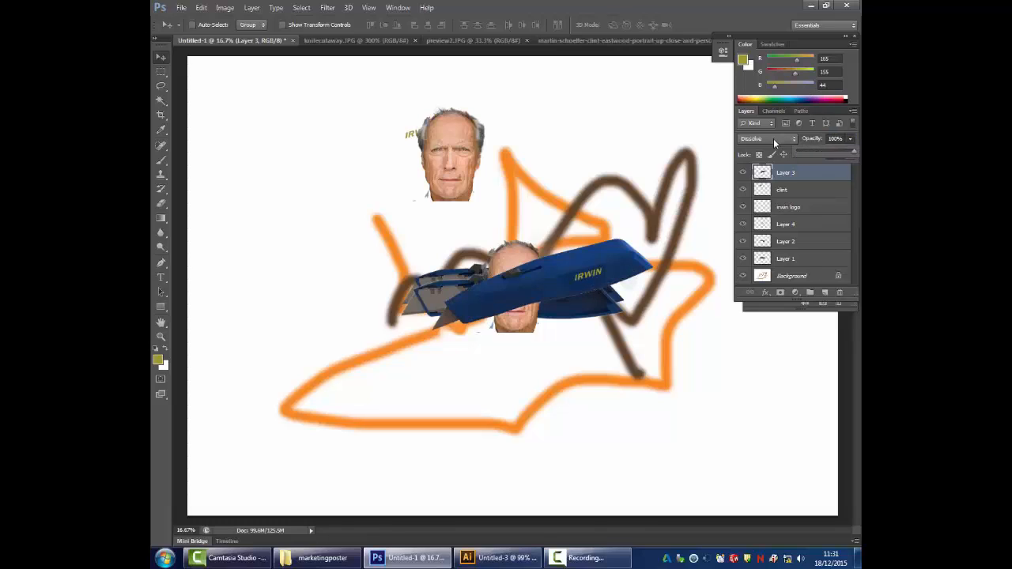
# - Set Layer 3's blend mode to Darken and move its knife over the upper face
pyautogui.click(783, 142)
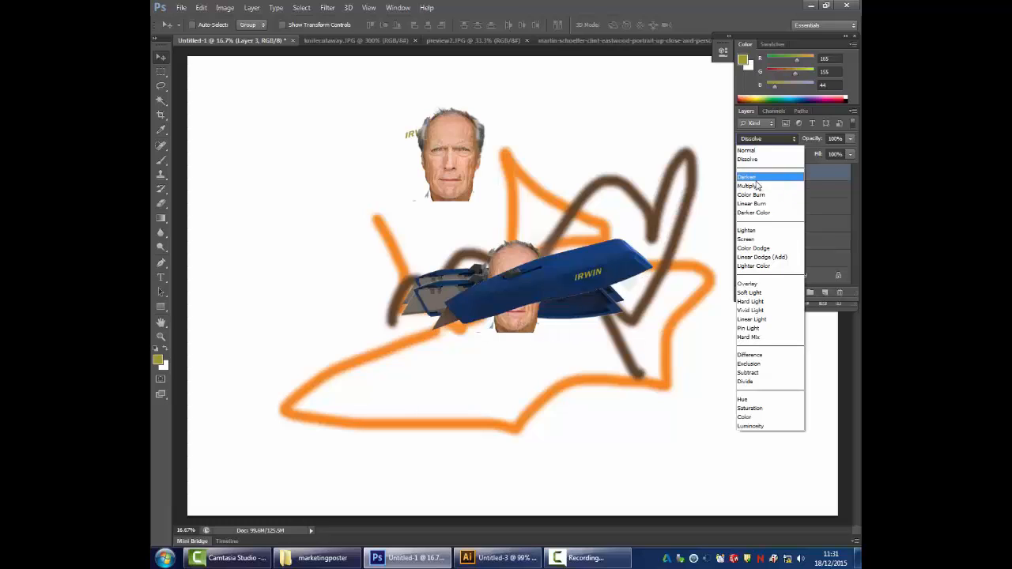
pyautogui.click(789, 177)
pyautogui.moveTo(617, 267); pyautogui.dragTo(521, 96)
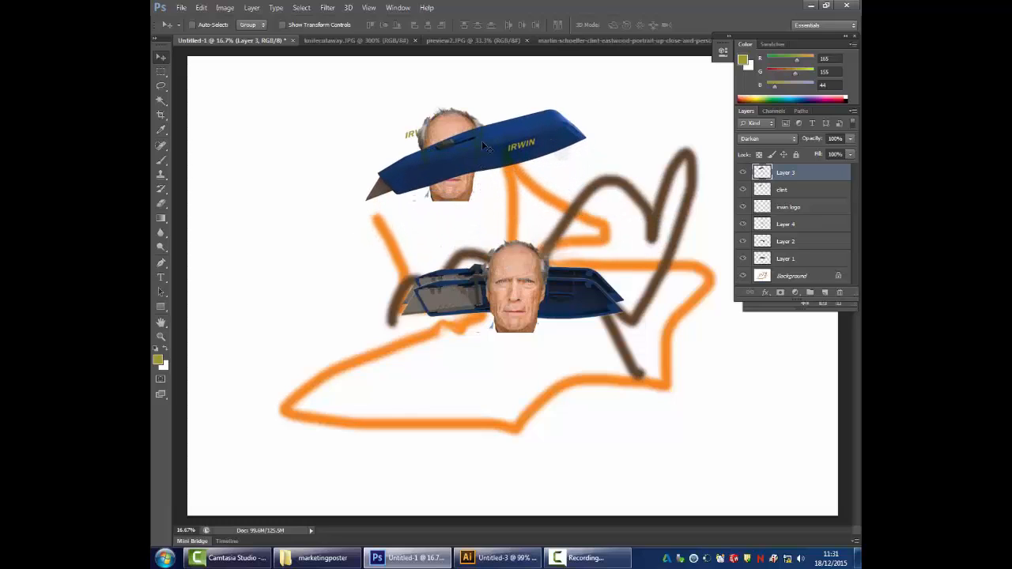
# - Set Layer 3's blend mode to Multiply and move its knife to the blank area beside the upper face
pyautogui.click(794, 140)
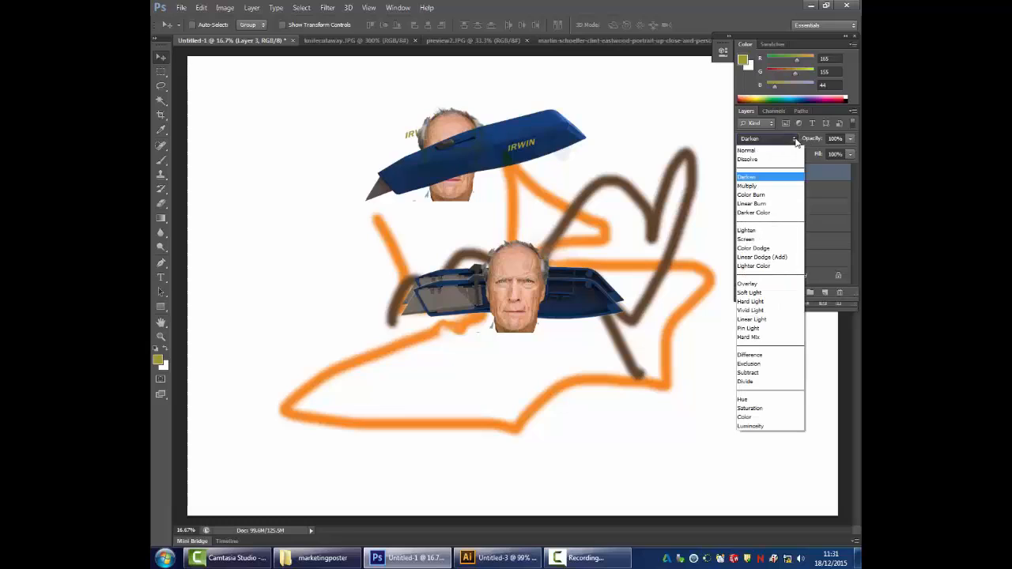
pyautogui.click(747, 187)
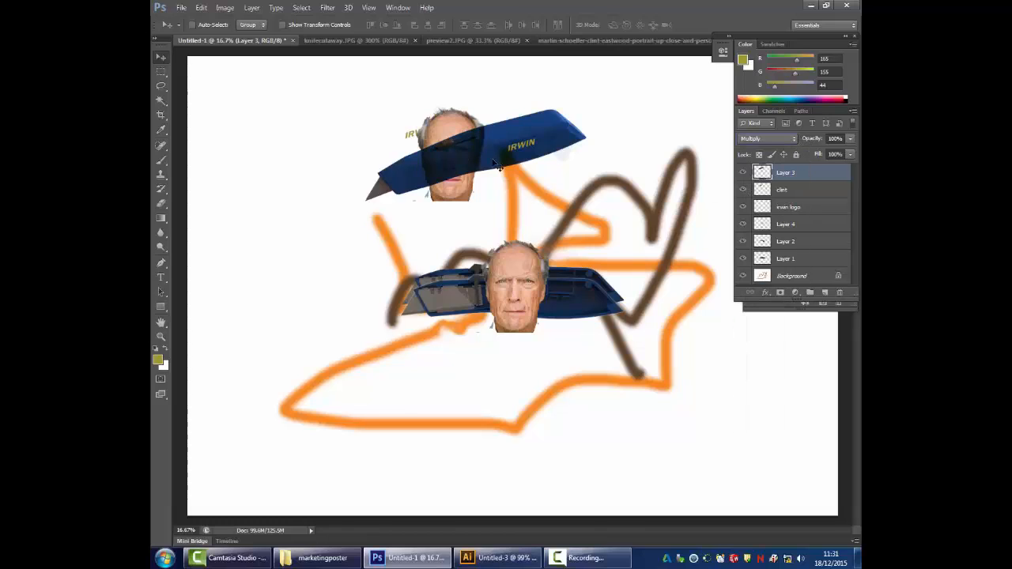
pyautogui.moveTo(430, 154); pyautogui.dragTo(252, 165)
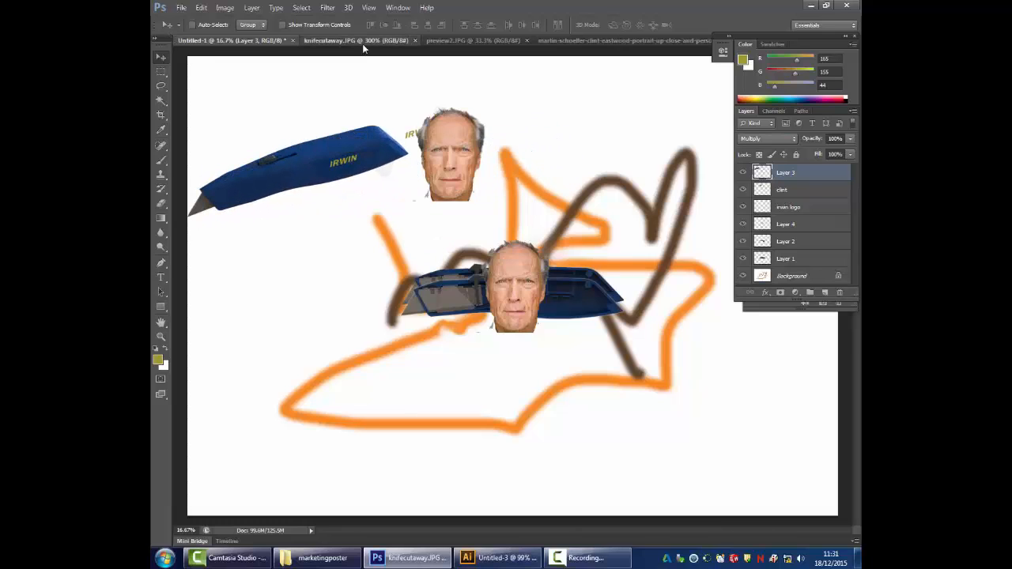
# - In knifecutaway.JPG, select and copy a large rectangle around the whole cutaway knife, including its white background
pyautogui.click(363, 41)
pyautogui.click(160, 336)
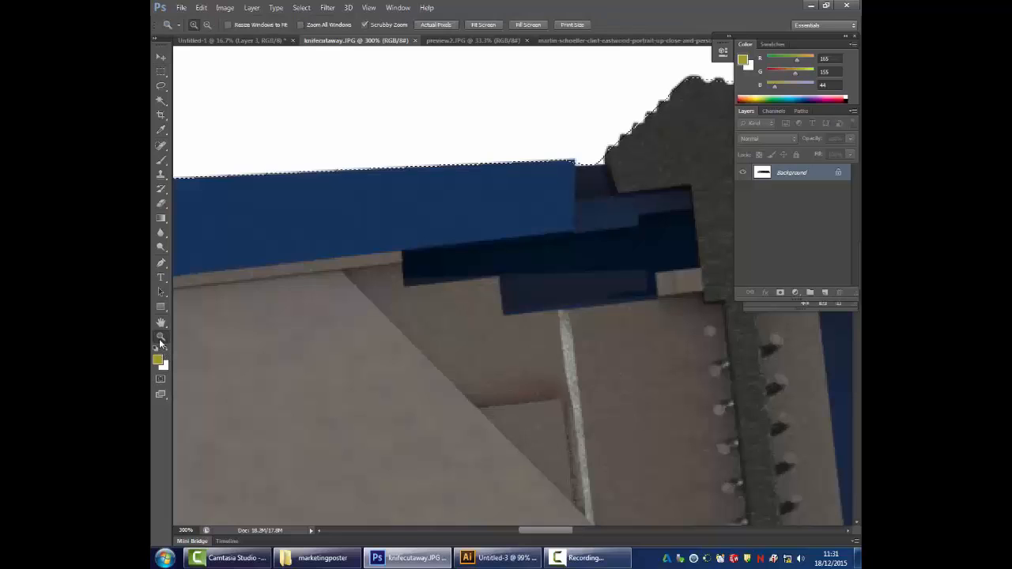
pyautogui.keyDown('alt'); pyautogui.click(478, 247); pyautogui.keyUp('alt')
pyautogui.keyDown('alt'); pyautogui.click(478, 248); pyautogui.keyUp('alt')
pyautogui.keyDown('alt'); pyautogui.click(479, 248); pyautogui.keyUp('alt')
pyautogui.keyDown('alt'); pyautogui.click(478, 248); pyautogui.keyUp('alt')
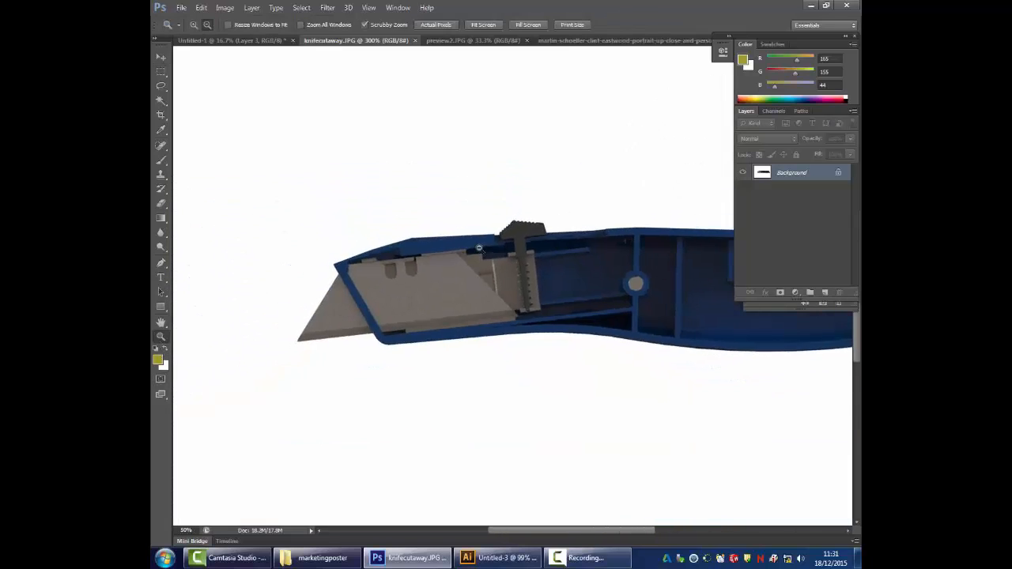
pyautogui.click(161, 71)
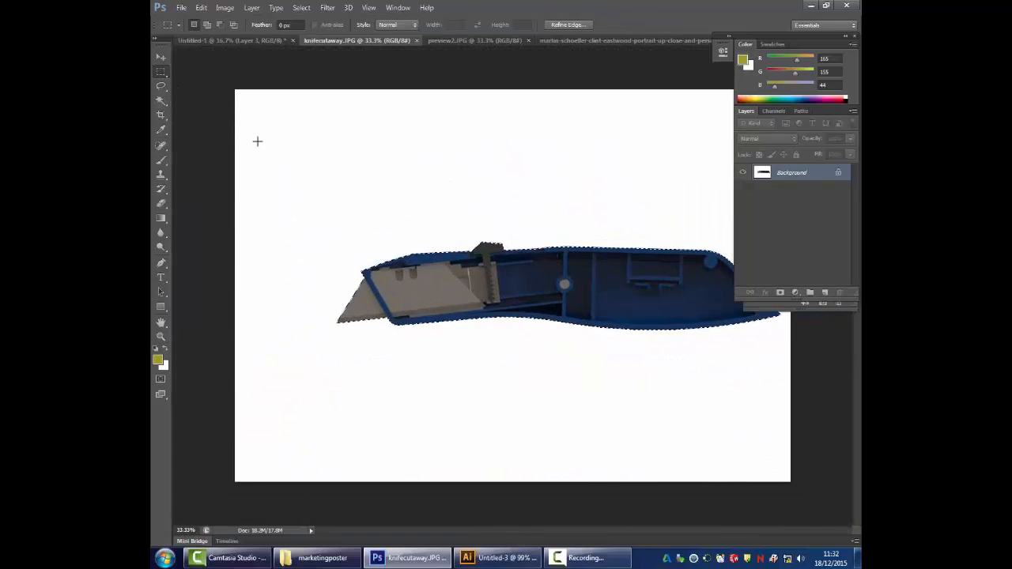
pyautogui.moveTo(256, 115); pyautogui.dragTo(790, 465)
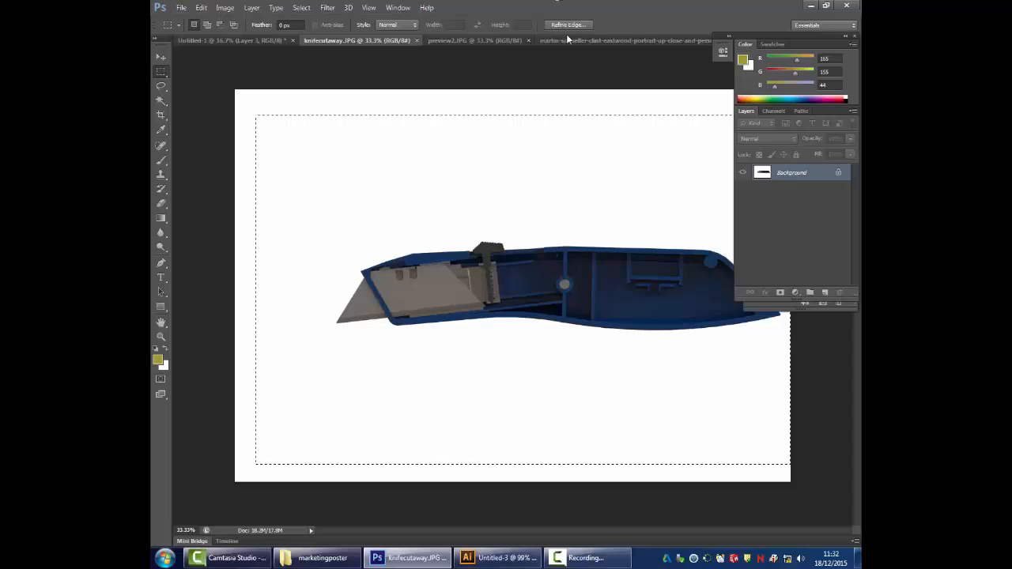
# - Paste the copied knife rectangle into Untitled-1 and set its layer's blend mode to Multiply
pyautogui.click(218, 39)
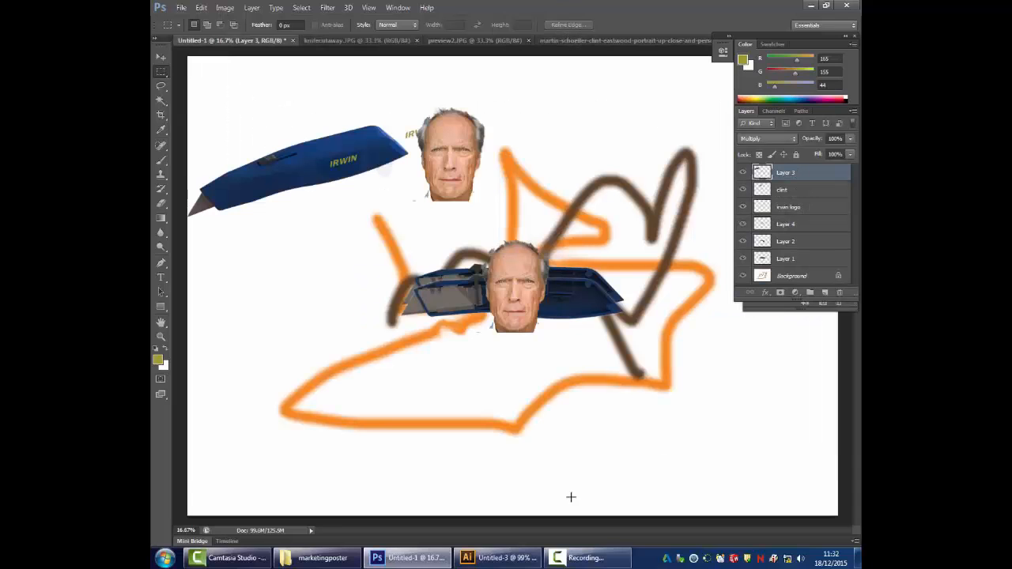
pyautogui.hotkey('ctrl', 'v')
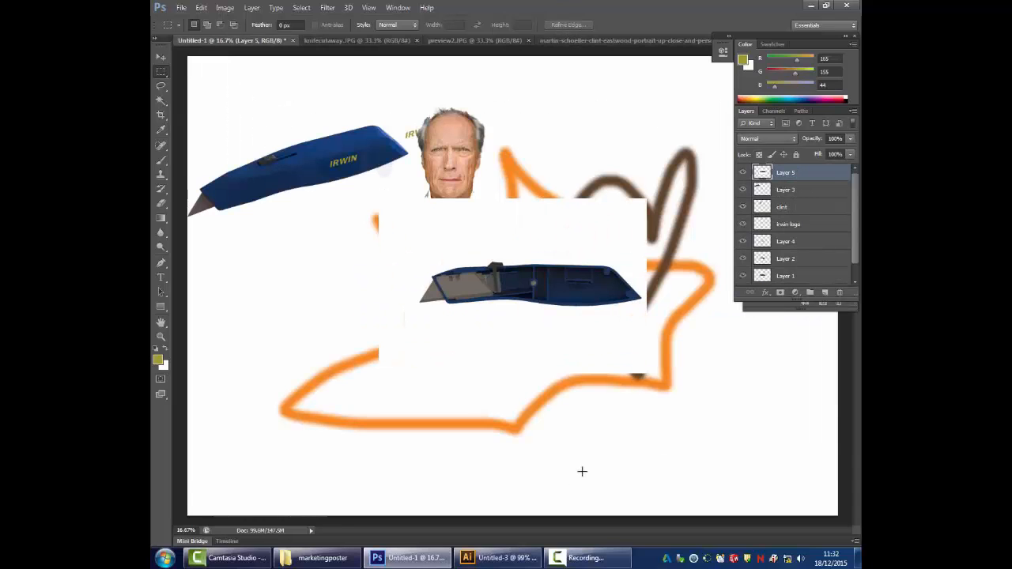
pyautogui.click(785, 140)
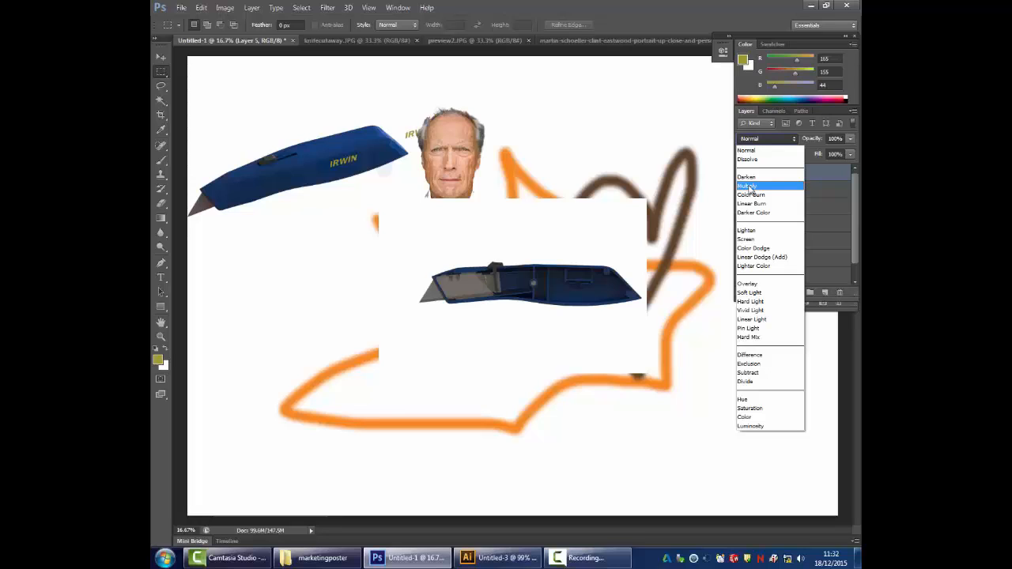
pyautogui.click(748, 186)
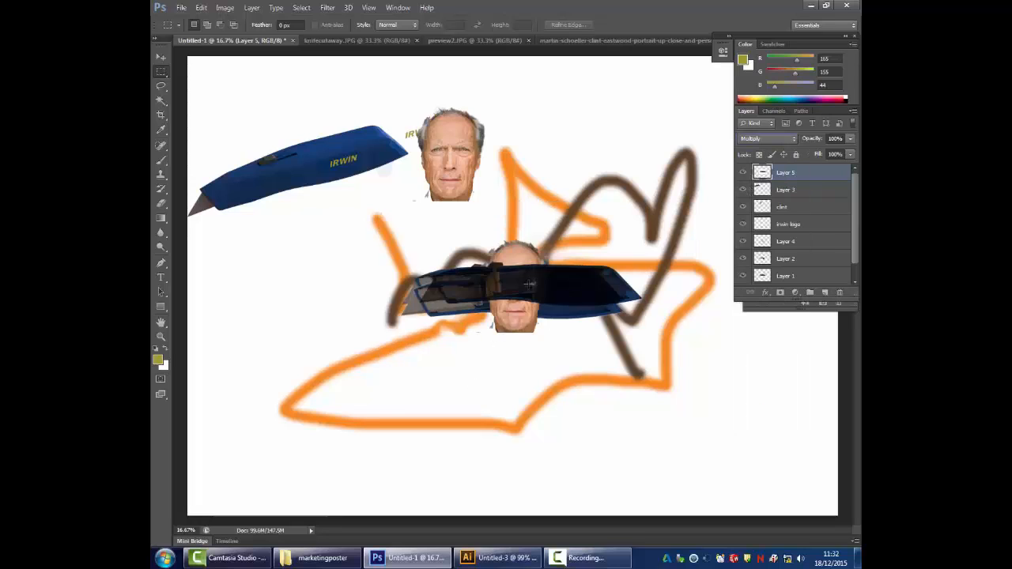
# - Use the Move tool to shift the pasted cutaway knife to the lower right, overlapping the orange outline's lower edge
pyautogui.moveTo(528, 285); pyautogui.dragTo(477, 360)
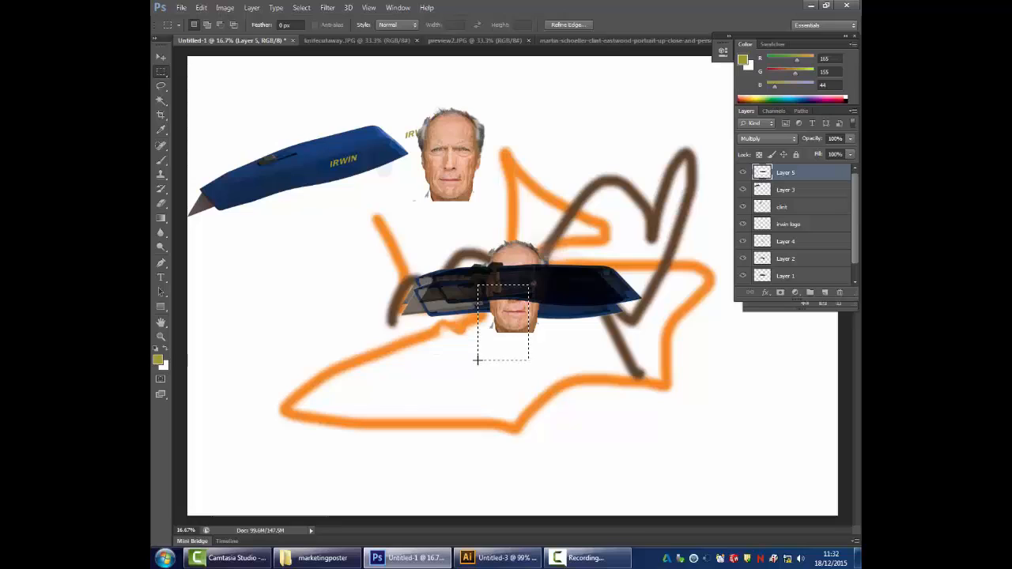
pyautogui.press('v')
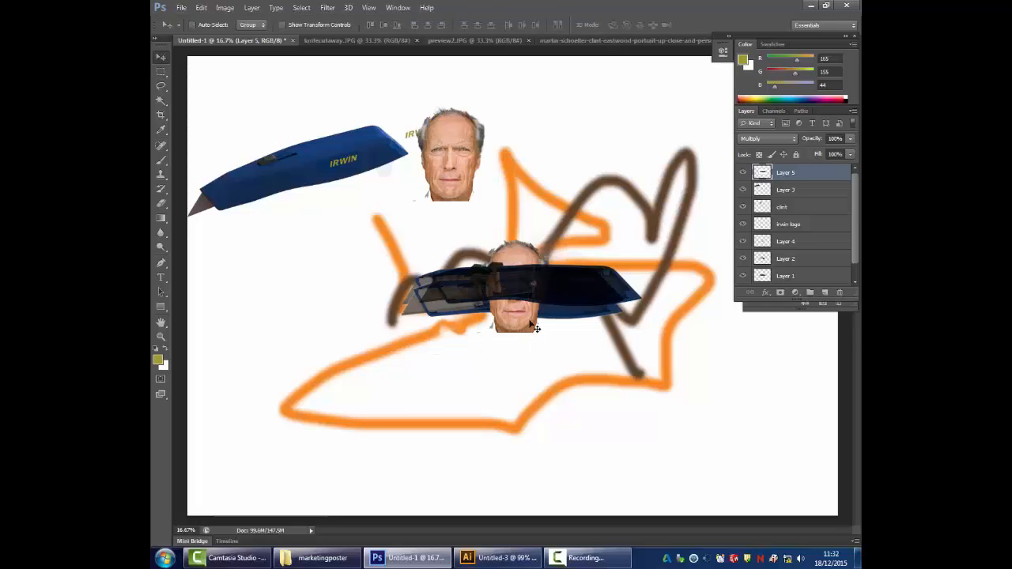
pyautogui.moveTo(533, 332); pyautogui.dragTo(672, 424)
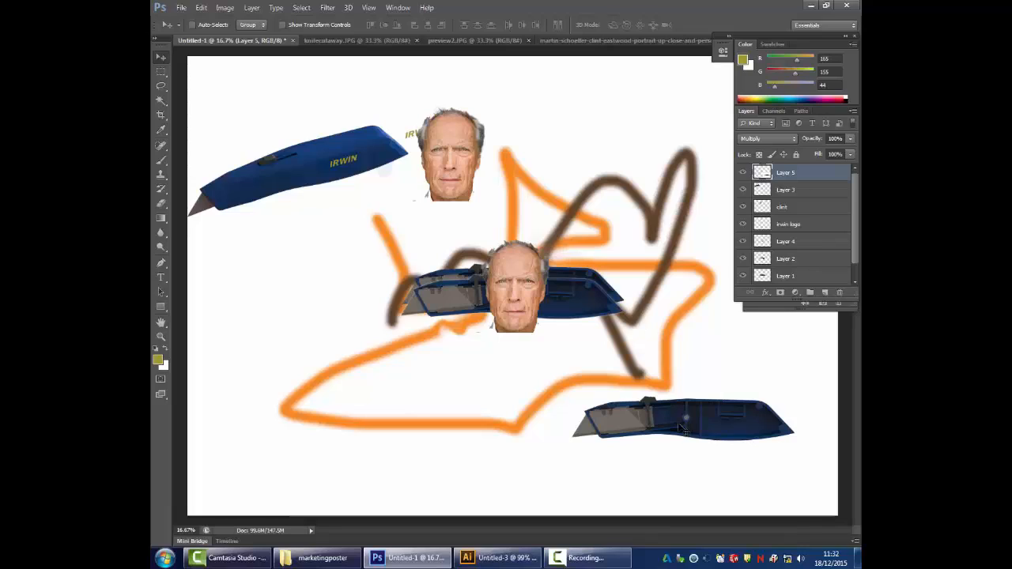
pyautogui.moveTo(681, 429); pyautogui.dragTo(647, 428)
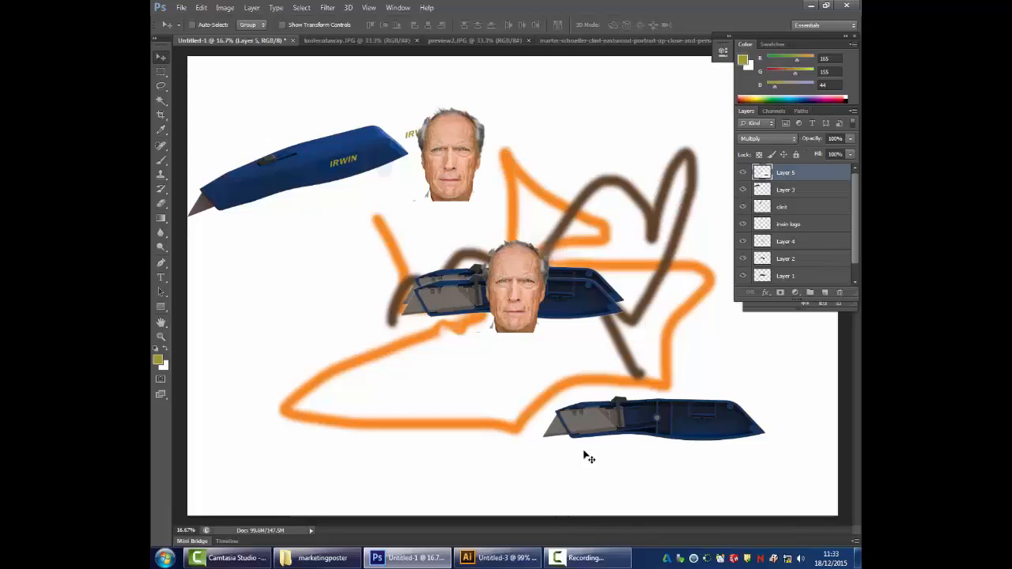
pyautogui.moveTo(632, 421); pyautogui.dragTo(626, 396)
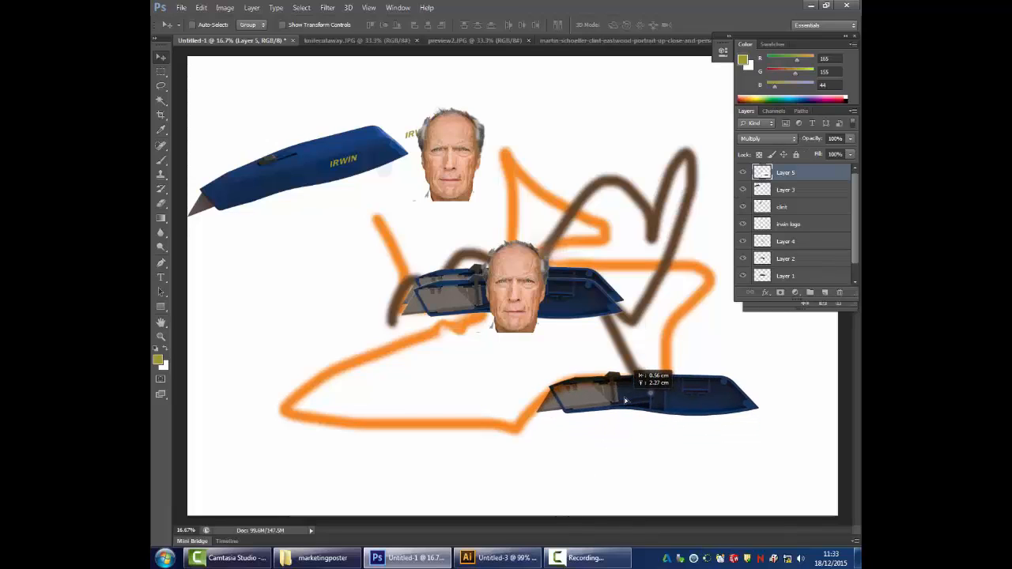
# - Set Layer 5's blend mode to Screen and move it over the lower face and central knives
pyautogui.click(795, 139)
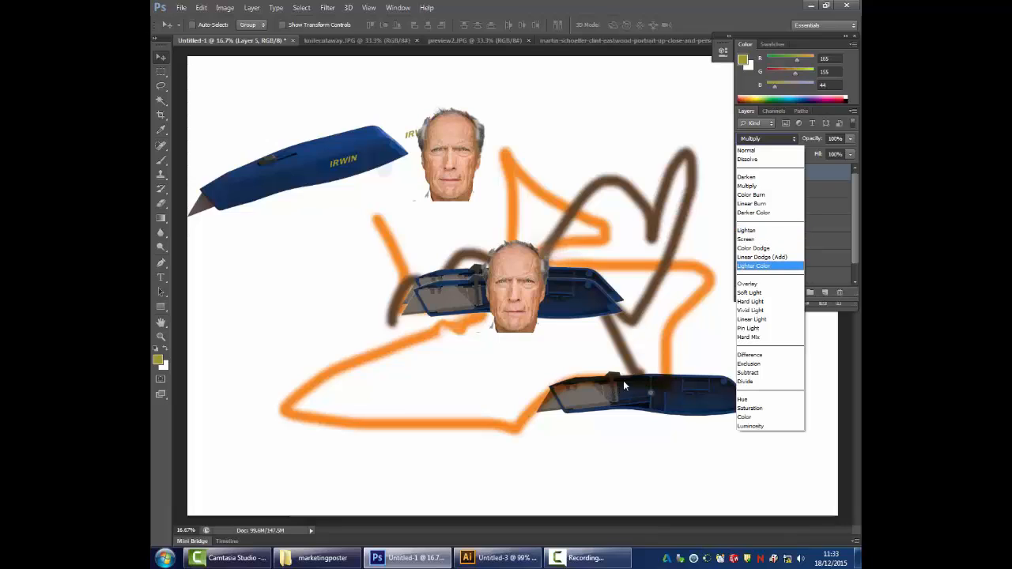
pyautogui.click(765, 239)
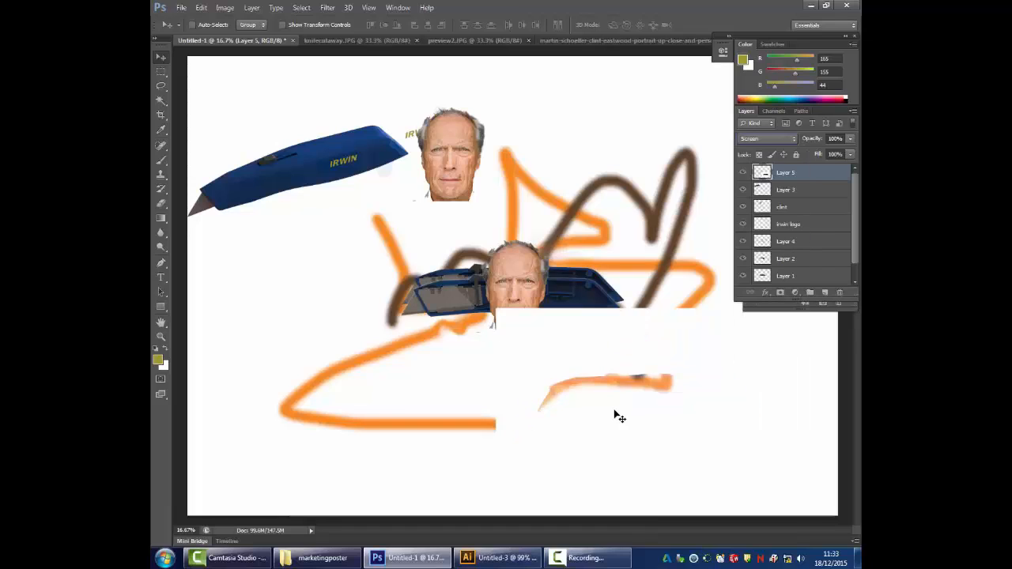
pyautogui.moveTo(619, 416)
pyautogui.mouseDown()
pyautogui.moveTo(608, 400)
pyautogui.moveTo(621, 426)
pyautogui.moveTo(538, 403)
pyautogui.moveTo(506, 322)
pyautogui.moveTo(521, 287)
pyautogui.moveTo(483, 303)
pyautogui.moveTo(425, 294)
pyautogui.moveTo(451, 281)
pyautogui.moveTo(483, 361)
pyautogui.moveTo(517, 330)
pyautogui.moveTo(489, 312)
pyautogui.mouseUp()
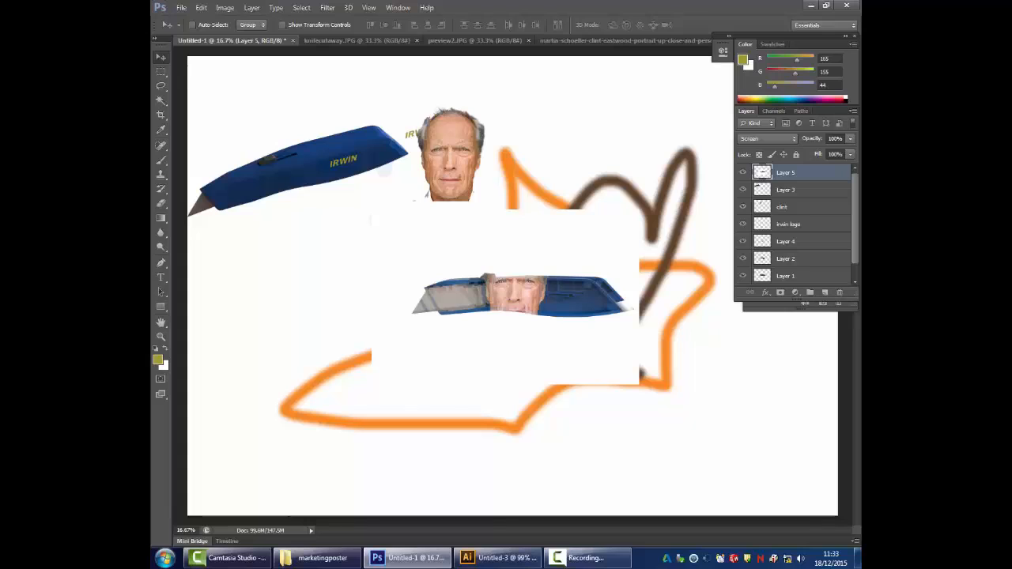
# - Enlarge the layer list to show every layer down to Background
pyautogui.moveTo(852, 296); pyautogui.dragTo(852, 333)
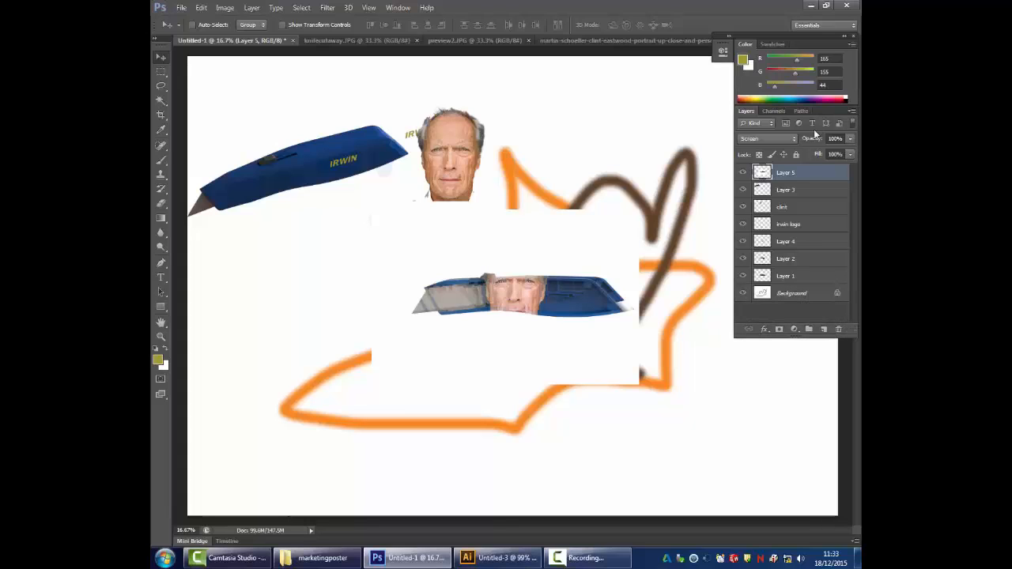
# - Delete every layer above Background in Untitled-1, including the knife, face and irwin logo layers
pyautogui.moveTo(800, 171); pyautogui.dragTo(838, 328)
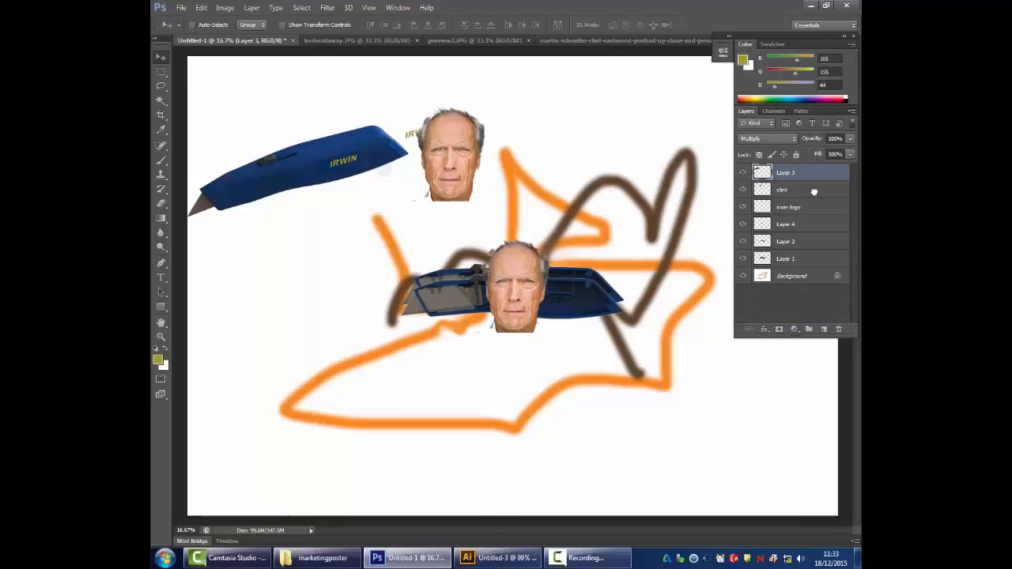
pyautogui.moveTo(814, 191); pyautogui.dragTo(838, 328)
pyautogui.moveTo(796, 173); pyautogui.dragTo(838, 329)
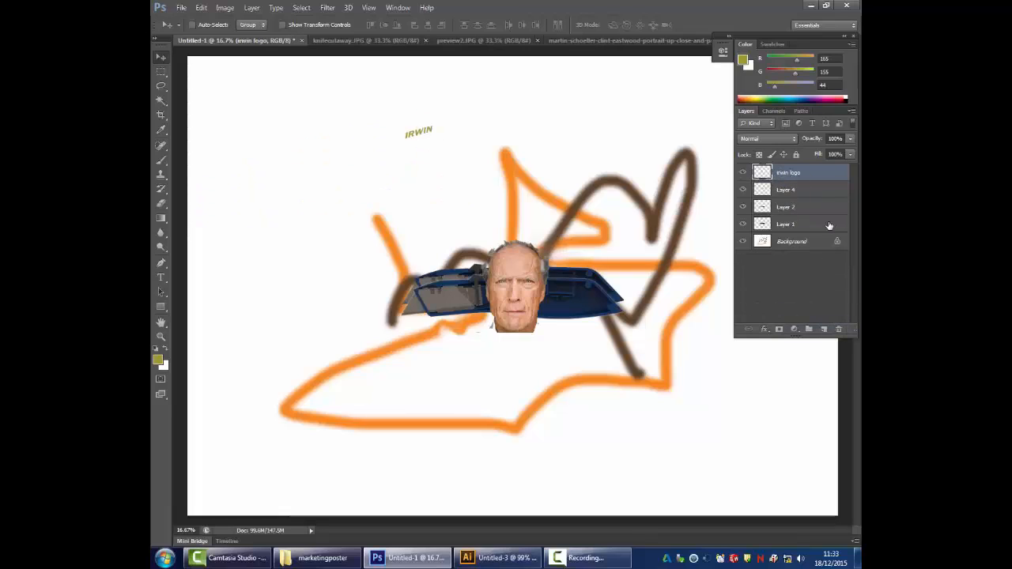
pyautogui.keyDown('shift'); pyautogui.click(789, 226); pyautogui.keyUp('shift')
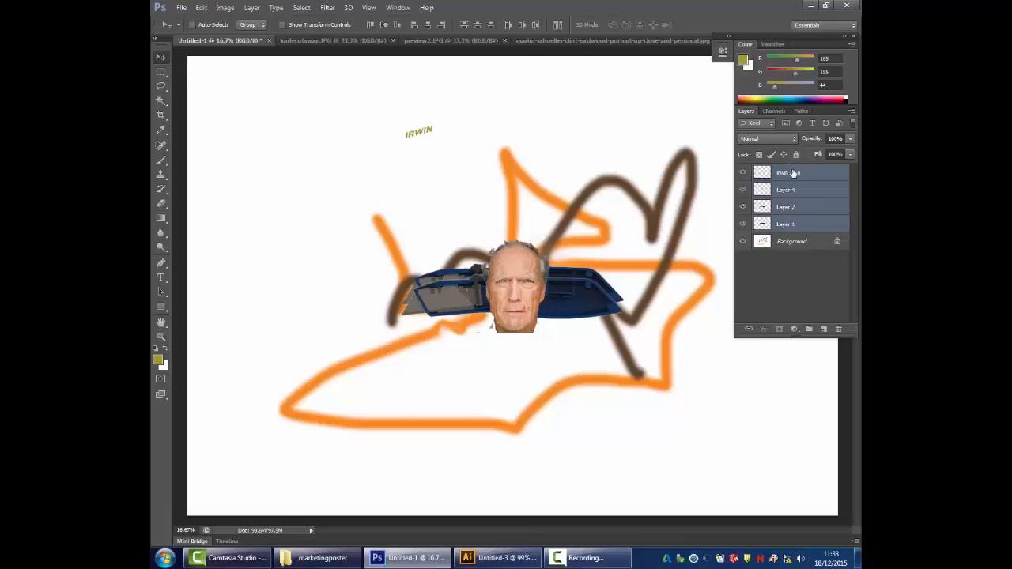
pyautogui.moveTo(792, 173); pyautogui.dragTo(837, 324)
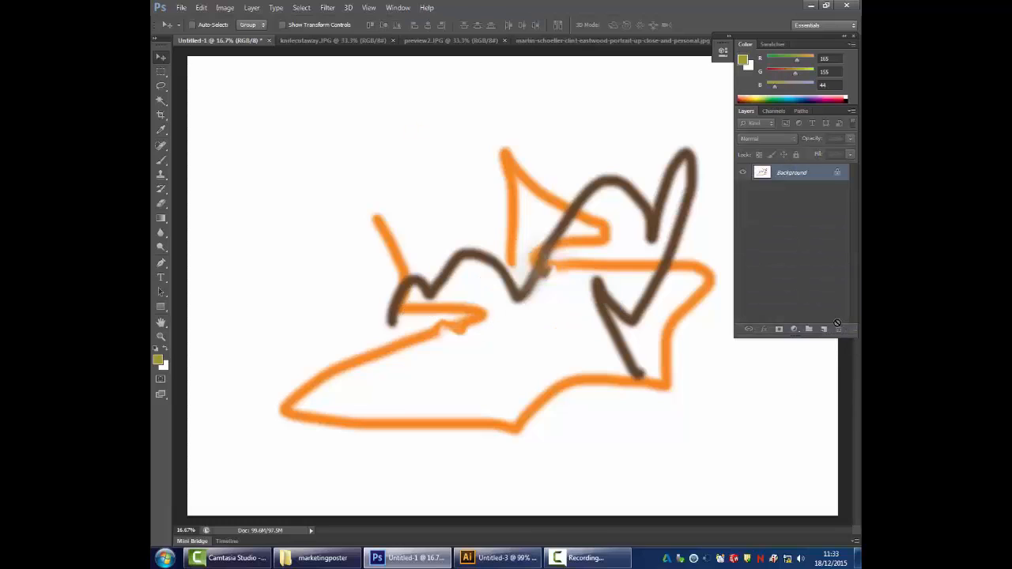
# - Open Aluminum_Honecomb_Sheet from the teaching > marketingposter > tutorials folder on the HRo drive and copy its entire image
pyautogui.click(182, 7)
pyautogui.click(204, 33)
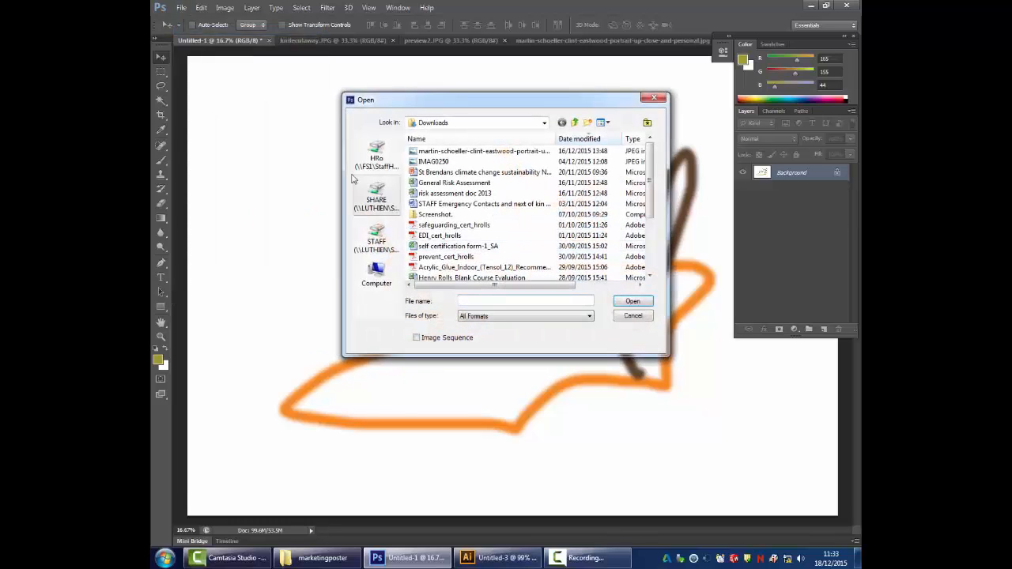
pyautogui.click(376, 154)
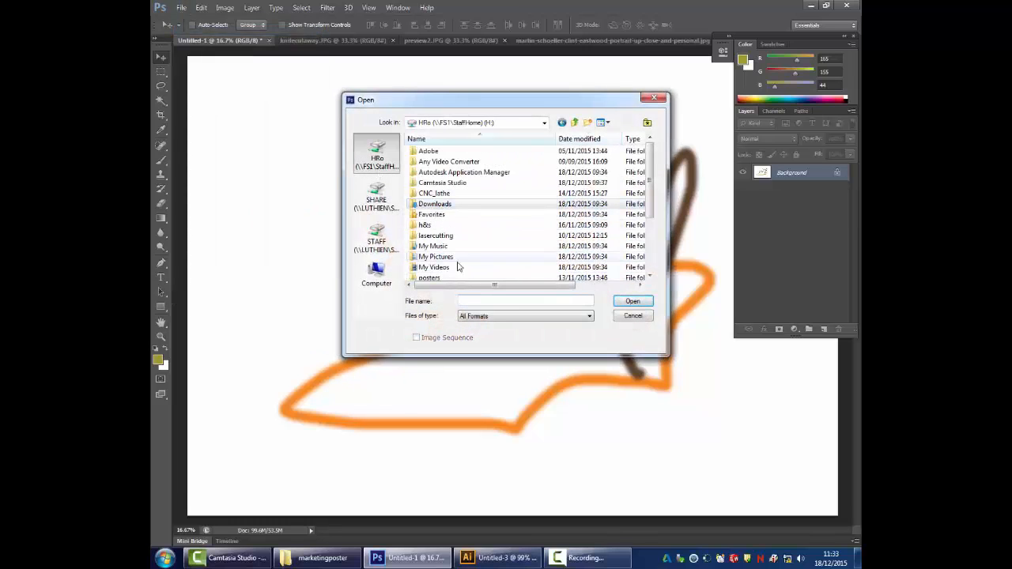
pyautogui.moveTo(654, 211); pyautogui.dragTo(657, 251)
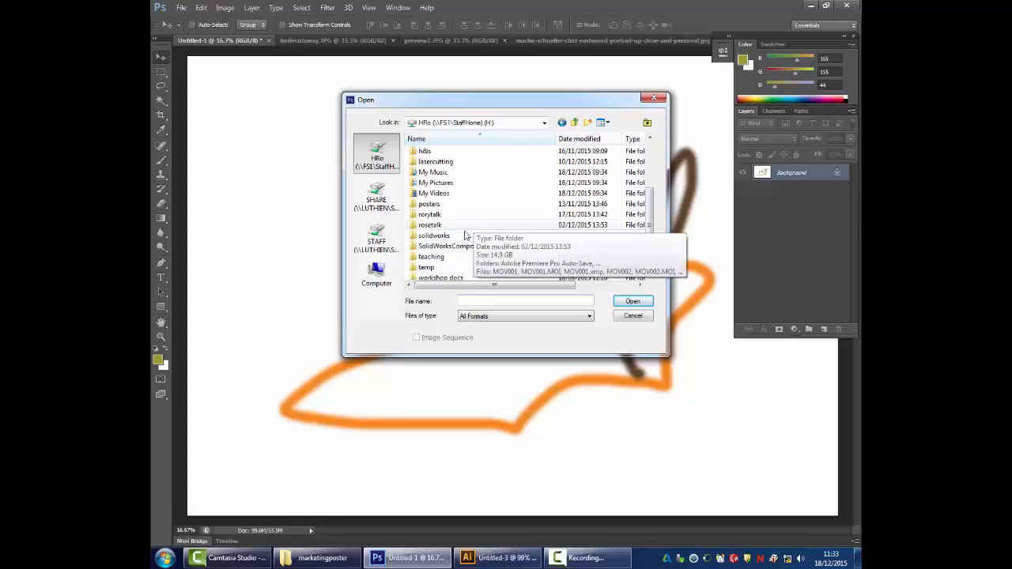
pyautogui.doubleClick(454, 200)
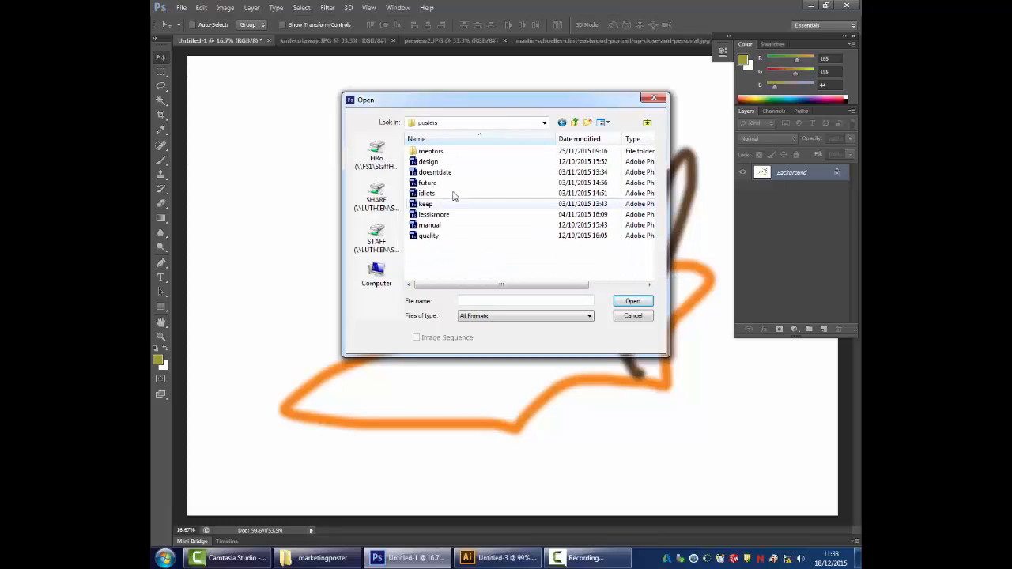
pyautogui.click(579, 124)
pyautogui.moveTo(650, 209); pyautogui.dragTo(649, 242)
pyautogui.doubleClick(441, 268)
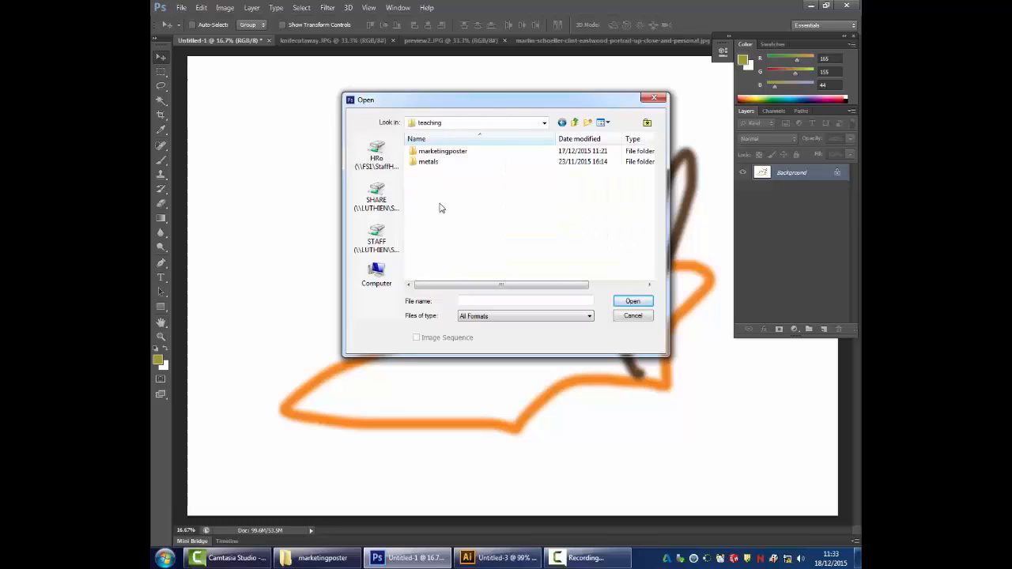
pyautogui.doubleClick(441, 151)
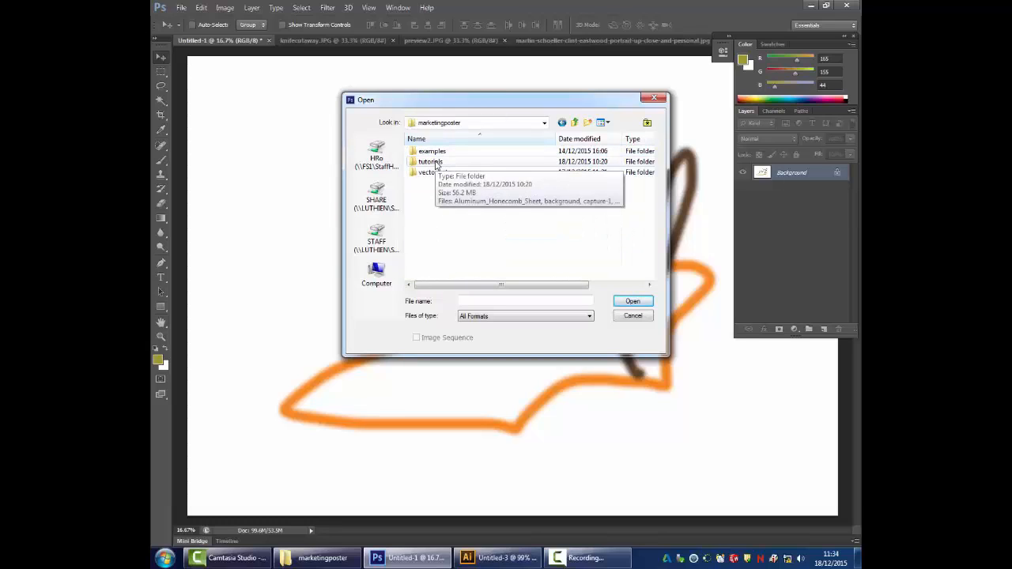
pyautogui.doubleClick(431, 161)
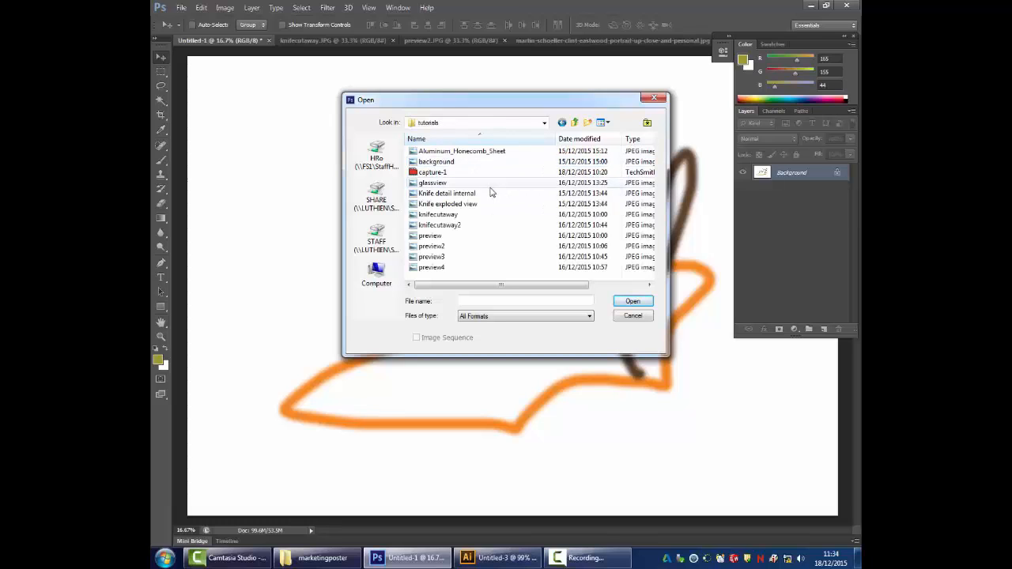
pyautogui.doubleClick(474, 151)
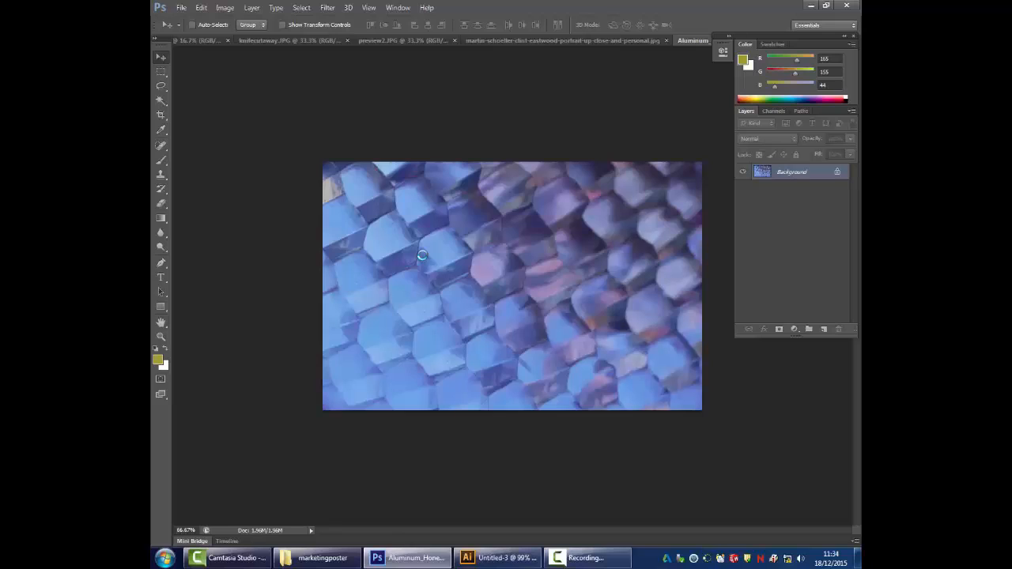
pyautogui.hotkey('ctrl', 'a')
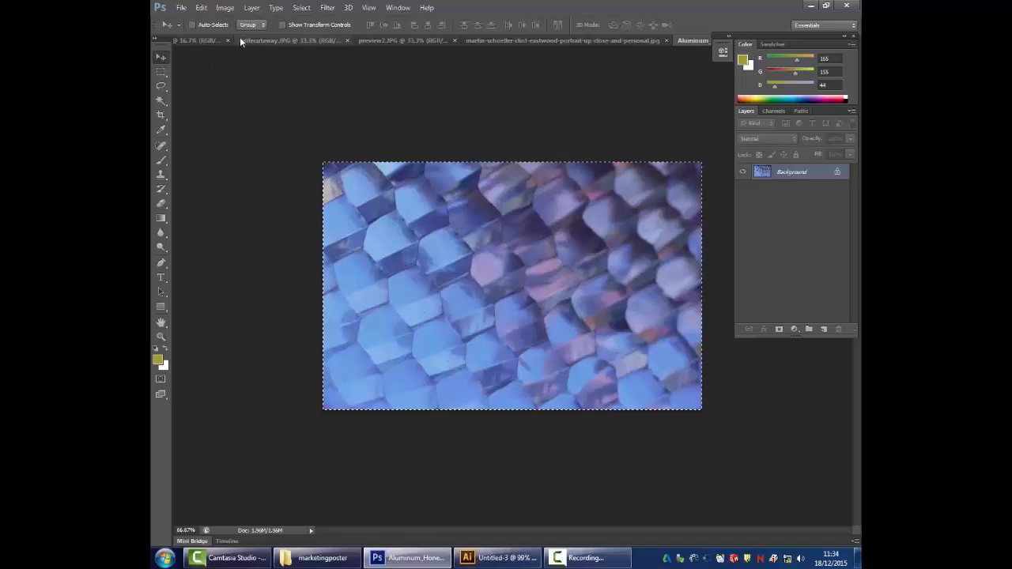
# - Return to Untitled-1 and close the knifecutaway, preview2 and portrait documents without saving changes
pyautogui.click(190, 41)
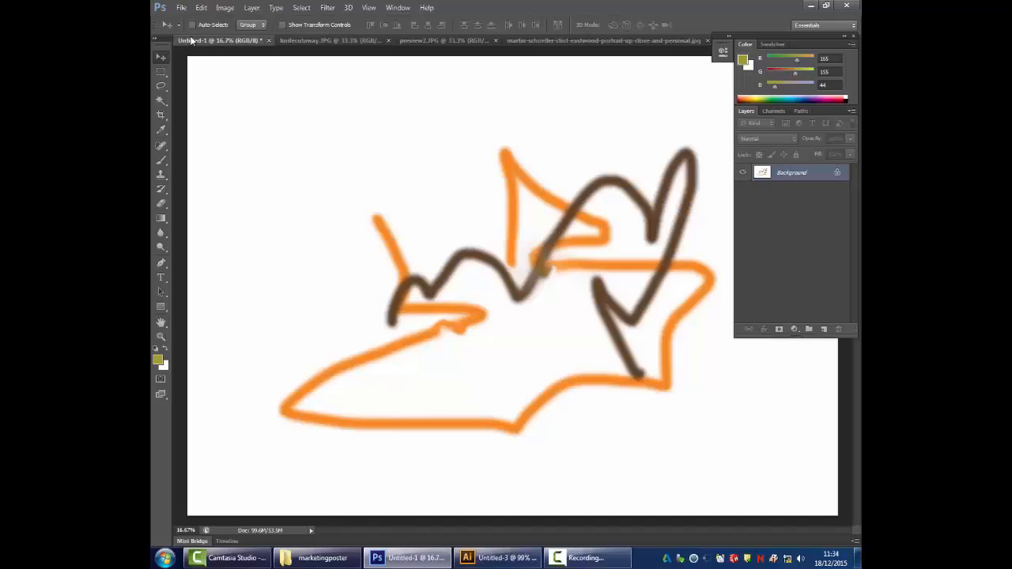
pyautogui.click(388, 39)
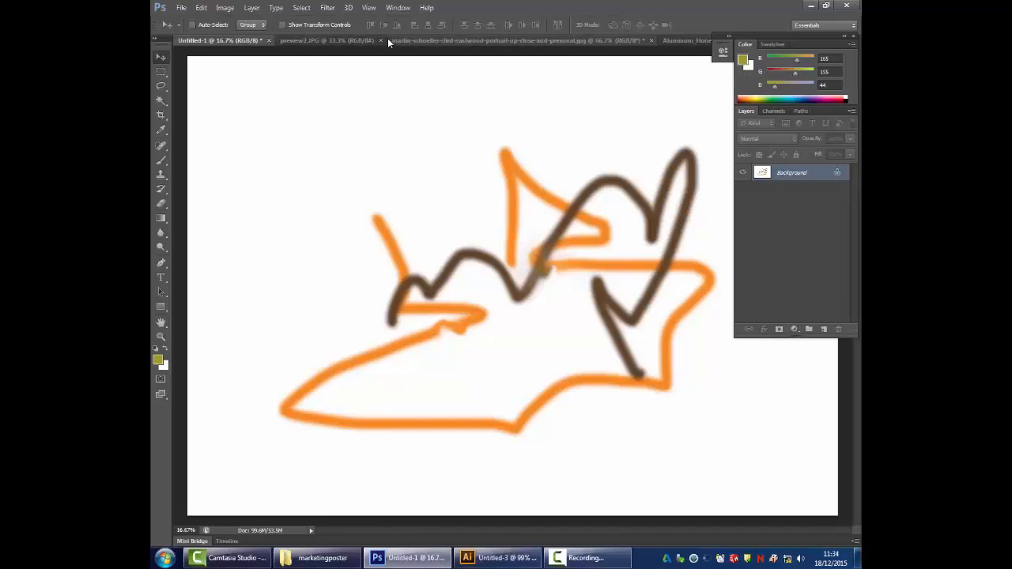
pyautogui.click(380, 39)
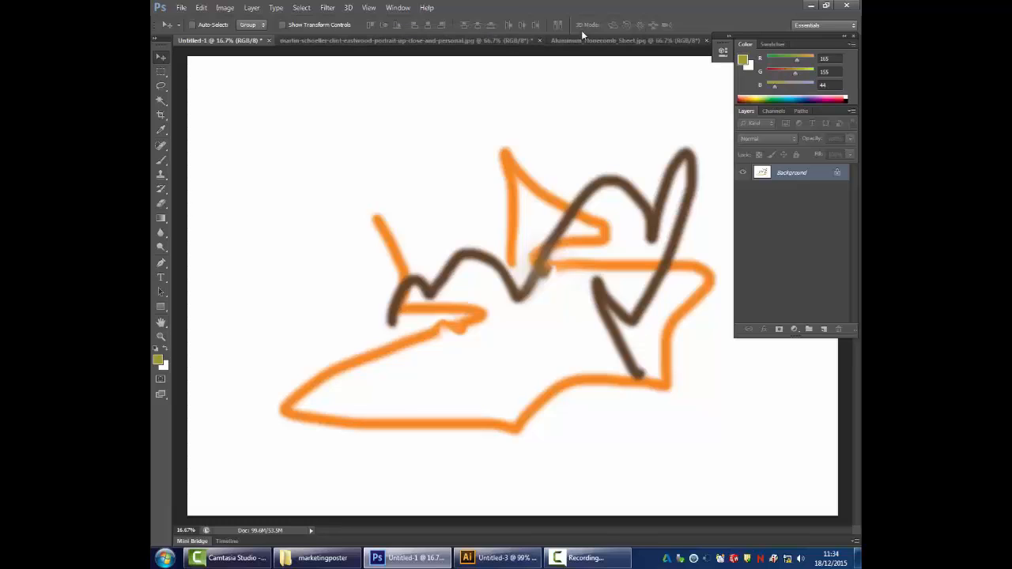
pyautogui.click(539, 40)
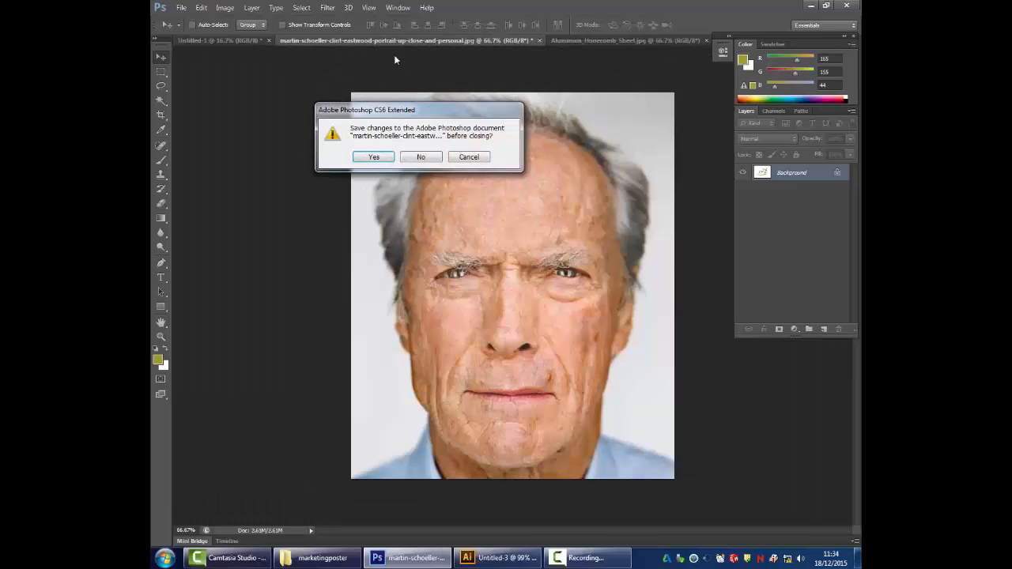
pyautogui.click(412, 157)
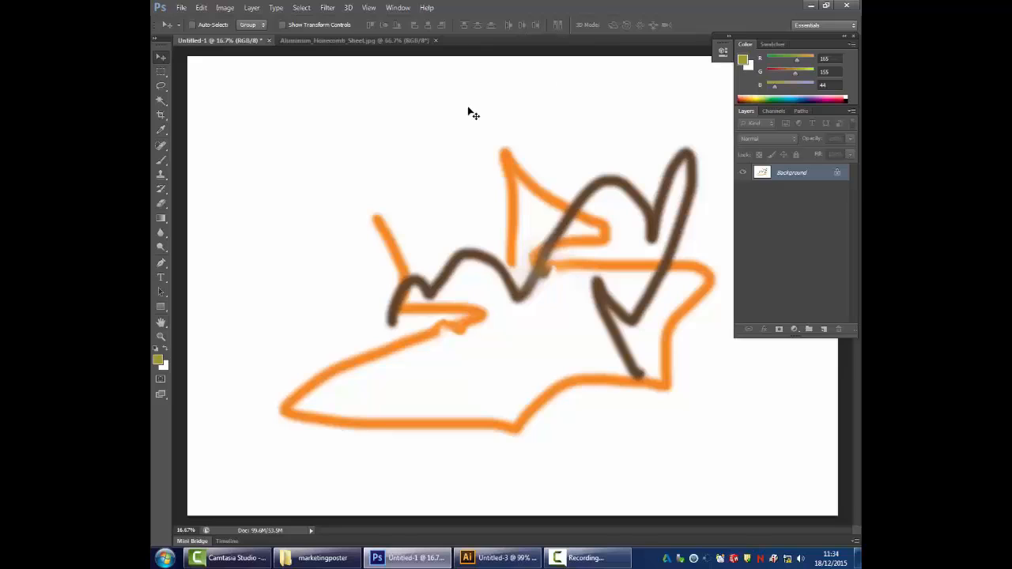
# - Paste the honeycomb image into Untitled-1 and scale it up until it covers the whole canvas
pyautogui.hotkey('ctrl', 'v')
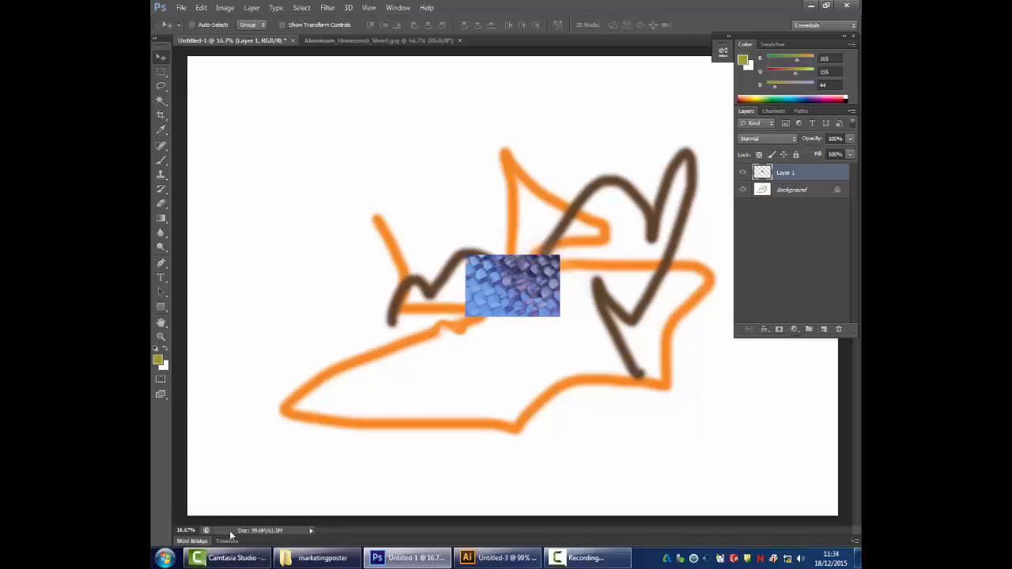
pyautogui.click(200, 8)
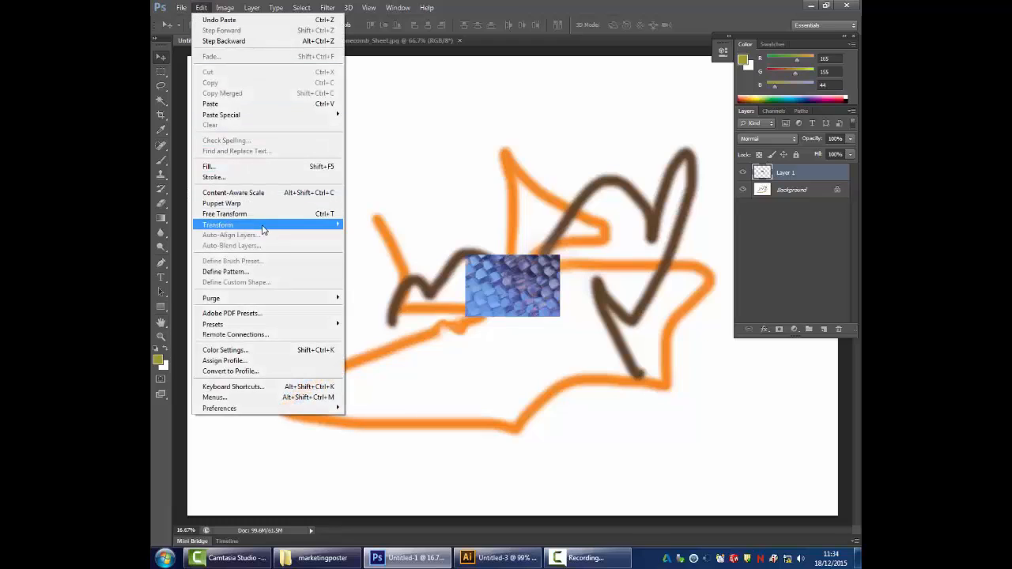
pyautogui.moveTo(265, 229)
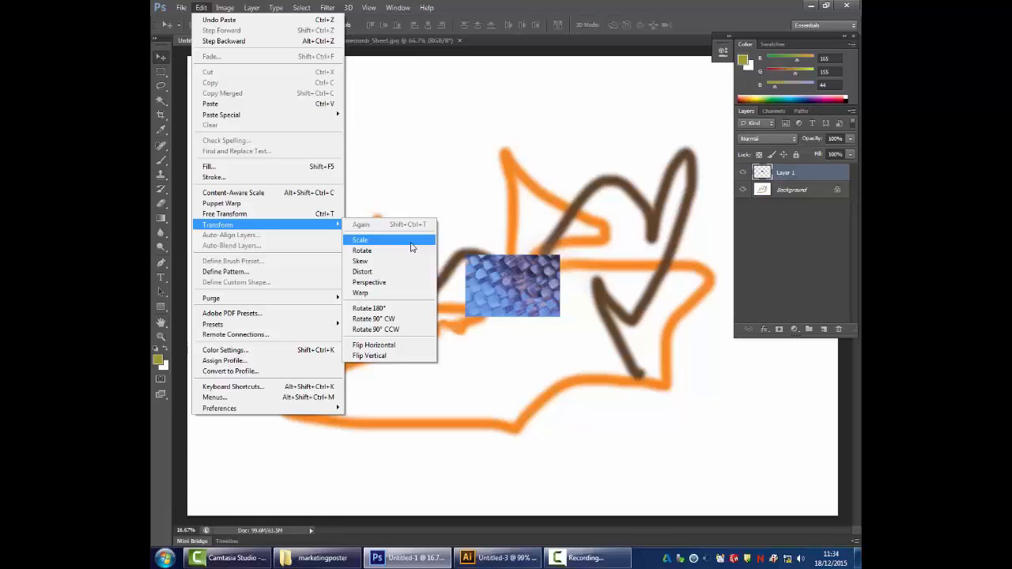
pyautogui.click(411, 248)
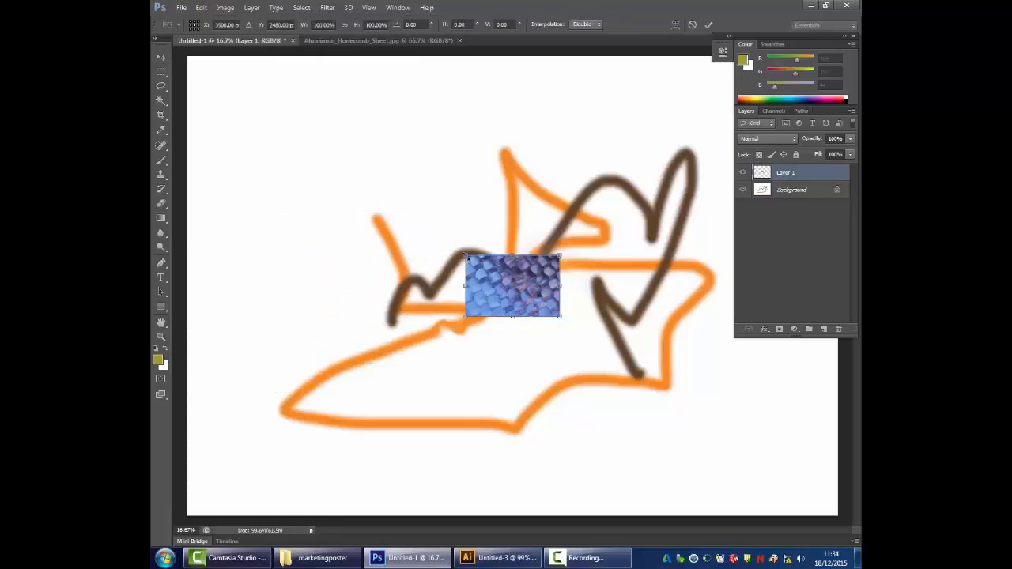
pyautogui.moveTo(464, 255); pyautogui.dragTo(286, 239)
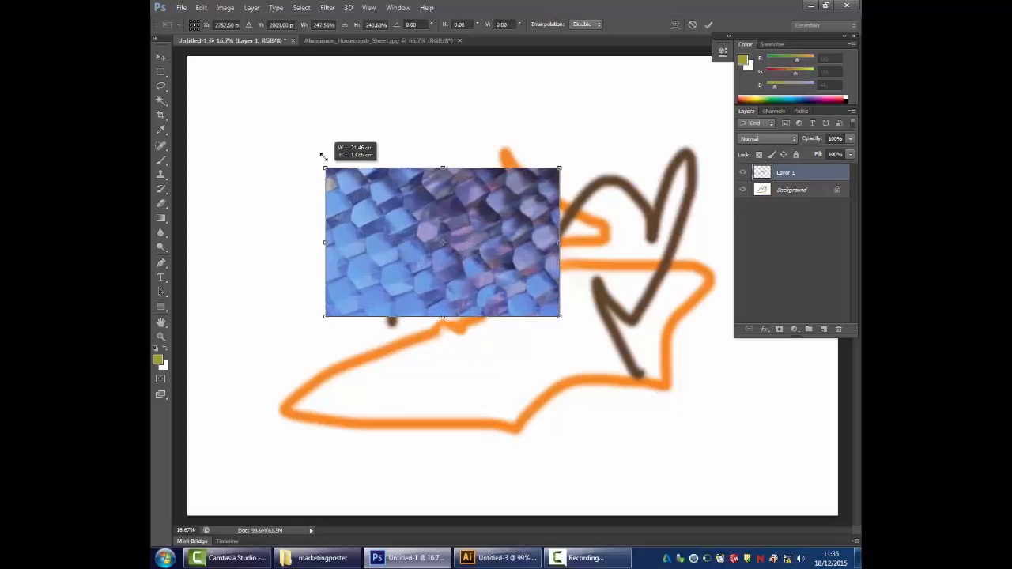
pyautogui.moveTo(323, 157); pyautogui.dragTo(301, 227)
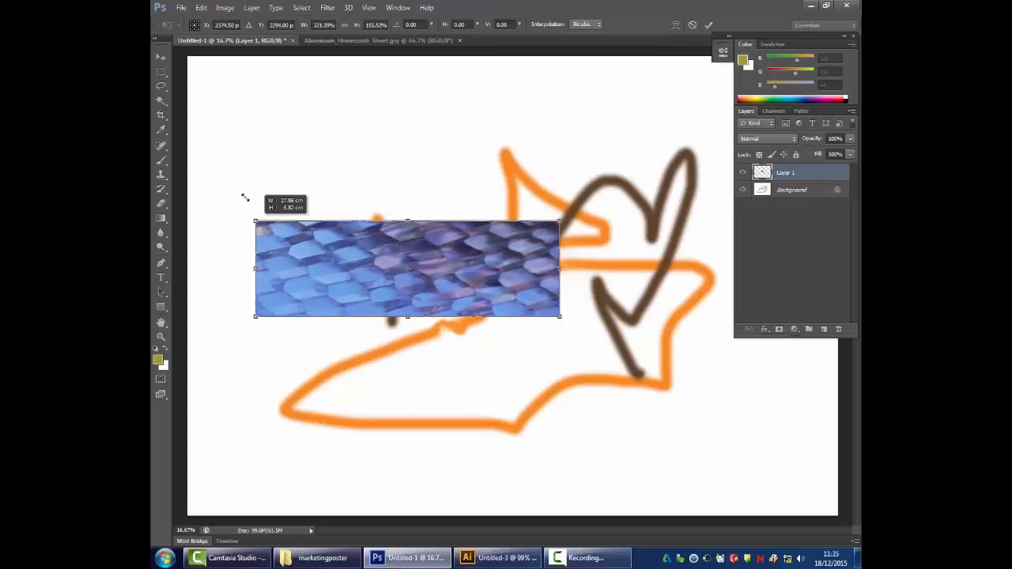
pyautogui.moveTo(245, 198); pyautogui.dragTo(259, 159)
pyautogui.moveTo(273, 120); pyautogui.dragTo(228, 117)
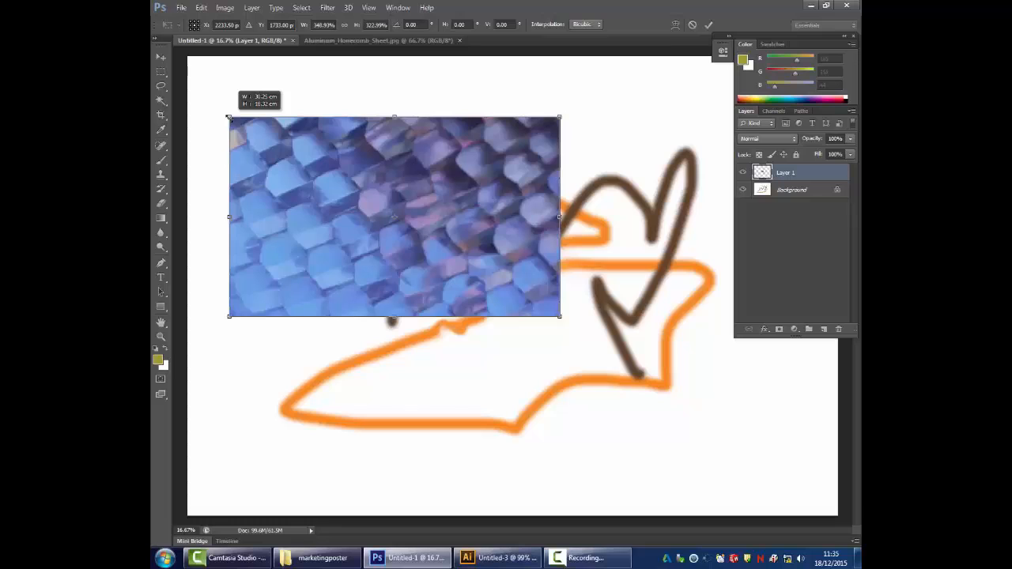
pyautogui.moveTo(228, 116); pyautogui.dragTo(233, 118)
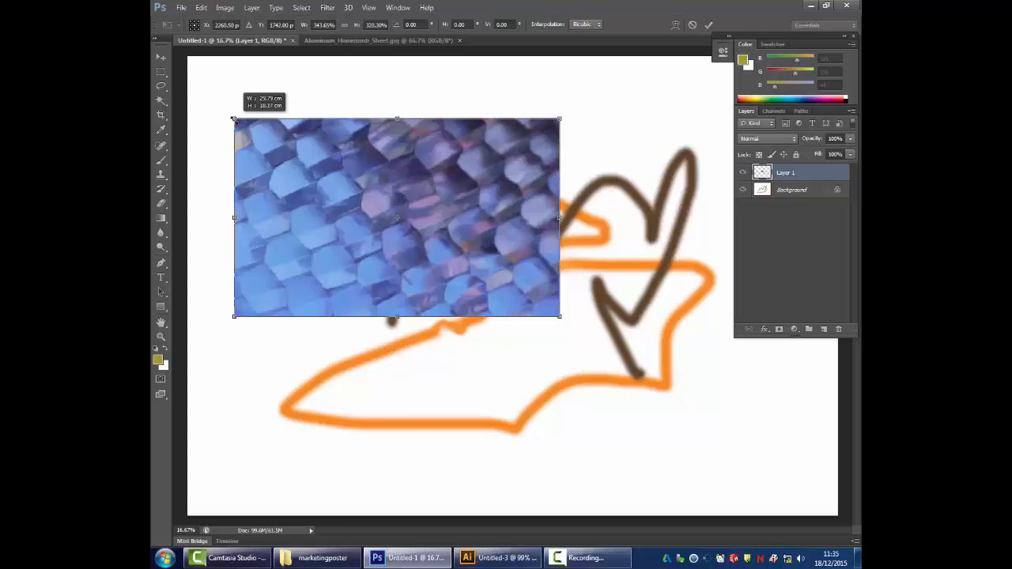
pyautogui.moveTo(233, 118); pyautogui.dragTo(158, 48)
pyautogui.press('Return')
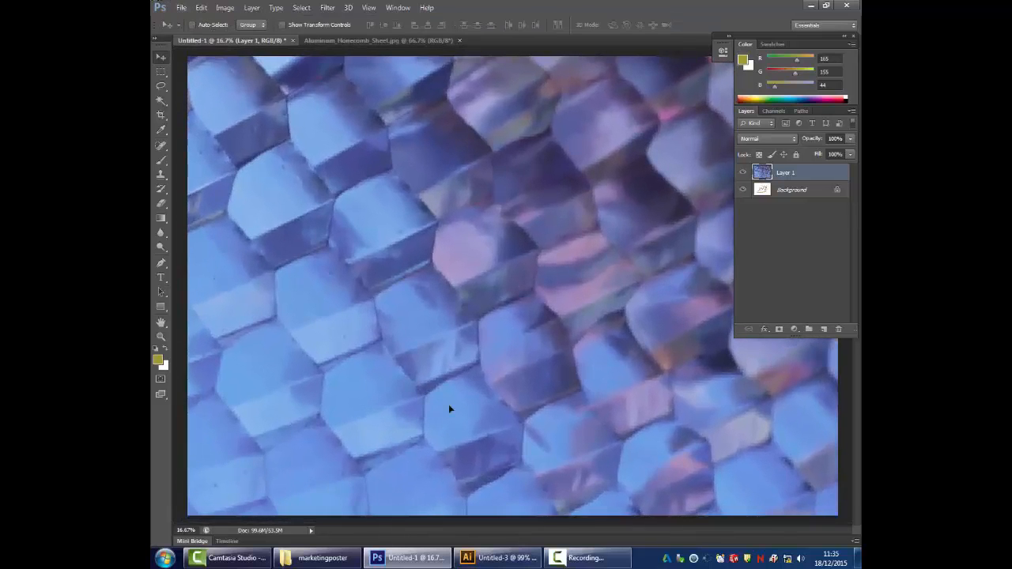
# - Zoom in to 300% on the edge of the central pink honeycomb cell to examine the enlarged image's sharpness
pyautogui.click(160, 338)
pyautogui.click(432, 265)
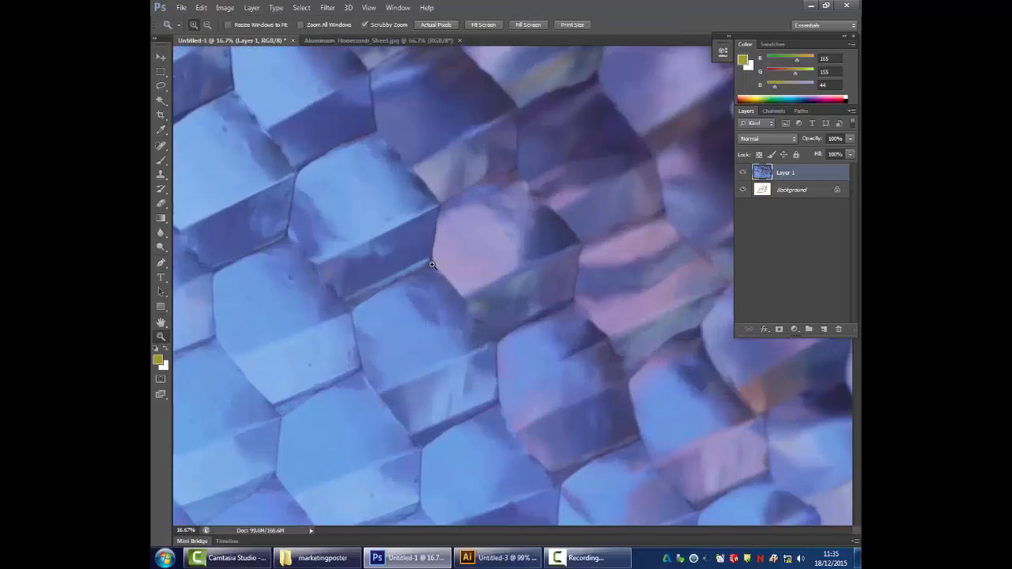
pyautogui.click(432, 265)
pyautogui.click(432, 265)
pyautogui.click(432, 265)
pyautogui.click(432, 265)
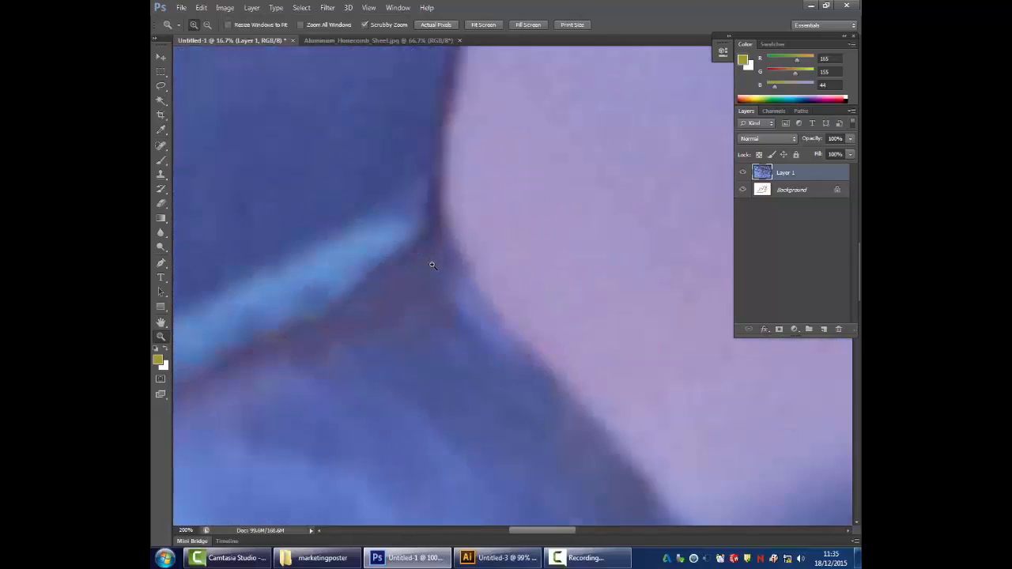
pyautogui.click(433, 265)
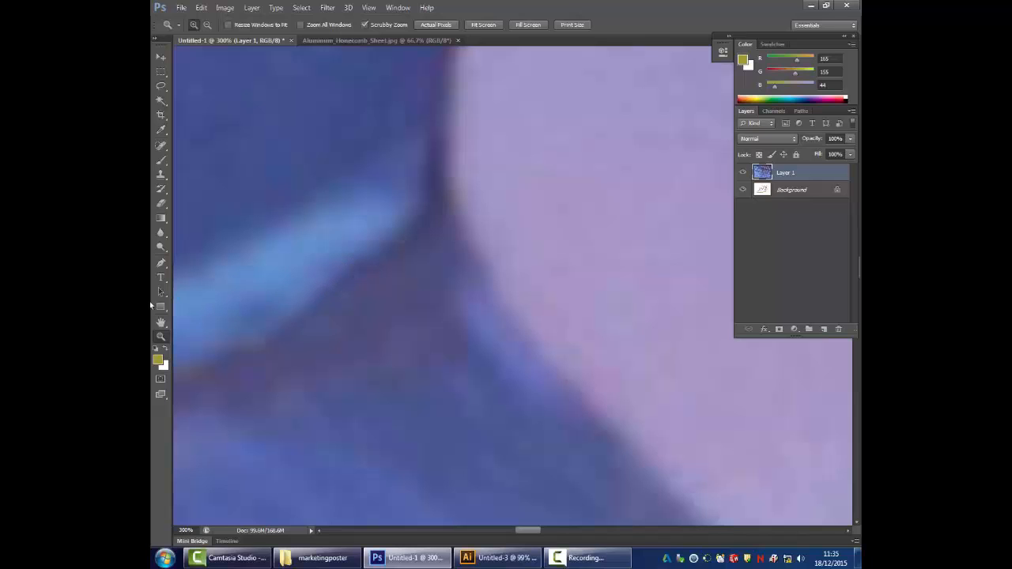
# - Zoom out to 8.33% to view the entire honeycomb-covered canvas
pyautogui.press('alt')
pyautogui.keyDown('alt'); pyautogui.click(530, 330); pyautogui.keyUp('alt')
pyautogui.keyDown('alt'); pyautogui.click(529, 329); pyautogui.keyUp('alt')
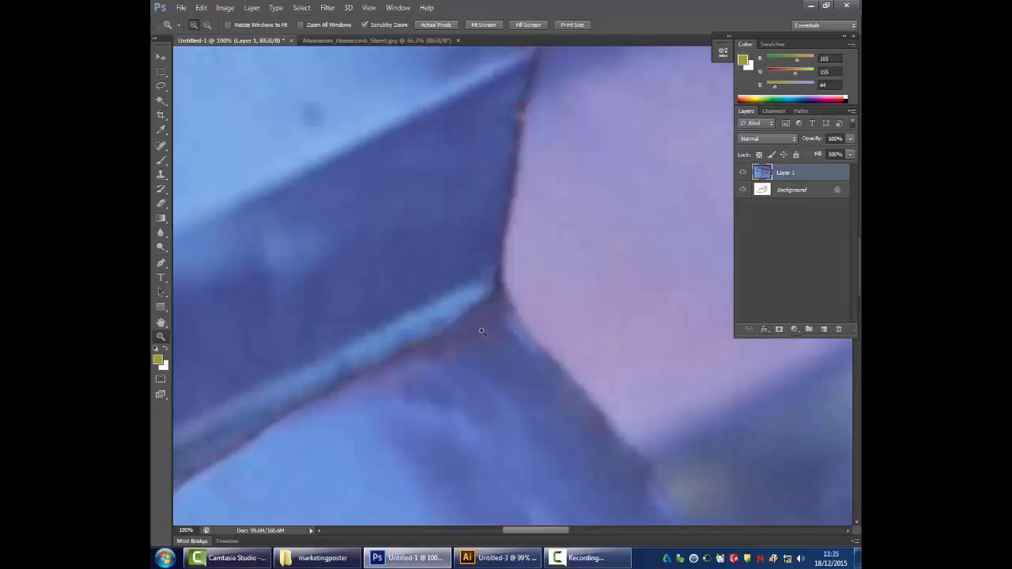
pyautogui.keyDown('alt'); pyautogui.click(522, 336); pyautogui.keyUp('alt')
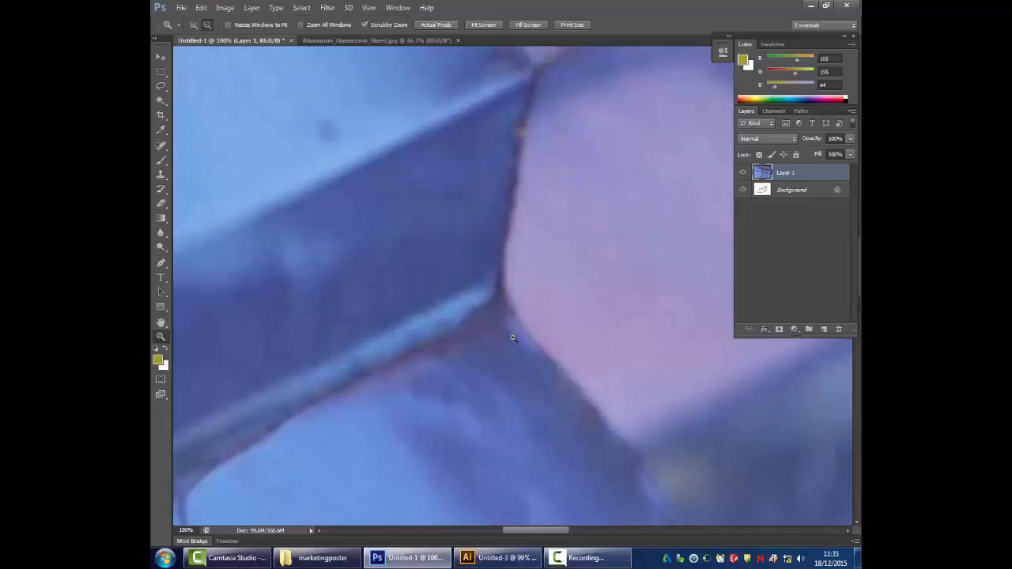
pyautogui.keyDown('alt'); pyautogui.click(514, 339); pyautogui.keyUp('alt')
pyautogui.keyDown('alt'); pyautogui.click(512, 338); pyautogui.keyUp('alt')
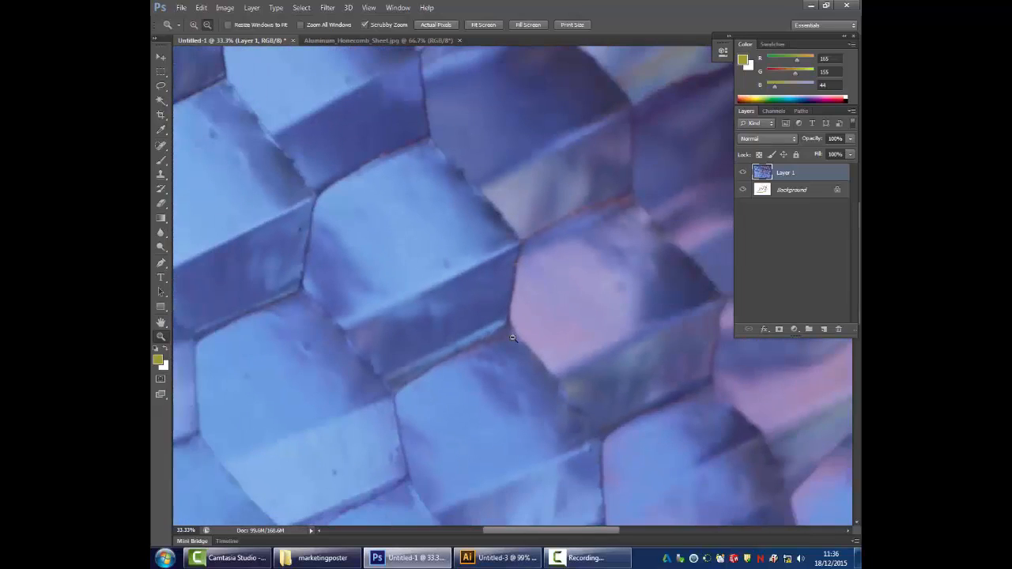
pyautogui.keyDown('alt'); pyautogui.click(513, 337); pyautogui.keyUp('alt')
pyautogui.keyDown('alt'); pyautogui.click(512, 337); pyautogui.keyUp('alt')
pyautogui.keyDown('alt'); pyautogui.click(511, 338); pyautogui.keyUp('alt')
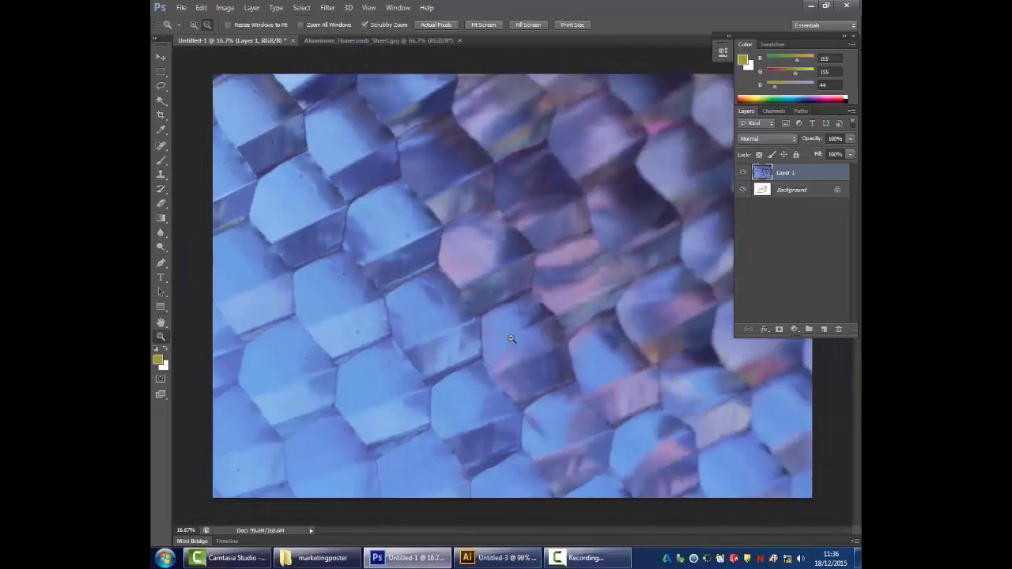
pyautogui.keyDown('alt'); pyautogui.click(512, 338); pyautogui.keyUp('alt')
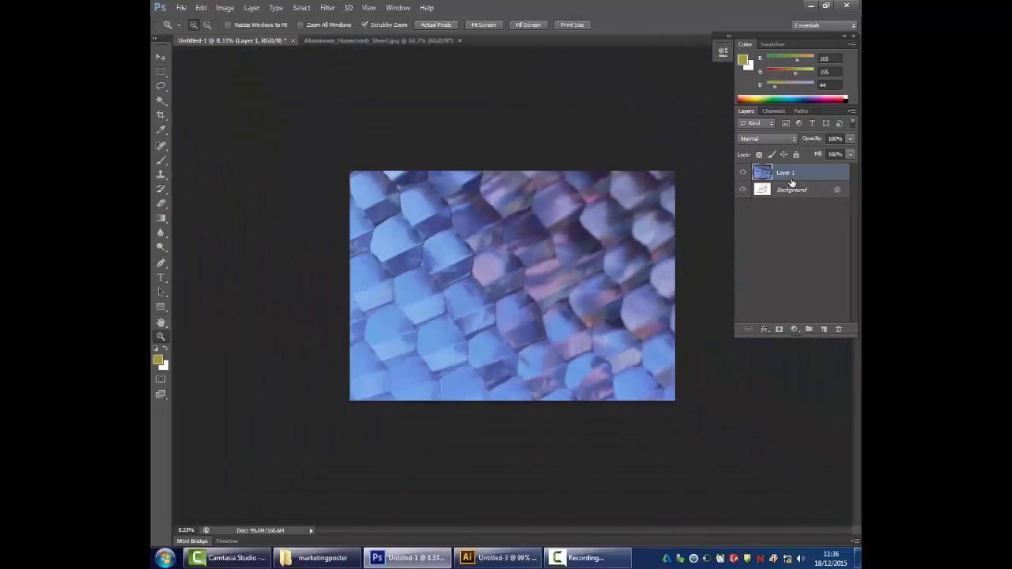
# - Lower Layer 1's opacity to about 29% to see the sketch beneath, and restore it to 100%
pyautogui.click(850, 139)
pyautogui.moveTo(802, 153); pyautogui.dragTo(810, 152)
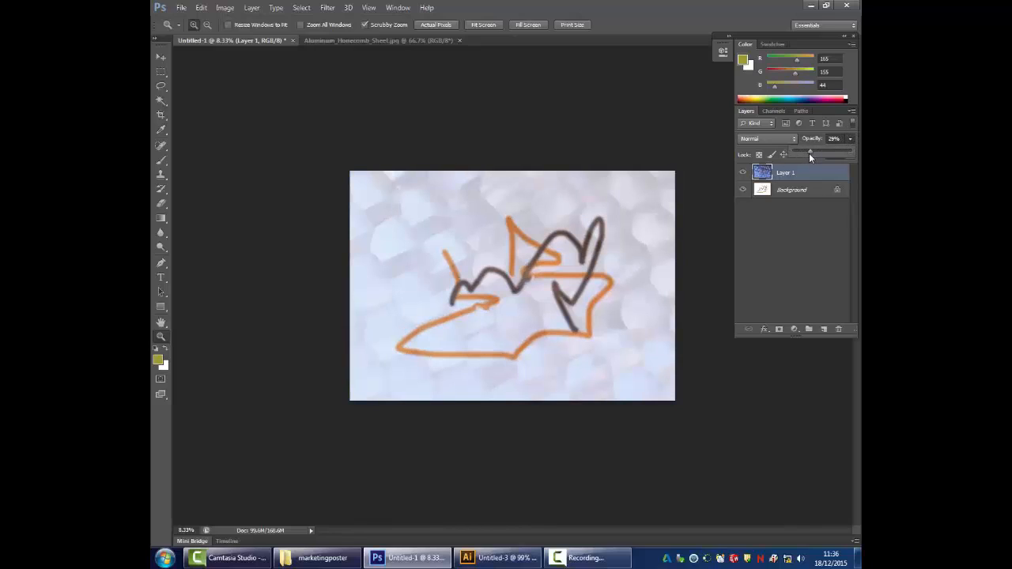
pyautogui.moveTo(813, 153); pyautogui.dragTo(850, 150)
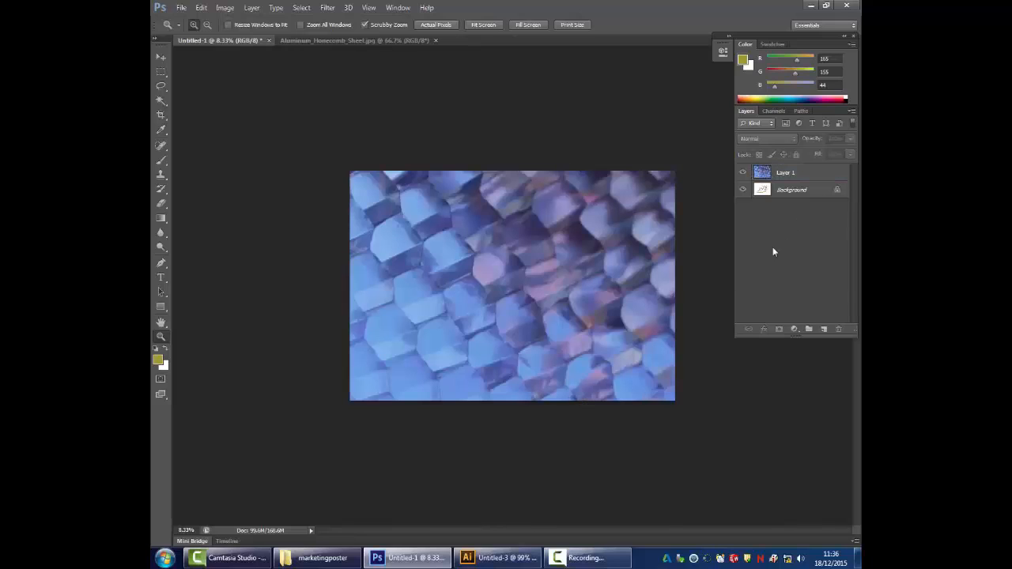
# - Hide Layer 1 and make a rectangular marquee selection around the sketch, covering nearly the whole Background layer
pyautogui.click(742, 173)
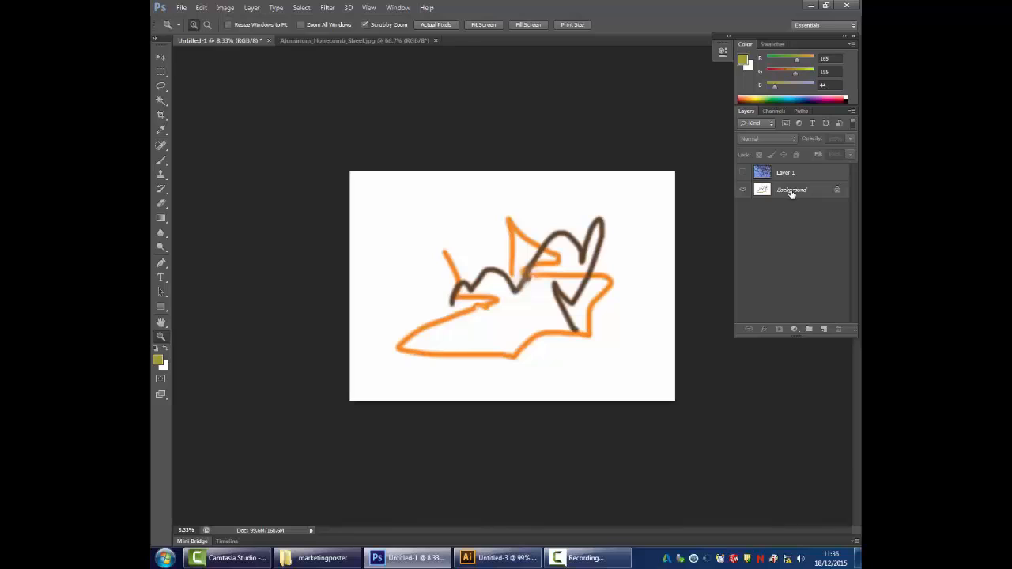
pyautogui.click(791, 191)
pyautogui.click(161, 73)
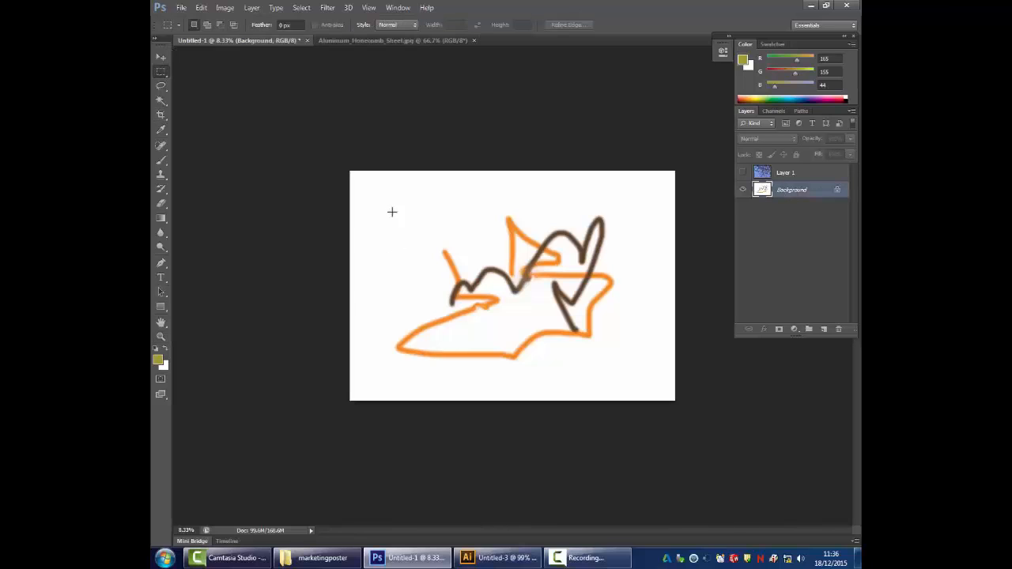
pyautogui.moveTo(357, 184); pyautogui.dragTo(711, 486)
pyautogui.hotkey('shift', 'BackSpace')
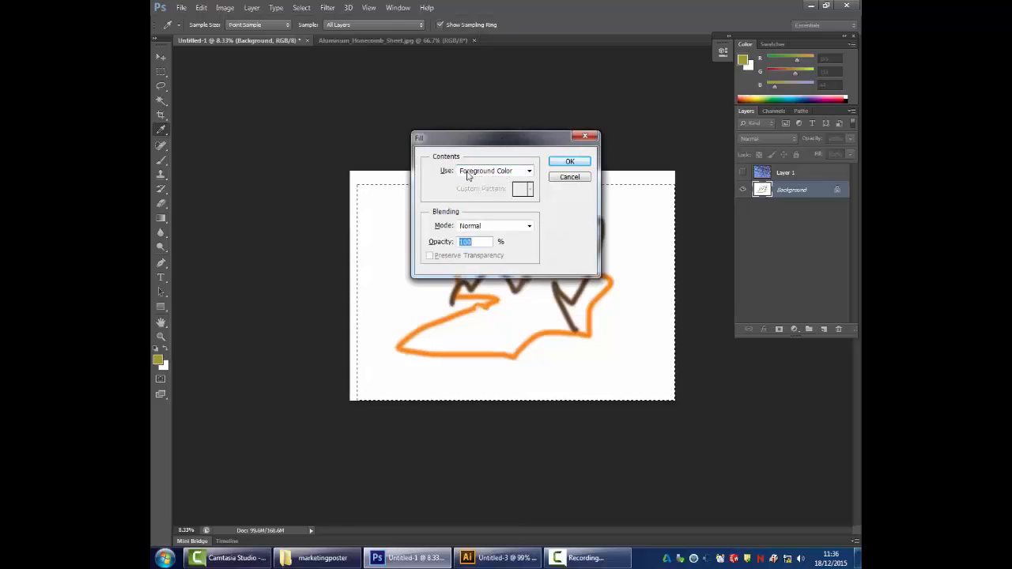
pyautogui.click(528, 171)
pyautogui.click(496, 217)
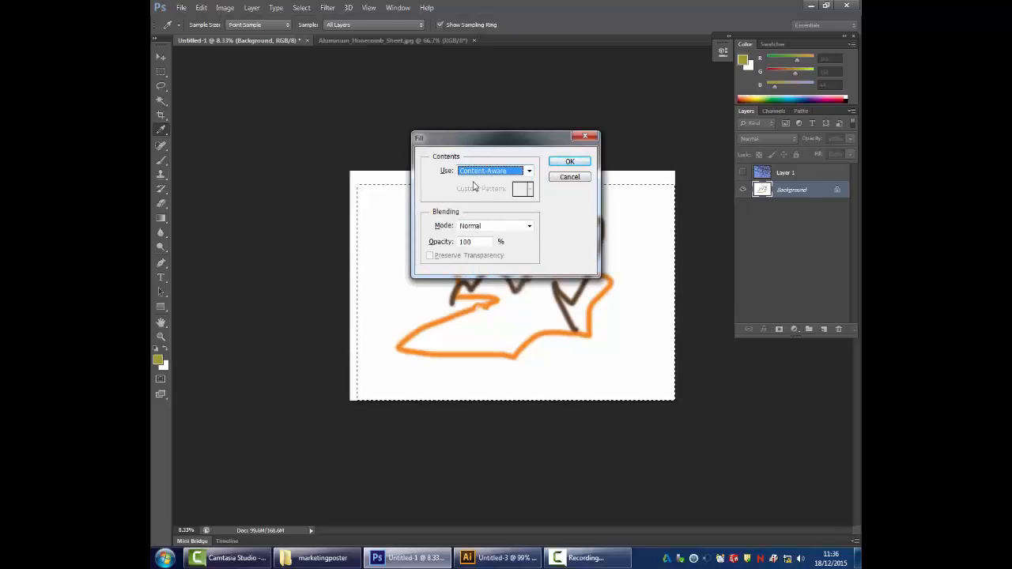
pyautogui.click(530, 171)
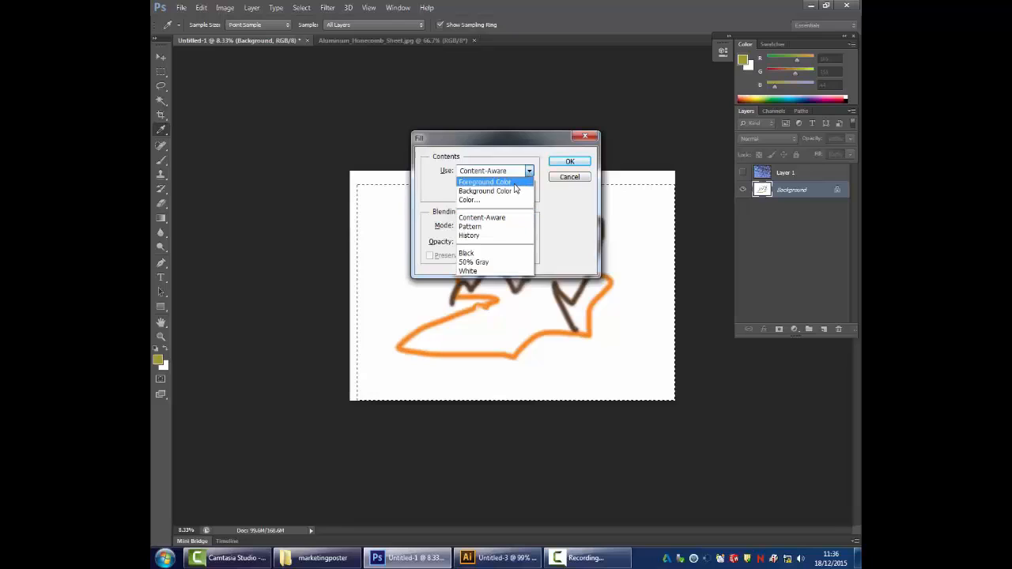
pyautogui.click(513, 185)
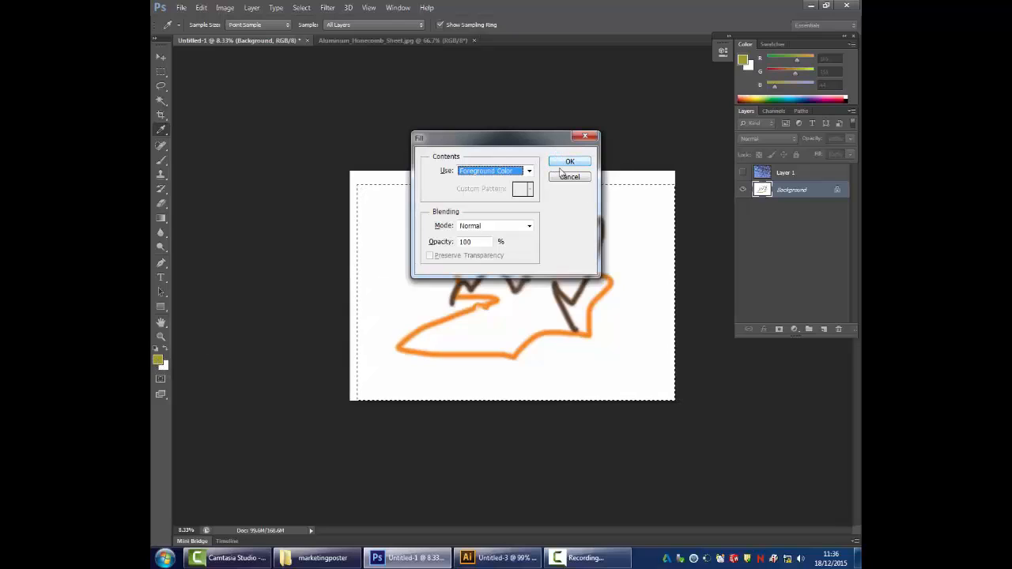
pyautogui.click(560, 171)
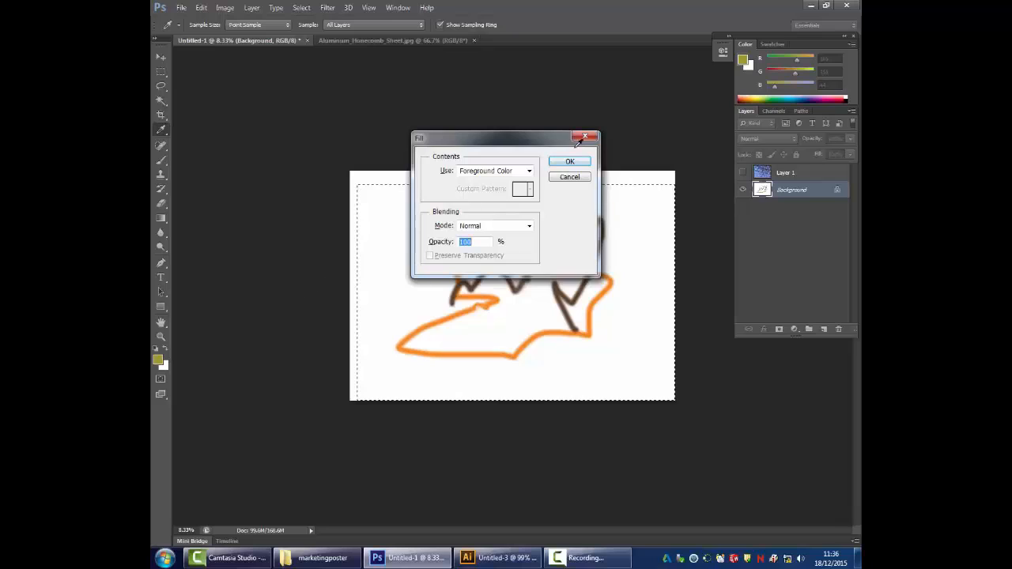
# - Fill the selected area of the Background layer with the background color, and deselect it
pyautogui.click(526, 173)
pyautogui.click(499, 194)
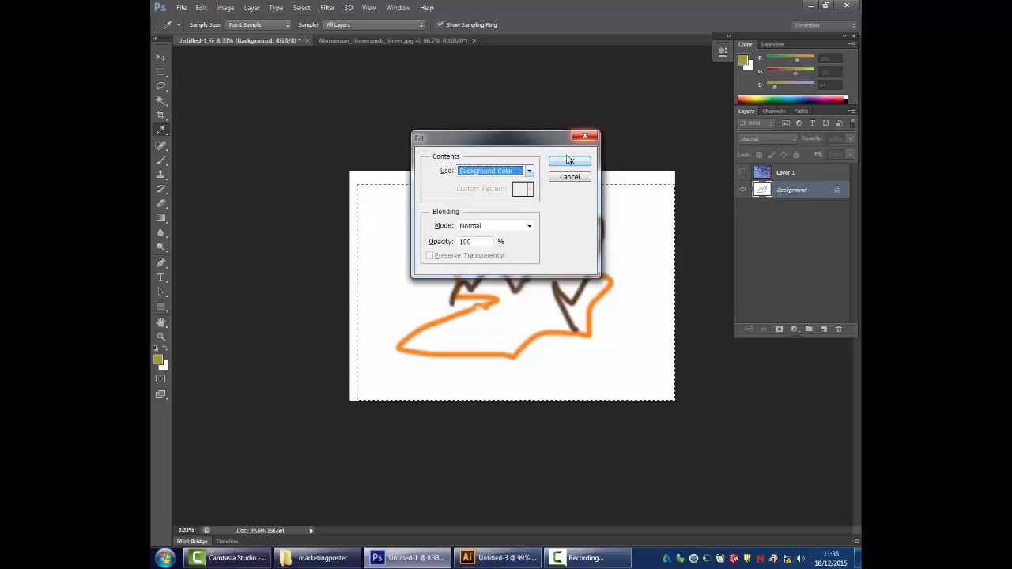
pyautogui.click(566, 162)
pyautogui.hotkey('ctrl', 'd')
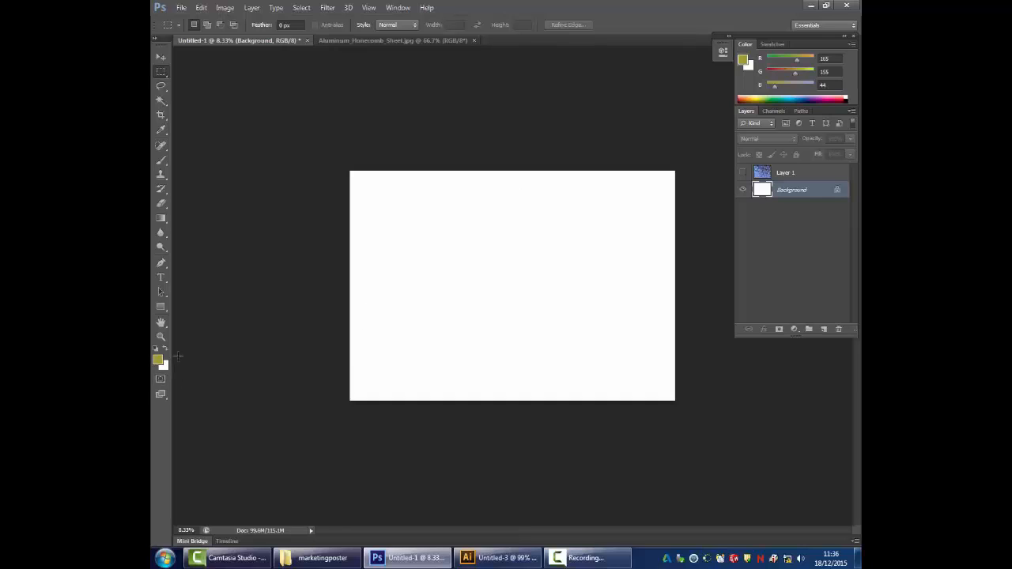
pyautogui.click(161, 220)
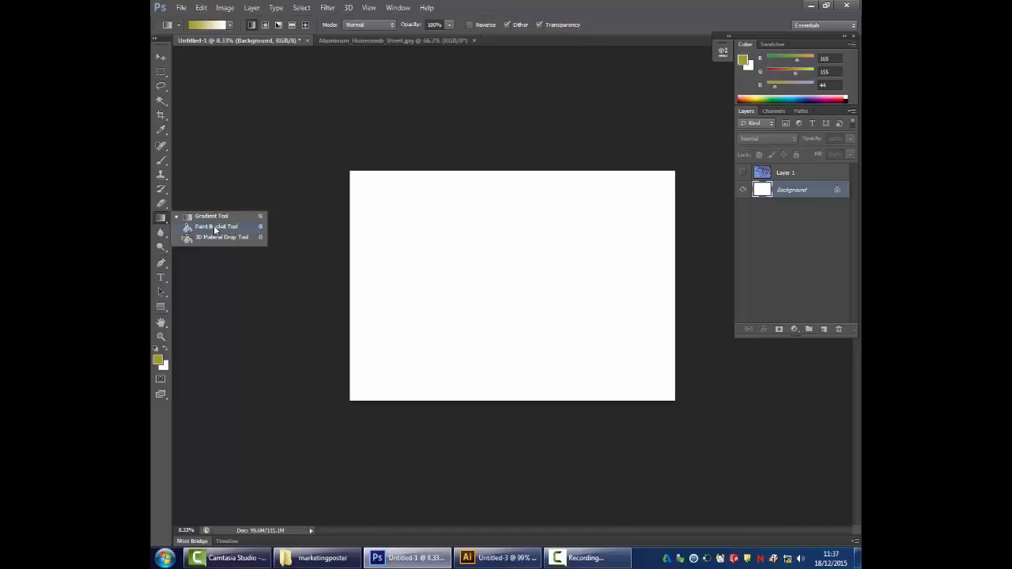
pyautogui.click(213, 226)
pyautogui.click(201, 8)
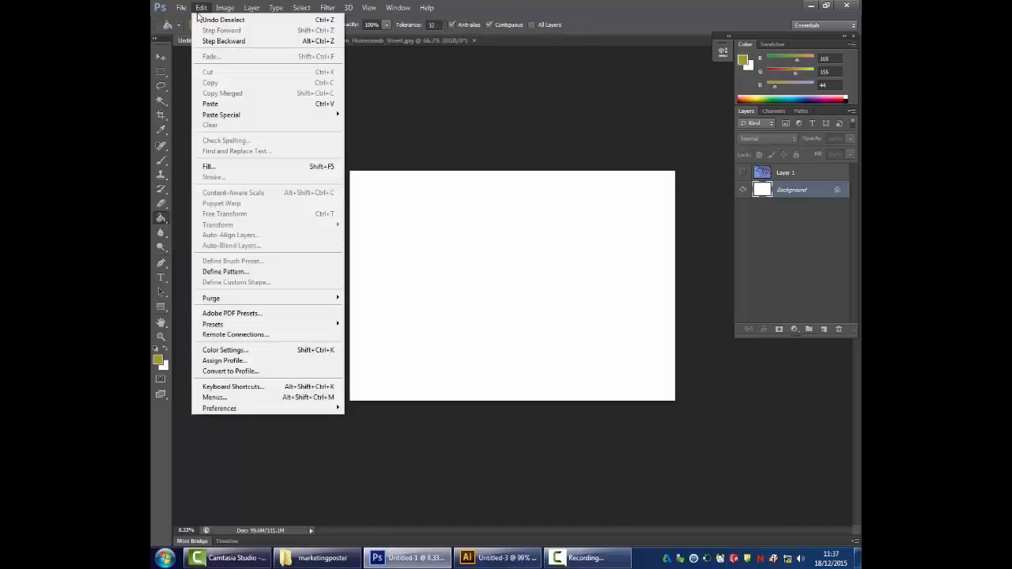
pyautogui.click(540, 100)
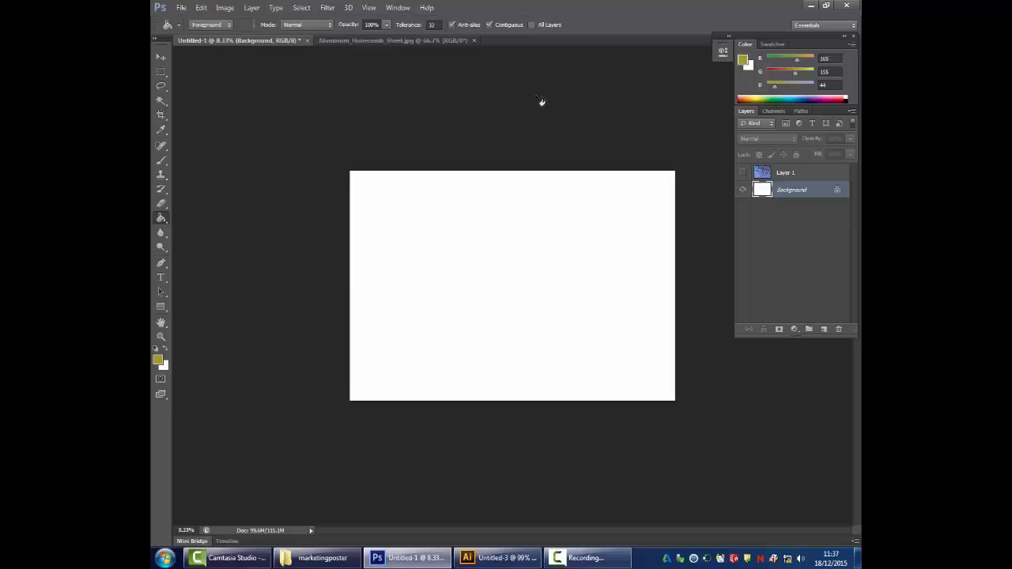
# - Set the background color to dark blue 16227c and draw a linear olive-to-blue gradient from the top to the bottom of the Background layer
pyautogui.click(162, 221)
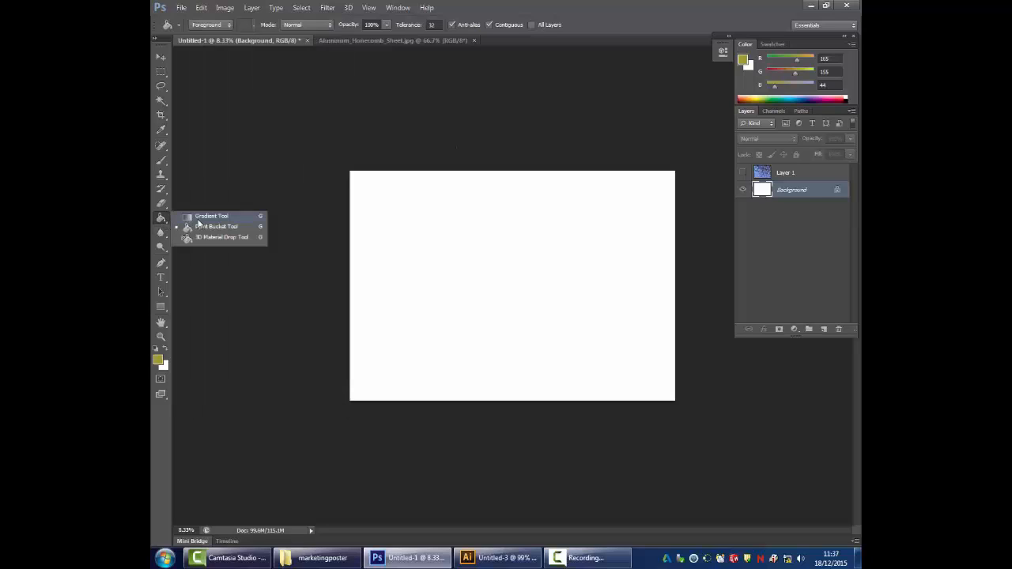
pyautogui.click(199, 219)
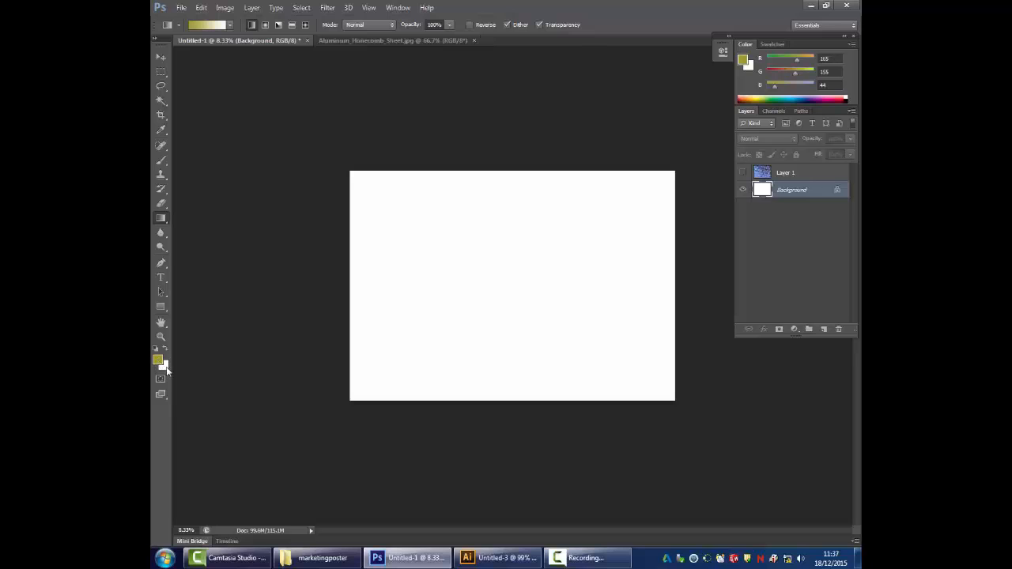
pyautogui.click(165, 366)
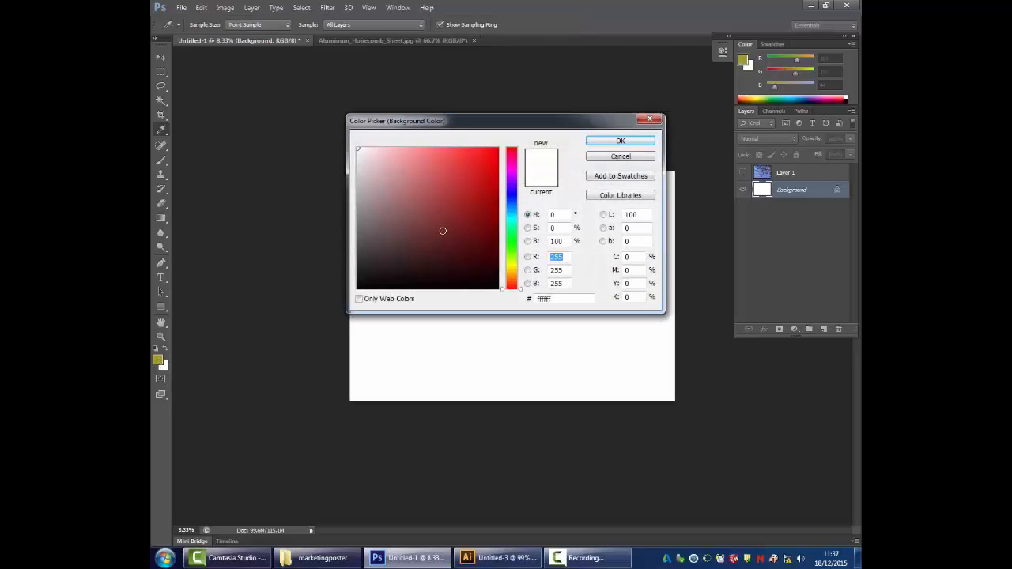
pyautogui.click(511, 197)
pyautogui.click(472, 221)
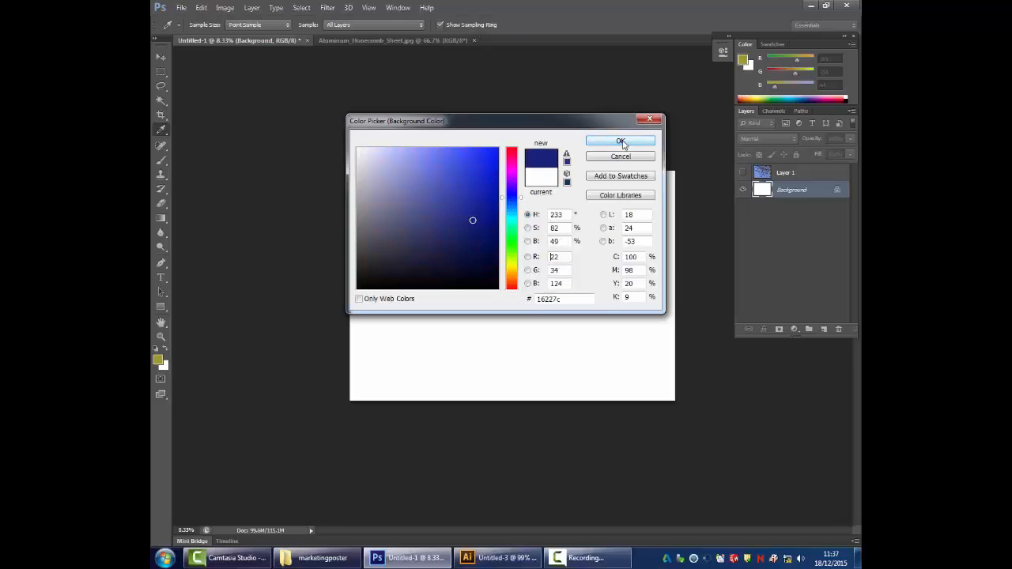
pyautogui.click(621, 141)
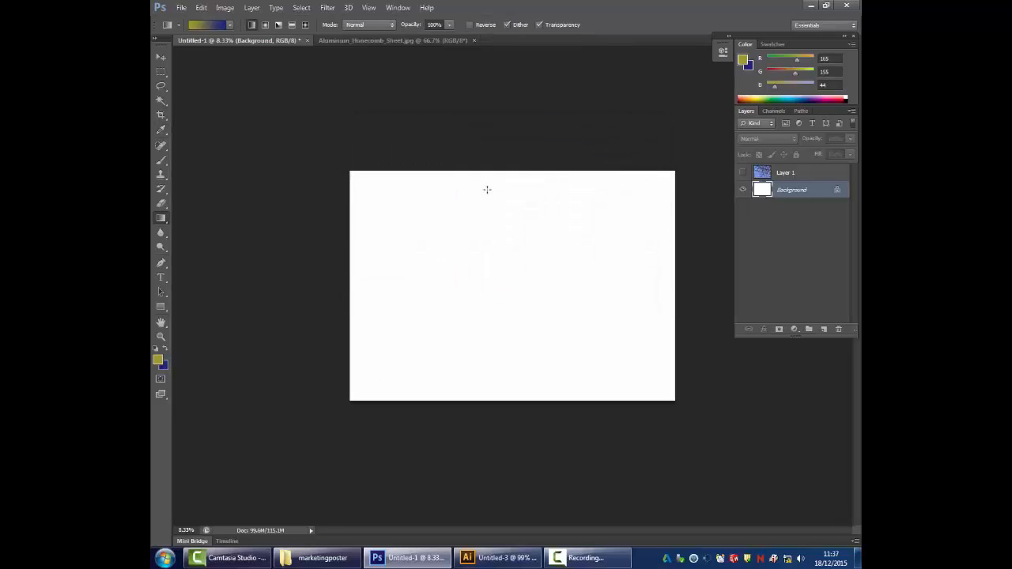
pyautogui.moveTo(493, 173); pyautogui.dragTo(510, 392)
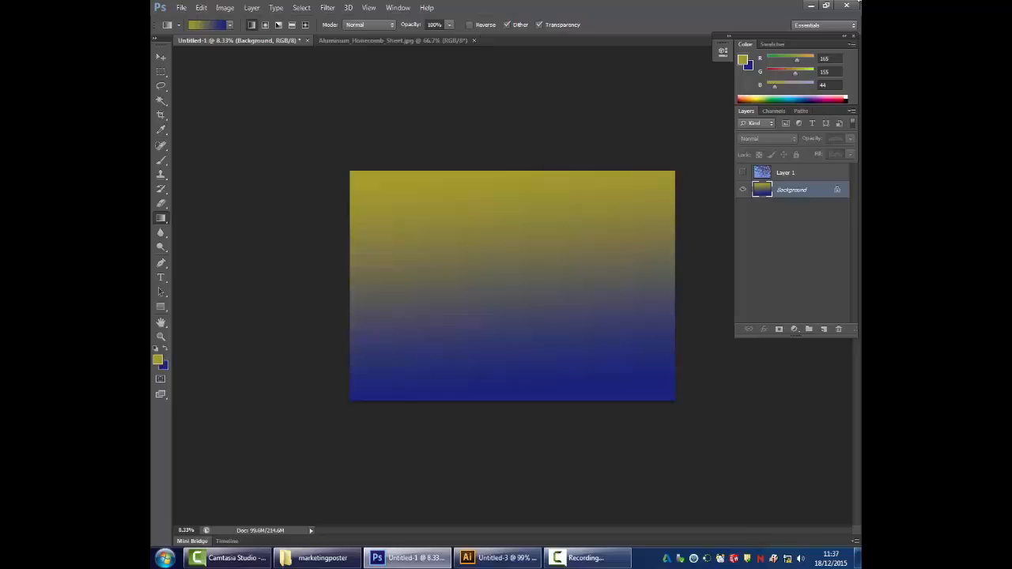
# - Show Layer 1 again and set its blend mode to Multiply
pyautogui.click(744, 176)
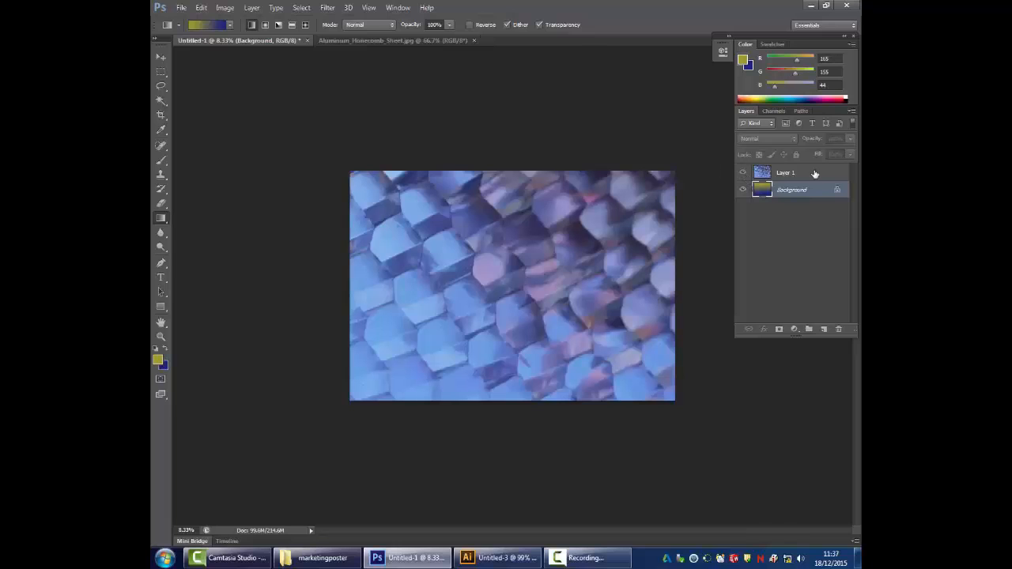
pyautogui.click(814, 175)
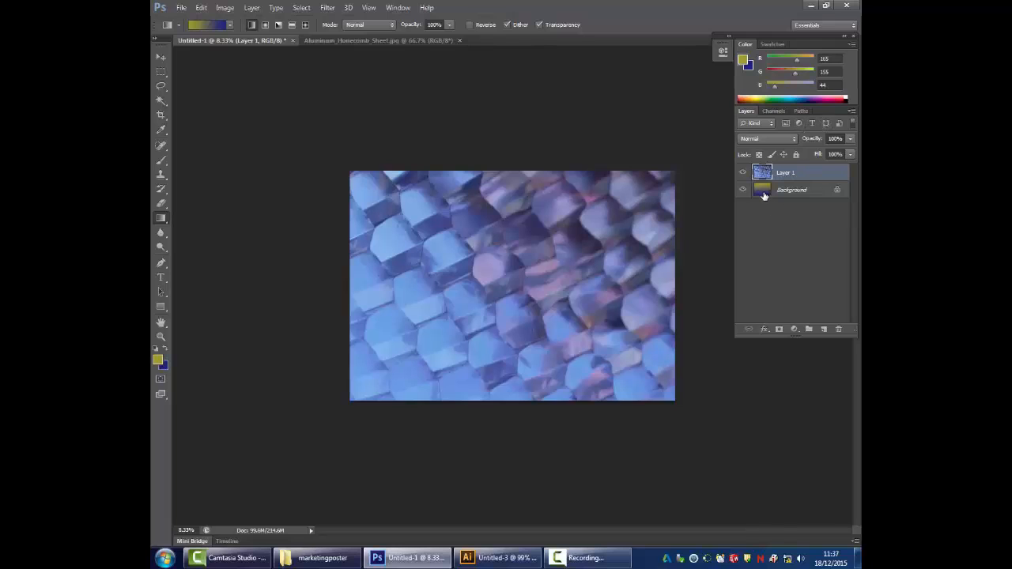
pyautogui.click(794, 140)
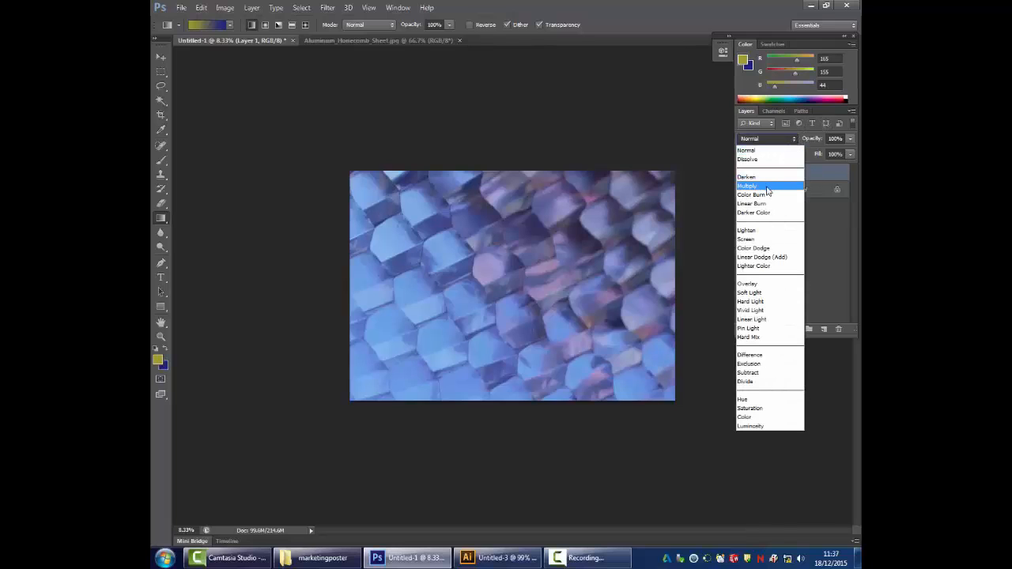
pyautogui.click(769, 186)
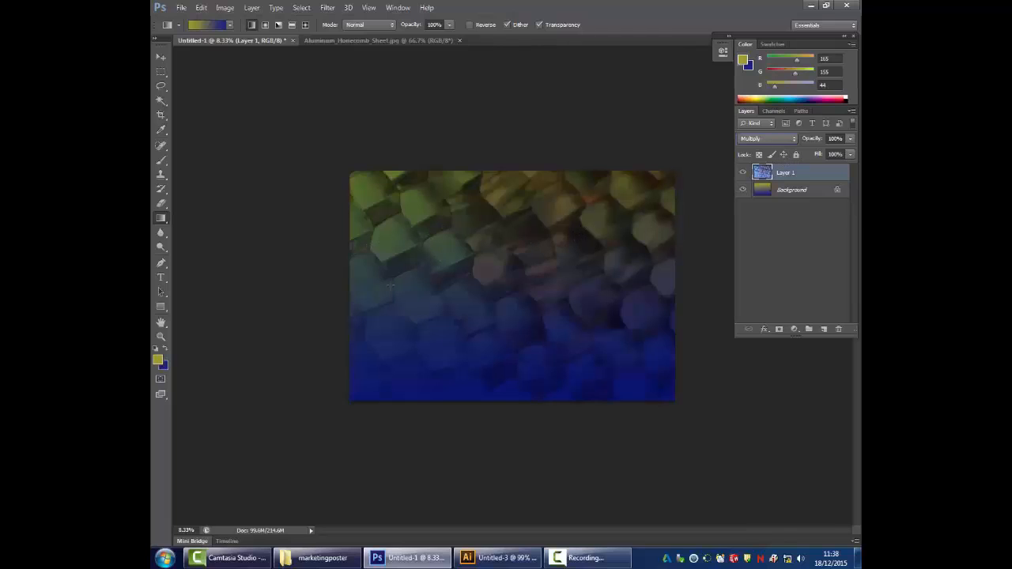
# - Compare Darken with Multiply on Layer 1 and try a reduced opacity, returning to Multiply at 100%
pyautogui.click(791, 139)
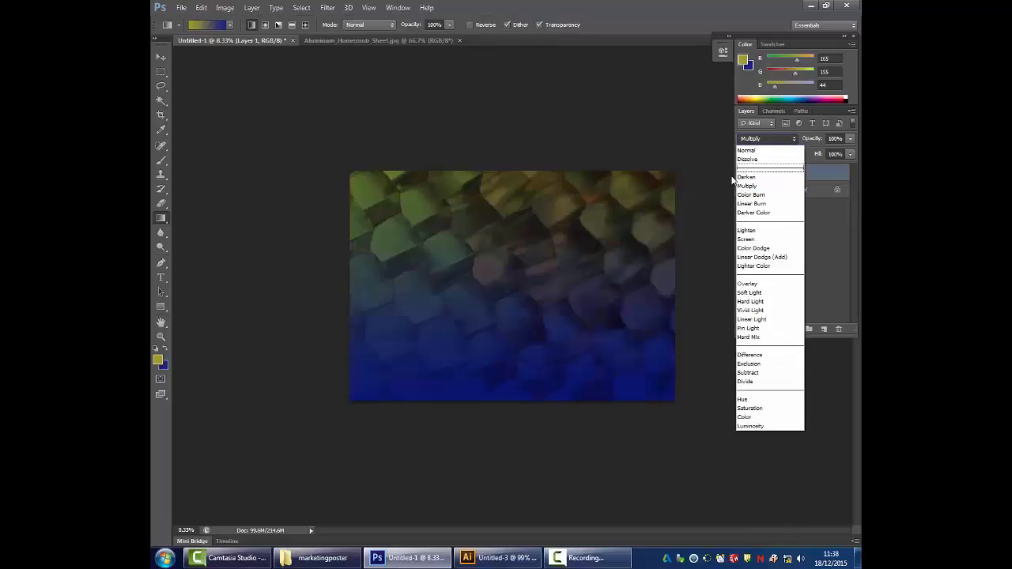
pyautogui.click(746, 177)
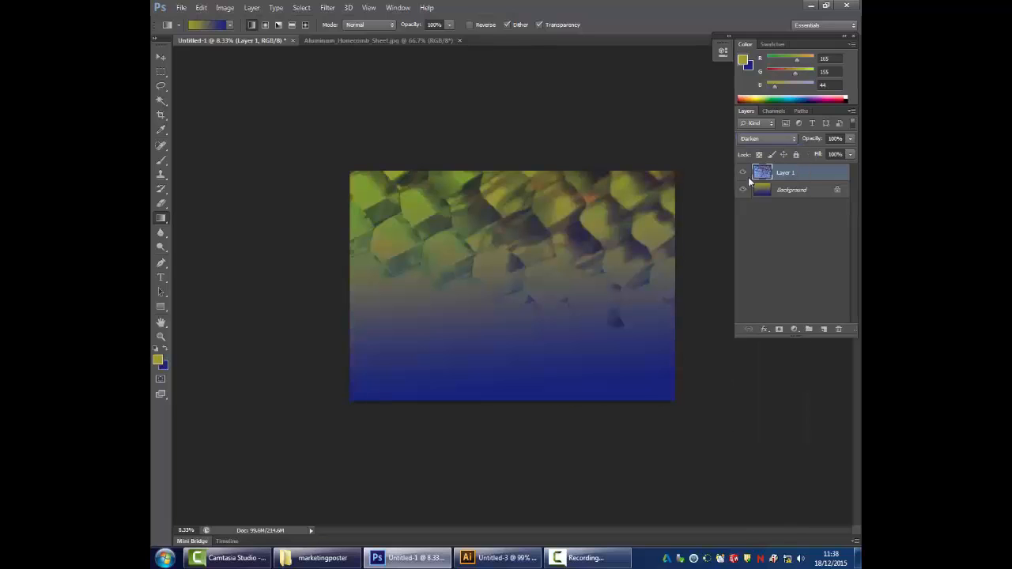
pyautogui.click(767, 141)
pyautogui.click(767, 141)
pyautogui.scroll(-2, 768, 138)
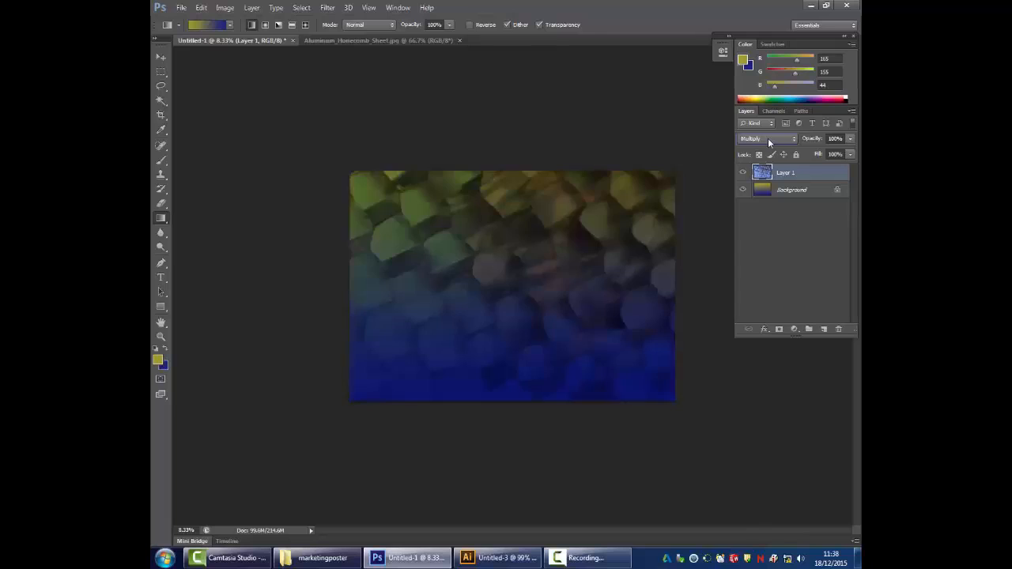
pyautogui.scroll(1, 768, 138)
pyautogui.click(850, 139)
pyautogui.moveTo(818, 152); pyautogui.dragTo(850, 151)
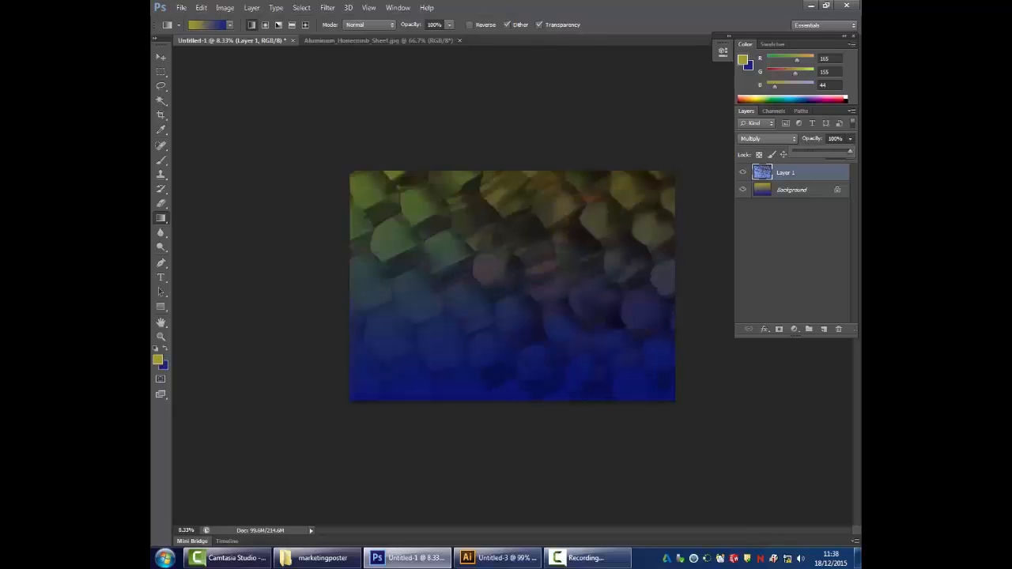
# - Set Layer 1's blend mode to Screen and pick a pink foreground color
pyautogui.click(790, 138)
pyautogui.click(753, 241)
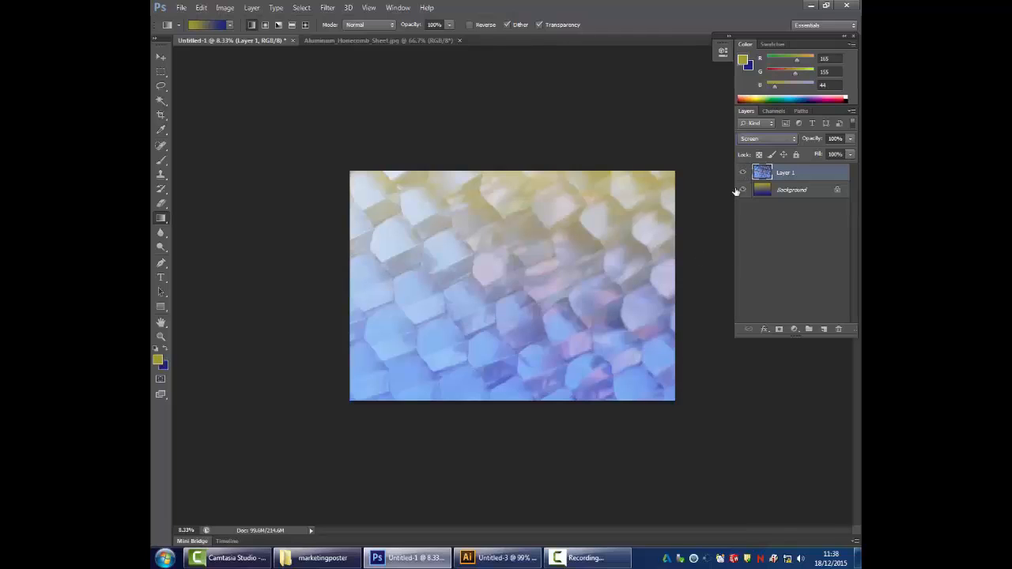
pyautogui.click(834, 98)
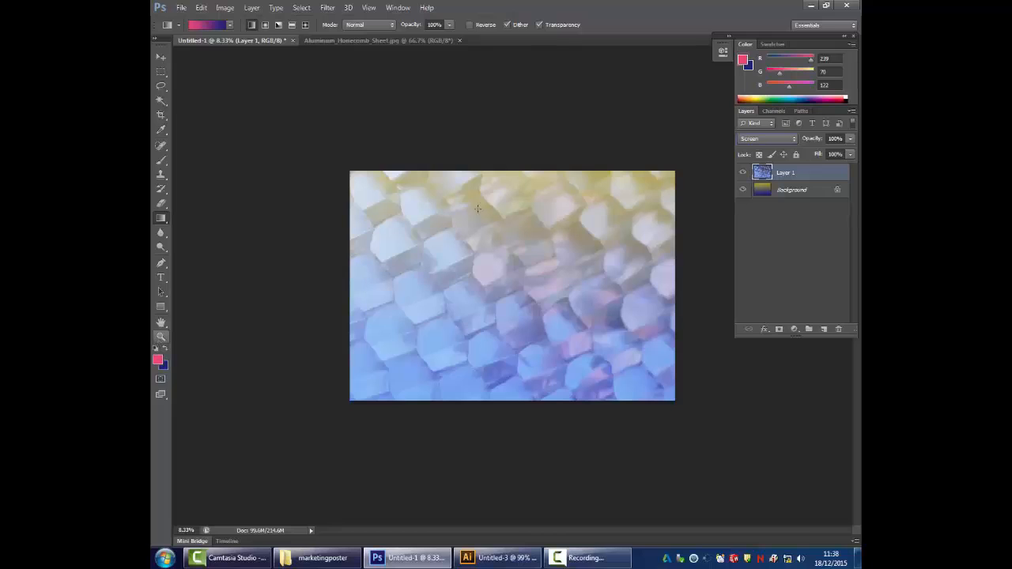
# - Set Layer 1's blend mode to Overlay and cycle through the following modes, including Hard Light, Linear Light and Hard Mix, as far as Divide
pyautogui.click(766, 139)
pyautogui.click(762, 292)
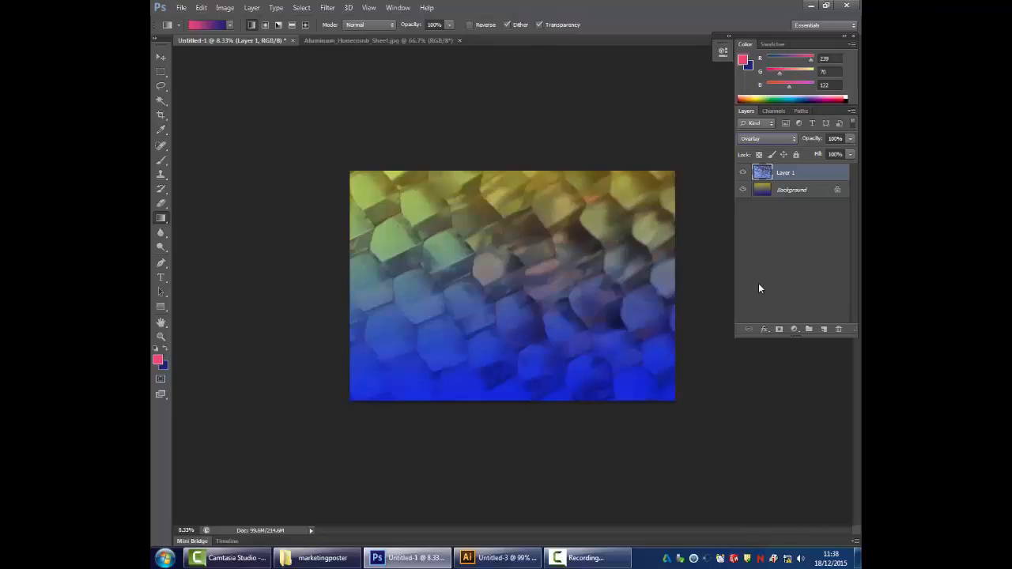
pyautogui.press('Down')
pyautogui.press('Down')
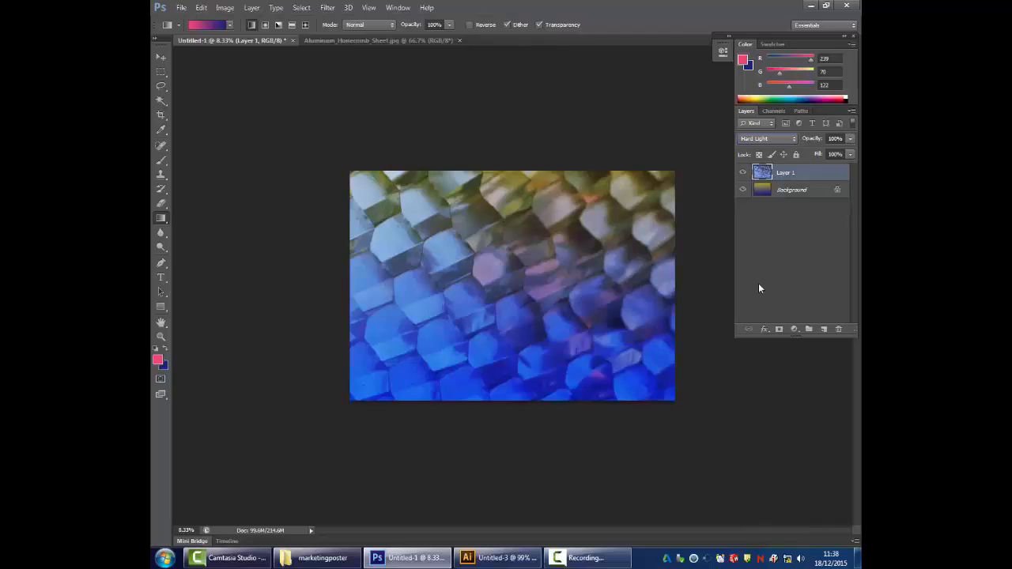
pyautogui.press('Down')
pyautogui.press('Down')
pyautogui.press('Down')
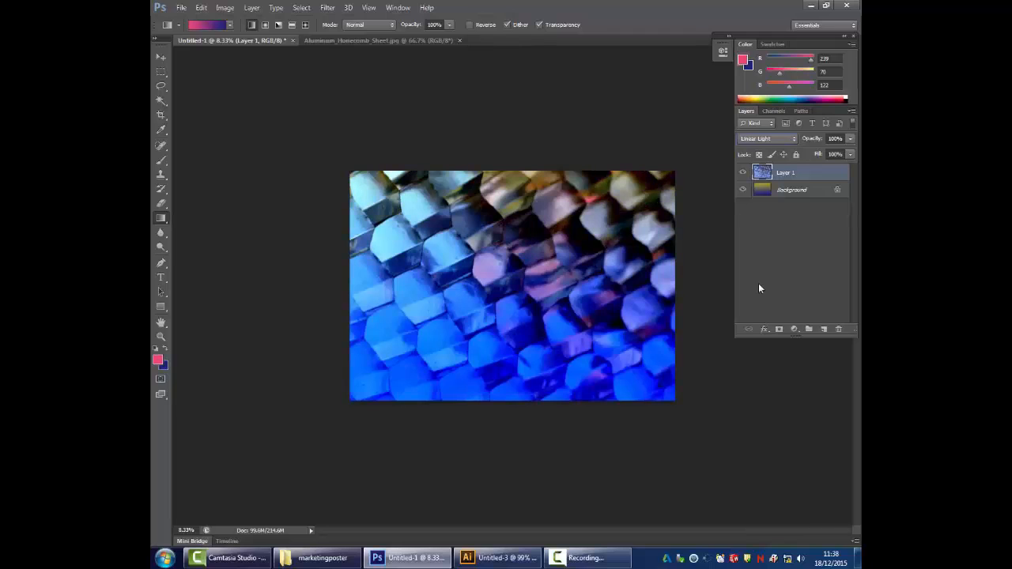
pyautogui.press('Down')
pyautogui.press('Down')
pyautogui.press('Down')
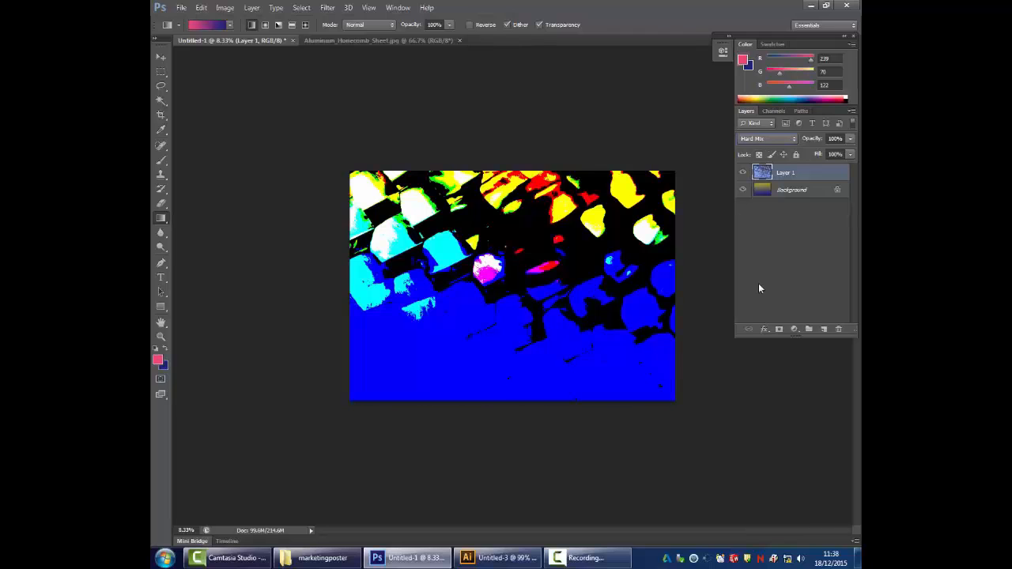
pyautogui.press('Down')
pyautogui.press('Down')
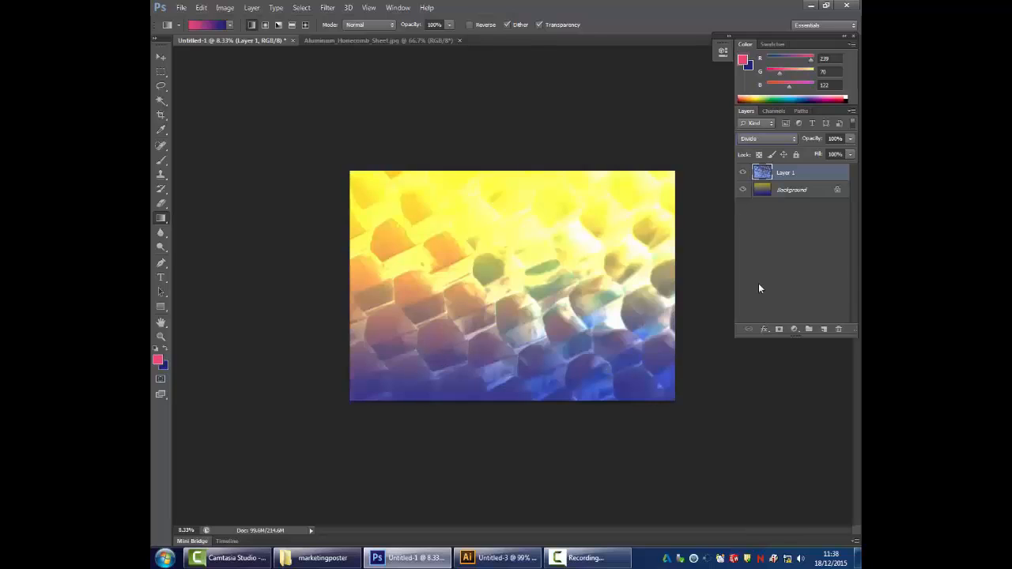
# - Compare the Divide blend mode on Layer 1 with the mode before it, return to Divide and deselect the layers
pyautogui.press('Up')
pyautogui.press('Down')
pyautogui.click(772, 228)
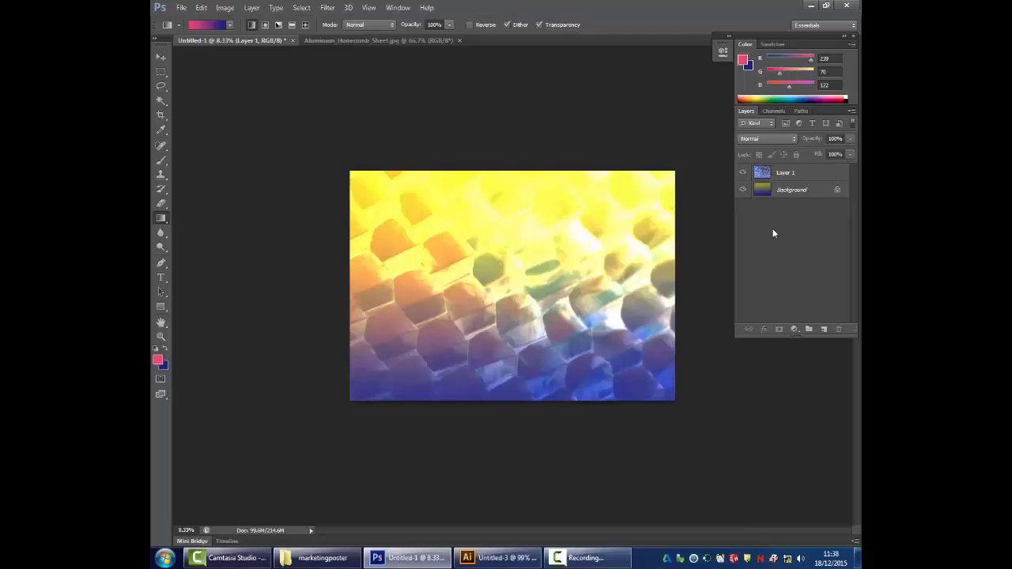
pyautogui.click(161, 338)
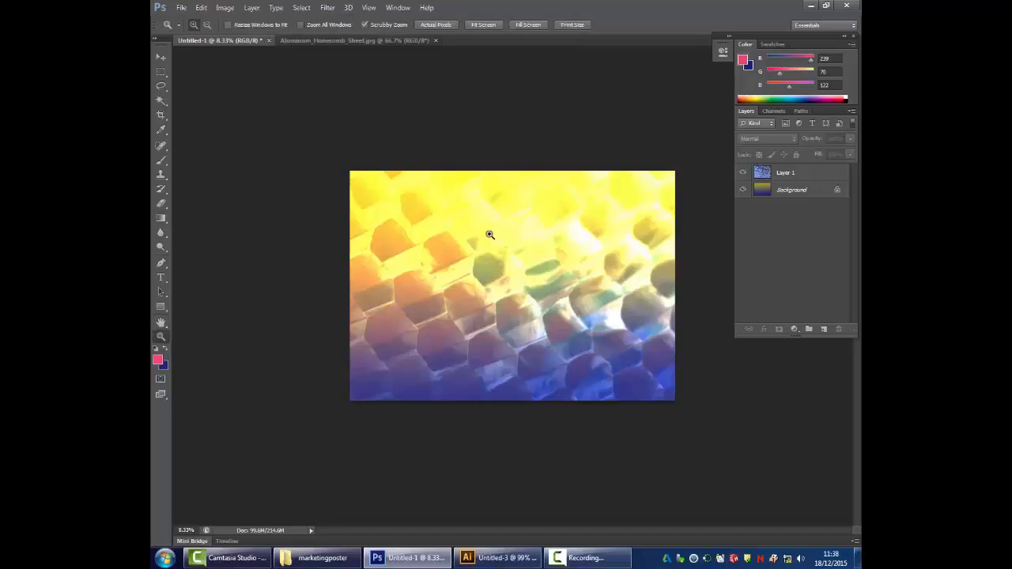
pyautogui.click(522, 279)
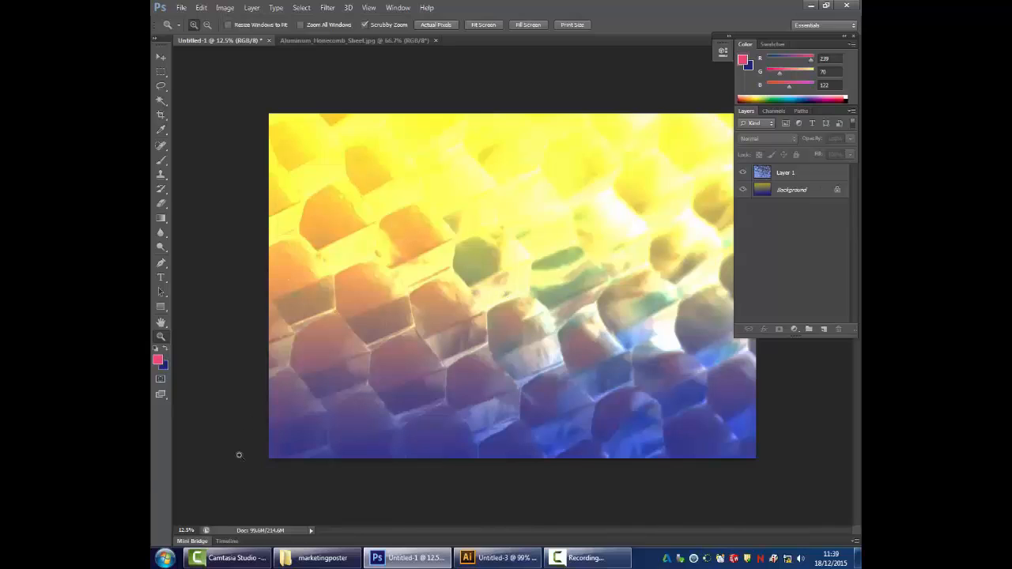
pyautogui.click(780, 176)
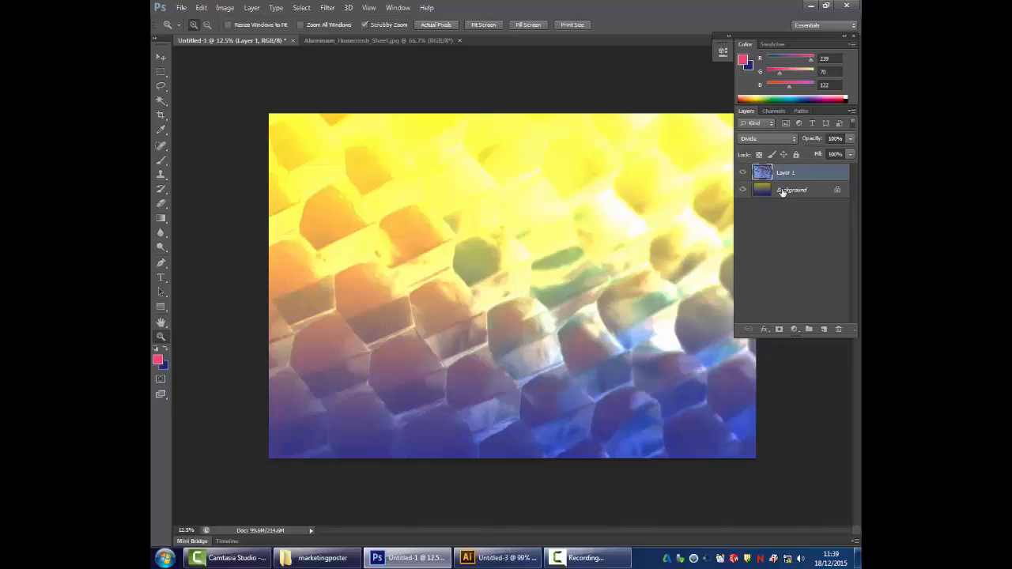
pyautogui.keyDown('shift'); pyautogui.click(783, 191); pyautogui.keyUp('shift')
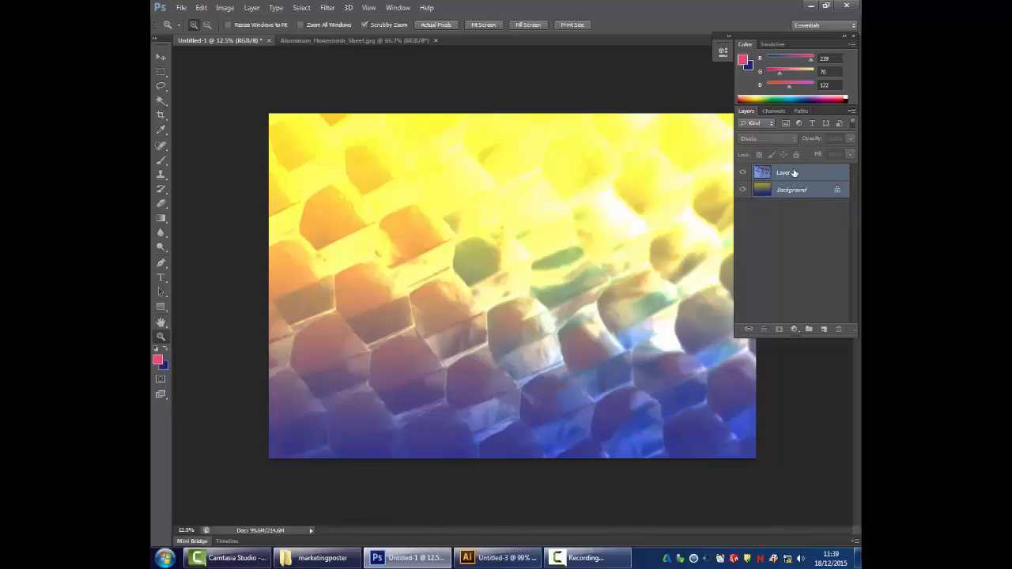
pyautogui.rightClick(794, 173)
pyautogui.click(803, 229)
pyautogui.click(771, 173)
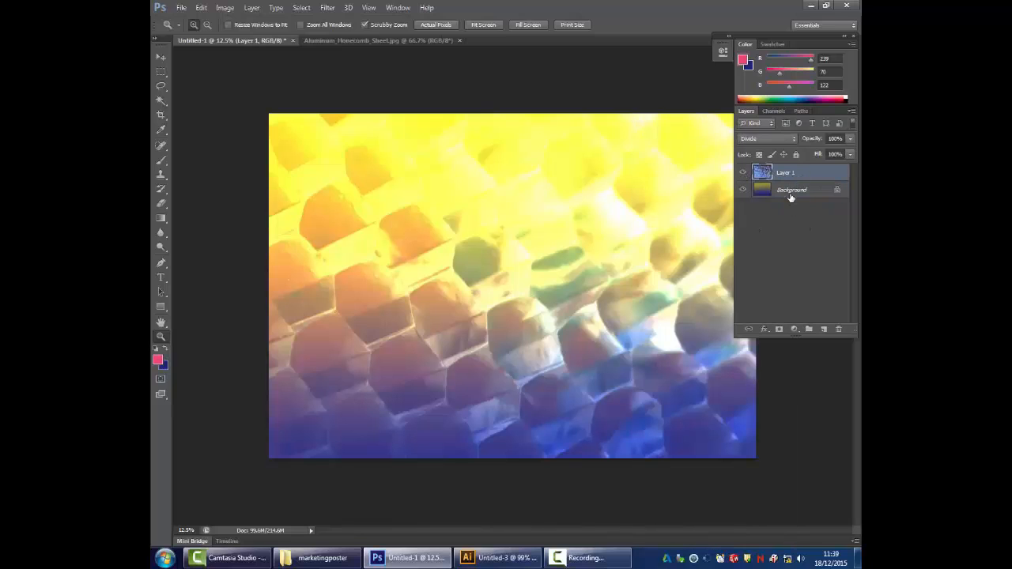
# - Add a new empty layer above the Background and move it above Layer 1
pyautogui.click(790, 192)
pyautogui.rightClick(788, 225)
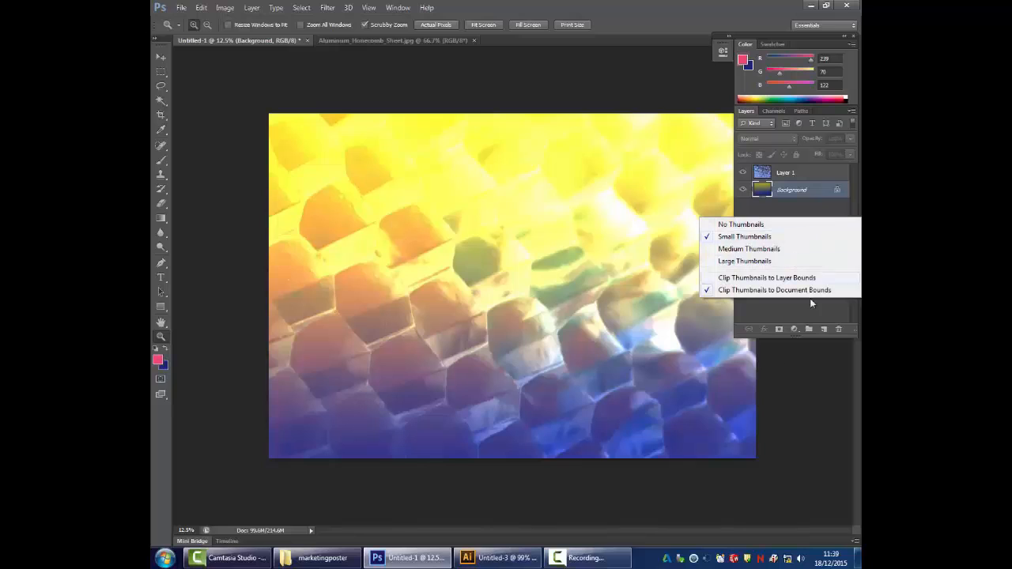
pyautogui.click(823, 330)
pyautogui.click(823, 330)
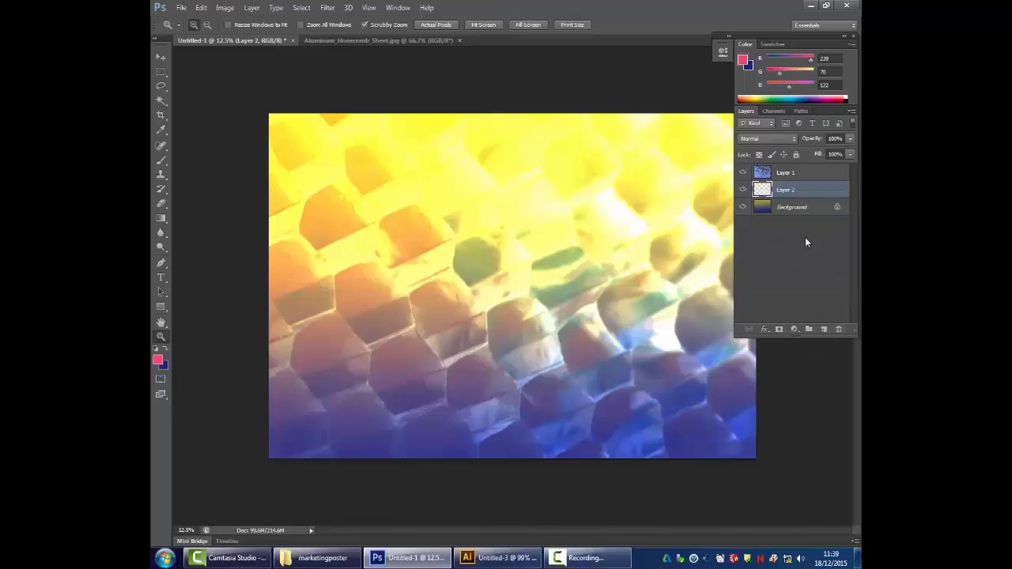
pyautogui.moveTo(791, 189); pyautogui.dragTo(788, 171)
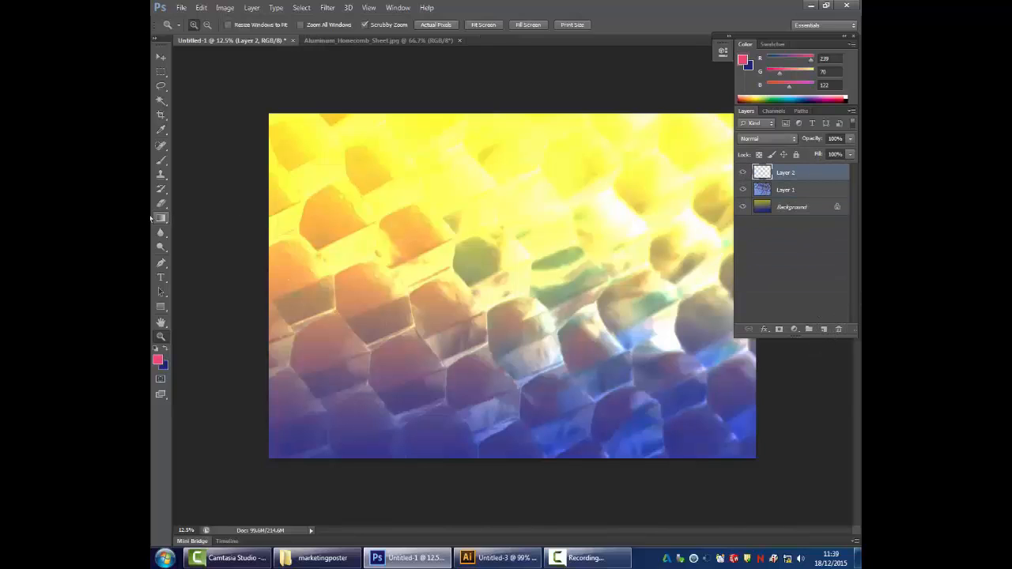
# - Paint a pink wavy brush stroke across the middle of the image on Layer 2 and hide that layer
pyautogui.click(161, 159)
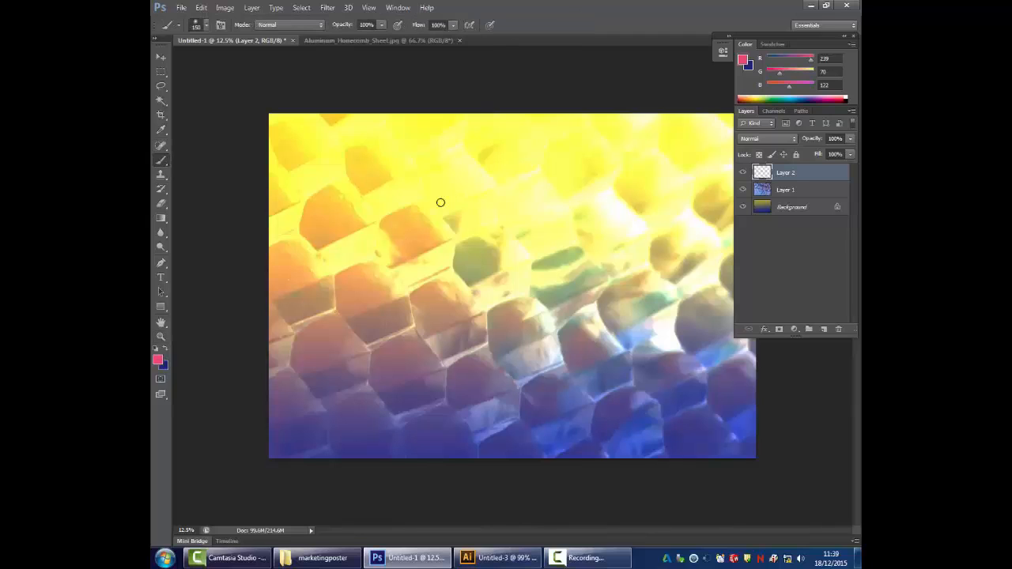
pyautogui.moveTo(453, 186)
pyautogui.mouseDown()
pyautogui.moveTo(495, 264)
pyautogui.moveTo(694, 338)
pyautogui.mouseUp()
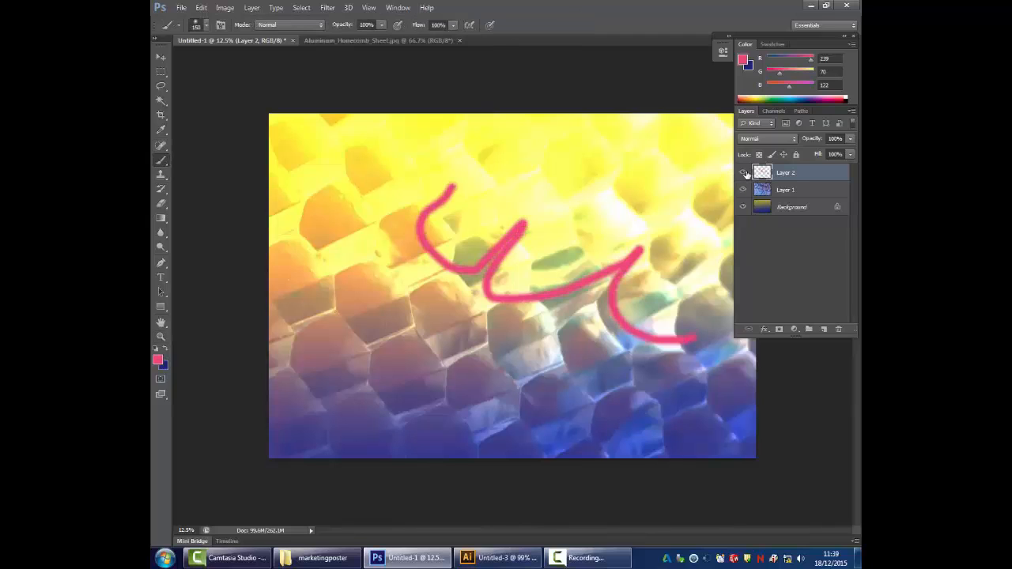
pyautogui.click(743, 172)
pyautogui.click(743, 172)
pyautogui.click(743, 173)
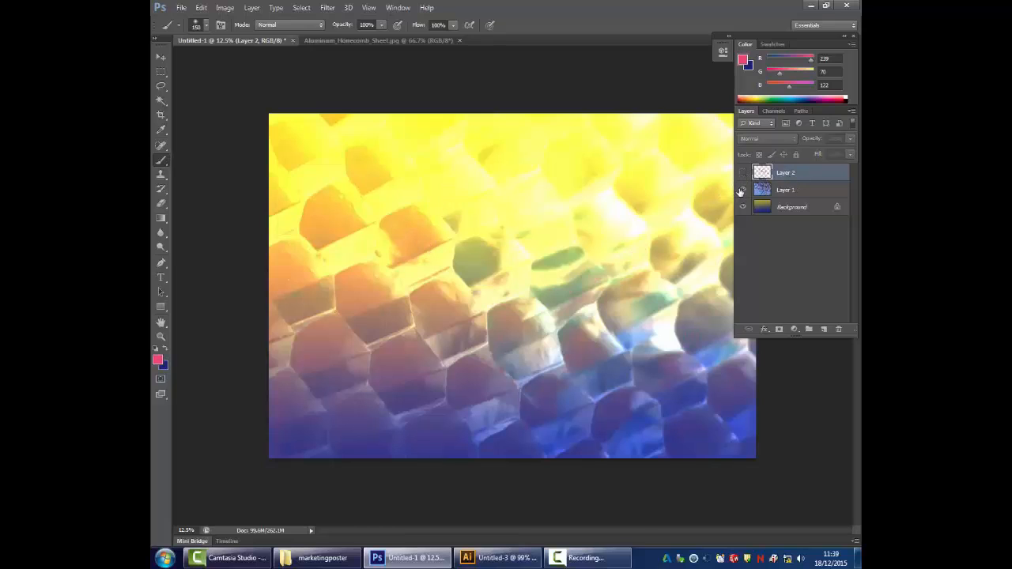
# - Merge the visible Layer 1 and Background, leaving the hidden Layer 2 separate
pyautogui.click(782, 194)
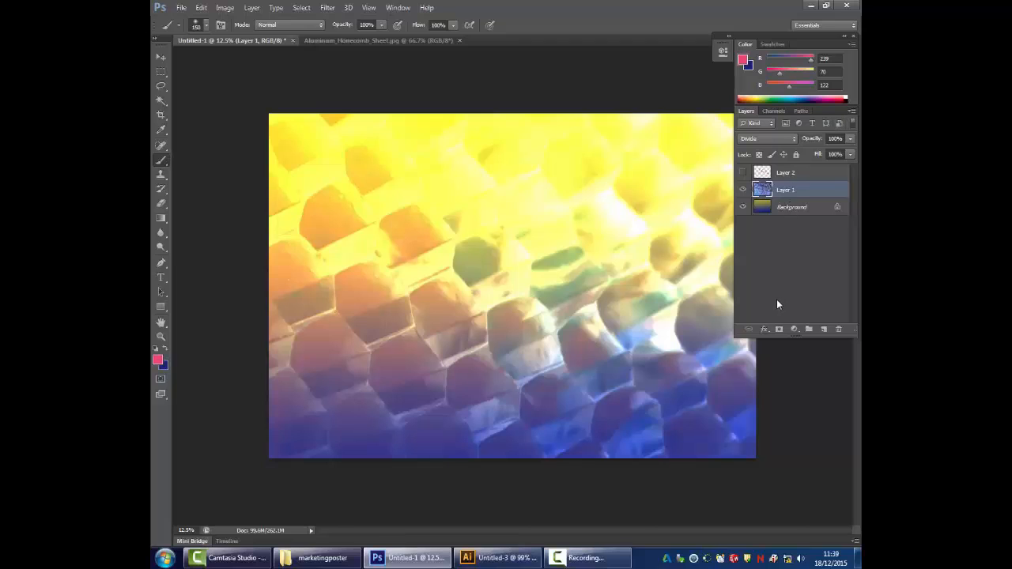
pyautogui.click(852, 111)
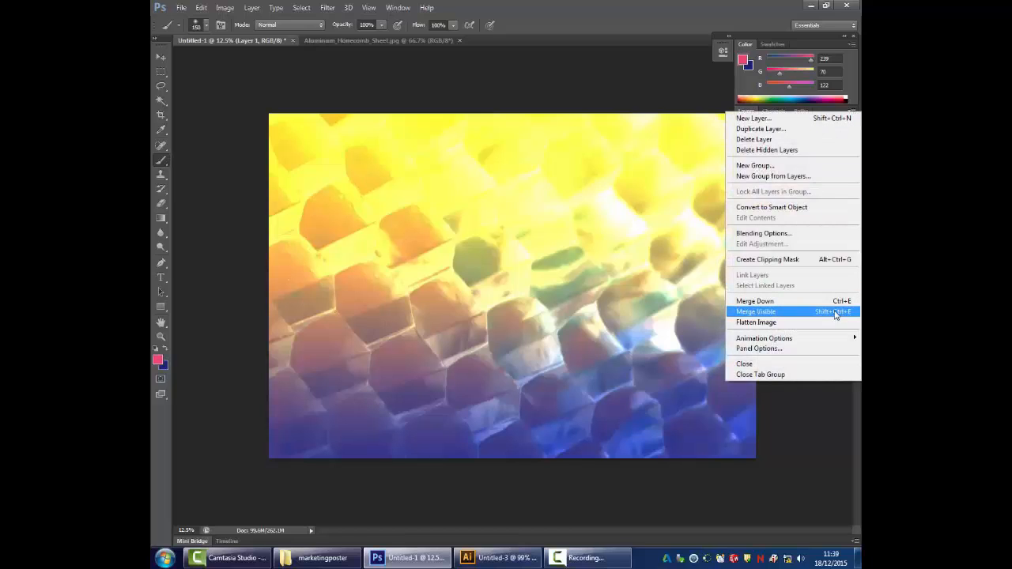
pyautogui.click(835, 312)
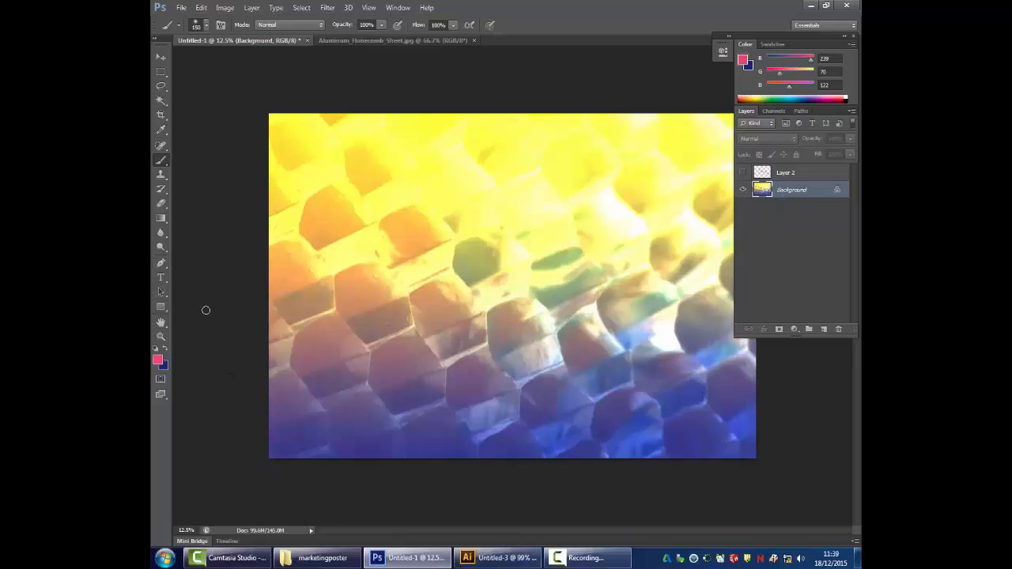
# - Show Layer 2, cycle its blend mode from Multiply as far as Lighter Color, and hide the layer again
pyautogui.click(742, 172)
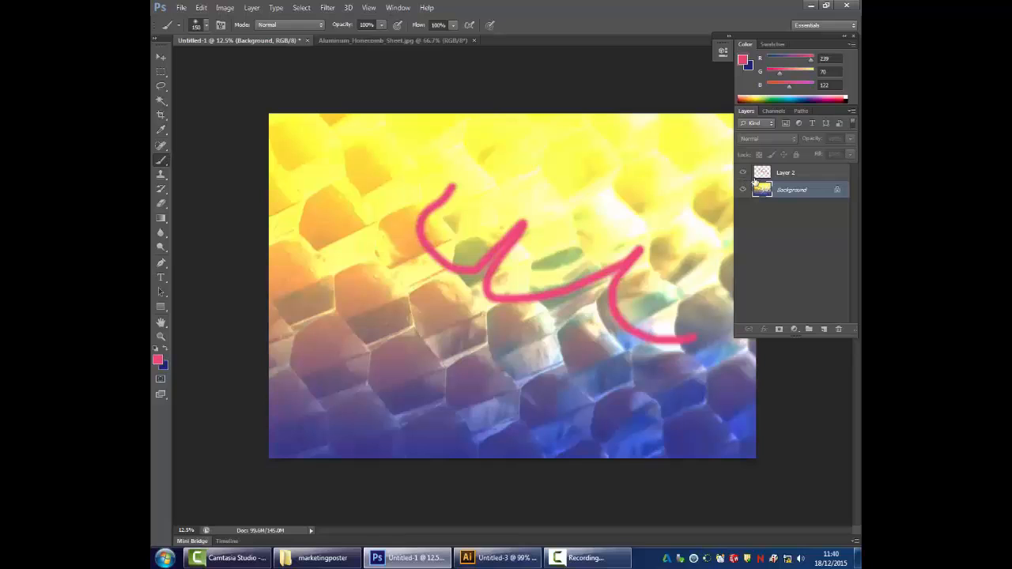
pyautogui.click(800, 173)
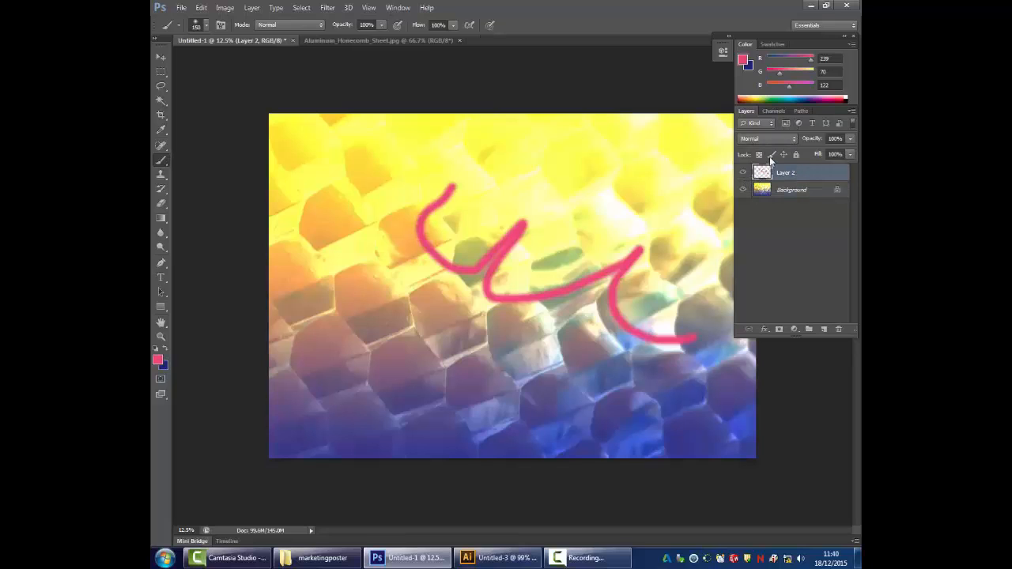
pyautogui.click(795, 139)
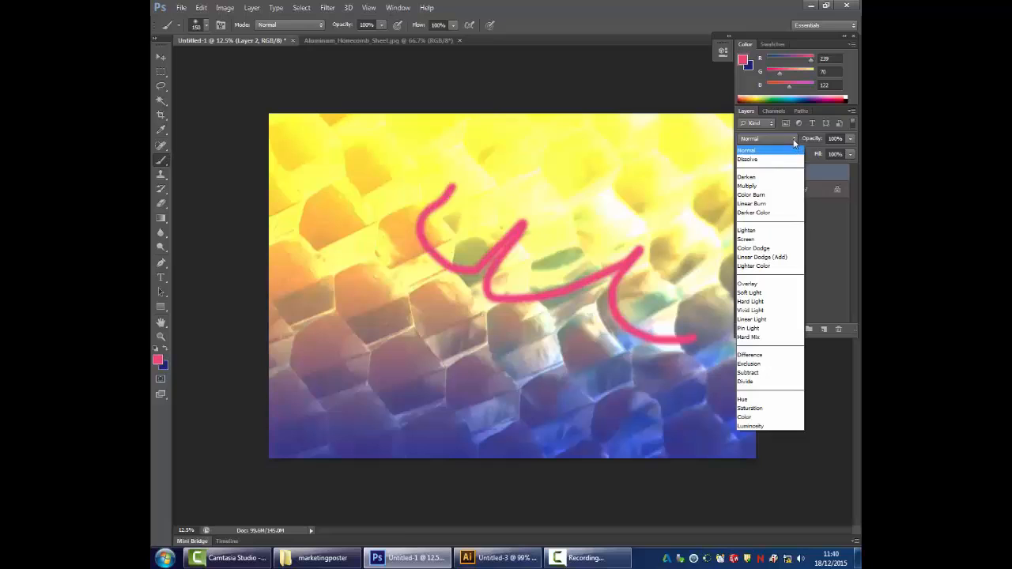
pyautogui.click(769, 186)
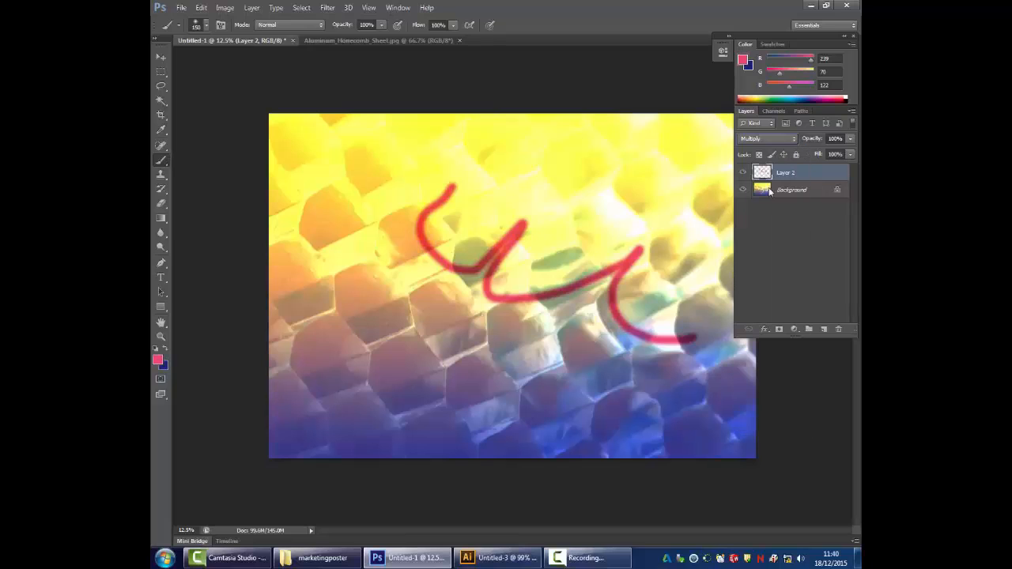
pyautogui.press('Down')
pyautogui.press('Down')
pyautogui.press('Down')
pyautogui.press('Down')
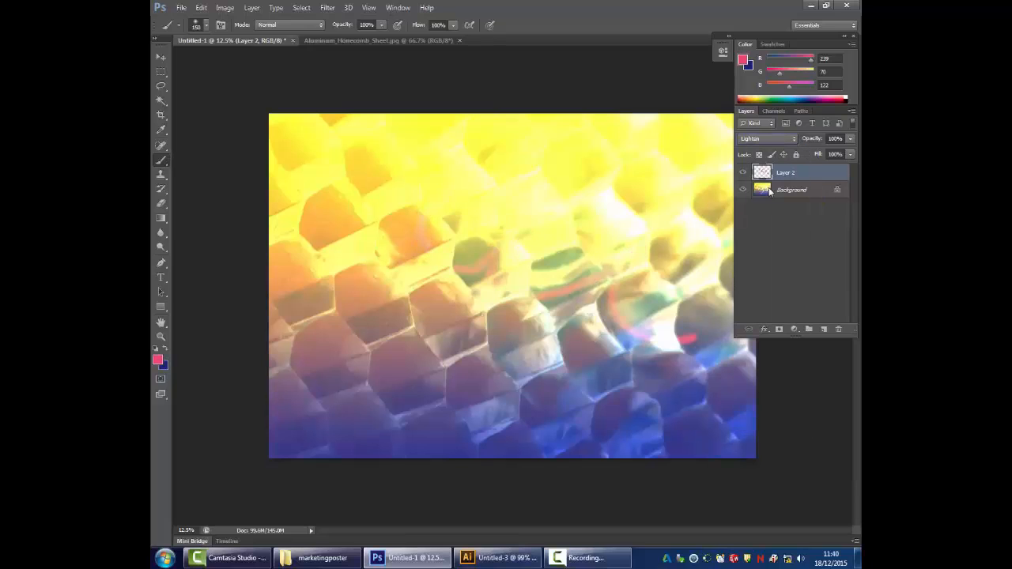
pyautogui.press('Down')
pyautogui.press('Down')
pyautogui.press('Down')
pyautogui.press('Down')
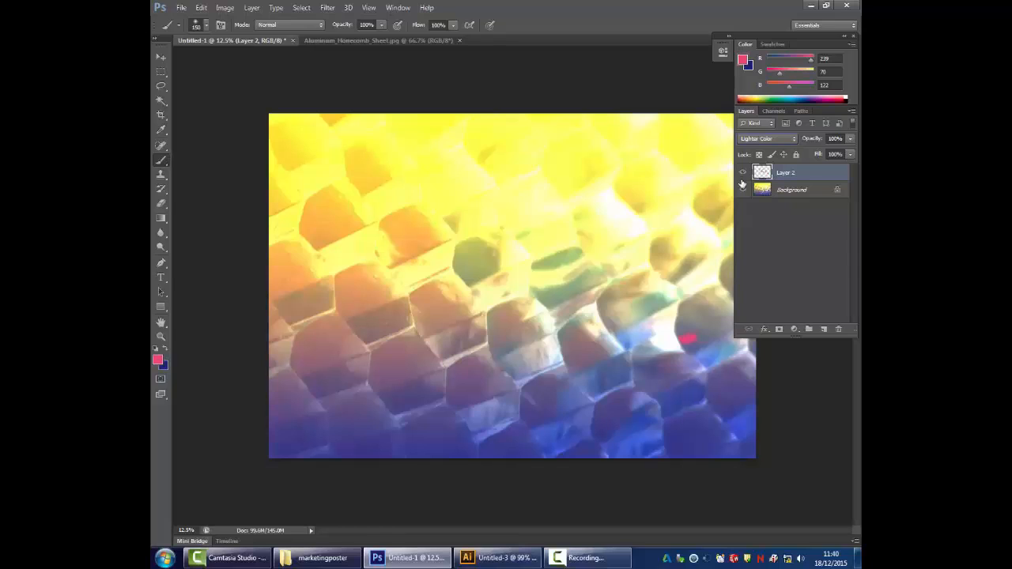
pyautogui.click(742, 171)
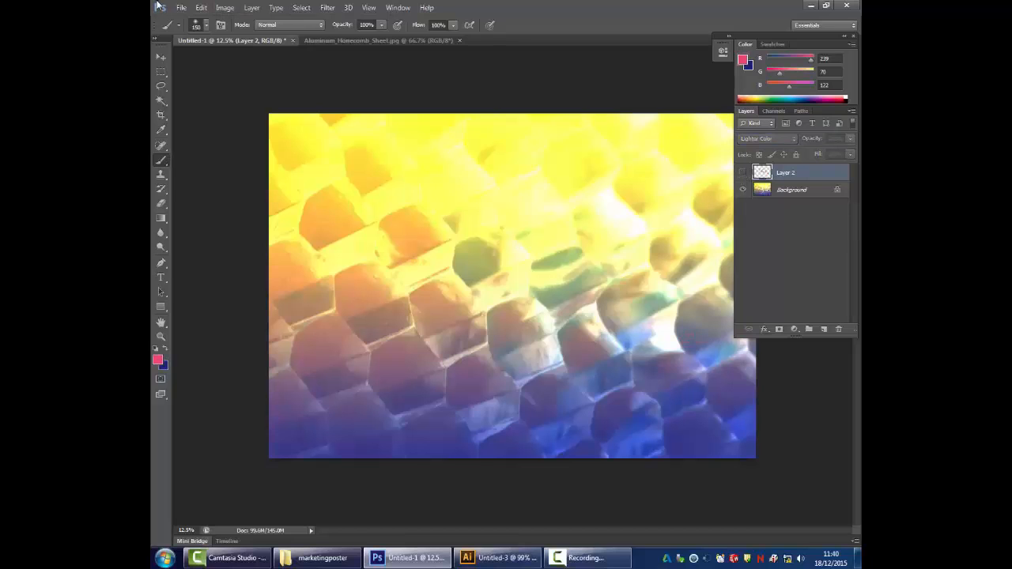
# - Open the image knifecutaway2 from the tutorials folder and close it again
pyautogui.click(181, 7)
pyautogui.click(200, 29)
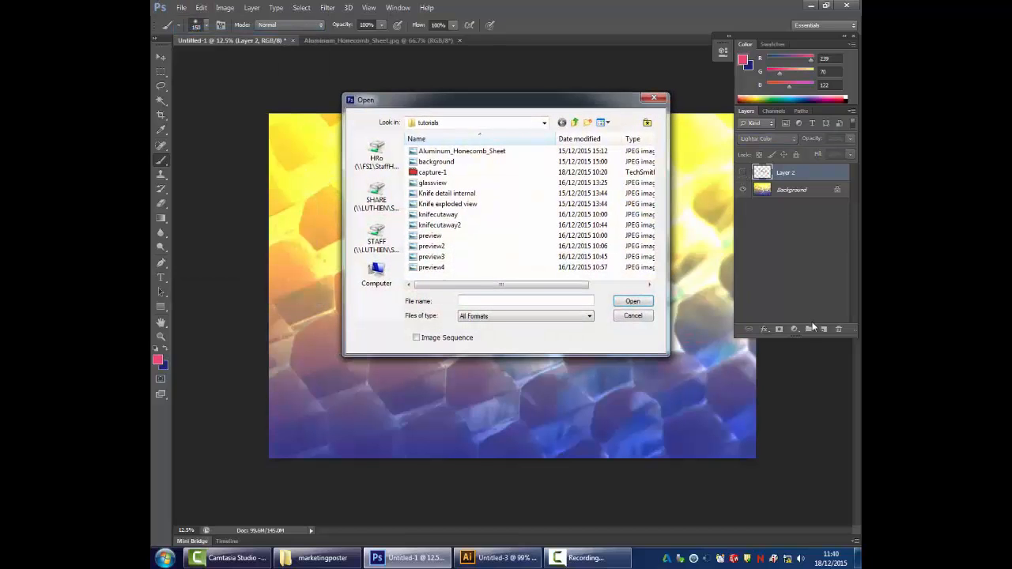
pyautogui.doubleClick(443, 227)
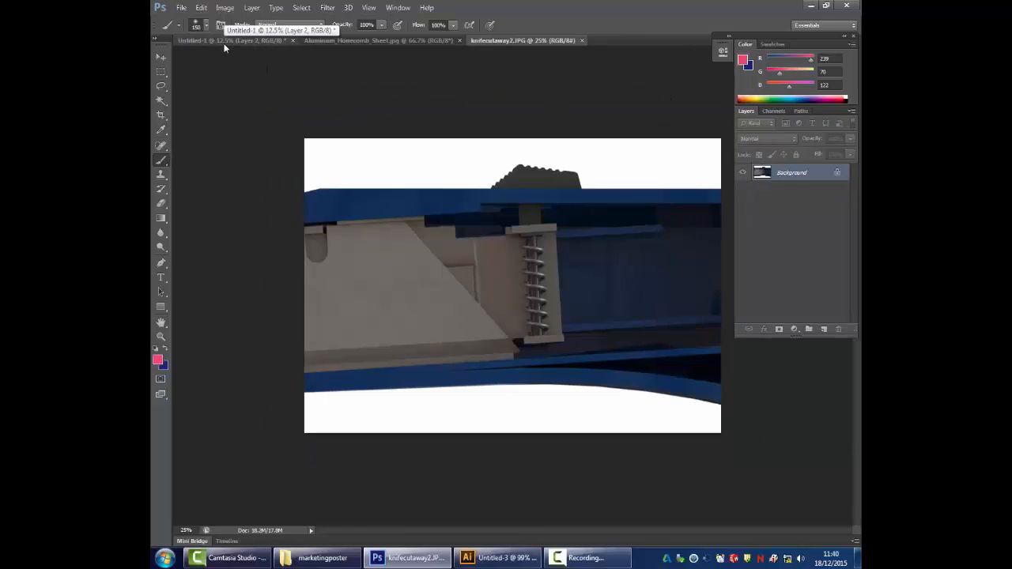
pyautogui.click(188, 10)
pyautogui.click(194, 98)
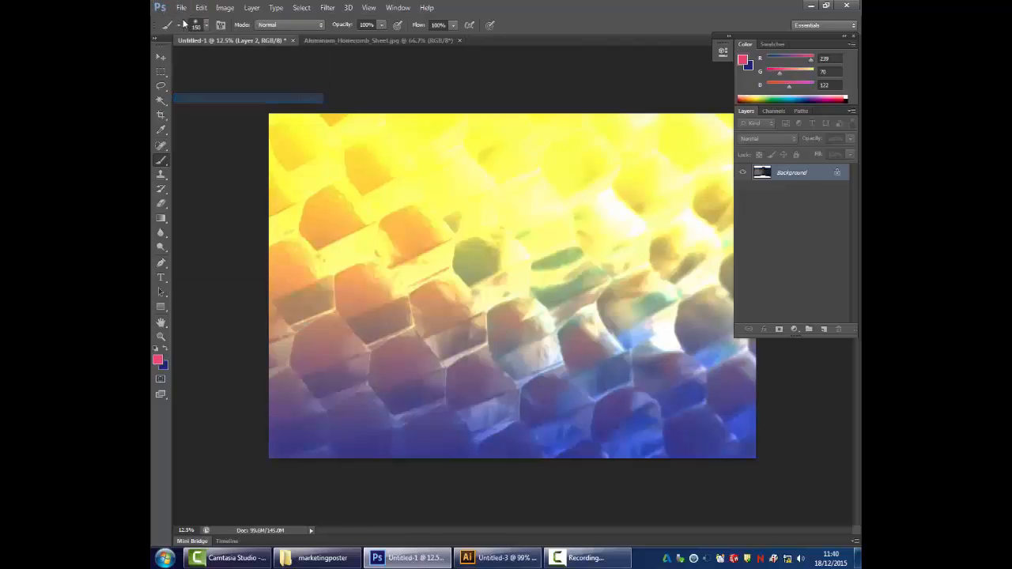
# - Open the image preview3 from the tutorials folder and close it again
pyautogui.click(181, 7)
pyautogui.click(192, 32)
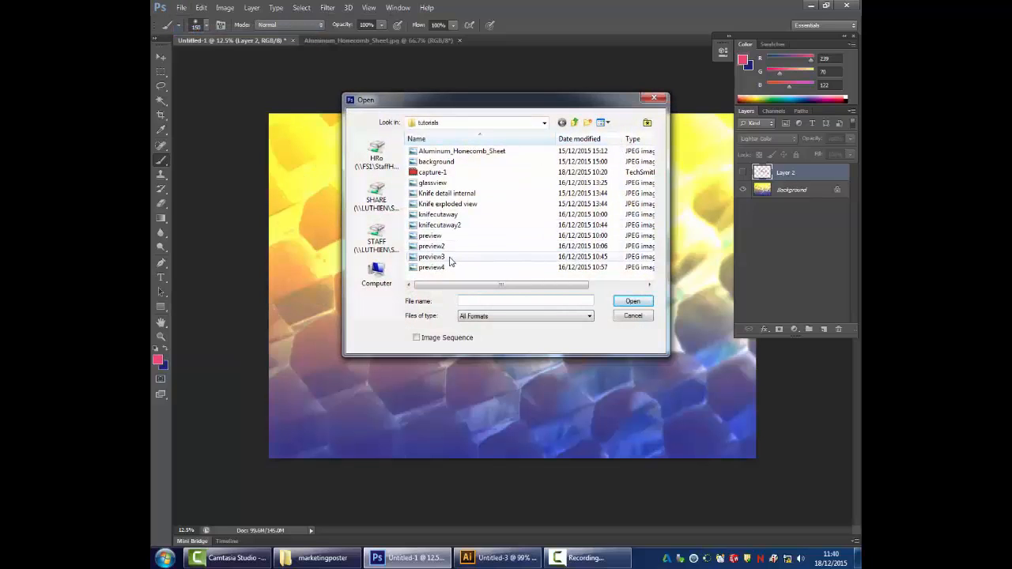
pyautogui.doubleClick(447, 258)
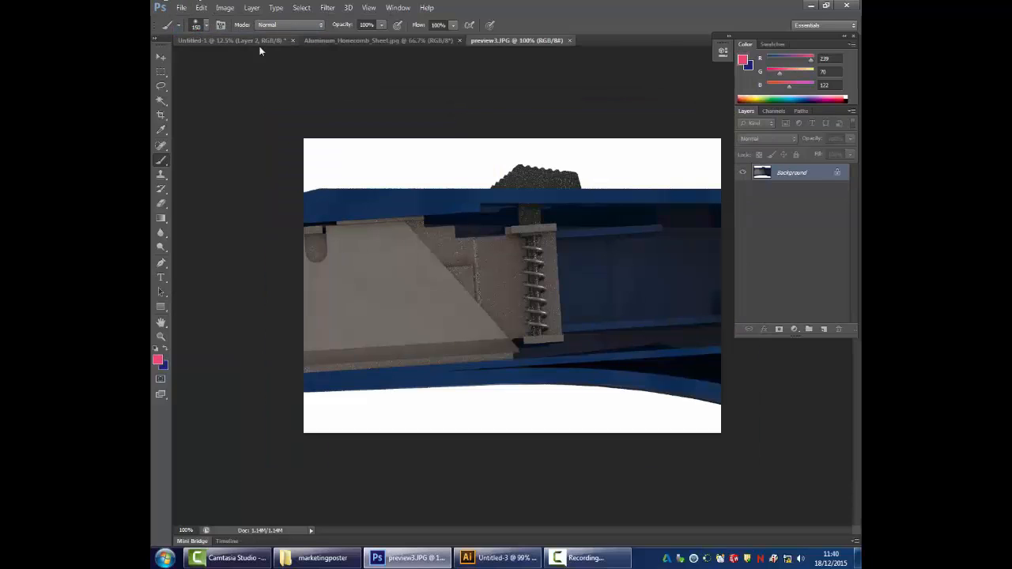
pyautogui.click(569, 41)
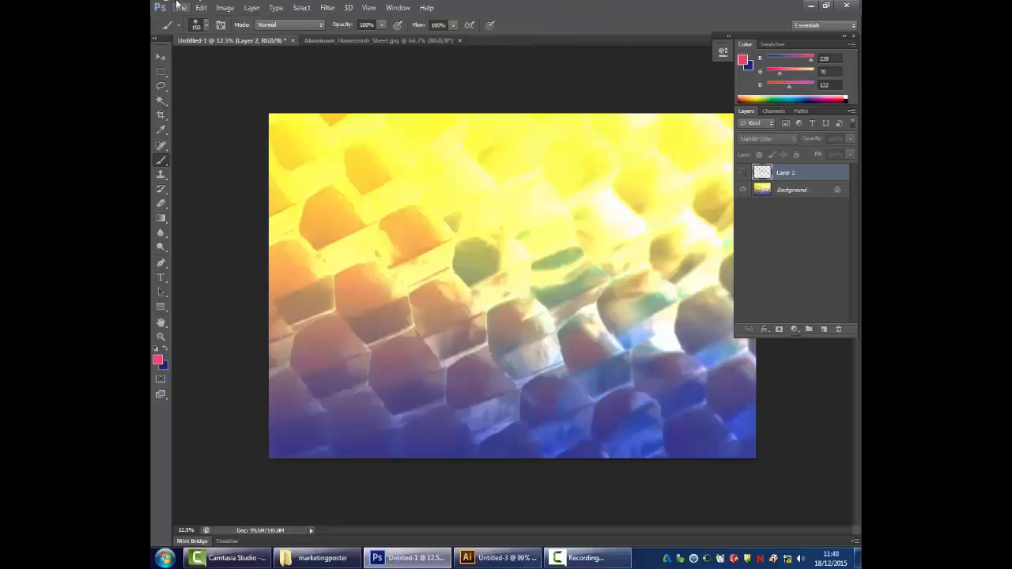
# - Open the image preview from the tutorials folder
pyautogui.click(181, 8)
pyautogui.click(192, 30)
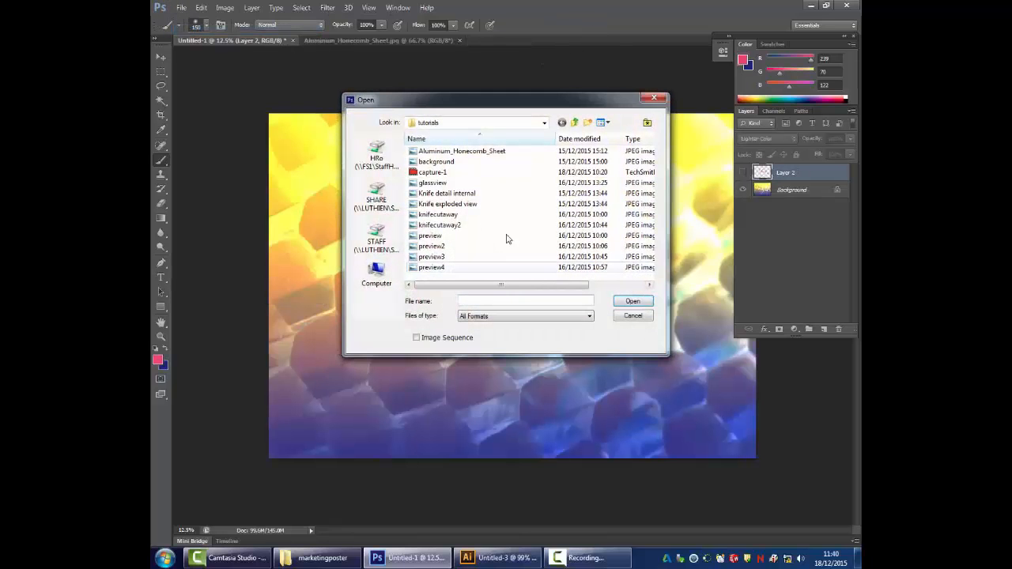
pyautogui.doubleClick(446, 235)
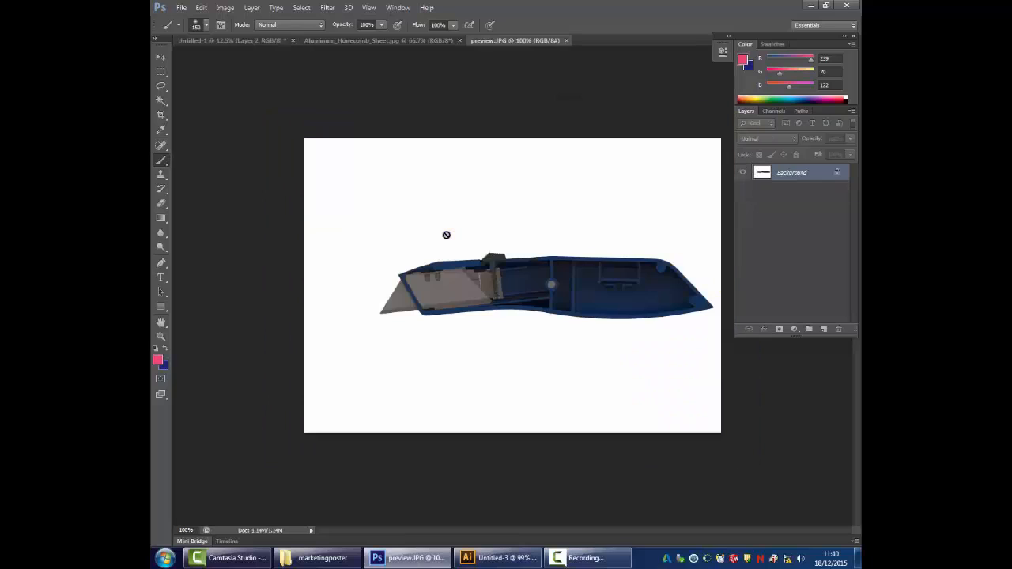
# - Isolate the knife by selecting the white surround with the Magic Wand and inverting the selection, and paste a copy into Untitled-1
pyautogui.click(161, 101)
pyautogui.click(557, 212)
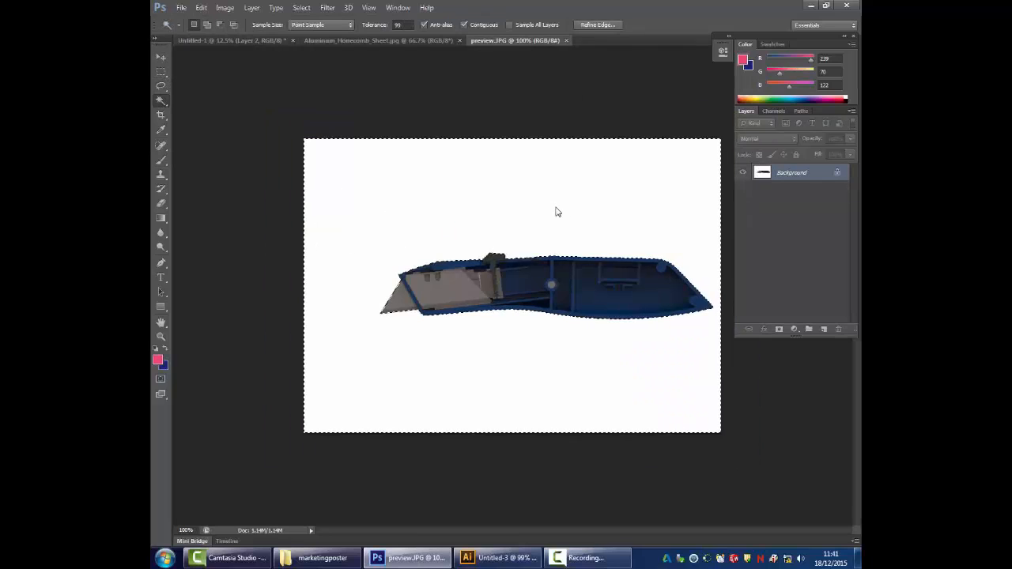
pyautogui.hotkey('ctrl', 'shift', 'i')
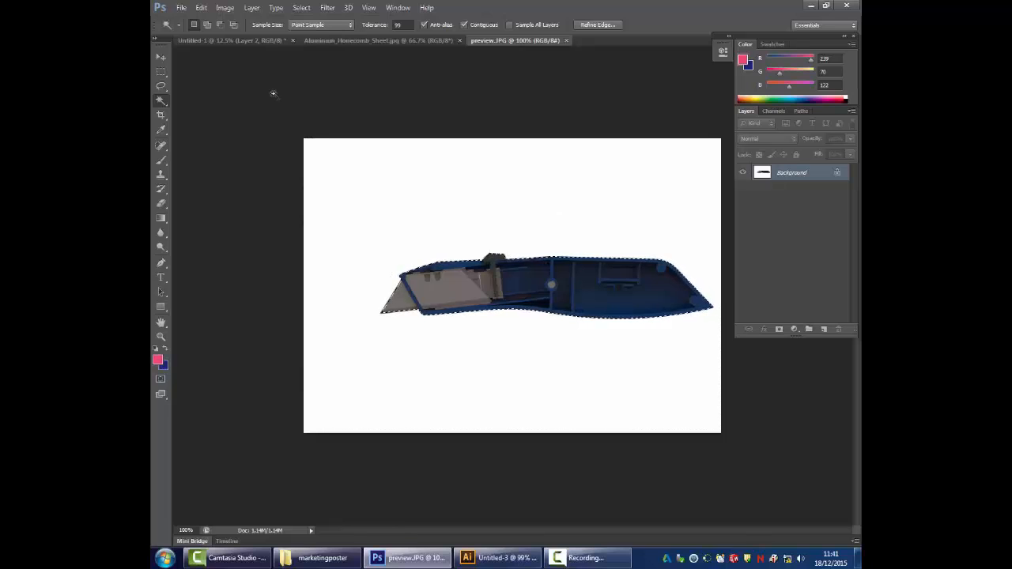
pyautogui.click(221, 41)
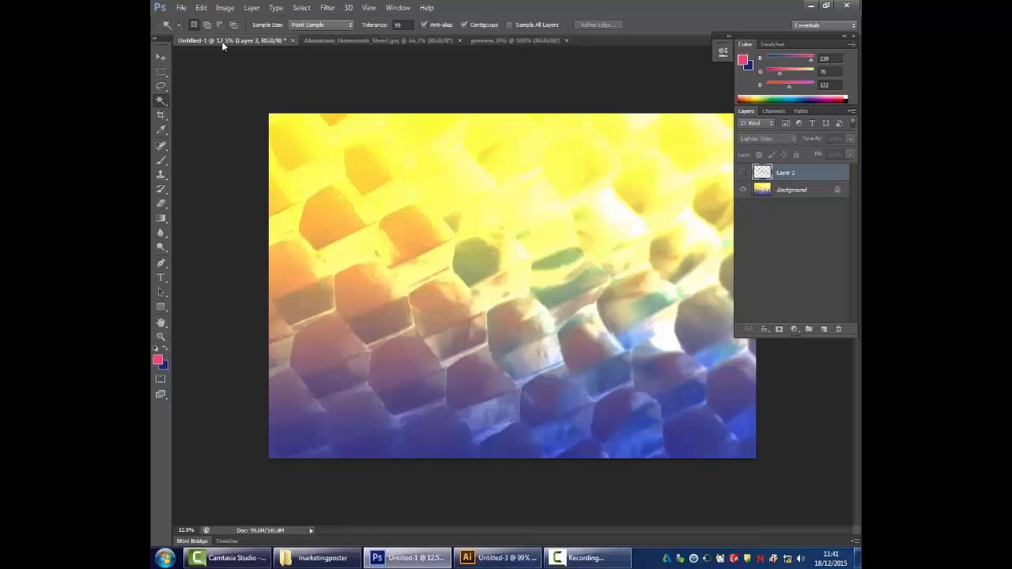
pyautogui.hotkey('ctrl', 'v')
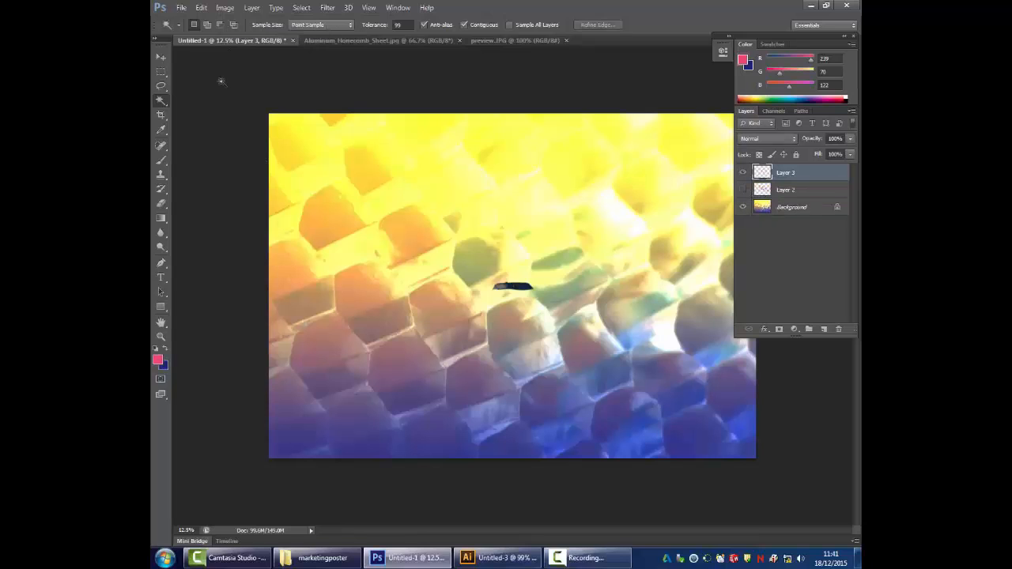
# - Scale the pasted knife on Layer 3 up to about 1044.5% so it nearly spans the canvas
pyautogui.click(200, 7)
pyautogui.moveTo(283, 230)
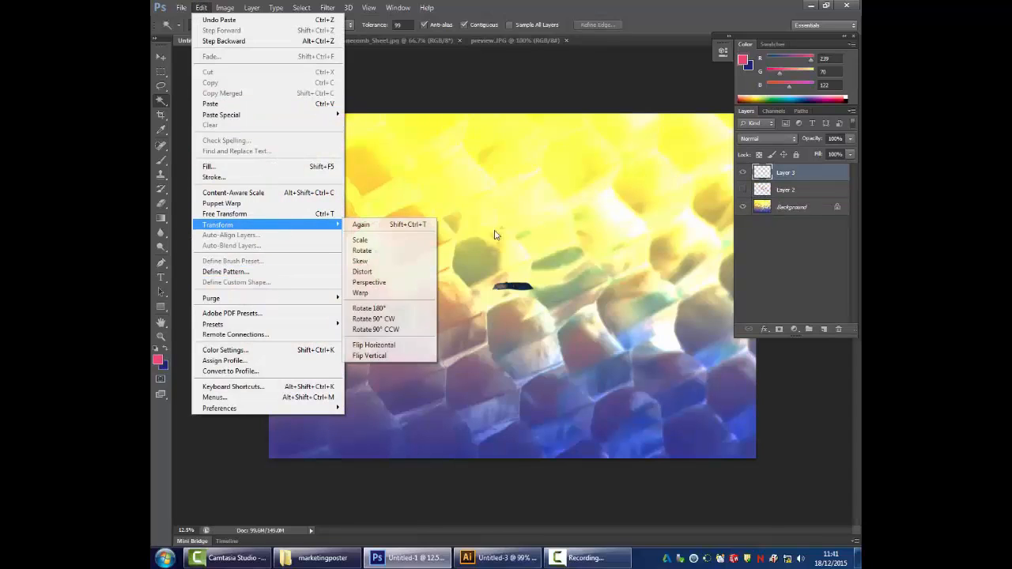
pyautogui.click(387, 241)
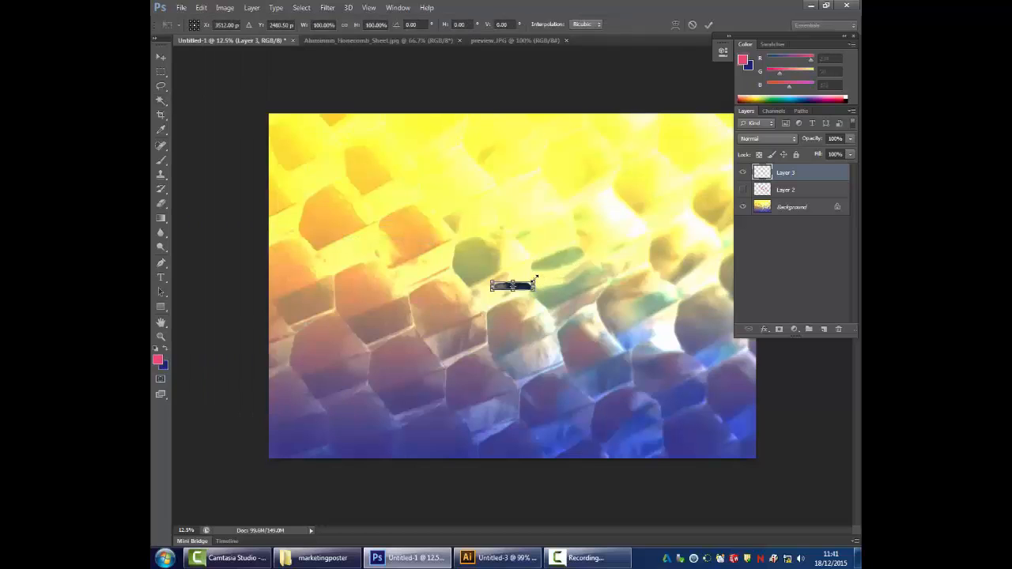
pyautogui.moveTo(536, 280); pyautogui.dragTo(715, 65)
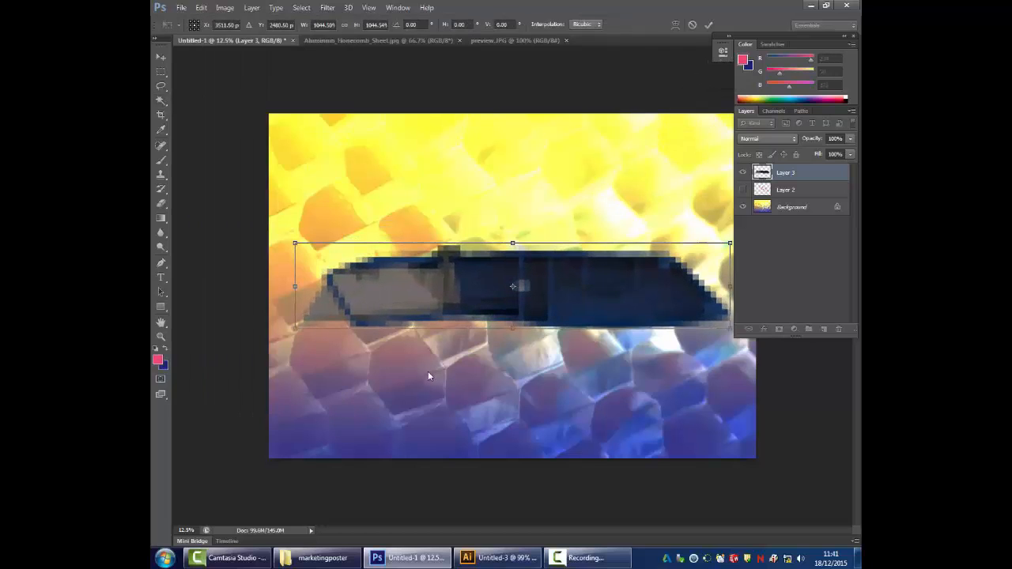
pyautogui.press('Return')
pyautogui.press('w')
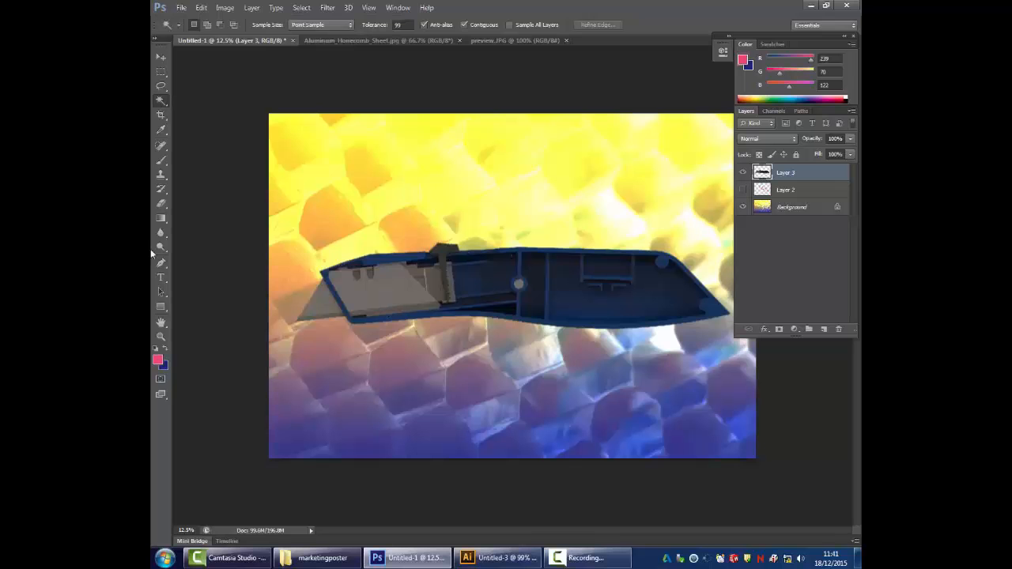
# - Examine the cut-out quality along the knife's lower edge near the blade up close, and return to the whole-canvas view
pyautogui.click(160, 336)
pyautogui.moveTo(331, 339); pyautogui.dragTo(363, 234)
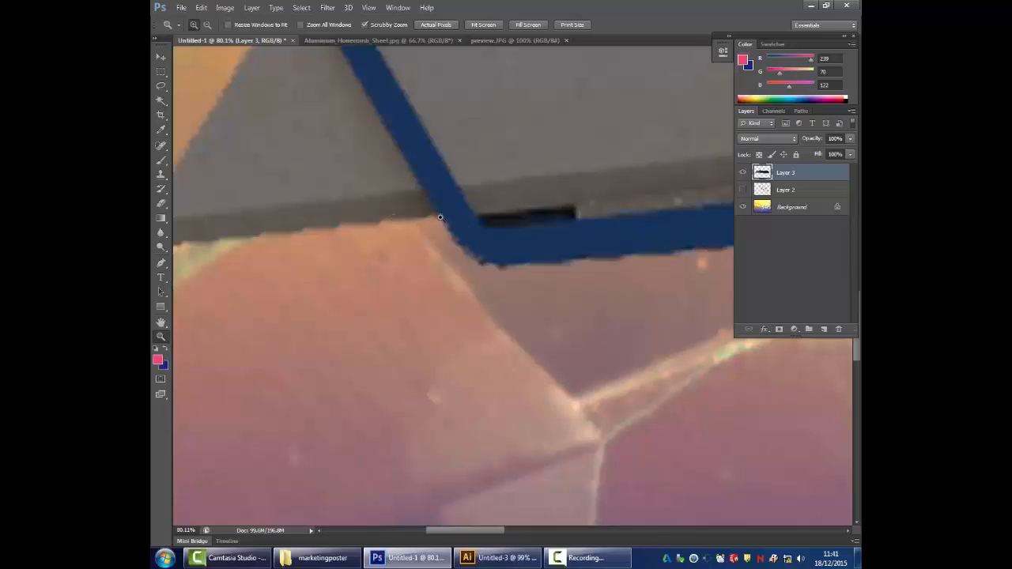
pyautogui.keyDown('alt'); pyautogui.click(563, 283); pyautogui.keyUp('alt')
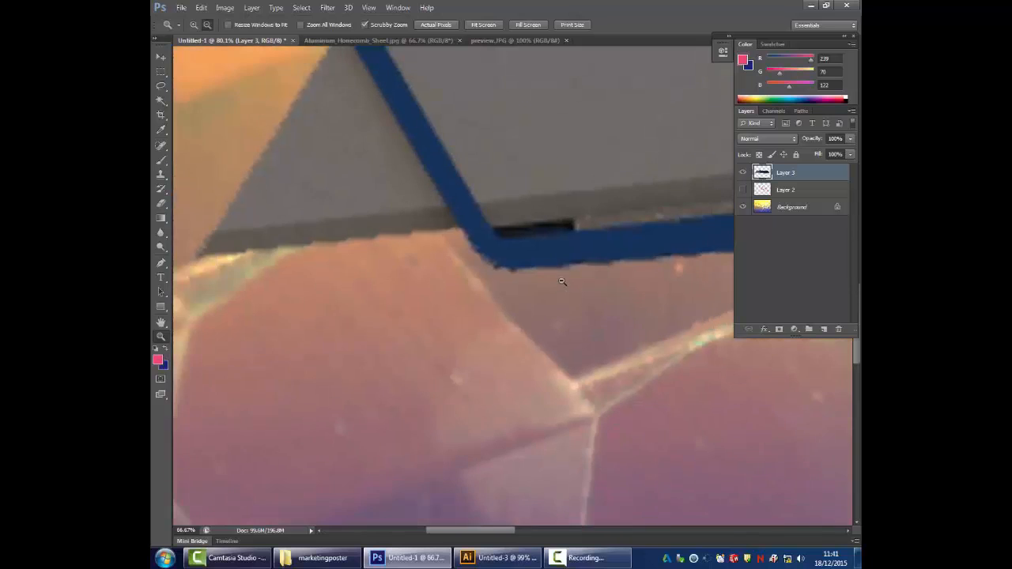
pyautogui.keyDown('alt'); pyautogui.click(562, 281); pyautogui.keyUp('alt')
pyautogui.keyDown('alt'); pyautogui.click(562, 281); pyautogui.keyUp('alt')
pyautogui.keyDown('alt'); pyautogui.click(562, 281); pyautogui.keyUp('alt')
pyautogui.keyDown('alt'); pyautogui.click(562, 282); pyautogui.keyUp('alt')
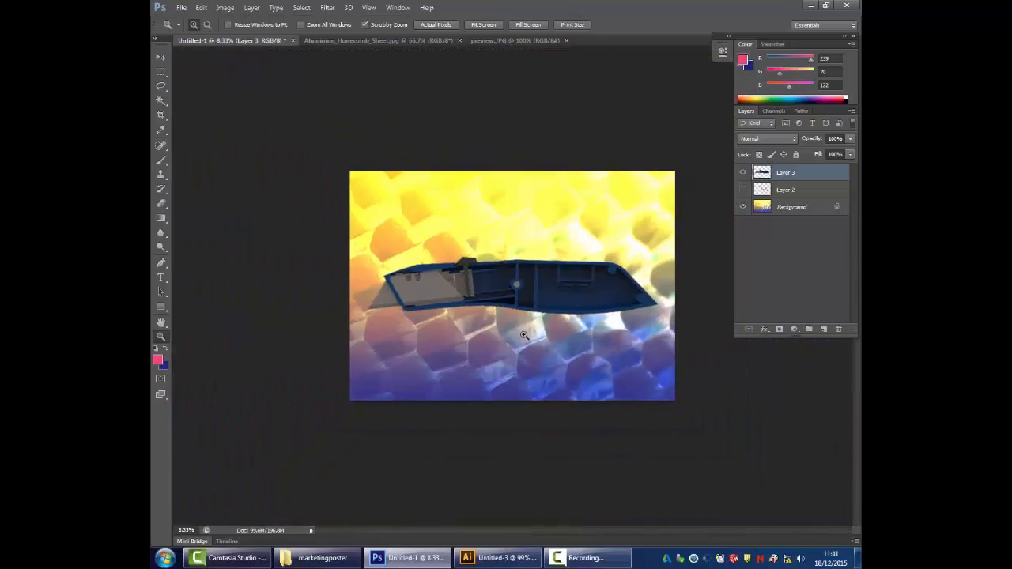
pyautogui.click(525, 335)
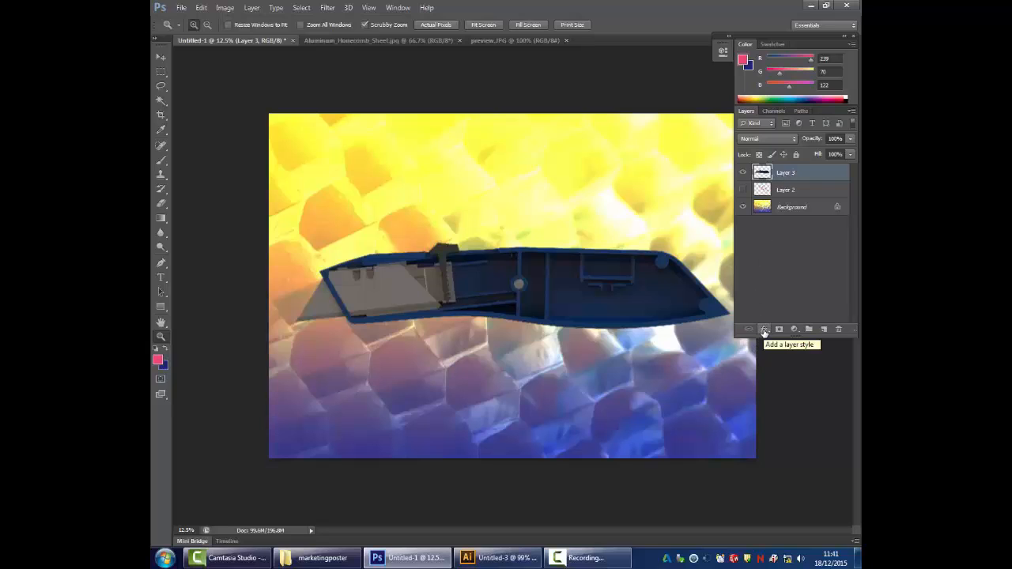
pyautogui.click(764, 331)
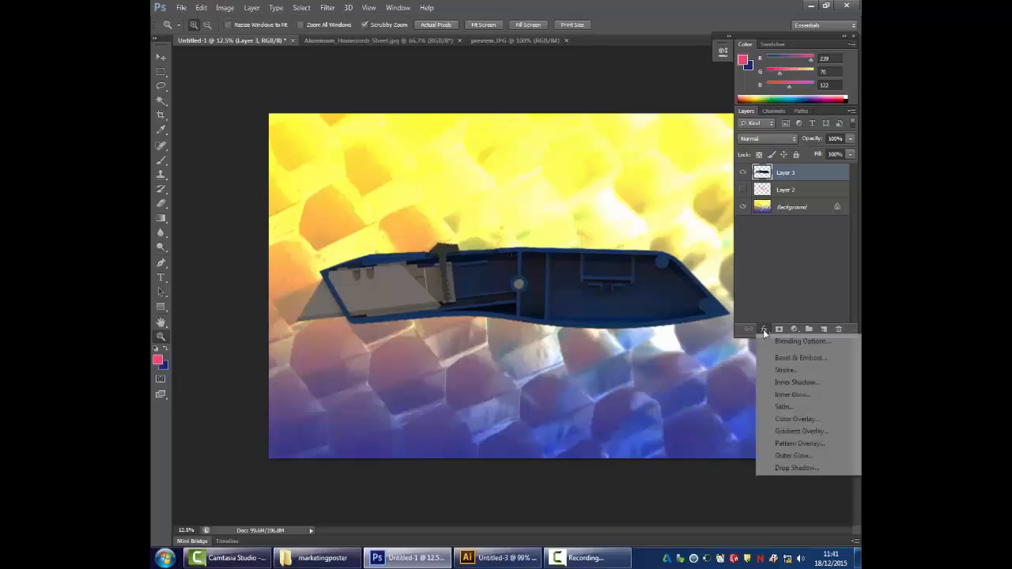
pyautogui.click(780, 342)
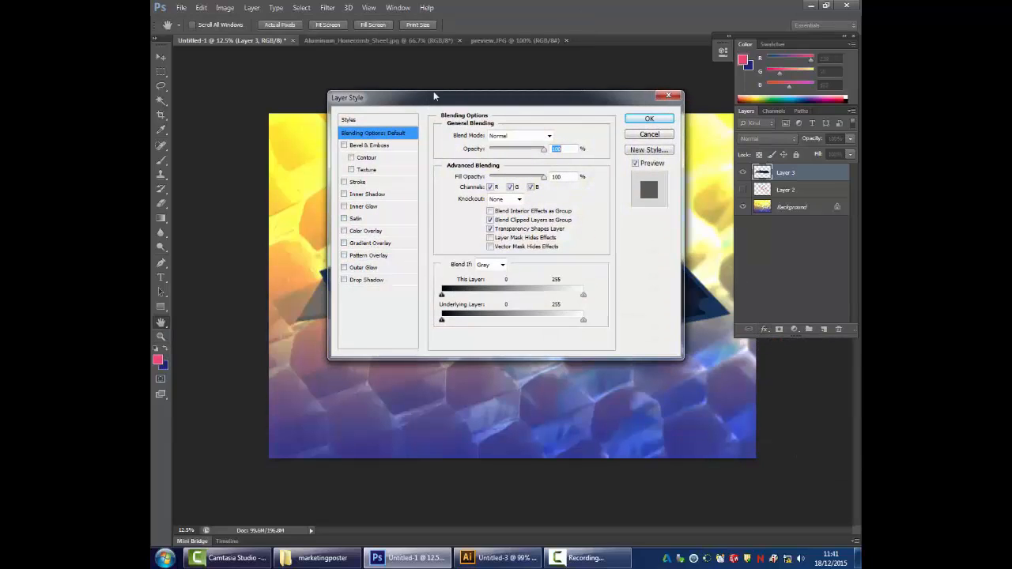
pyautogui.moveTo(465, 95); pyautogui.dragTo(638, 58)
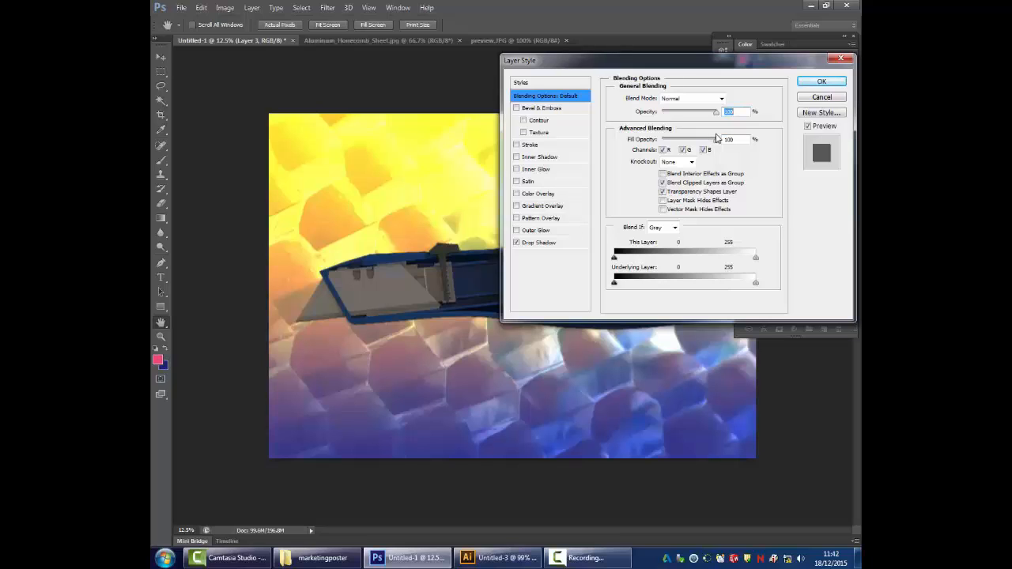
pyautogui.click(819, 98)
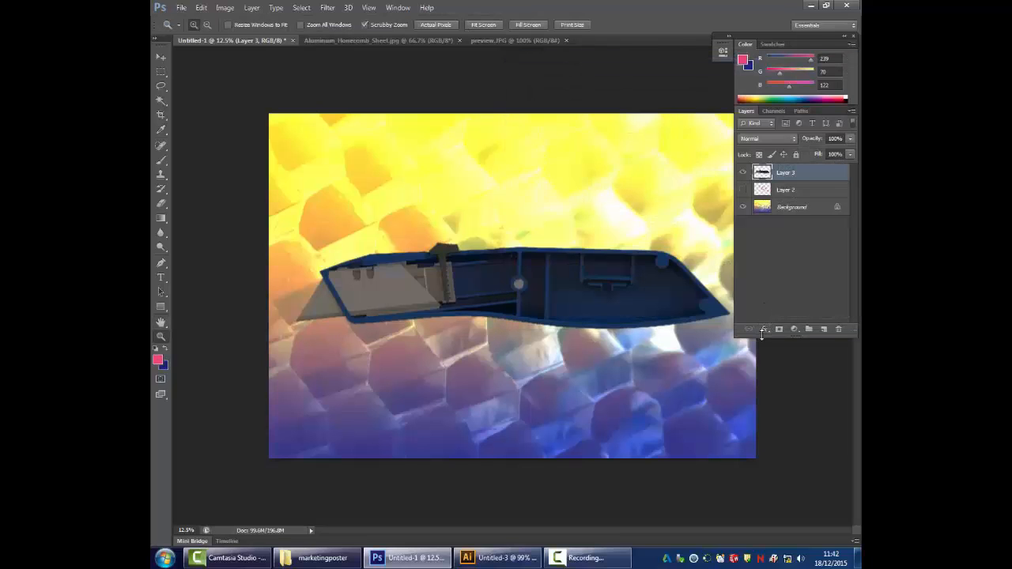
# - Try a drop shadow on the knife layer with distance 48 px, spread 13%, size 57 px and angle 87°, and discard it
pyautogui.click(764, 330)
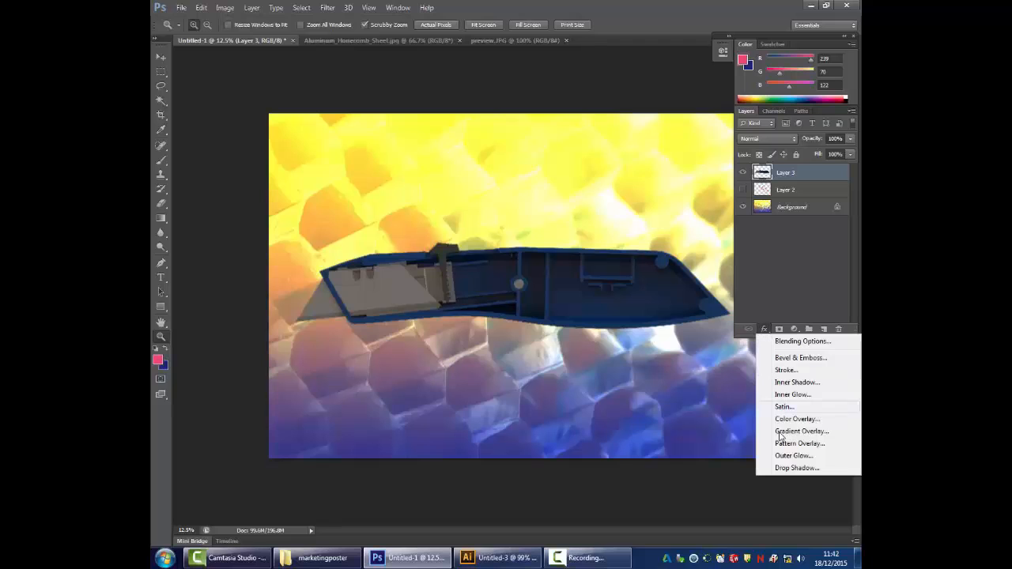
pyautogui.click(789, 469)
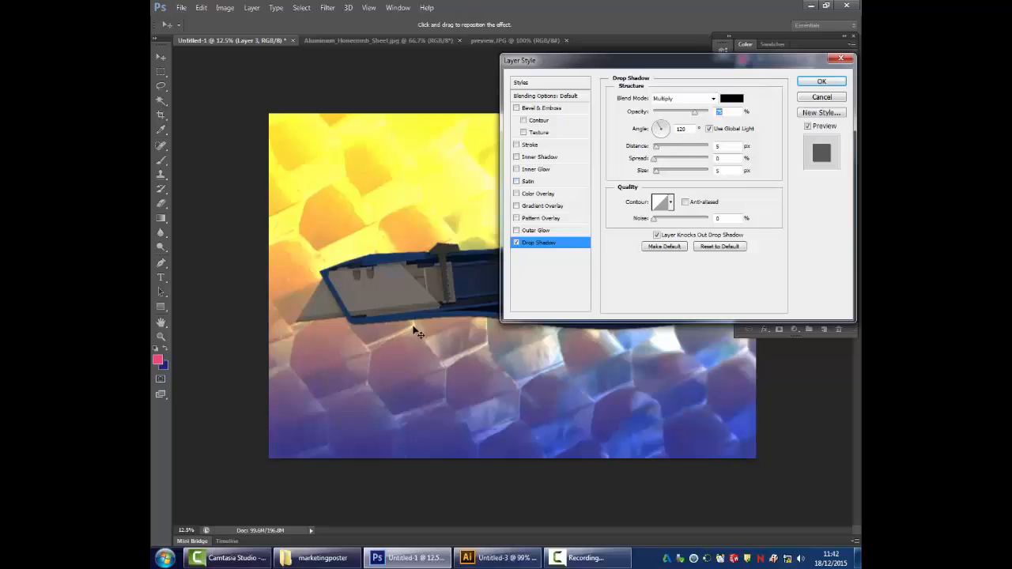
pyautogui.moveTo(661, 172); pyautogui.dragTo(662, 136)
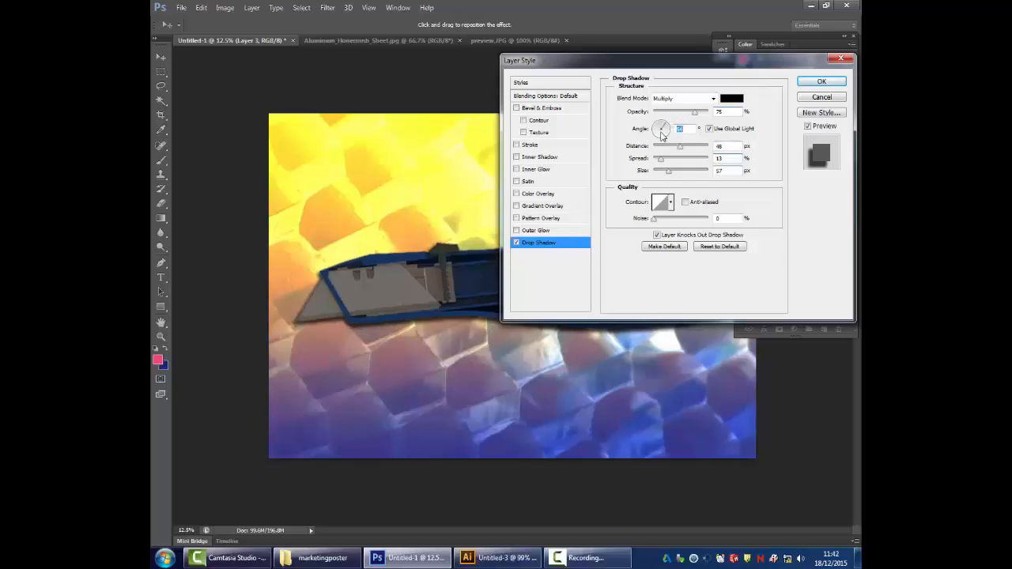
pyautogui.moveTo(666, 124); pyautogui.dragTo(661, 123)
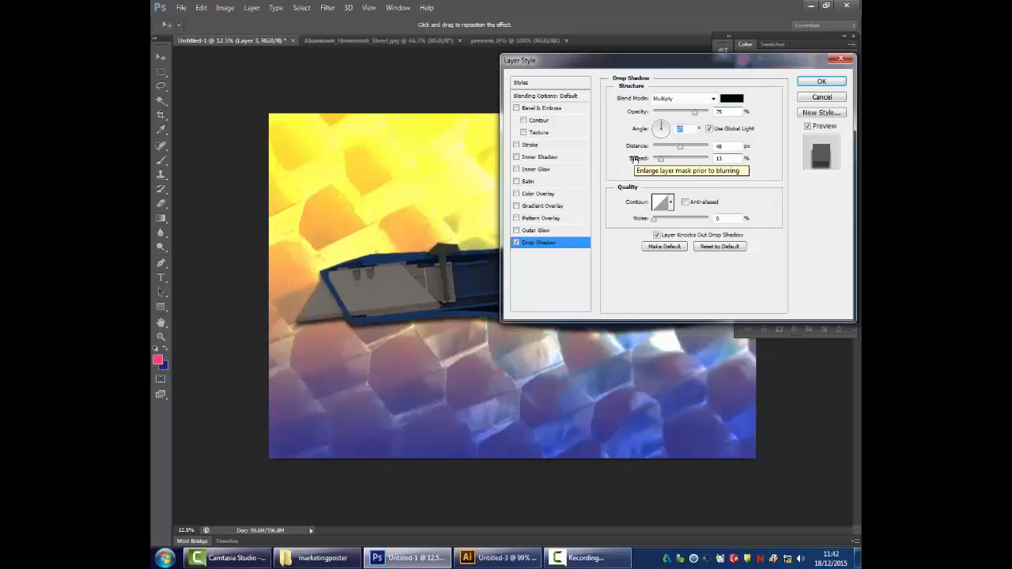
pyautogui.click(827, 102)
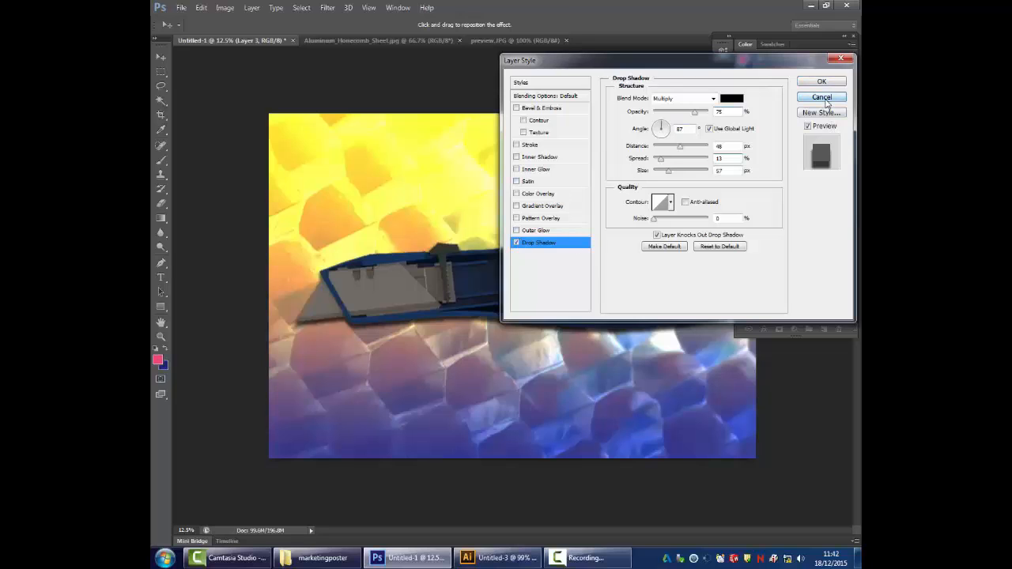
# - Add an outer glow to the knife layer with Screen blend mode, 88% opacity and 40% noise
pyautogui.click(764, 329)
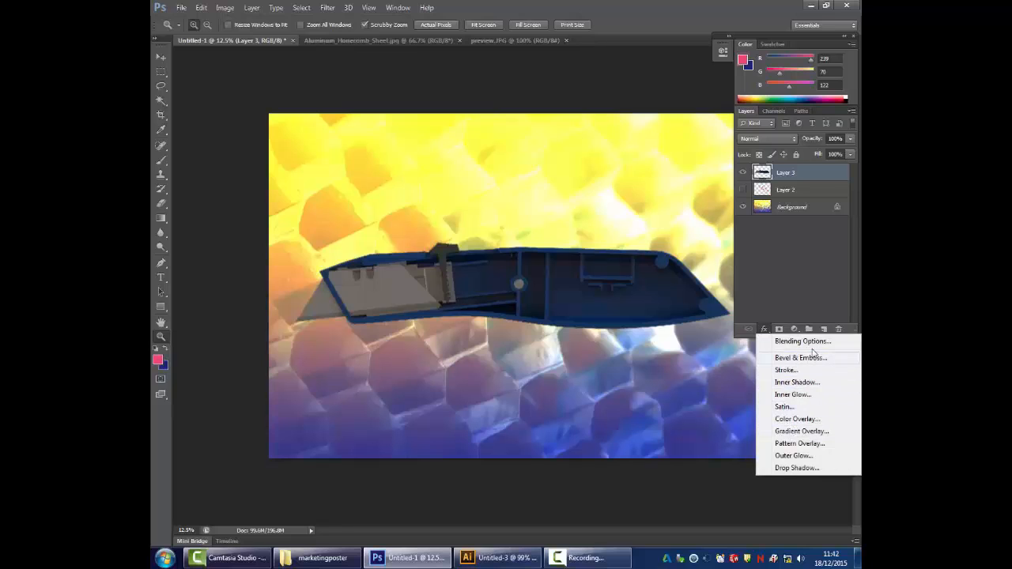
pyautogui.click(793, 455)
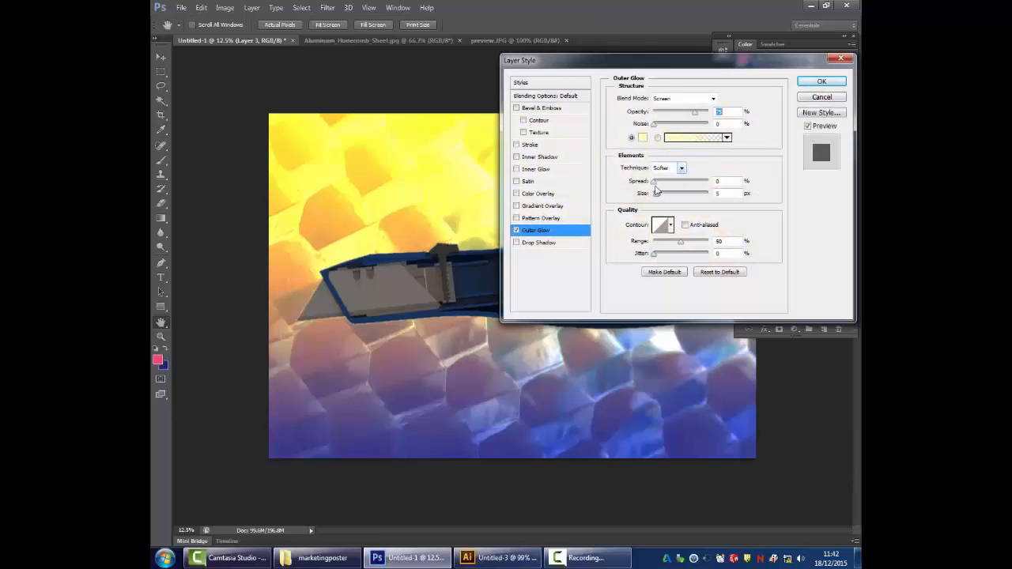
pyautogui.moveTo(655, 124); pyautogui.dragTo(714, 115)
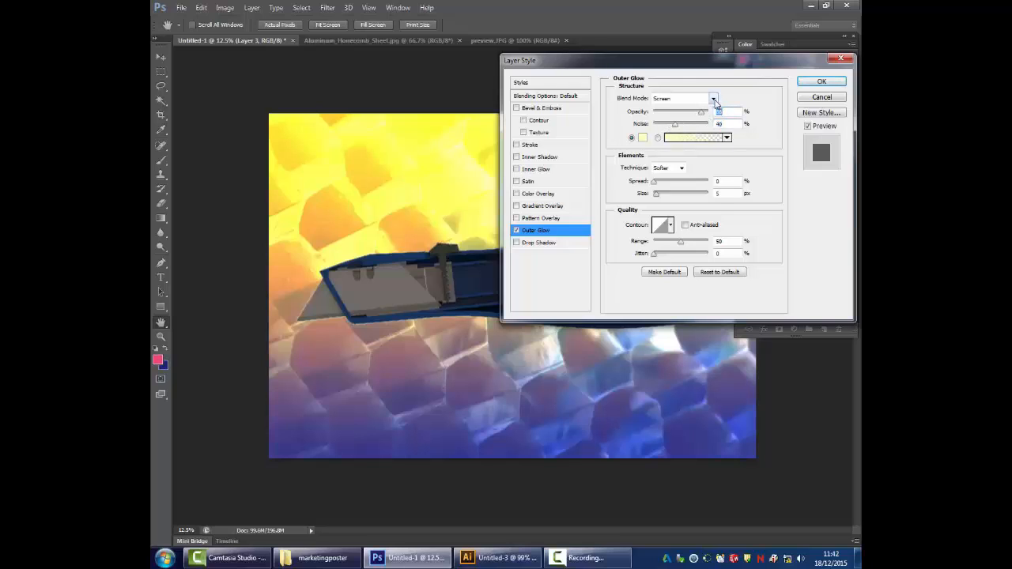
pyautogui.click(712, 98)
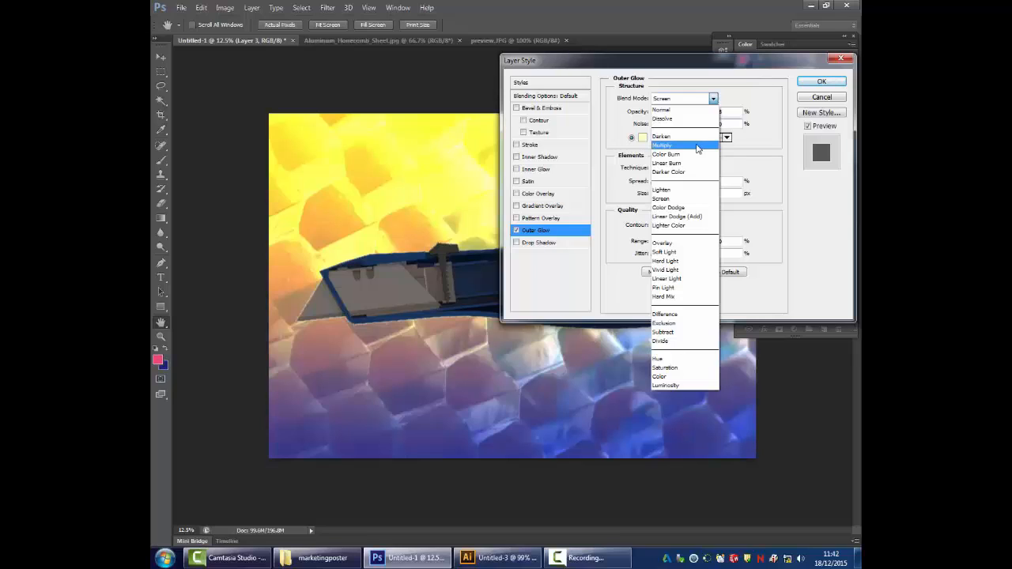
pyautogui.click(684, 199)
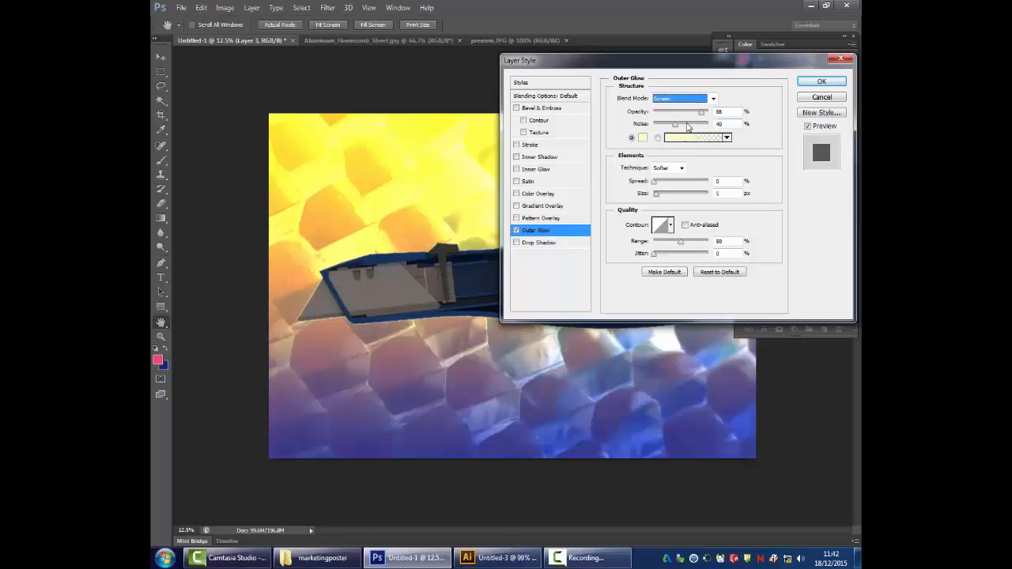
# - Set the outer glow's spread to 51%, its size to 163 px and its technique to Precise
pyautogui.click(662, 183)
pyautogui.moveTo(662, 184); pyautogui.dragTo(688, 194)
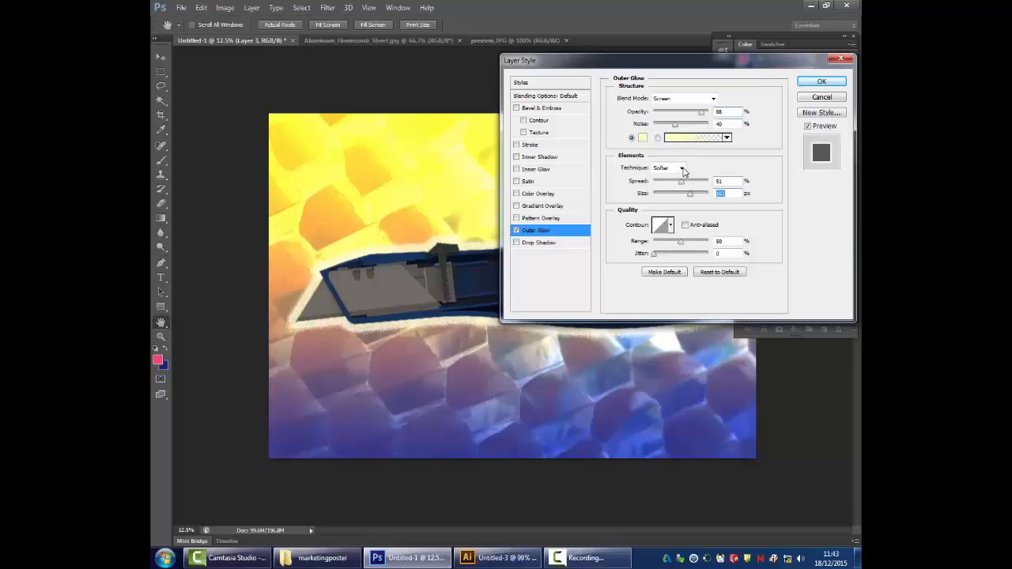
pyautogui.click(678, 167)
pyautogui.click(662, 188)
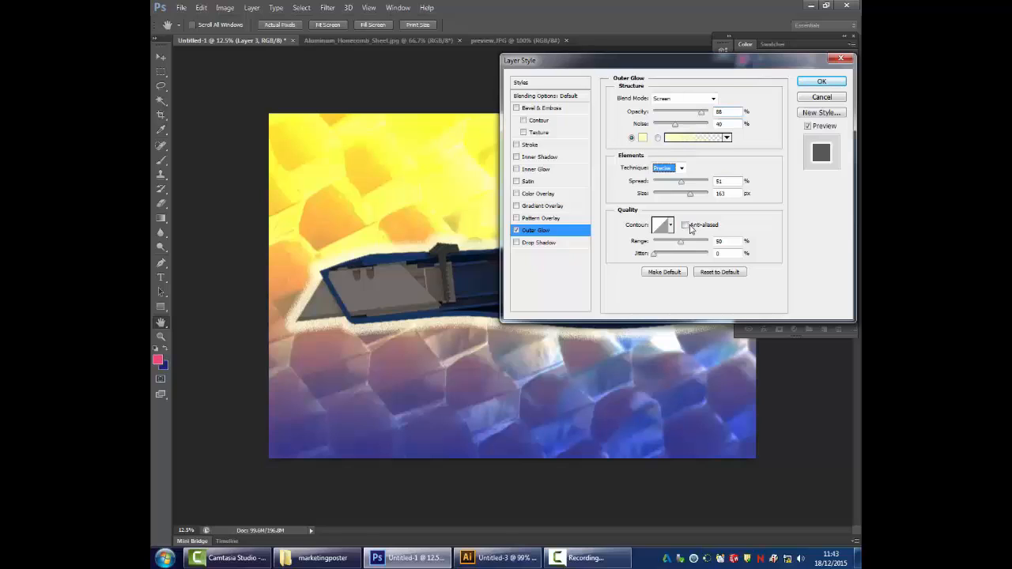
# - Turn on anti-aliasing for the outer glow, set its range to 100%, raise its jitter and apply the effect
pyautogui.click(685, 225)
pyautogui.moveTo(678, 241); pyautogui.dragTo(710, 240)
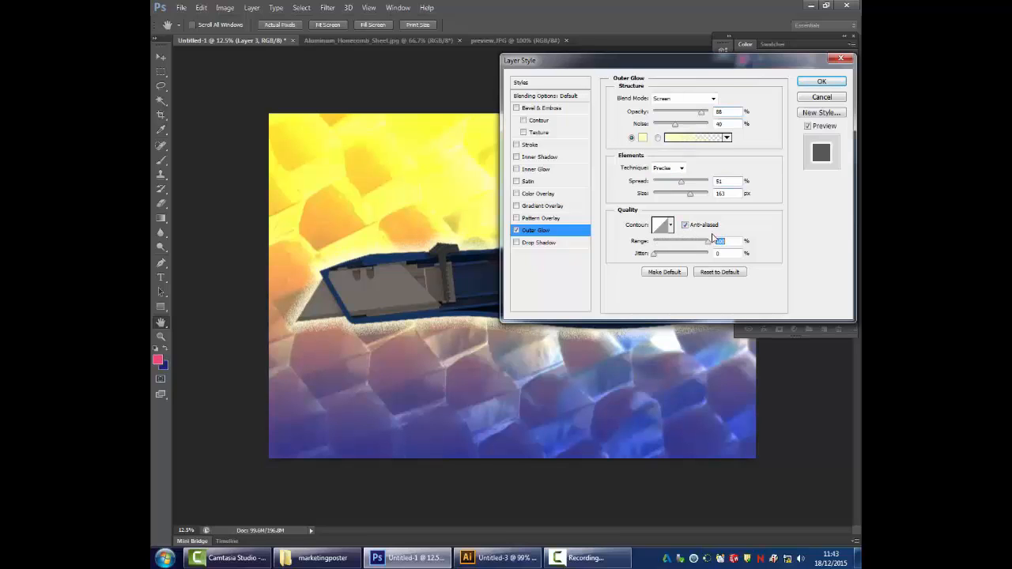
pyautogui.moveTo(655, 255); pyautogui.dragTo(687, 257)
pyautogui.click(836, 82)
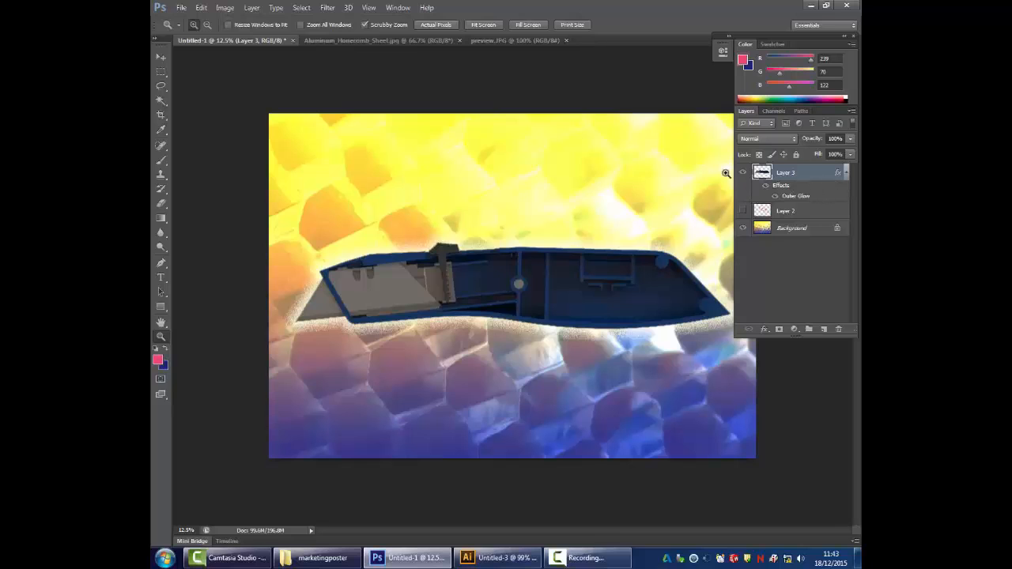
# - Revert the document to the Free Transform history state to remove the outer glow
pyautogui.click(400, 8)
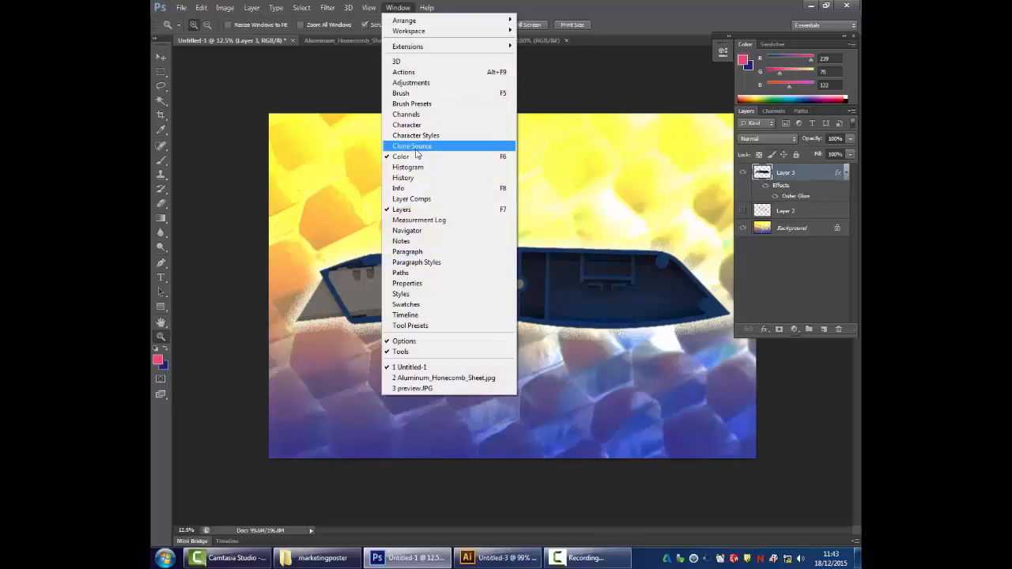
pyautogui.click(418, 185)
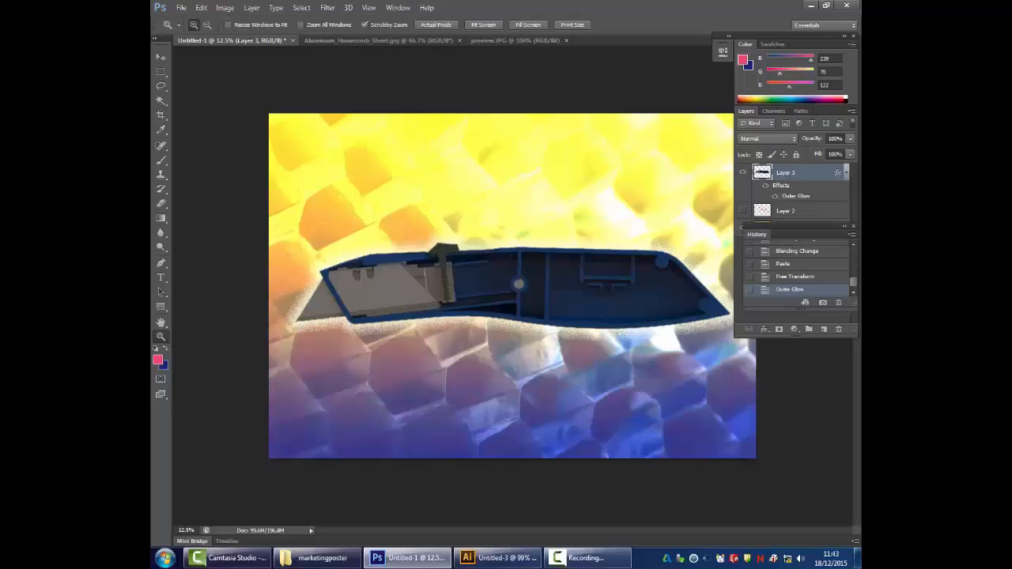
pyautogui.click(785, 276)
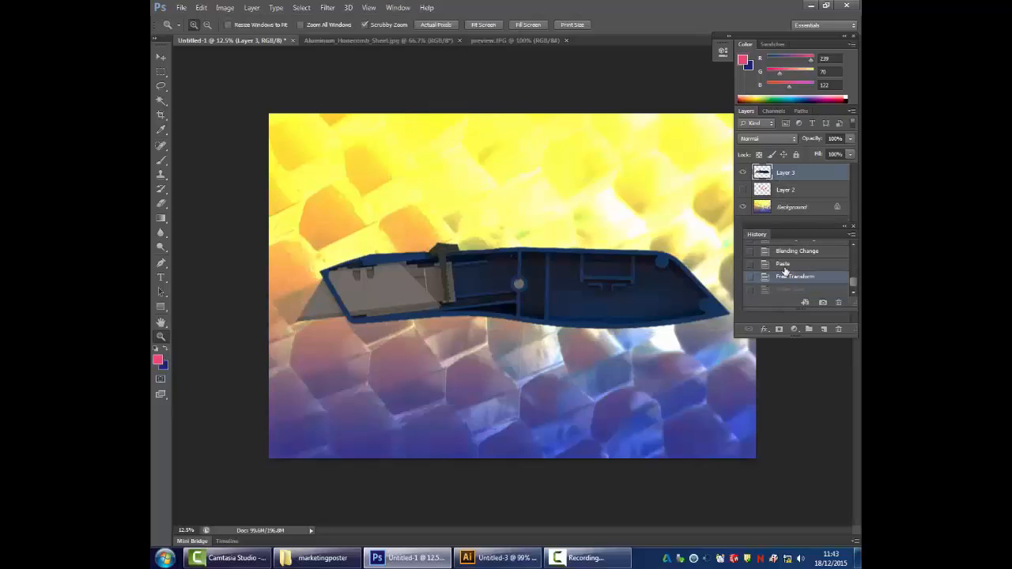
# - Paint a freehand pink stroke over the knife and background with the 150 px brush, and undo it
pyautogui.click(161, 160)
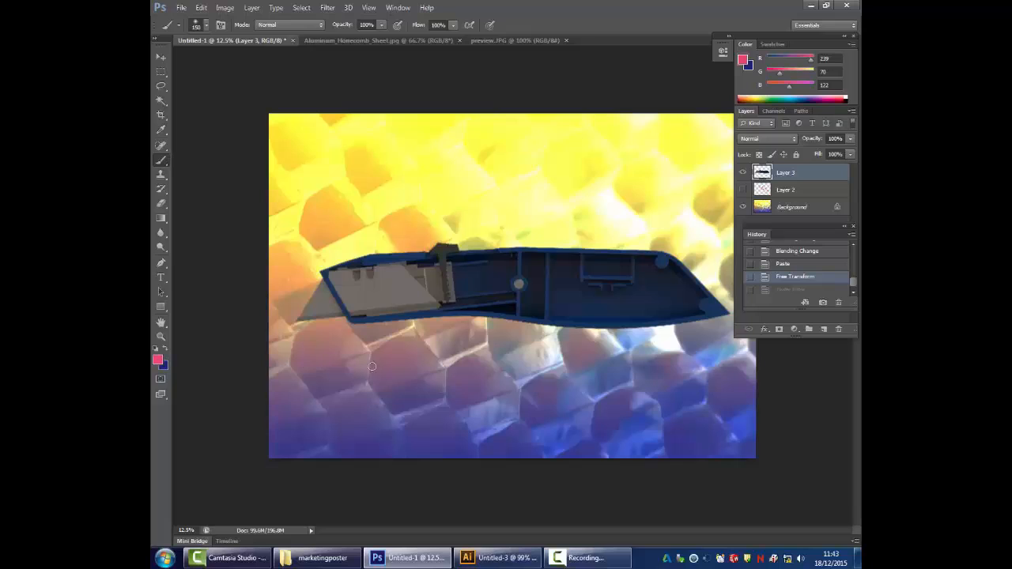
pyautogui.moveTo(377, 364)
pyautogui.mouseDown()
pyautogui.moveTo(463, 214)
pyautogui.moveTo(510, 253)
pyautogui.moveTo(524, 371)
pyautogui.moveTo(600, 205)
pyautogui.moveTo(639, 308)
pyautogui.moveTo(639, 375)
pyautogui.moveTo(526, 395)
pyautogui.moveTo(556, 204)
pyautogui.mouseUp()
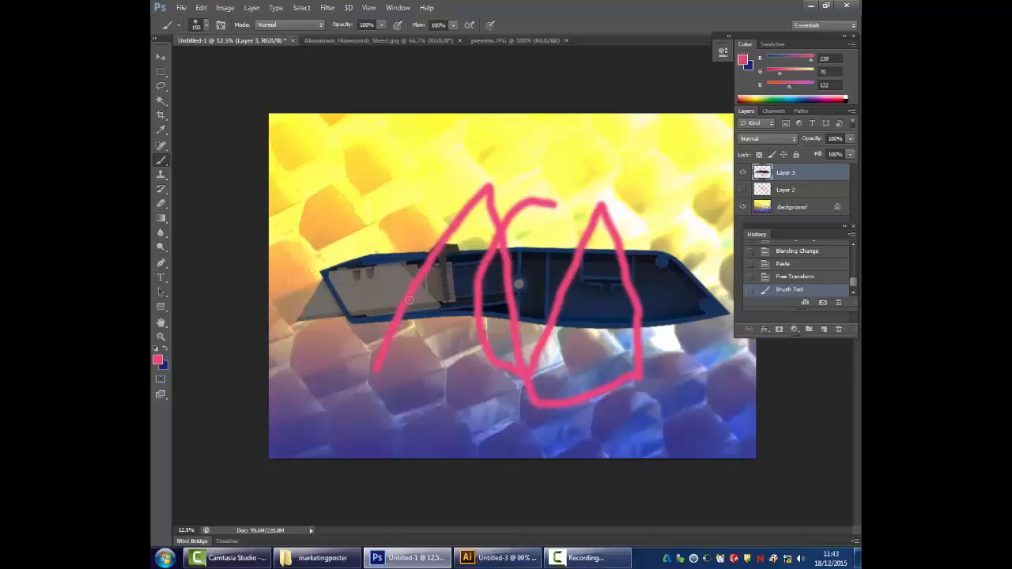
pyautogui.hotkey('ctrl', 'z')
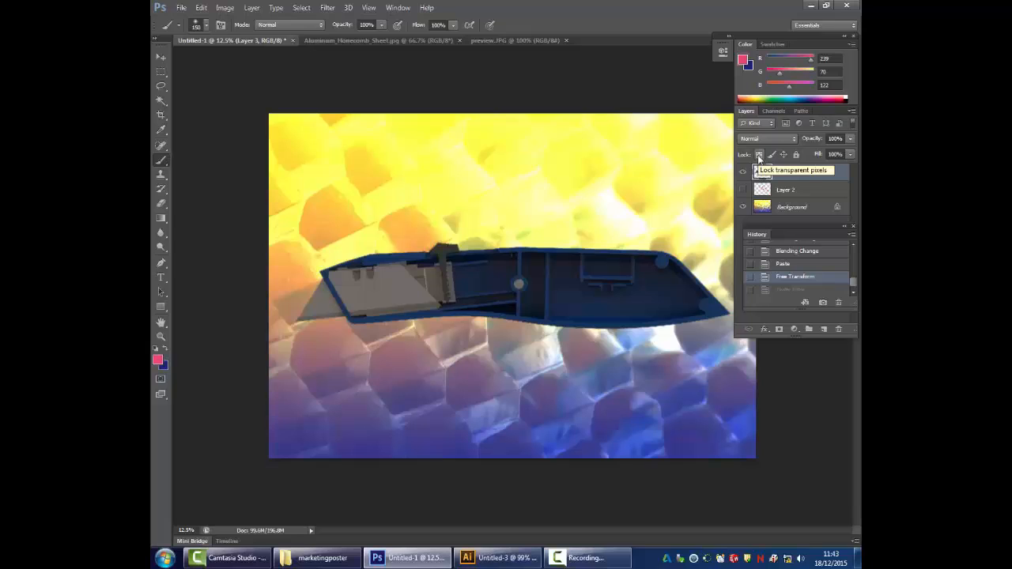
# - Lock the transparent pixels of Layer 3, testing the lock with pink brush strokes across the knife that are undone
pyautogui.click(759, 155)
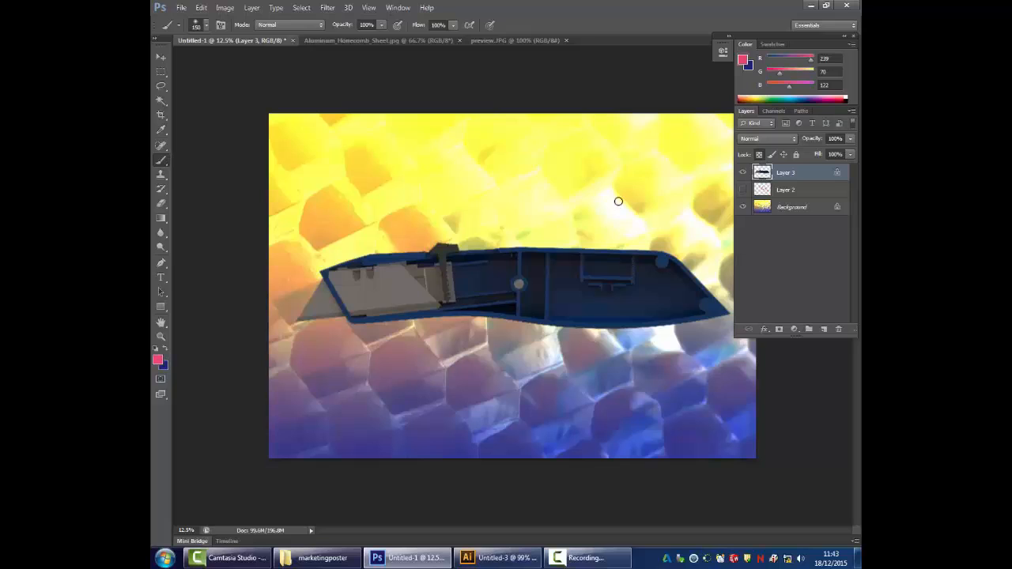
pyautogui.moveTo(608, 251)
pyautogui.mouseDown()
pyautogui.moveTo(571, 388)
pyautogui.moveTo(541, 199)
pyautogui.moveTo(488, 365)
pyautogui.moveTo(478, 211)
pyautogui.moveTo(453, 314)
pyautogui.mouseUp()
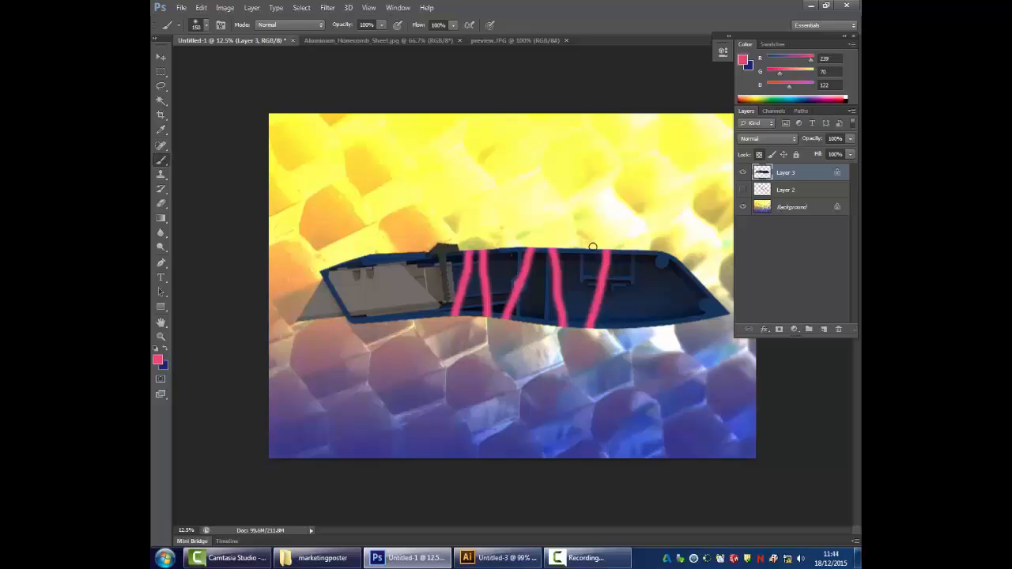
pyautogui.hotkey('ctrl', 'alt', 'z')
pyautogui.hotkey('ctrl', 'alt', 'z')
pyautogui.hotkey('ctrl', 'alt', 'z')
pyautogui.hotkey('ctrl', 'alt', 'z')
pyautogui.hotkey('ctrl', 'alt', 'z')
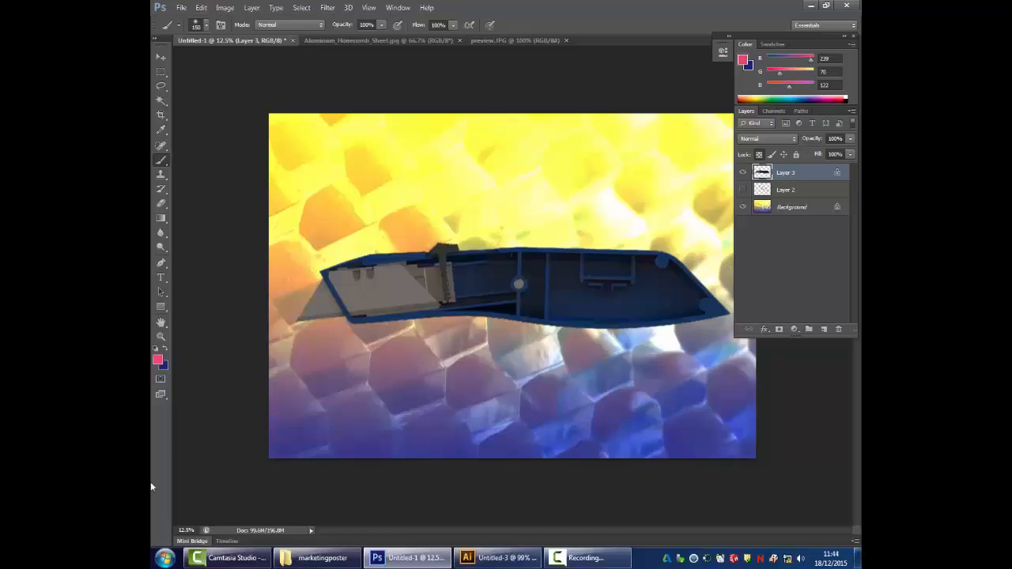
# - Set the foreground colour to white (RGB 255, 255, 255)
pyautogui.click(158, 360)
pyautogui.click(357, 149)
pyautogui.click(618, 142)
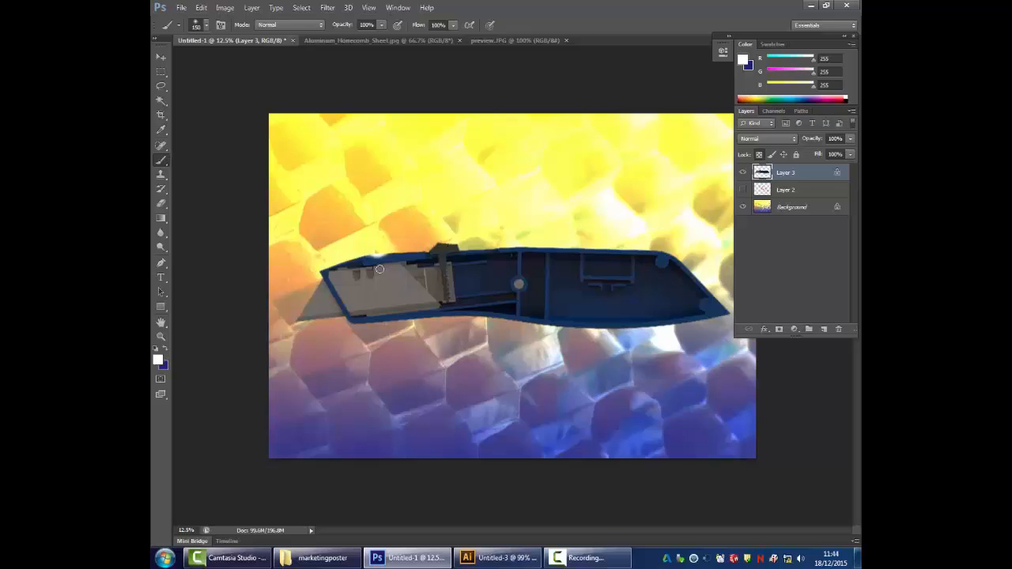
# - Unlock the transparent pixels of Layer 3 and dab a soft white highlight on the knife's upper edge with the brush at 400 px
pyautogui.click(759, 156)
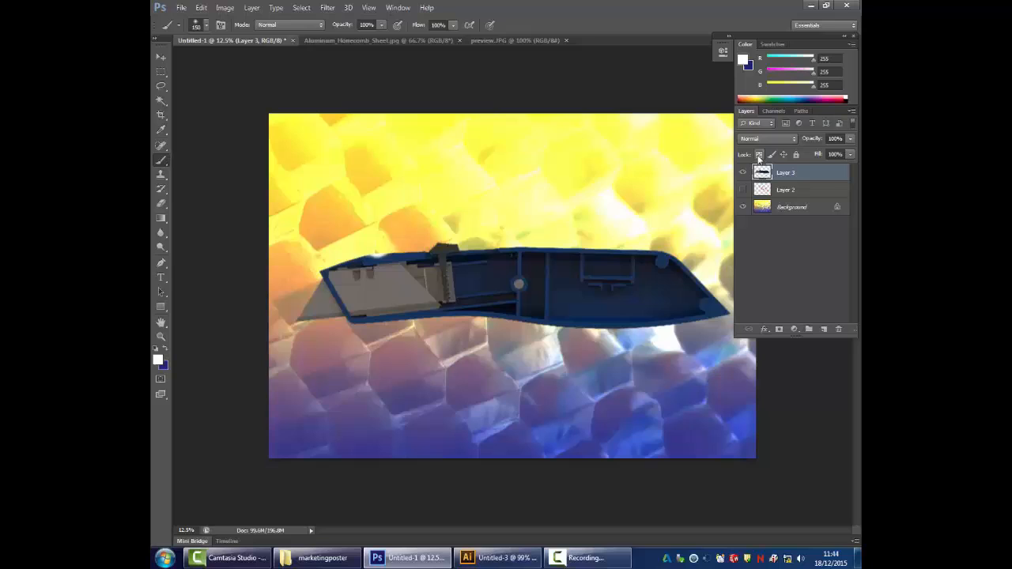
pyautogui.click(379, 256)
pyautogui.click(378, 254)
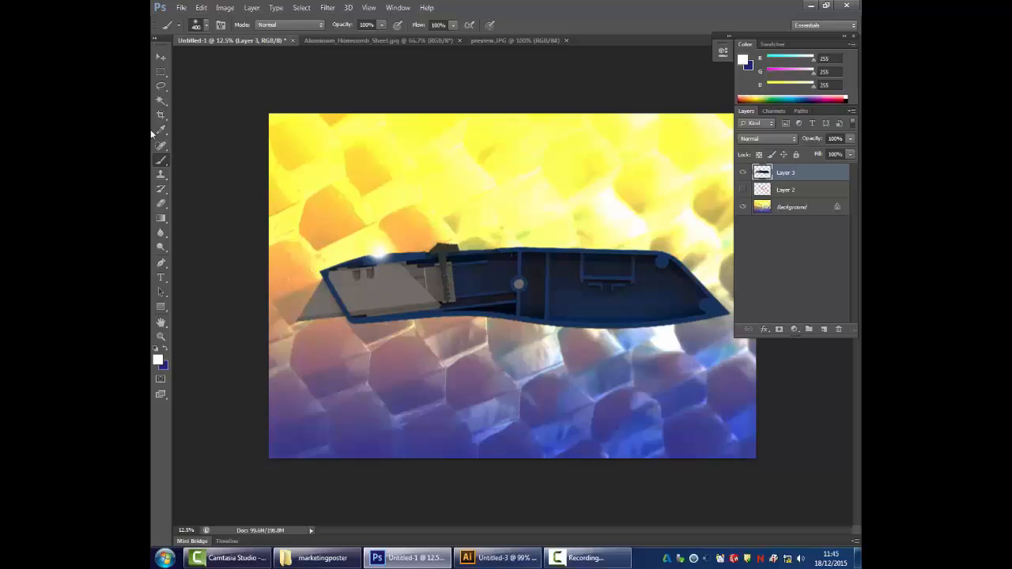
# - With the Clone Stamp at 600 px, sample the knife's blade end and clone it onto the yellow background above the handle
pyautogui.click(160, 177)
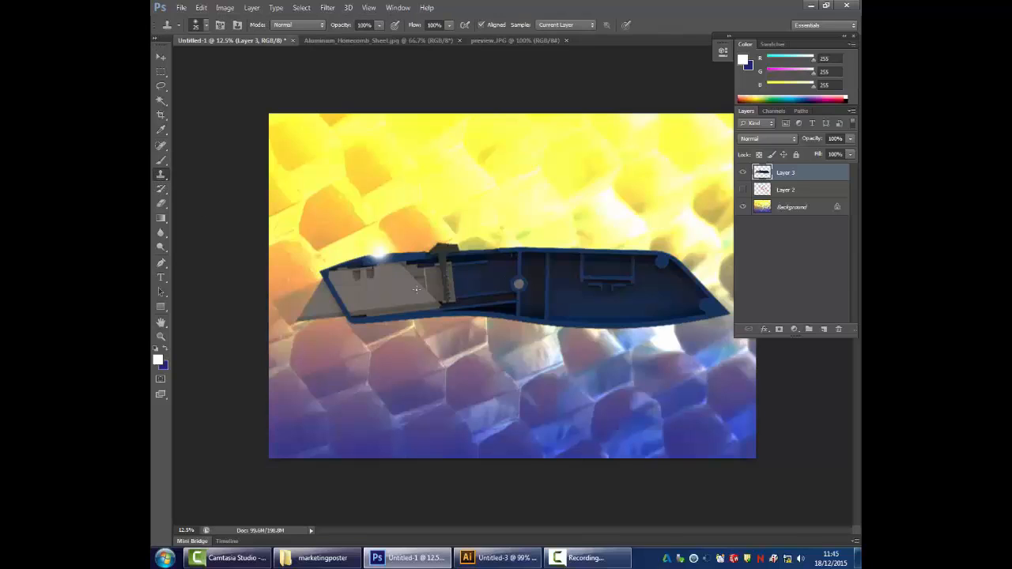
pyautogui.press(']')
pyautogui.press(']')
pyautogui.press(']')
pyautogui.press(']')
pyautogui.press(']')
pyautogui.press(']')
pyautogui.press(']')
pyautogui.press(']')
pyautogui.press(']')
pyautogui.press(']')
pyautogui.press(']')
pyautogui.click(616, 336)
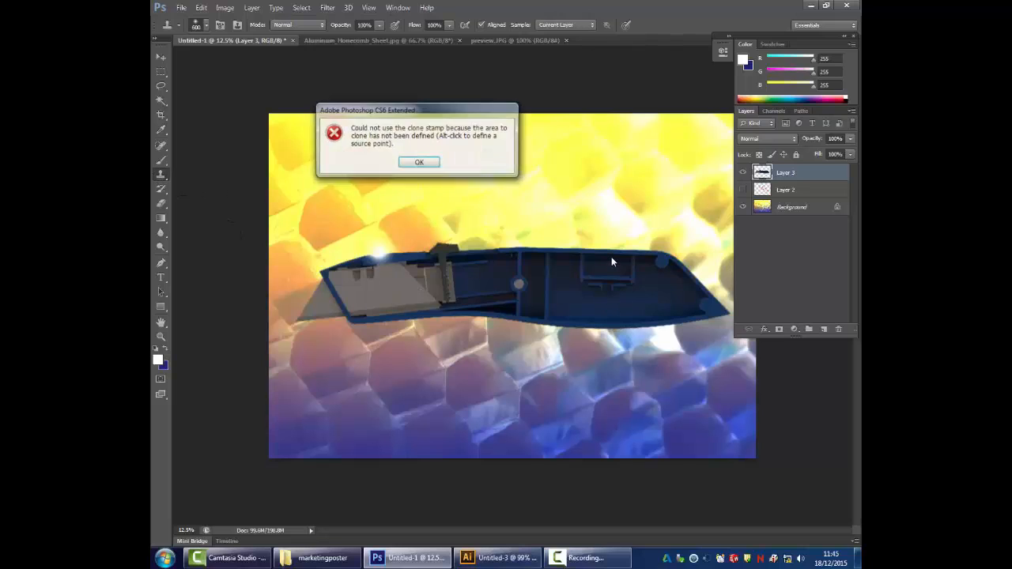
pyautogui.click(422, 162)
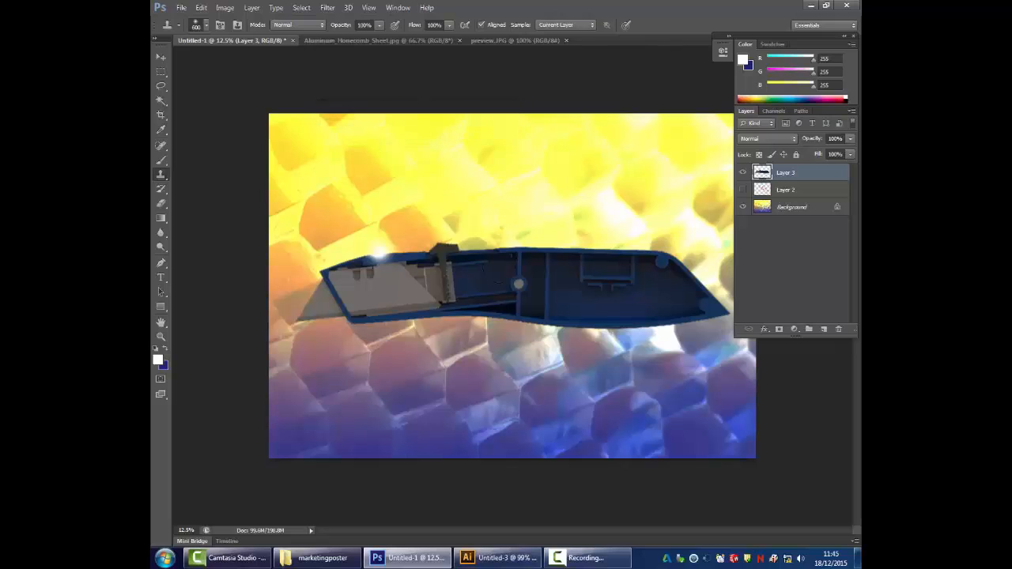
pyautogui.keyDown('alt'); pyautogui.click(433, 282); pyautogui.keyUp('alt')
pyautogui.moveTo(563, 226)
pyautogui.mouseDown()
pyautogui.moveTo(585, 204)
pyautogui.moveTo(590, 218)
pyautogui.moveTo(603, 202)
pyautogui.moveTo(595, 192)
pyautogui.moveTo(673, 216)
pyautogui.moveTo(592, 223)
pyautogui.moveTo(644, 217)
pyautogui.moveTo(590, 182)
pyautogui.moveTo(542, 237)
pyautogui.moveTo(560, 234)
pyautogui.moveTo(556, 248)
pyautogui.moveTo(491, 258)
pyautogui.moveTo(544, 194)
pyautogui.moveTo(538, 201)
pyautogui.moveTo(563, 207)
pyautogui.moveTo(610, 180)
pyautogui.moveTo(628, 195)
pyautogui.moveTo(637, 170)
pyautogui.moveTo(644, 213)
pyautogui.mouseUp()
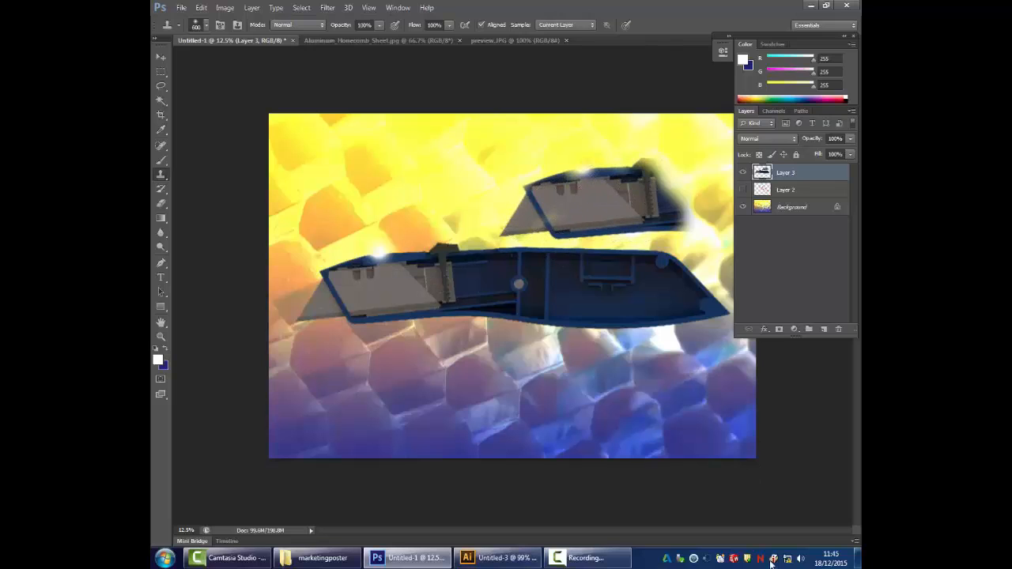